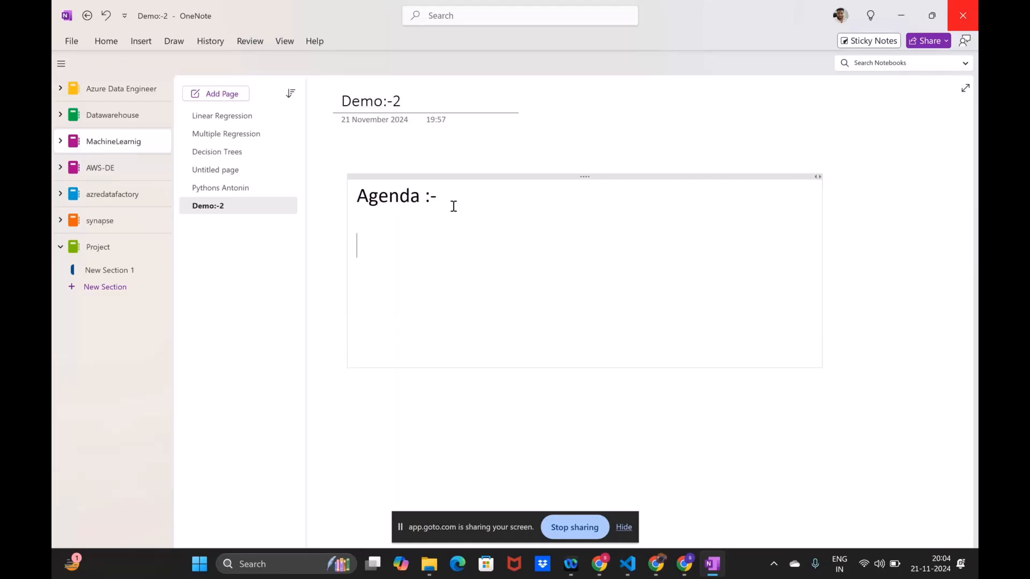
- Add the first item "-> Azure Console" below the Agenda heading
type("_>")
key("BackSpace")
type("> ")
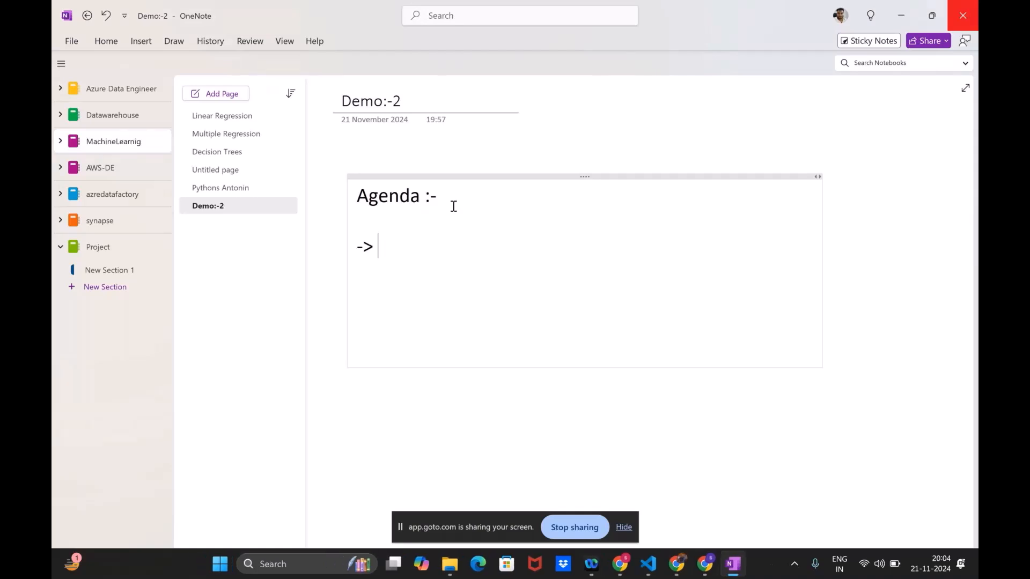
type("azure")
key("BackSpace")
key("BackSpace")
key("BackSpace")
key("BackSpace")
key("BackSpace")
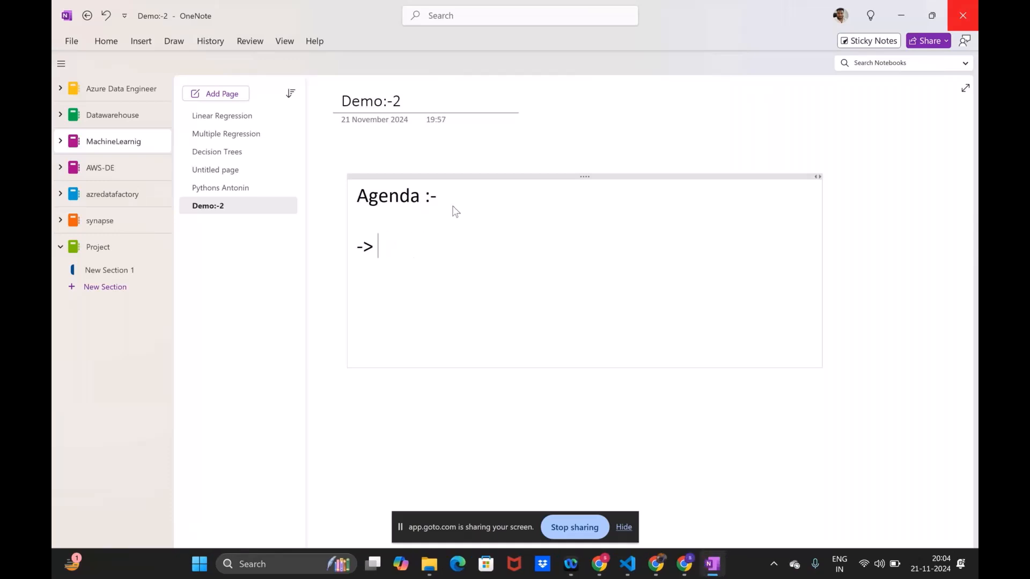
type("Azure Console")
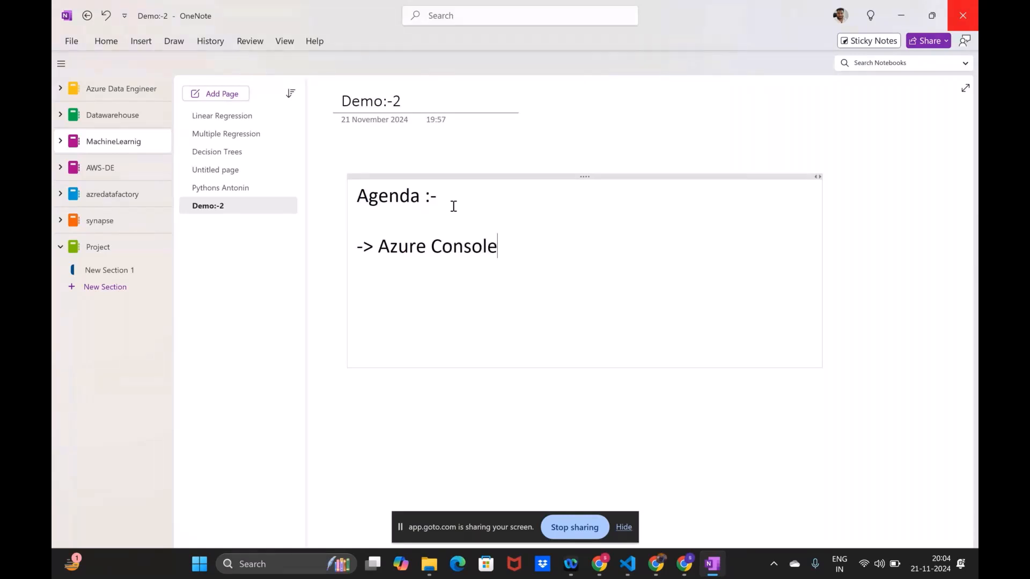
- Add a second agenda item reading "-> simple transformation by using pyspark"
key("Return")
type("-> ")
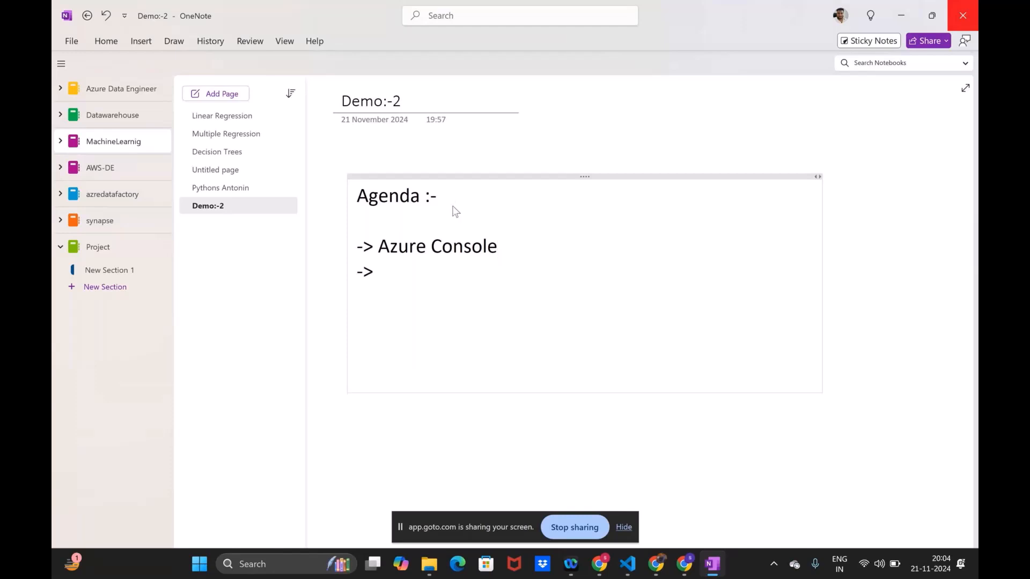
type("simple transform")
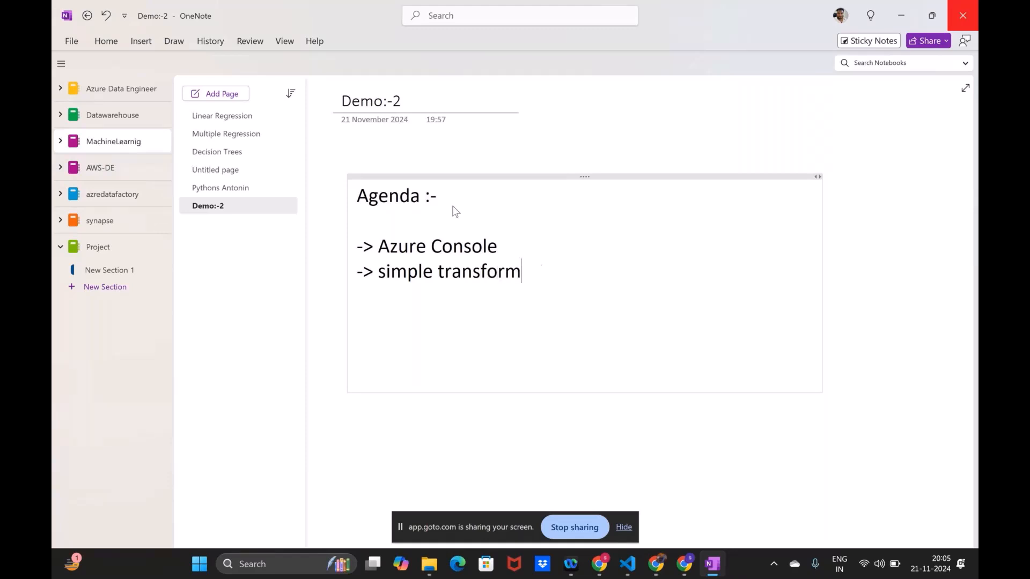
type("atino")
key("BackSpace")
key("BackSpace")
type("on by using ")
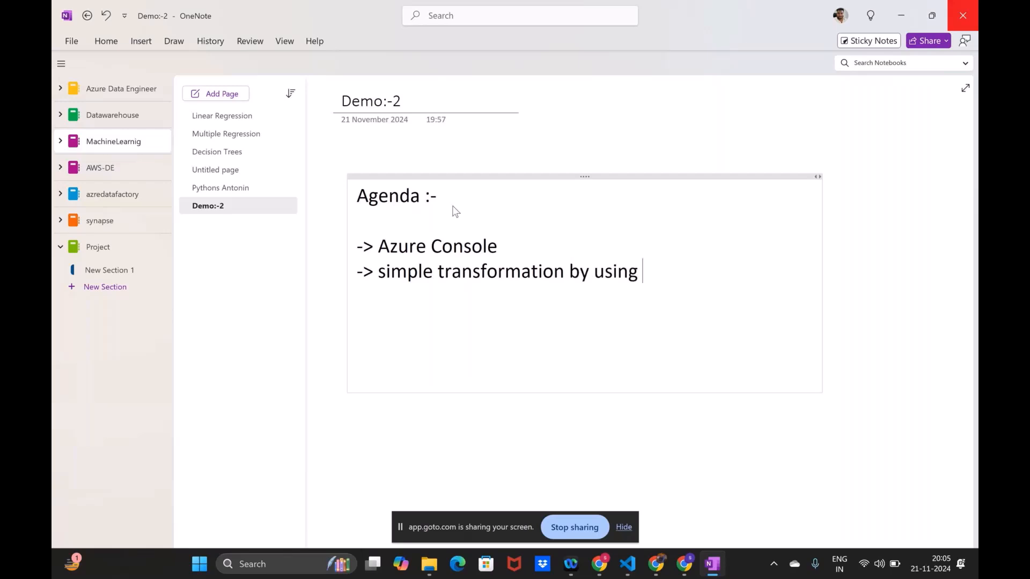
type("pysprak")
key("BackSpace")
key("BackSpace")
key("BackSpace")
key("BackSpace")
type("park")
- Add a third agenda item reading "-> ADF"
key("Return")
type("->")
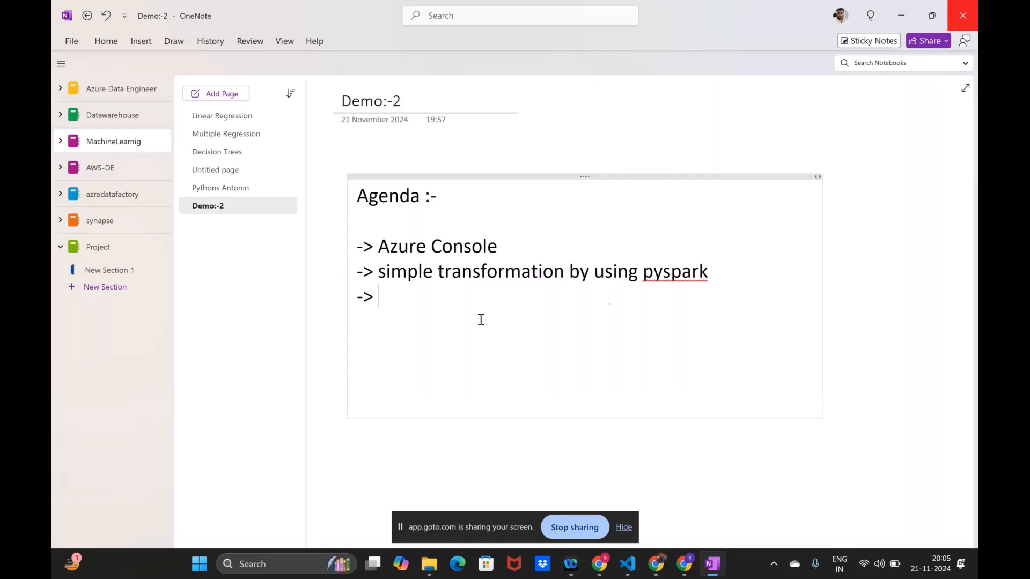
type(" ADF")
left_click_drag(378, 272, 716, 281)
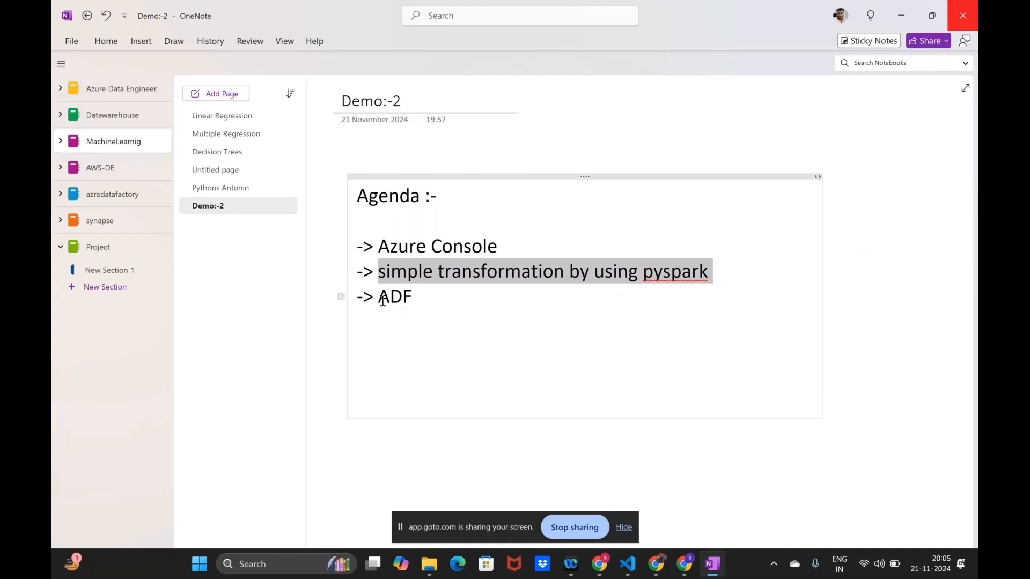
left_click_drag(380, 294, 489, 292)
left_click(475, 327)
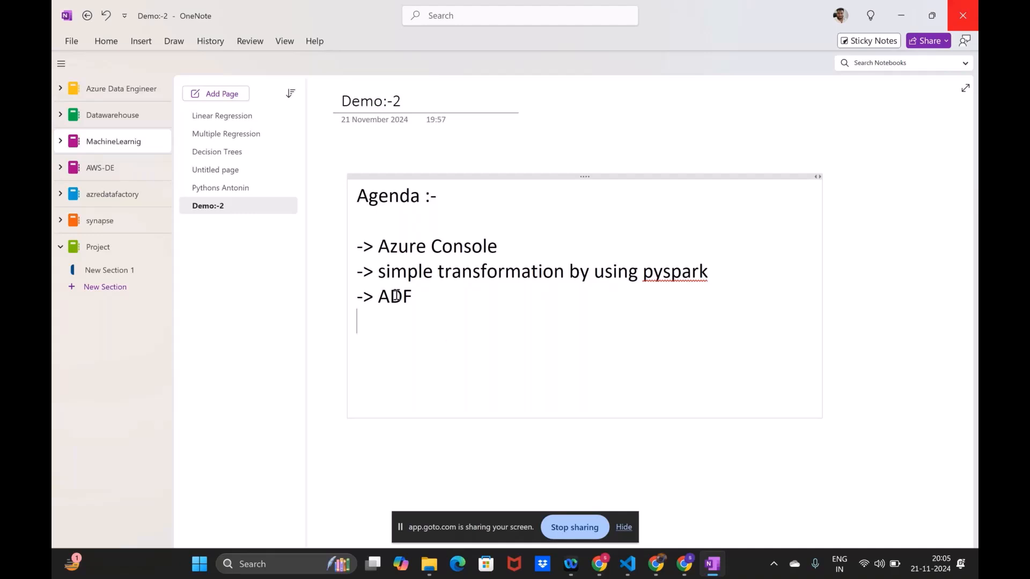
left_click_drag(378, 246, 482, 314)
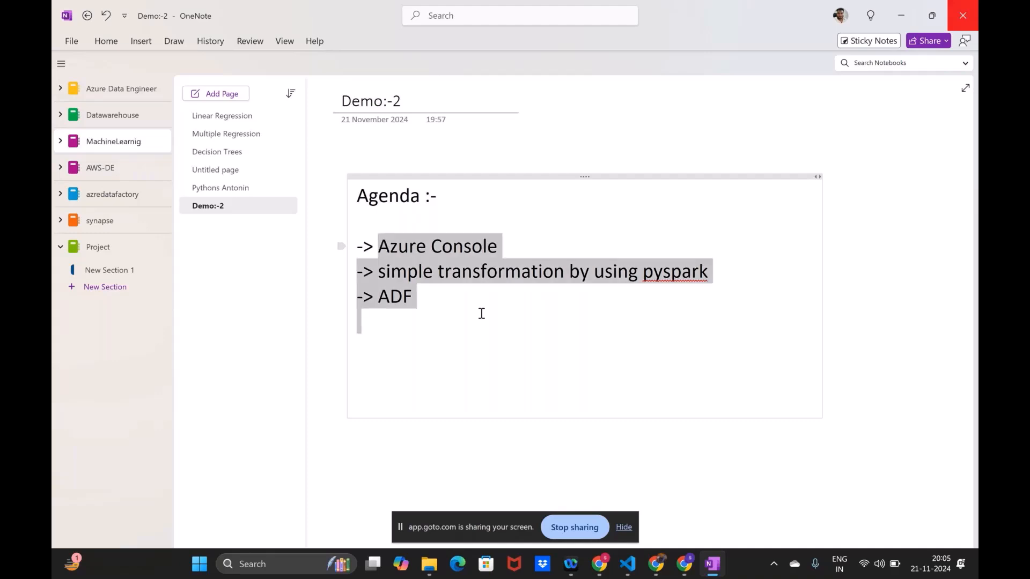
- Capitalise the first letter of "simple" in the second agenda item
left_click(385, 271)
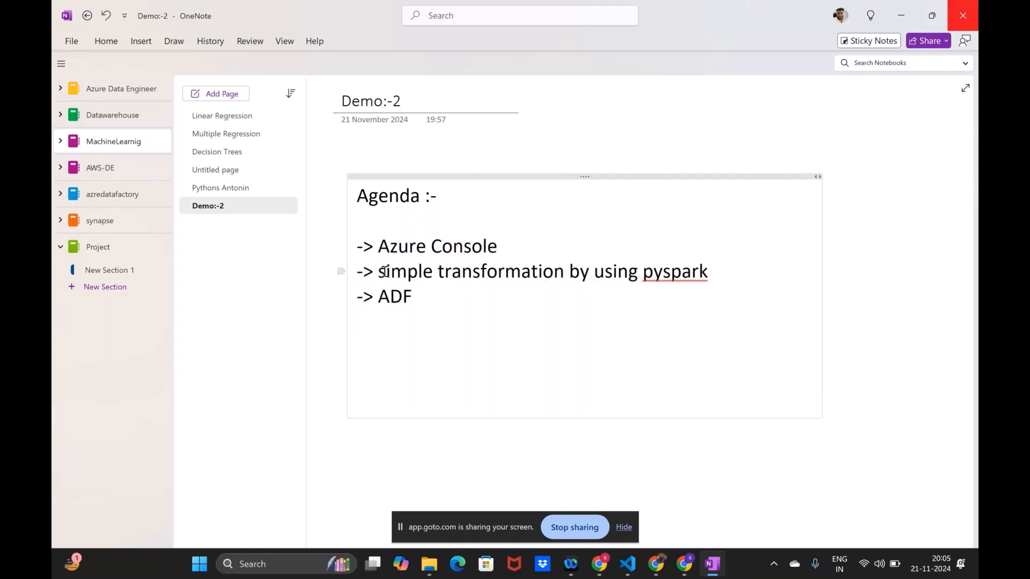
key("BackSpace")
type("S")
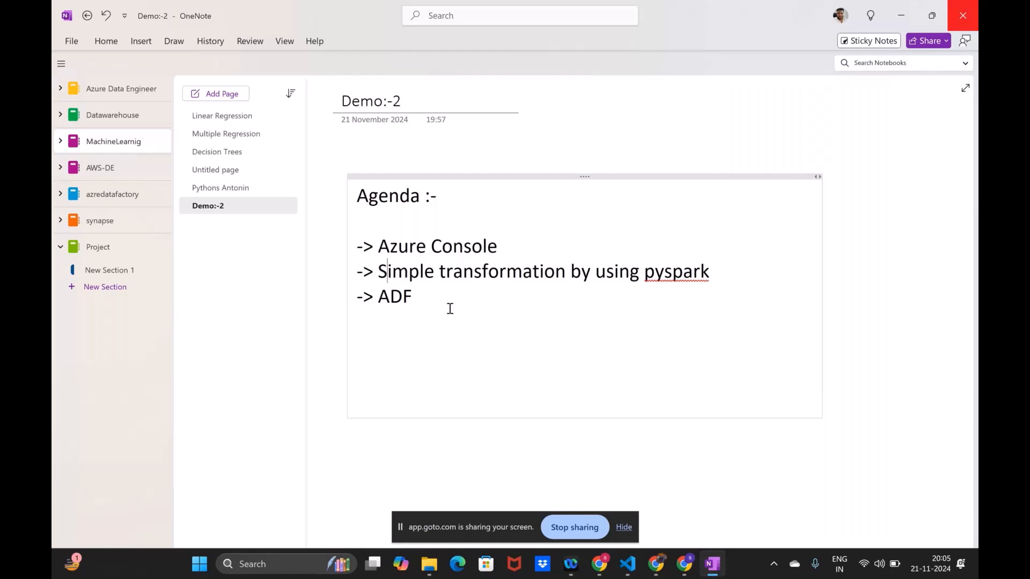
left_click_drag(451, 303, 357, 236)
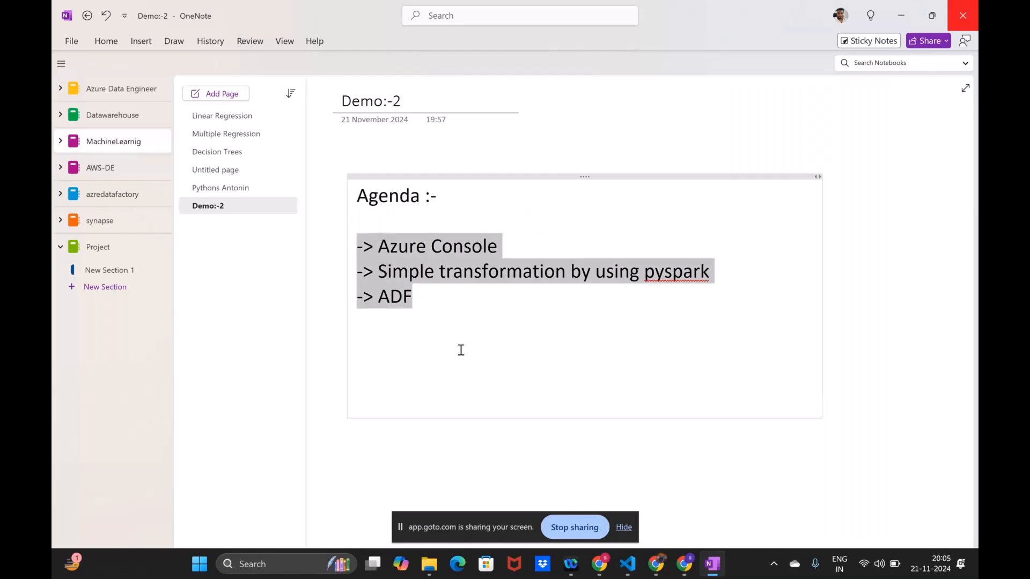
left_click(454, 332)
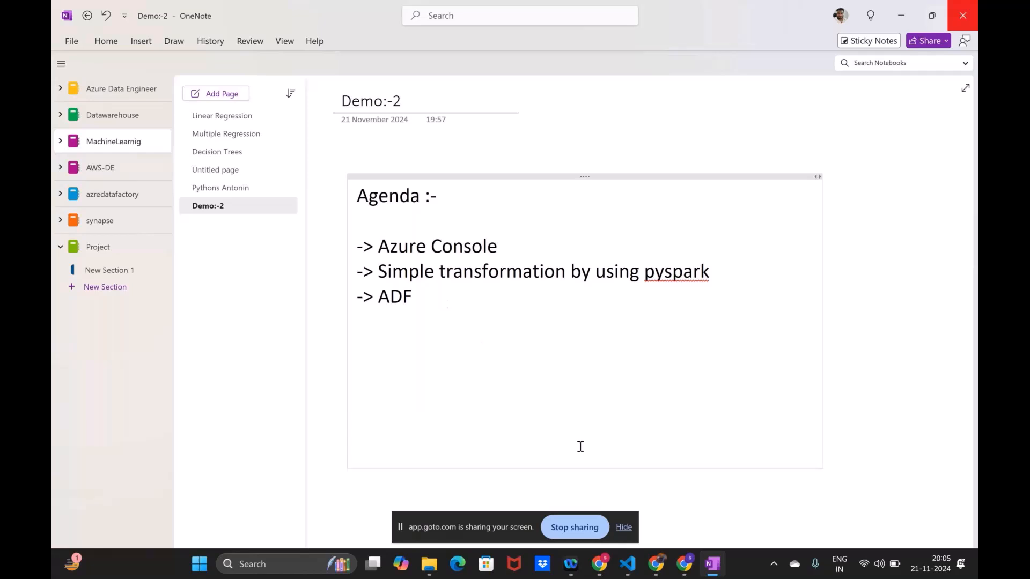
- Switch to the Chrome window and view the mtdemo234erd data factory home page and the demo storage container
mouse_move(690, 567)
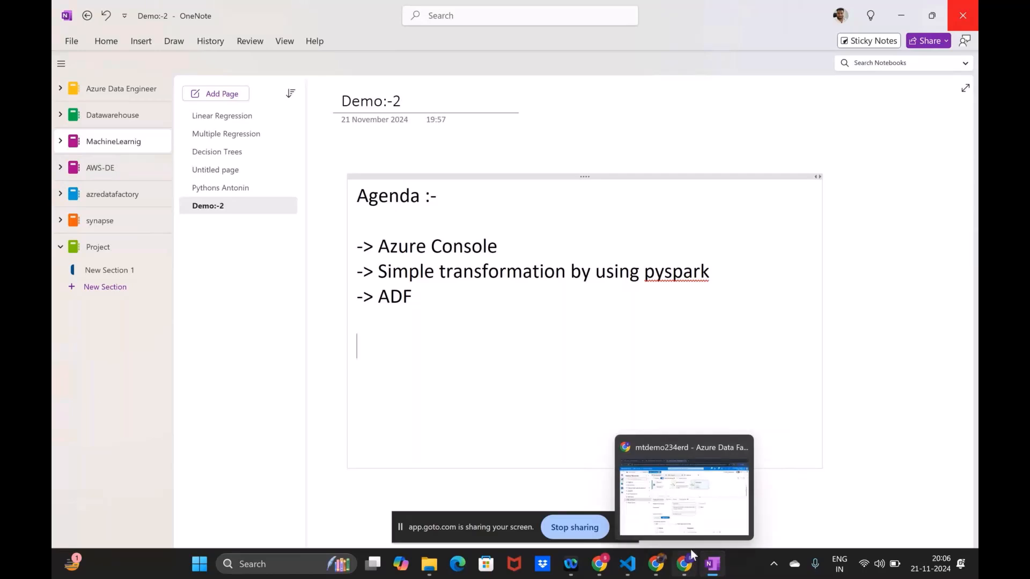
left_click(691, 525)
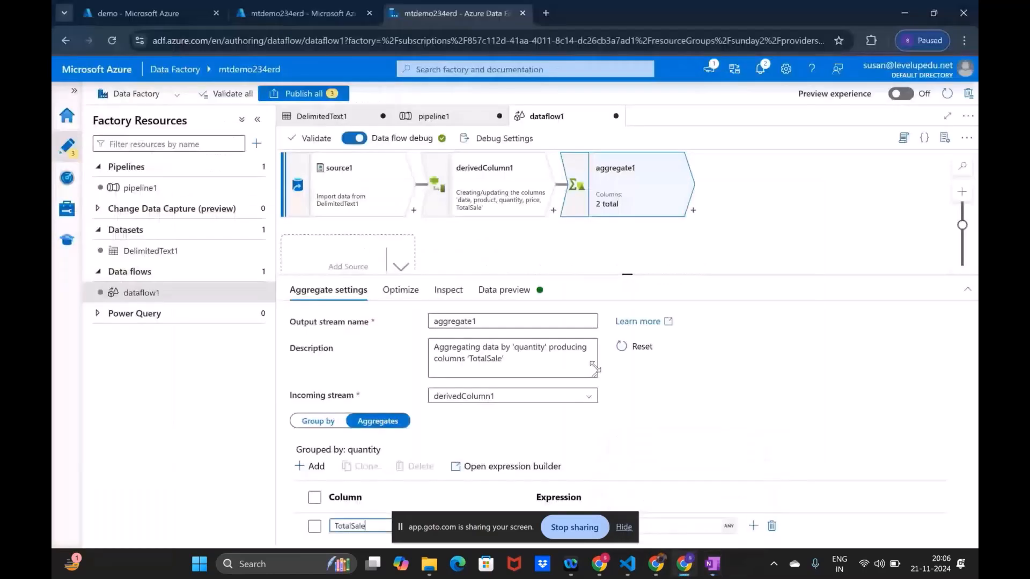
left_click(67, 116)
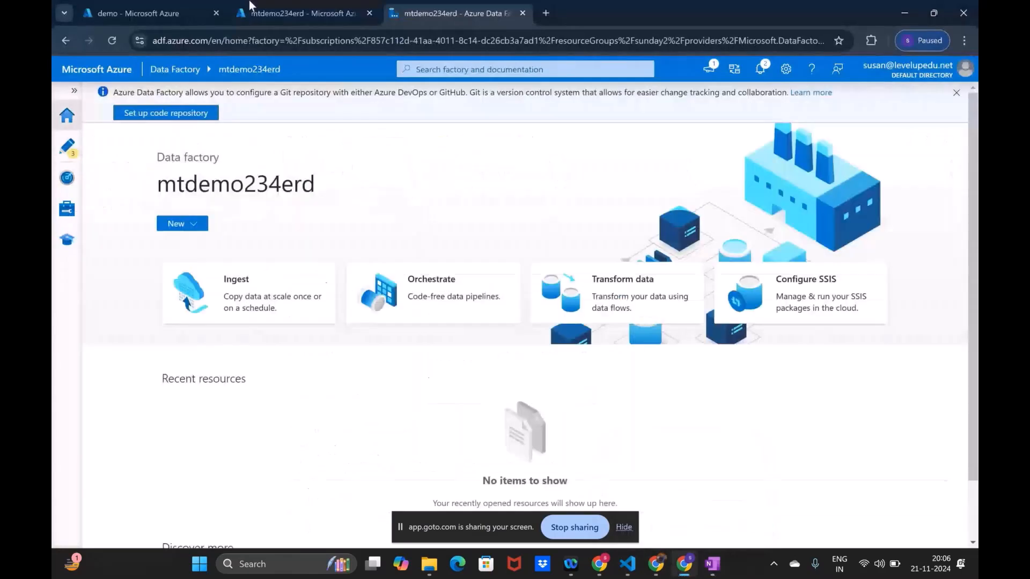
left_click(161, 19)
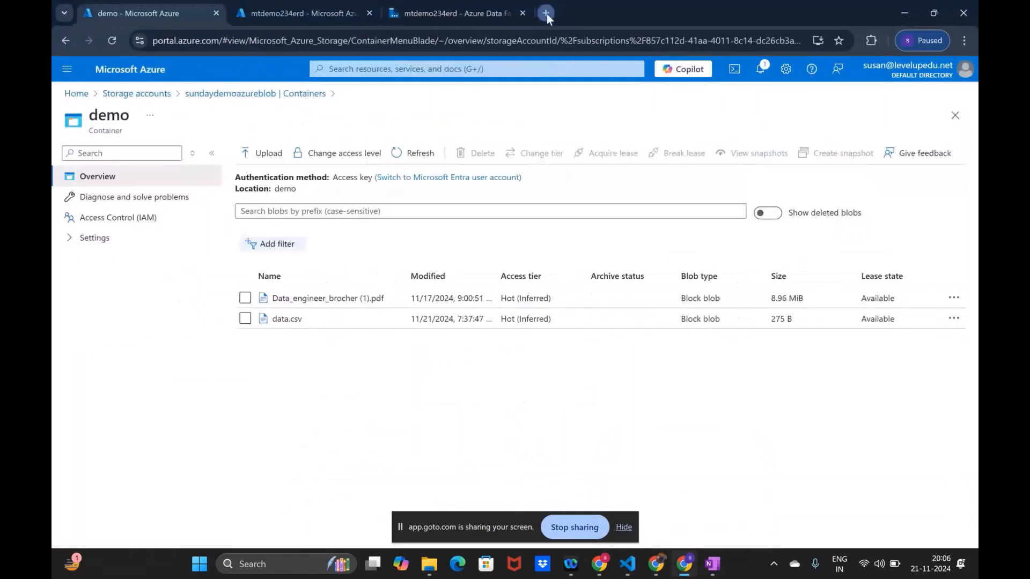
- Open the Azure portal home page, portal.azure.com, in a new browser tab
left_click(546, 13)
type("por")
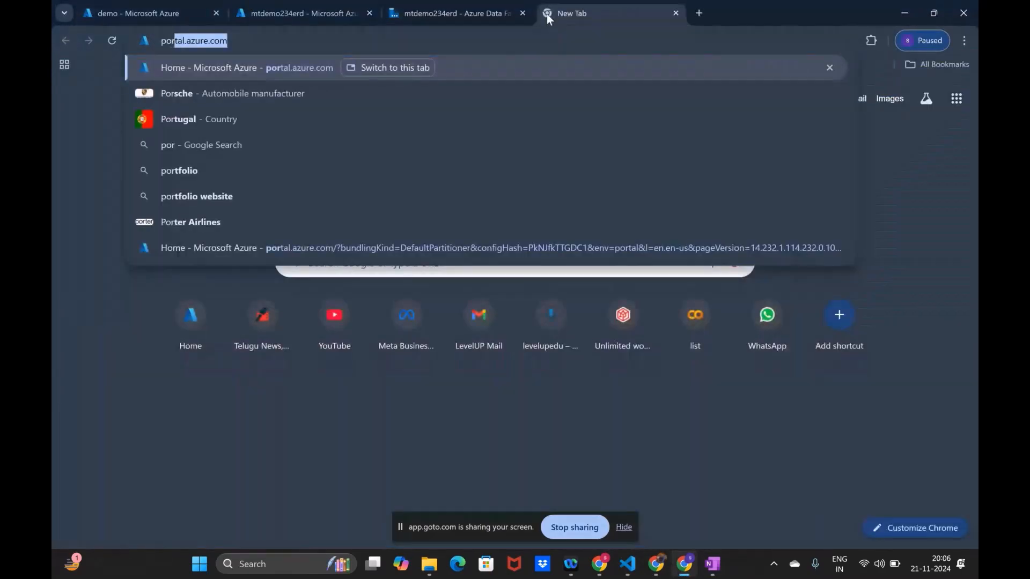
key("Return")
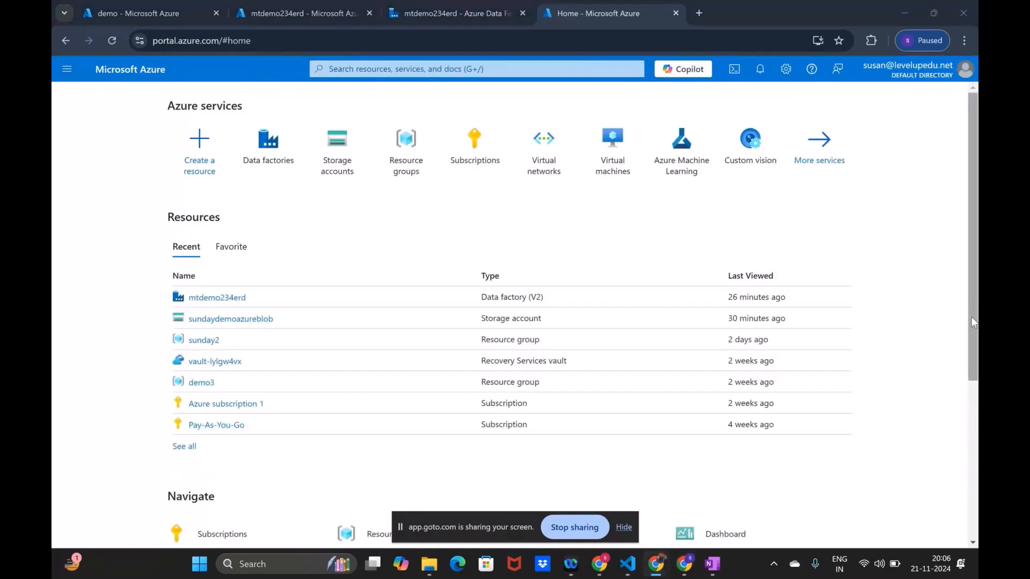
- Examine the favourite services listed in the Azure portal menu, then close it
left_click(68, 72)
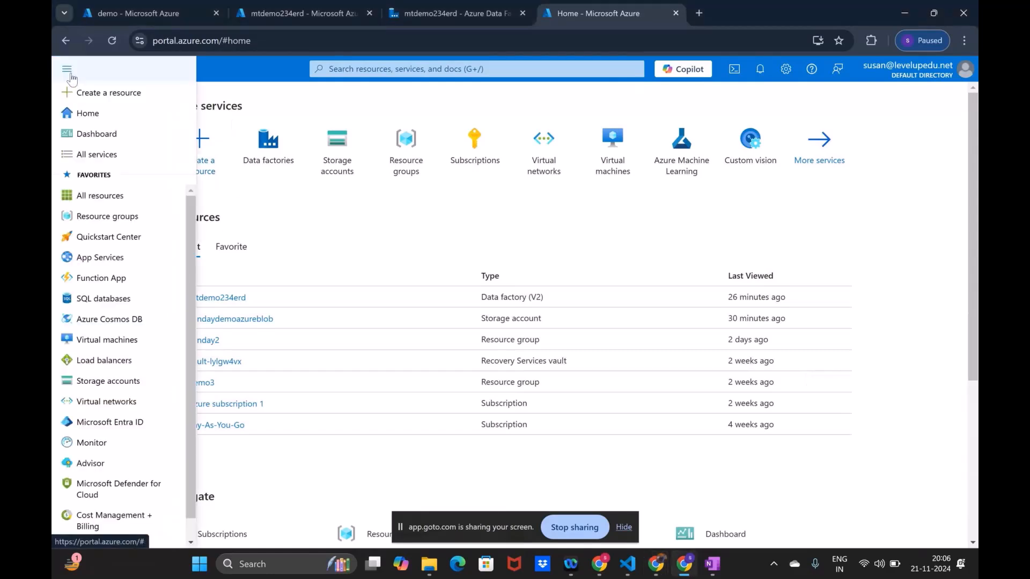
scroll(86, 306, "down", 1)
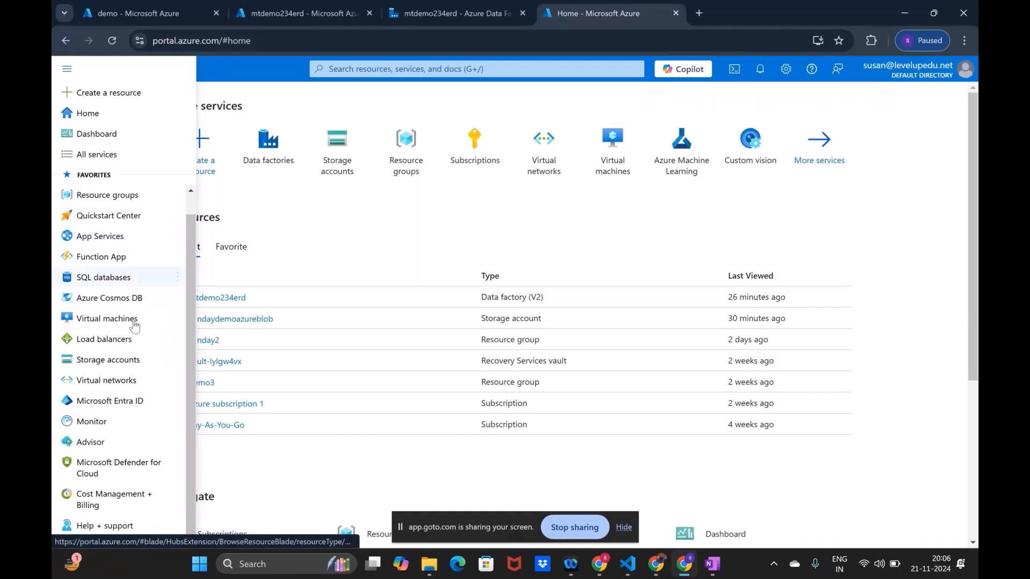
left_click(948, 75)
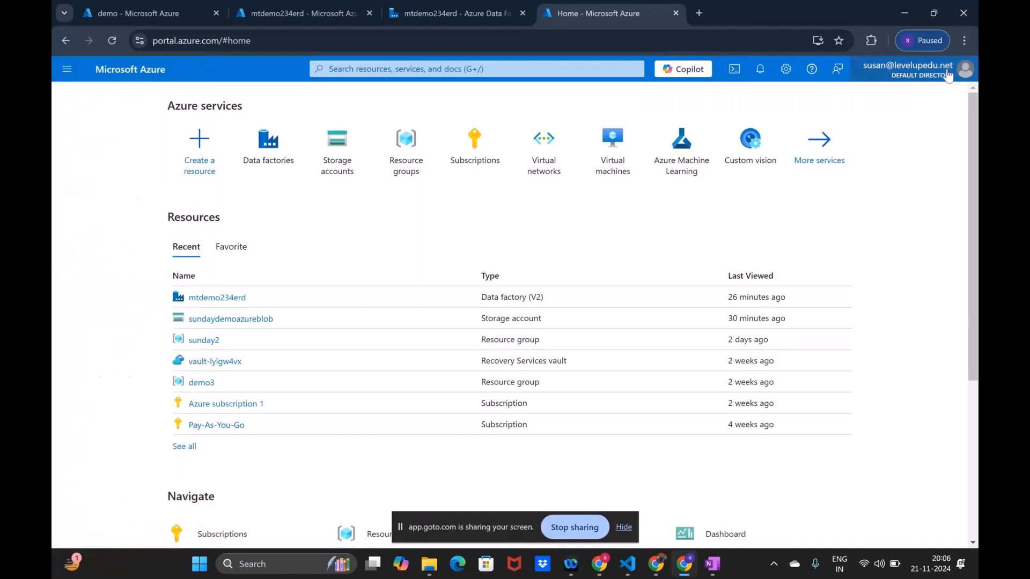
- View the portal's Support + troubleshooting pane and close it, and start a Cloud Shell session
left_click(812, 70)
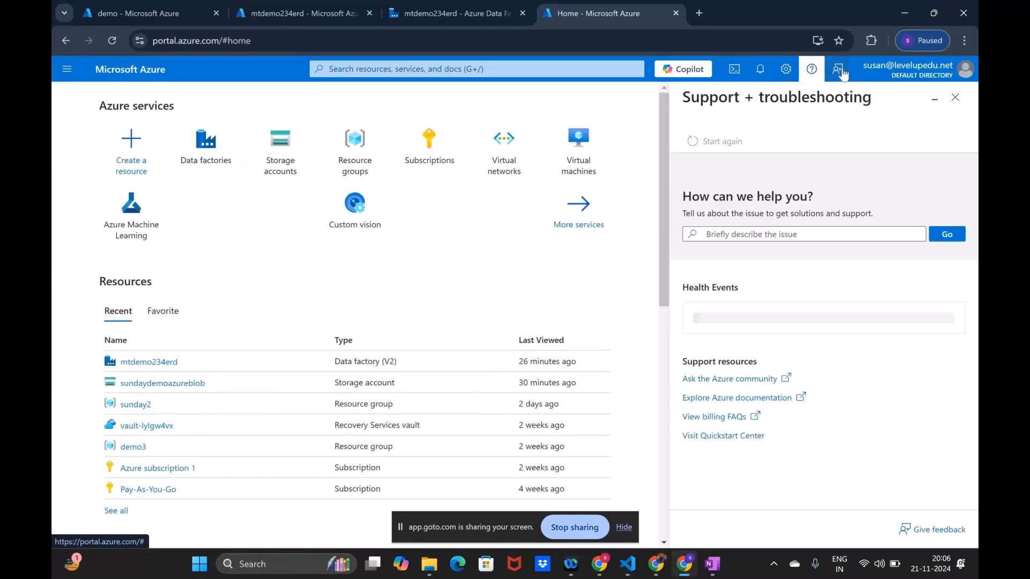
left_click(736, 72)
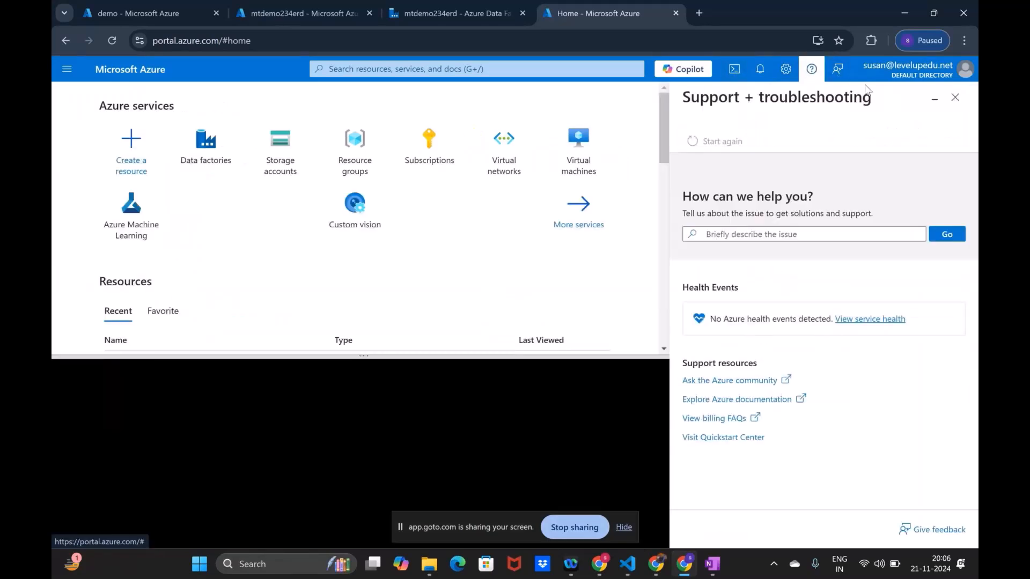
left_click(958, 98)
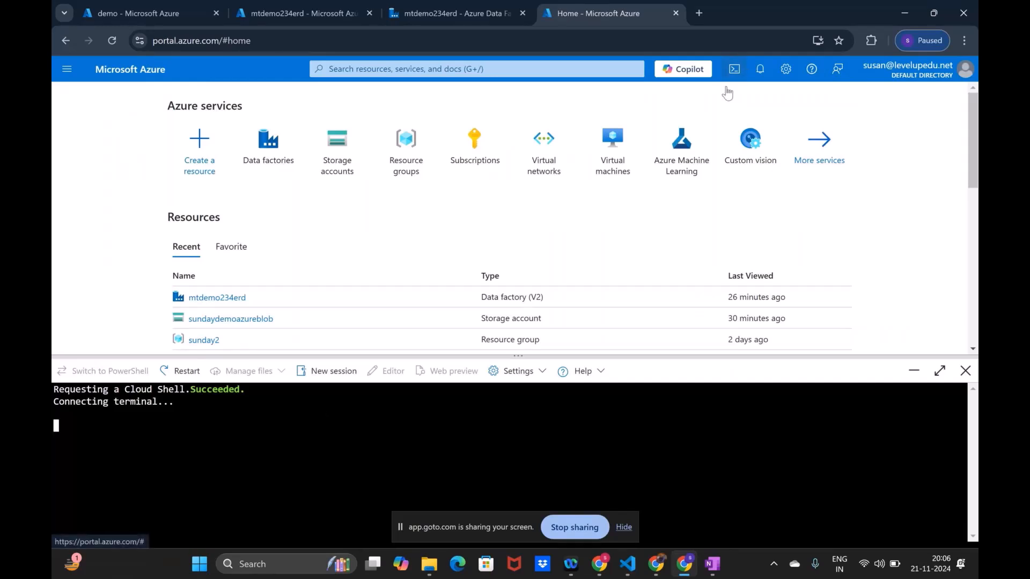
left_click(629, 527)
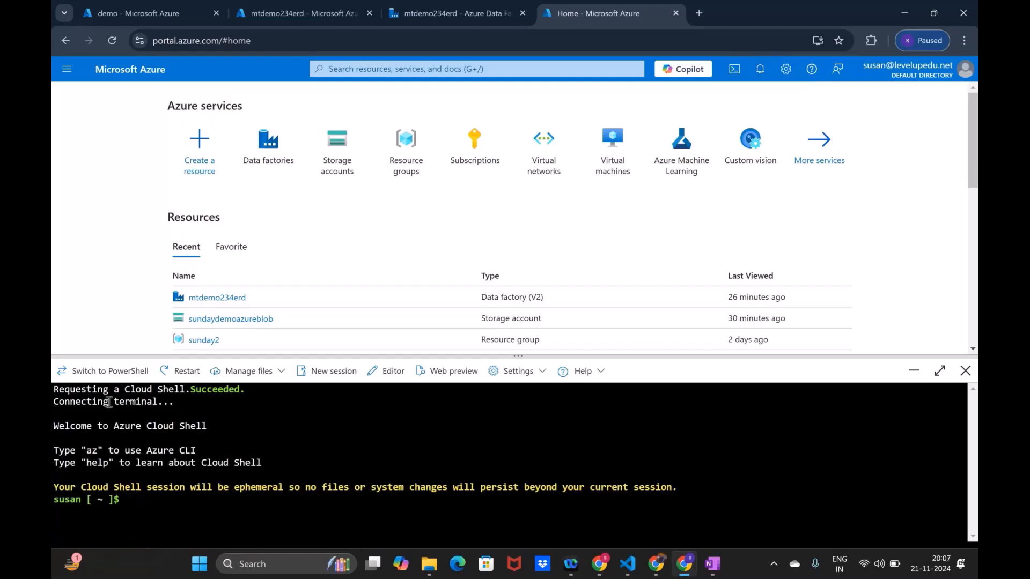
- Switch the Cloud Shell session from Bash to PowerShell
left_click(134, 379)
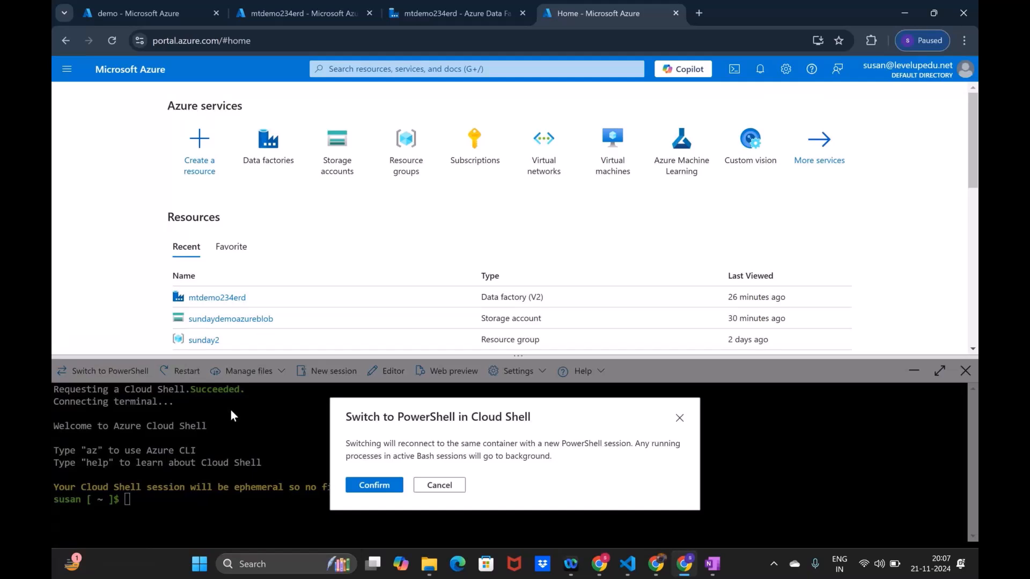
left_click(374, 486)
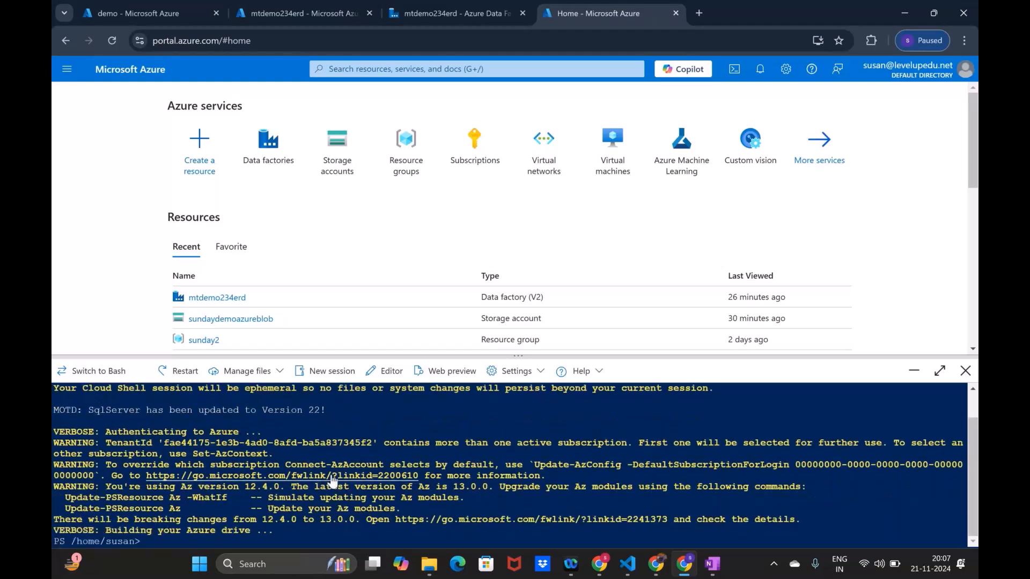
left_click_drag(54, 530, 52, 539)
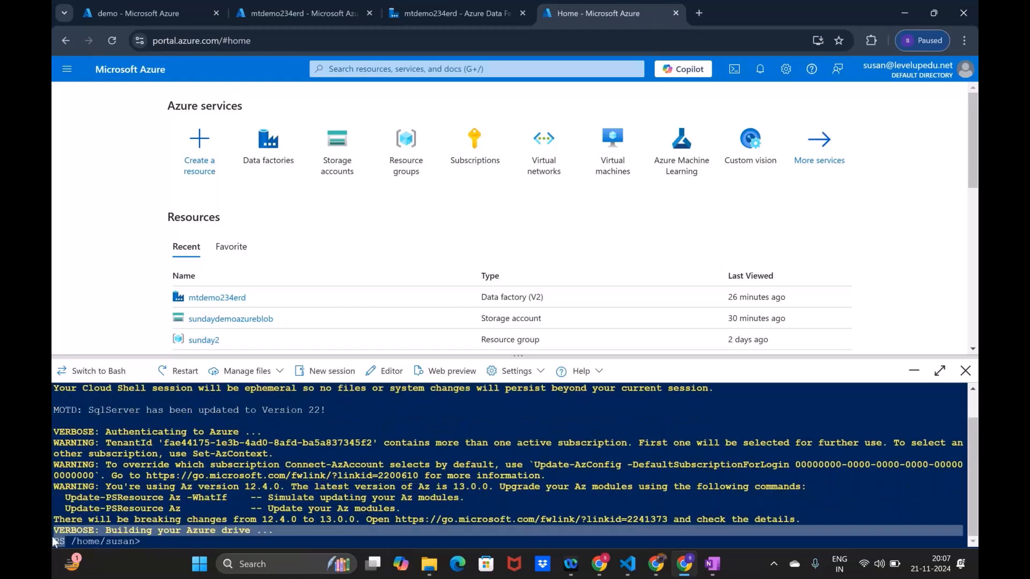
- Switch the Cloud Shell session back to Bash and close the shell
left_click(97, 373)
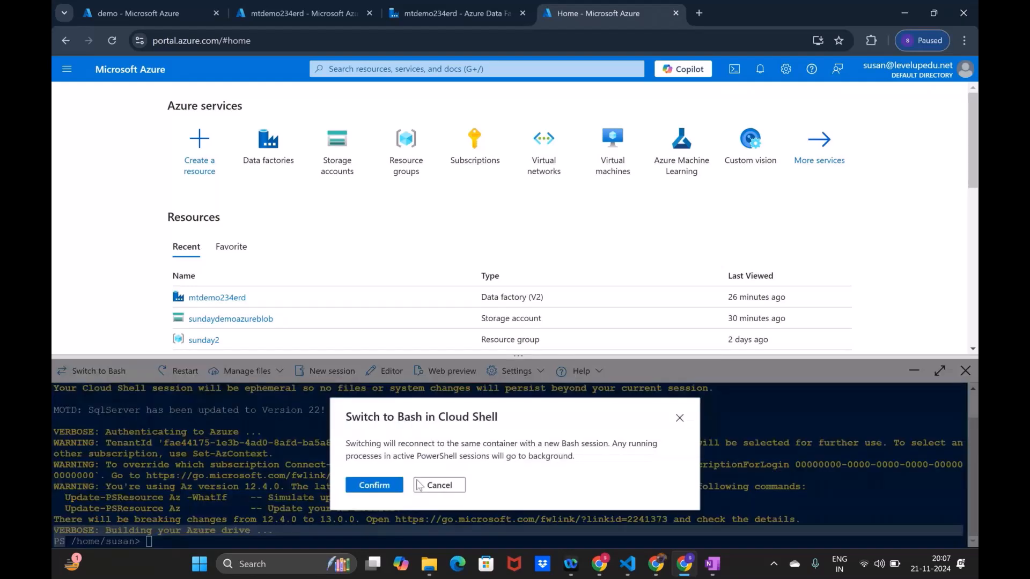
left_click(370, 485)
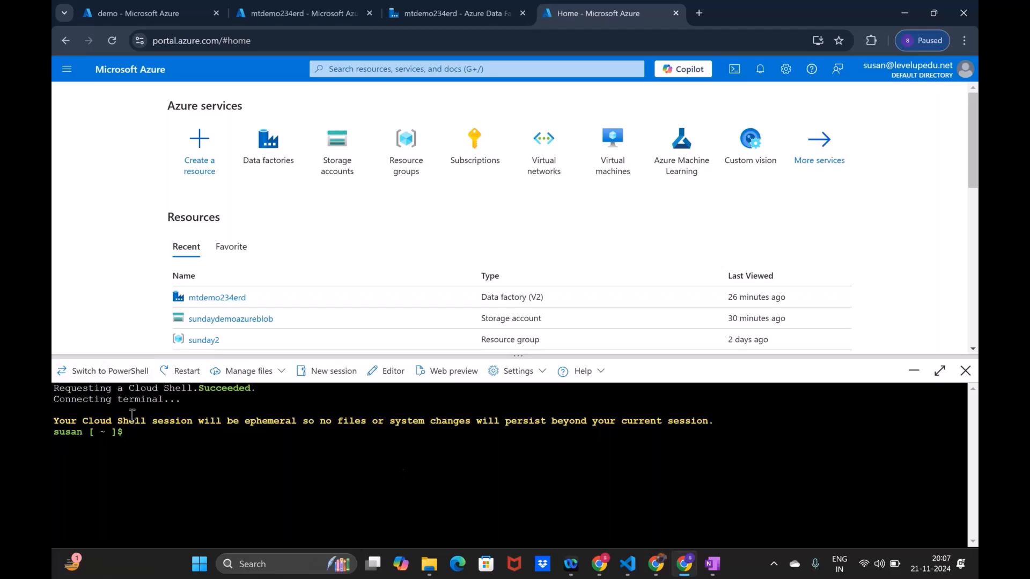
left_click(965, 371)
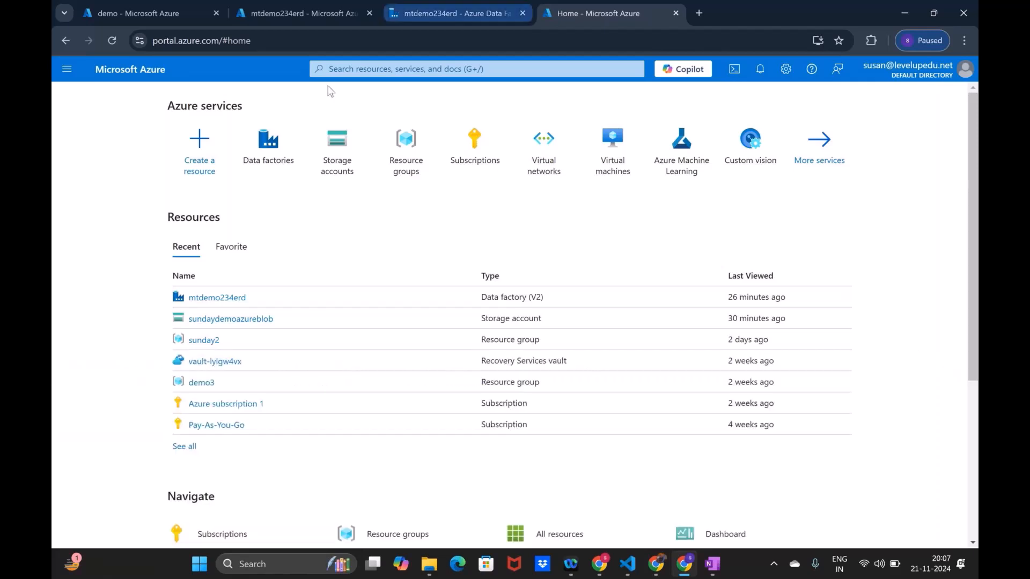
- Open the Azure portal's All services page
left_click(70, 70)
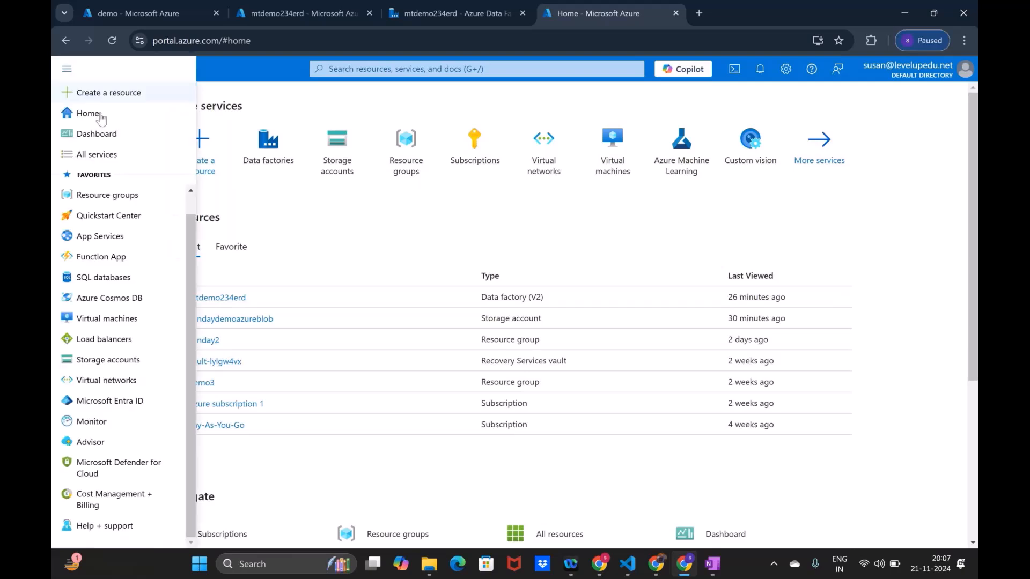
left_click(96, 160)
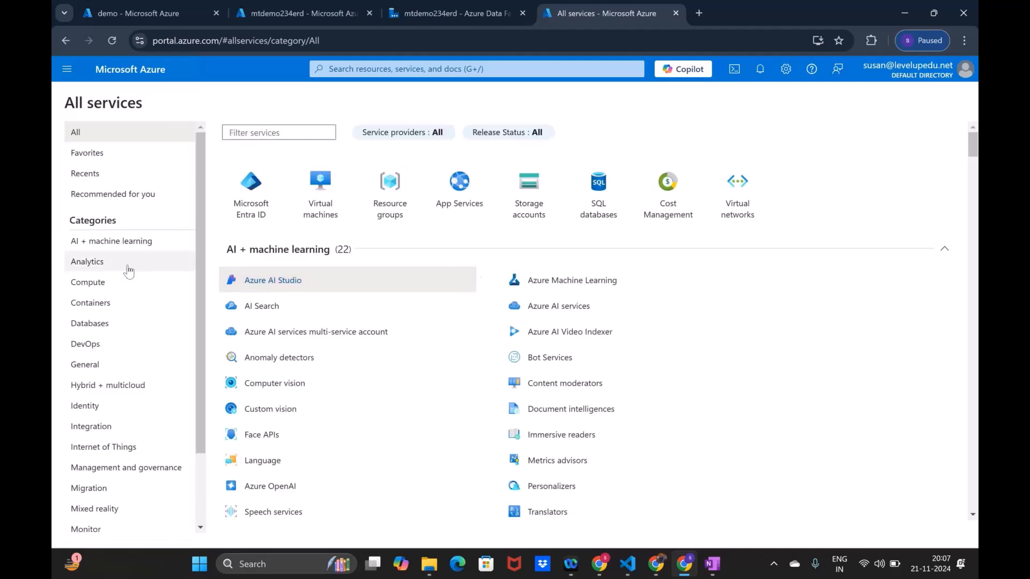
- Browse the full list of Azure services and the services in the Compute category
scroll(390, 312, "down", 12)
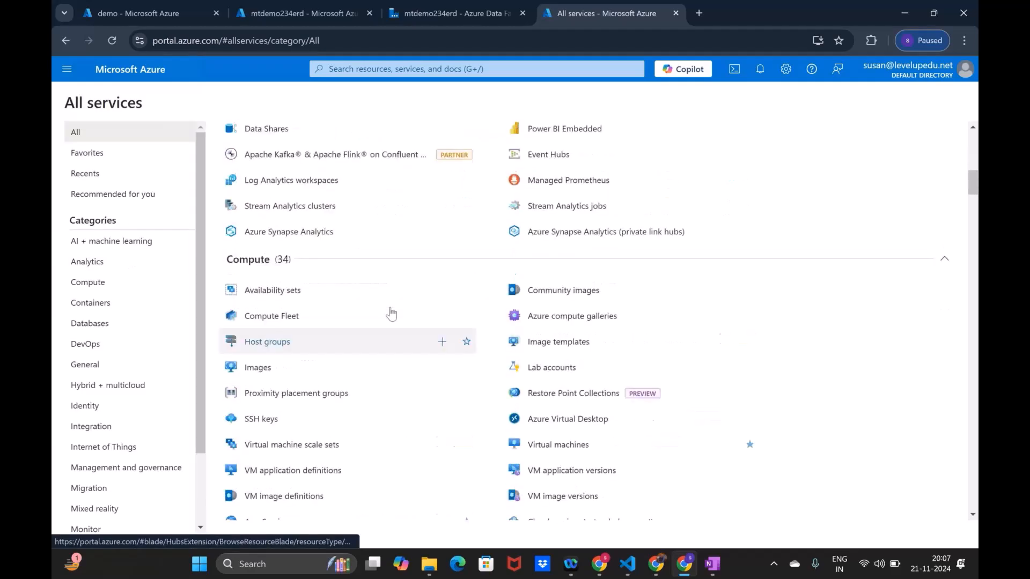
scroll(390, 312, "up", 12)
left_click(107, 282)
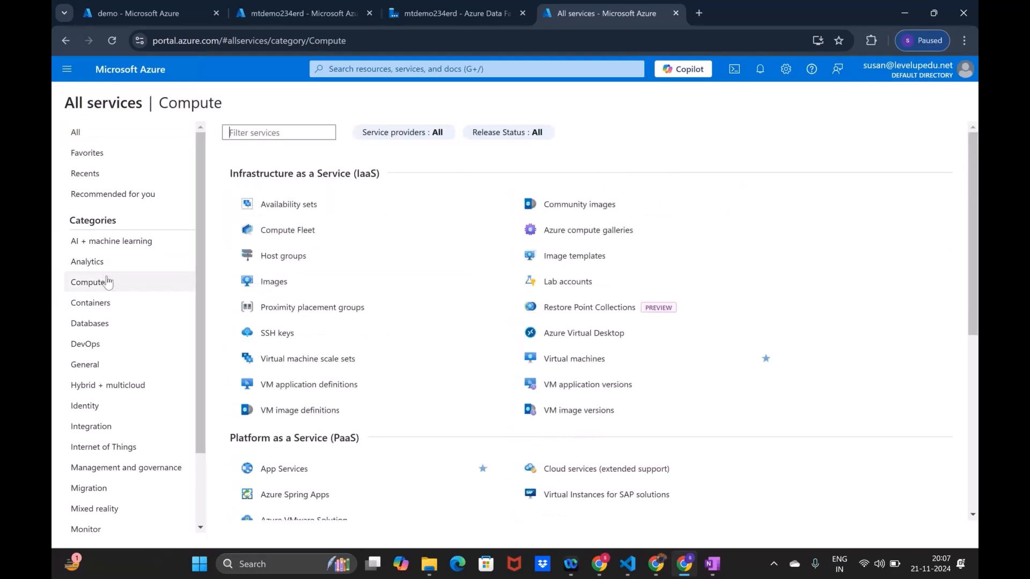
scroll(294, 276, "down", 6)
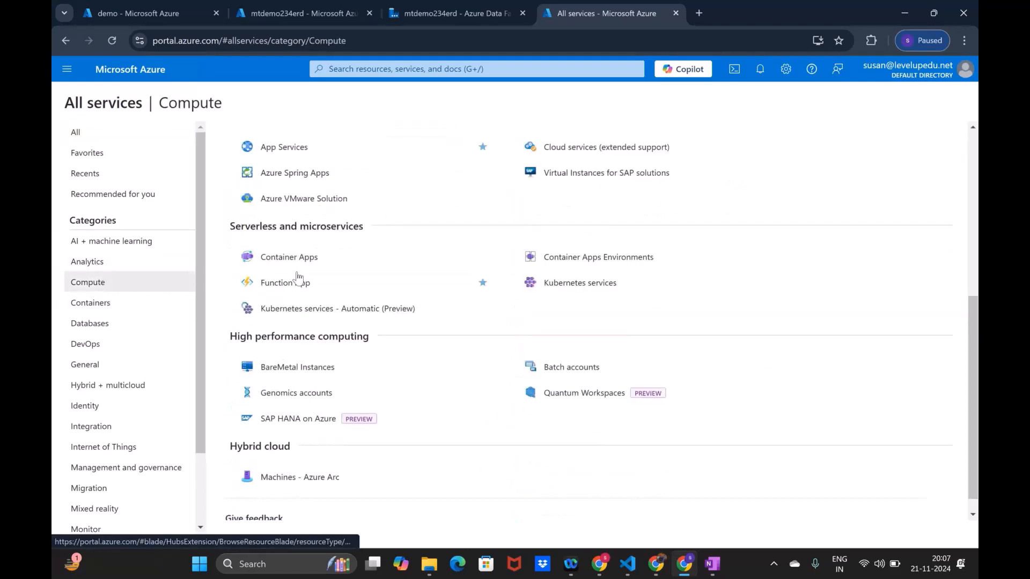
- Examine the Analytics category's services for big data processing, data exploration and real-time analytics, including Azure Databricks and Azure Data Explorer Clusters
left_click(123, 265)
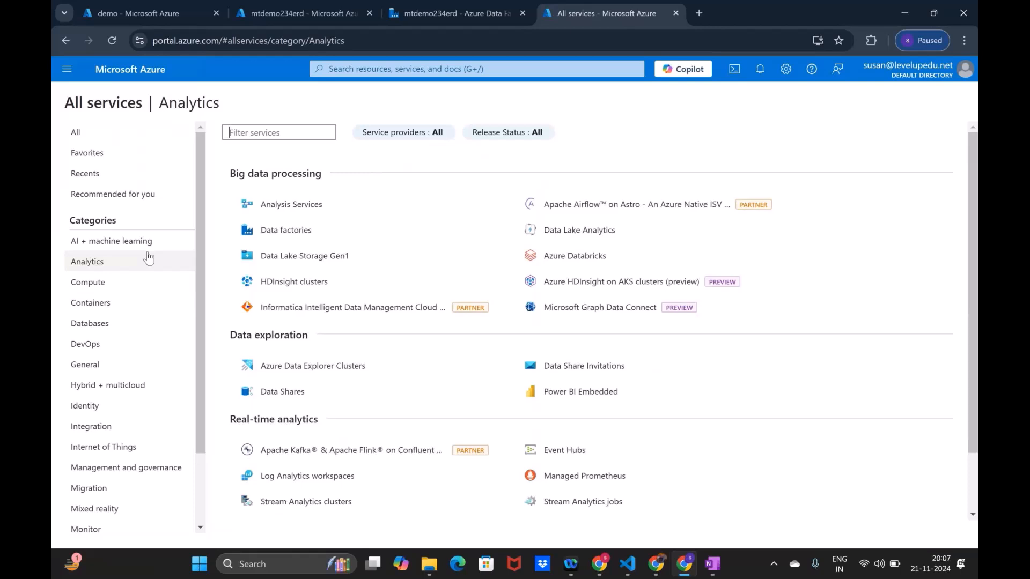
scroll(364, 279, "down", 1)
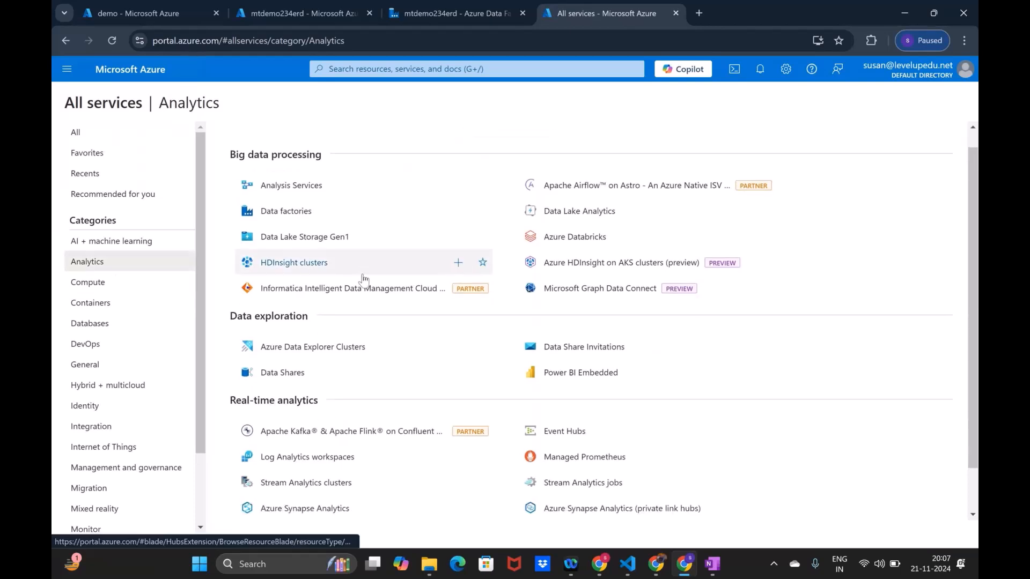
scroll(549, 292, "down", 1)
scroll(550, 291, "up", 2)
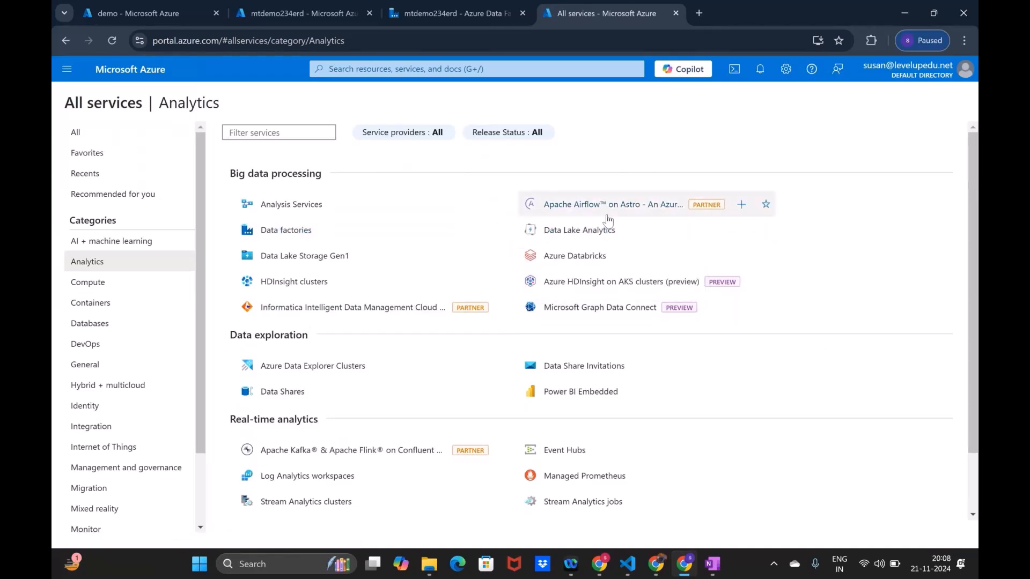
mouse_move(593, 268)
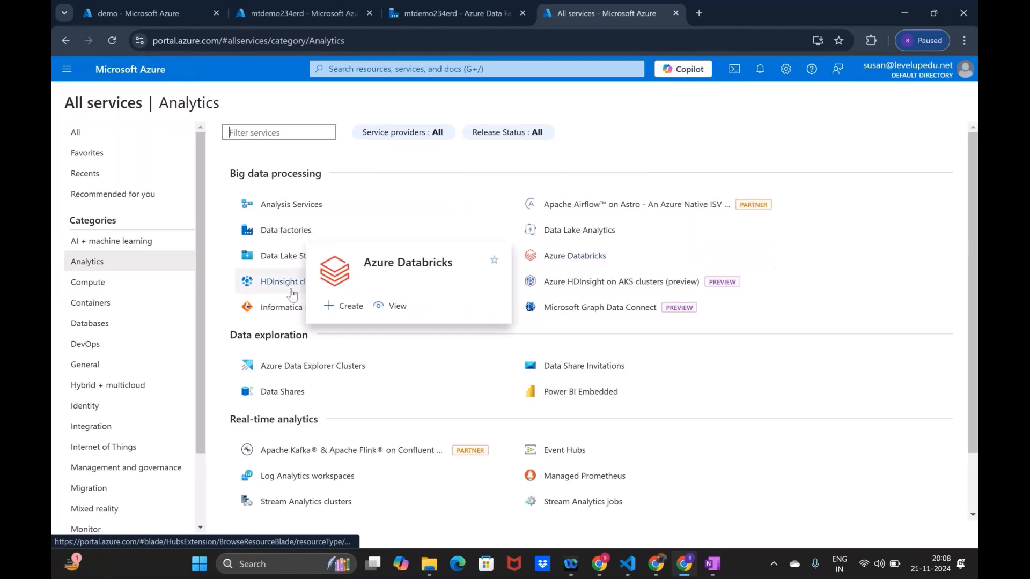
mouse_move(303, 369)
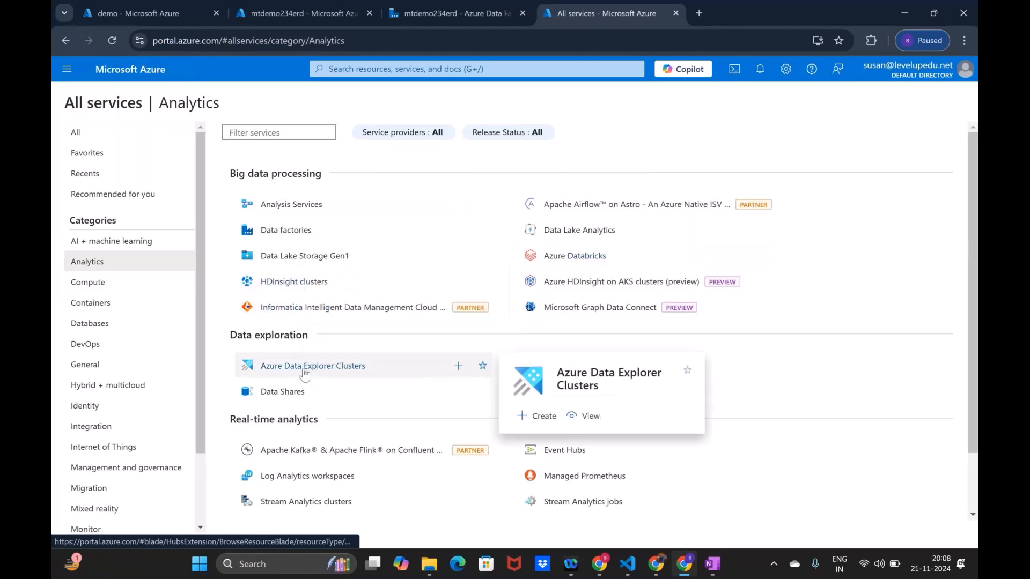
scroll(304, 374, "down", 1)
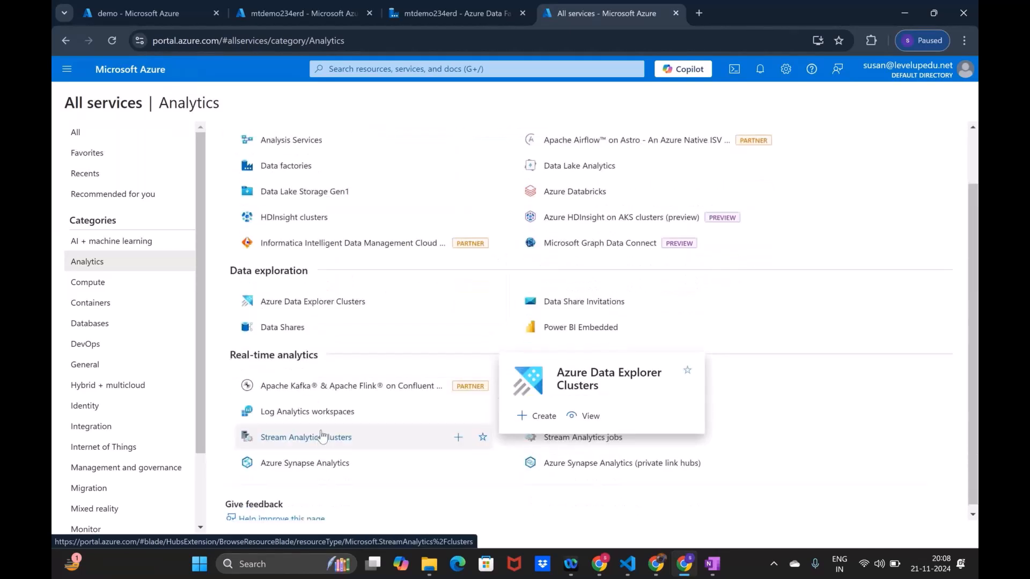
scroll(328, 414, "down", 1)
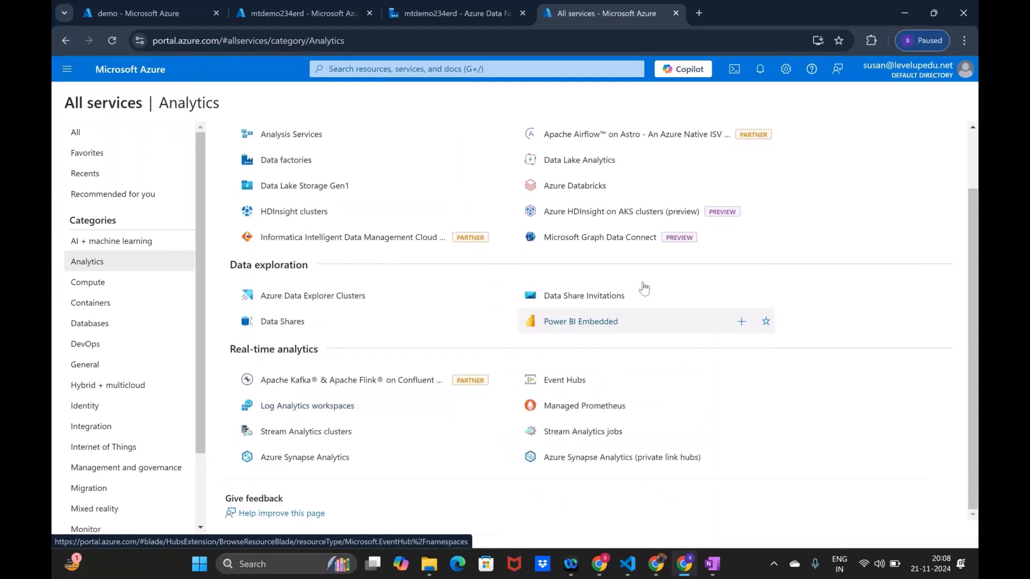
- Look through the Containers, DevOps, Databases and General service categories
left_click(131, 303)
left_click(128, 344)
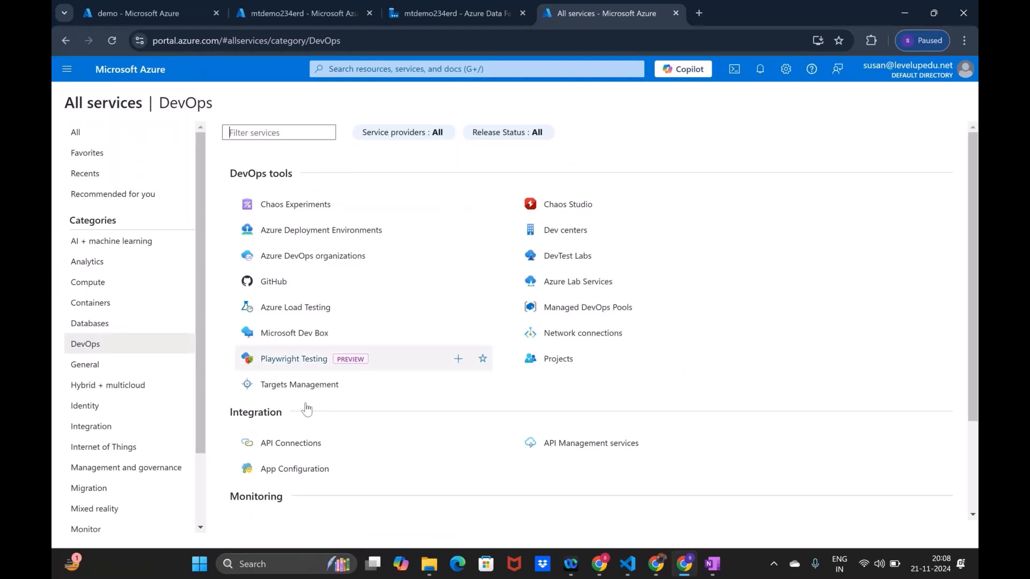
left_click(106, 325)
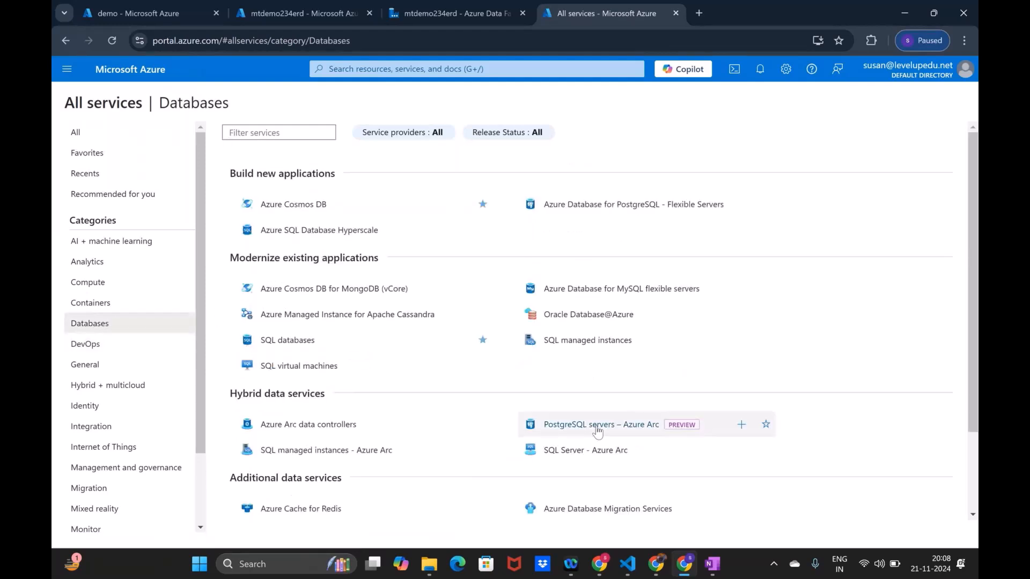
scroll(563, 408, "down", 2)
left_click(112, 367)
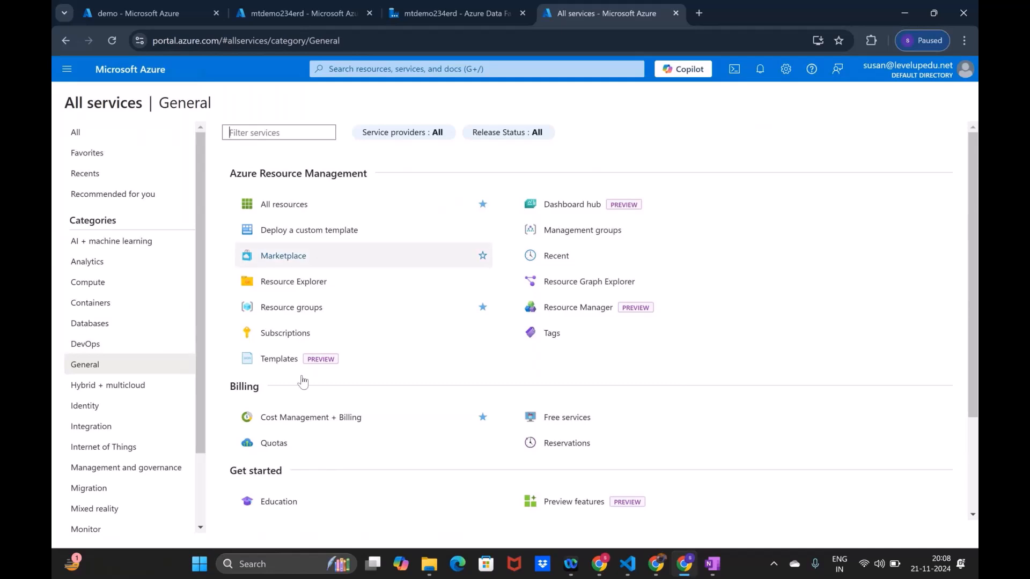
mouse_move(524, 438)
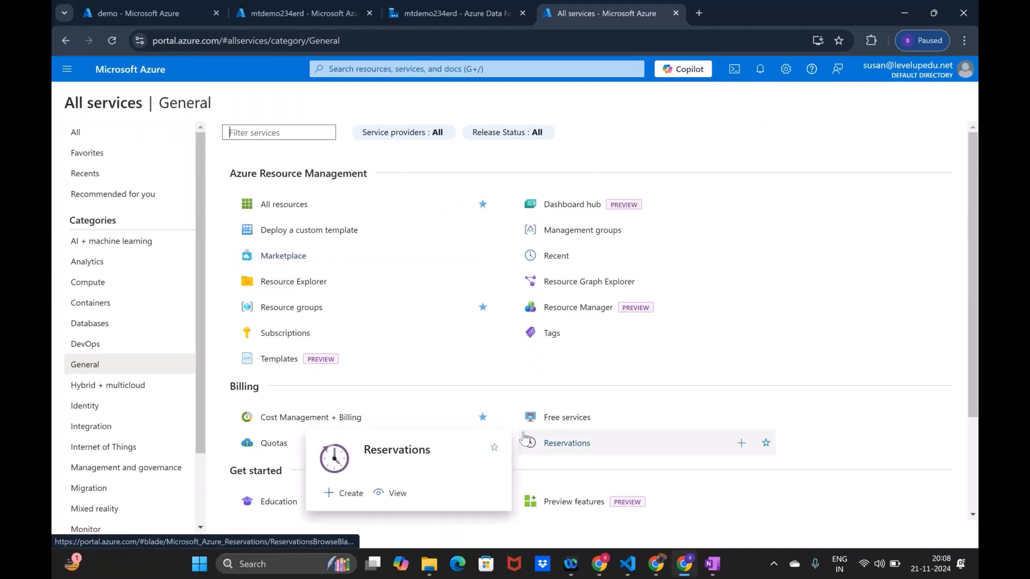
- View the AI + machine learning services, compare them with the full service list, and return to that category
left_click(152, 244)
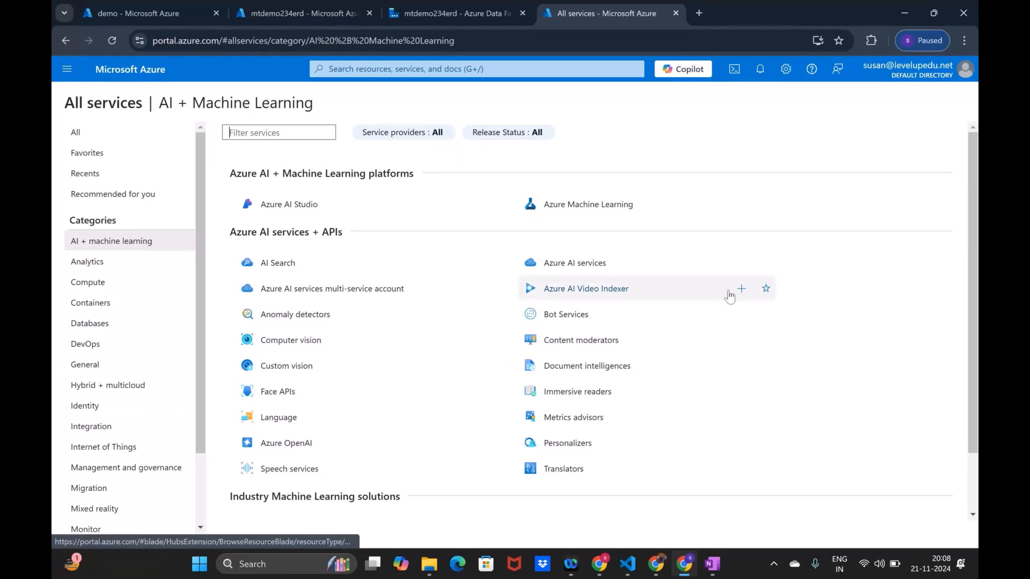
left_click(77, 133)
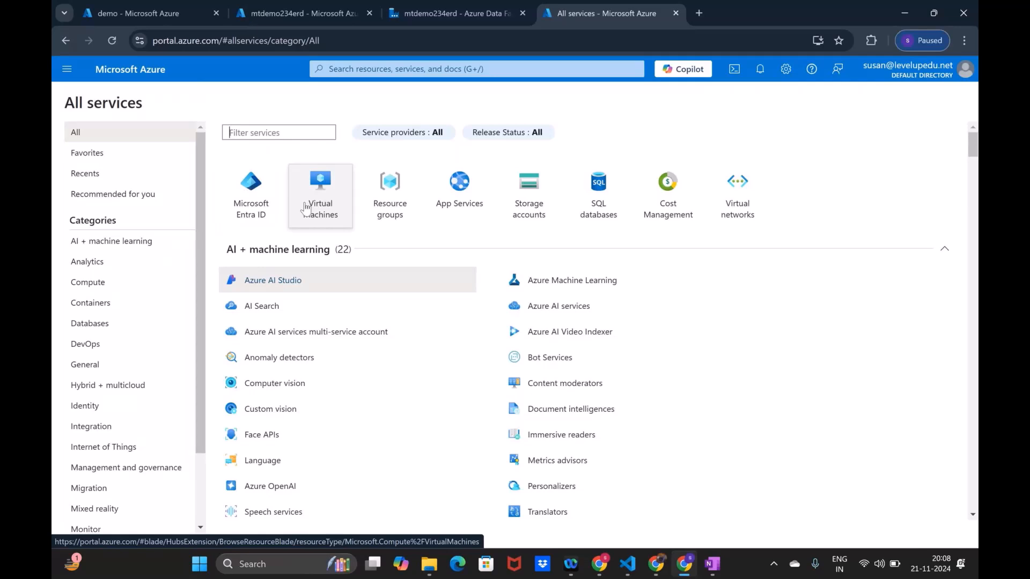
left_click(161, 246)
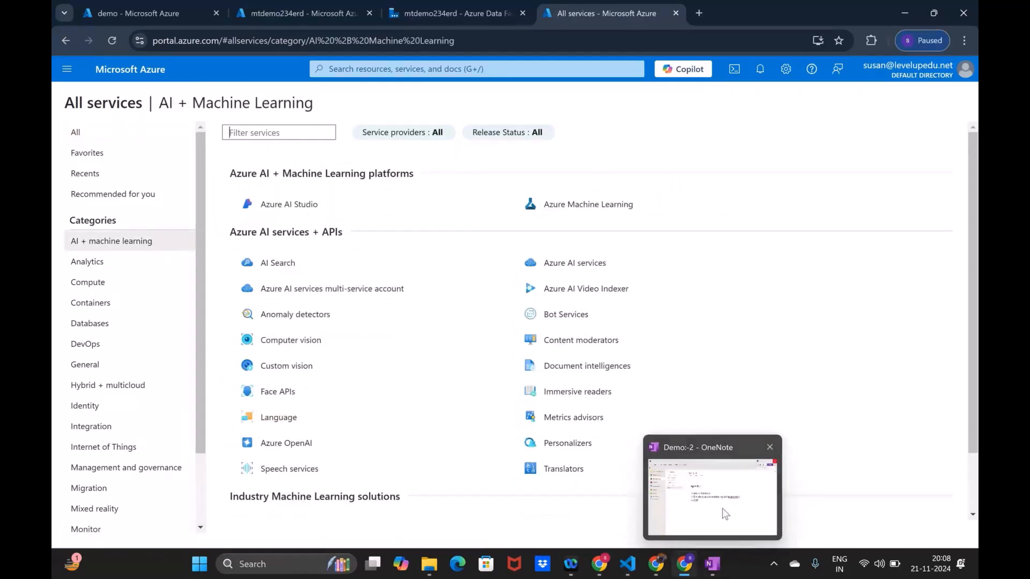
- Switch to OneNote, highlight the agenda's Azure Console, pyspark transformation and ADF items in turn, and return to the Azure portal
left_click(714, 562)
left_click_drag(358, 246, 525, 250)
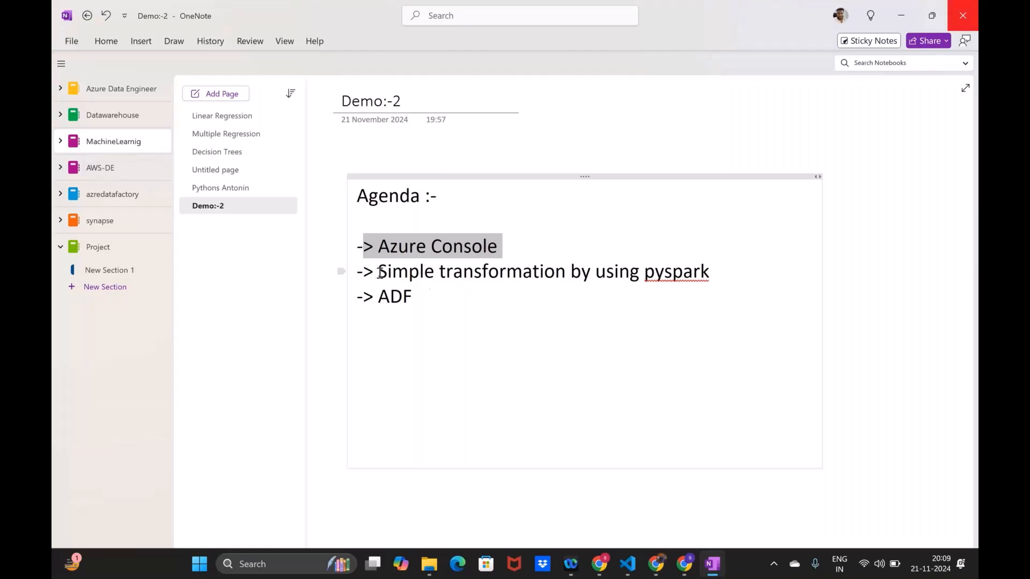
left_click_drag(380, 273, 753, 284)
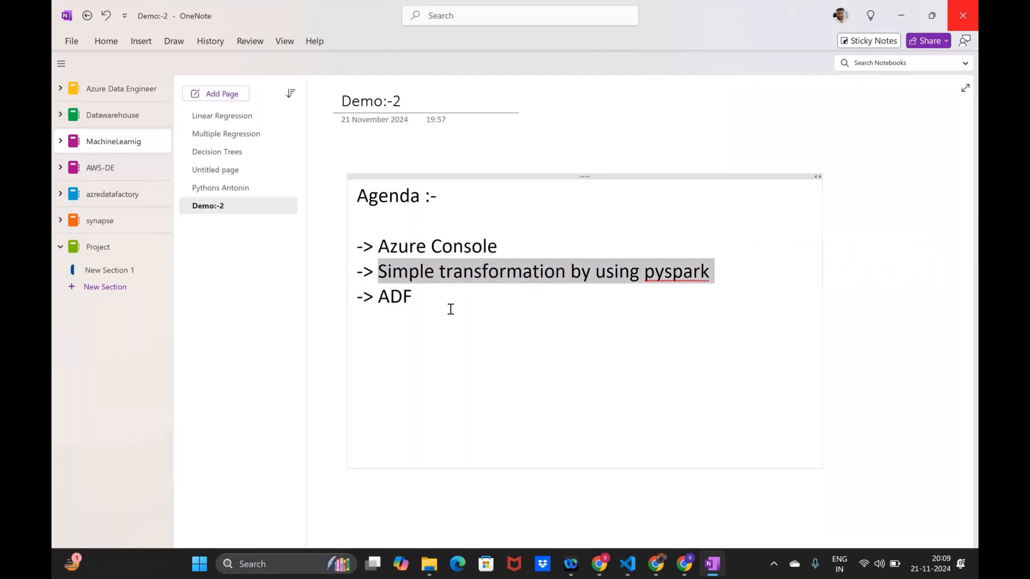
left_click_drag(381, 303, 444, 299)
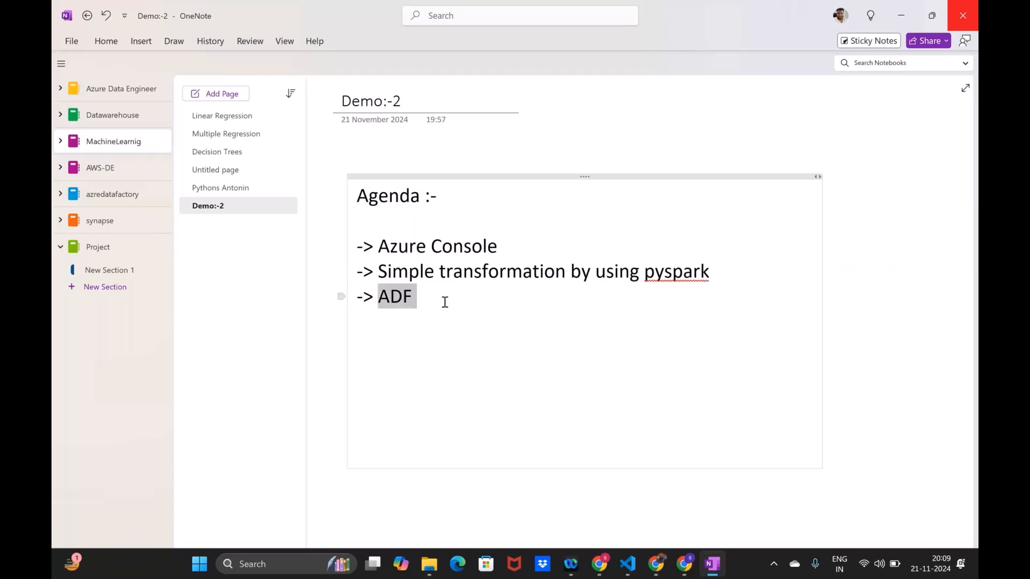
left_click(544, 340)
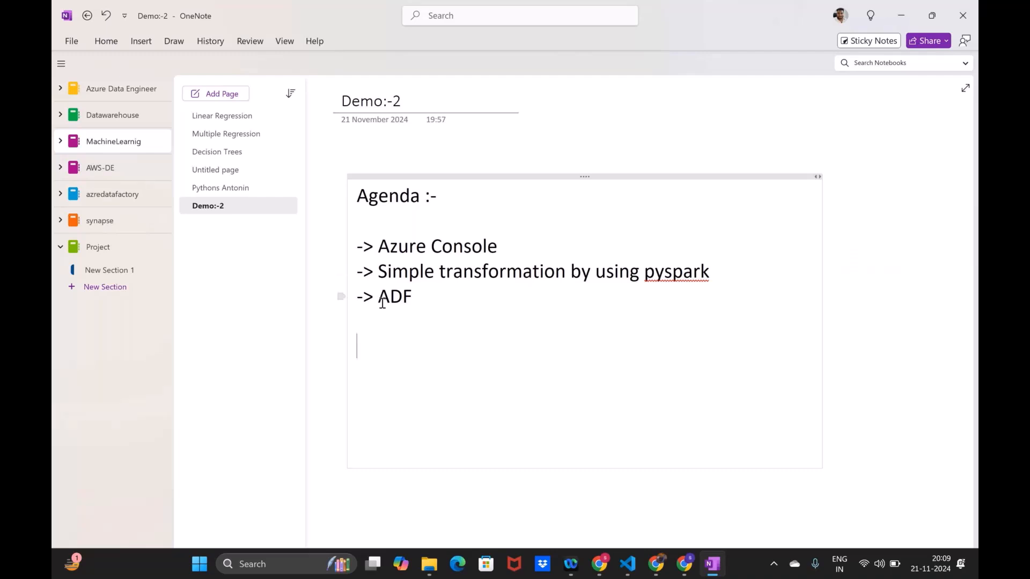
left_click_drag(387, 296, 439, 299)
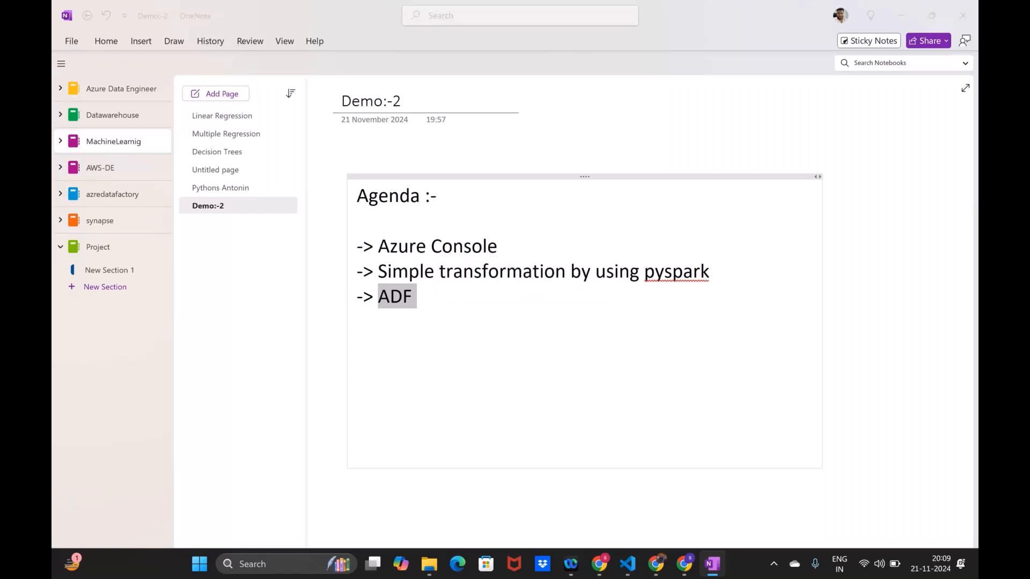
left_click(909, 27)
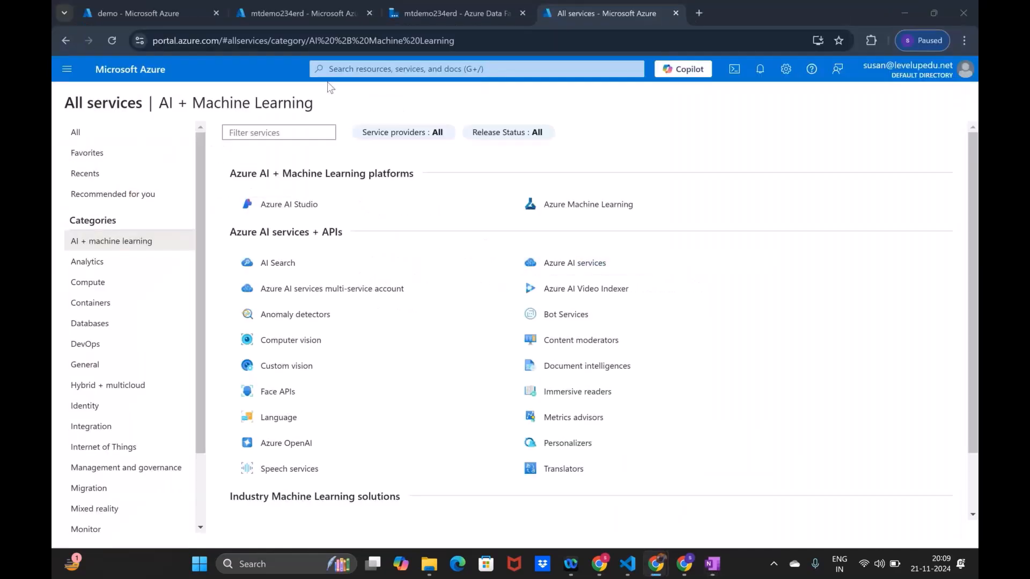
- Search the portal for "azure", open Azure Databricks and try to create a Databricks service
left_click(357, 69)
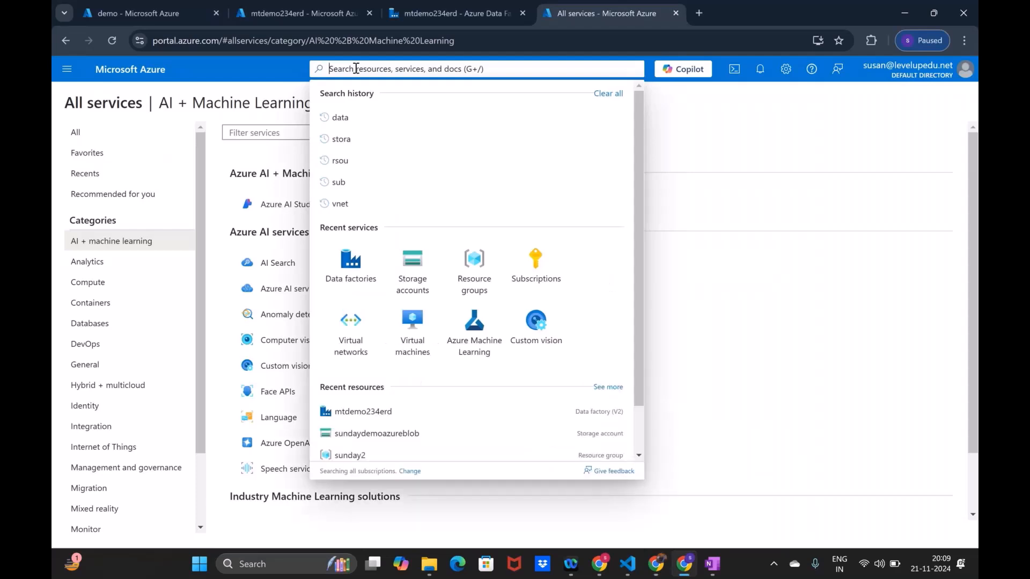
type("azure")
left_click(348, 153)
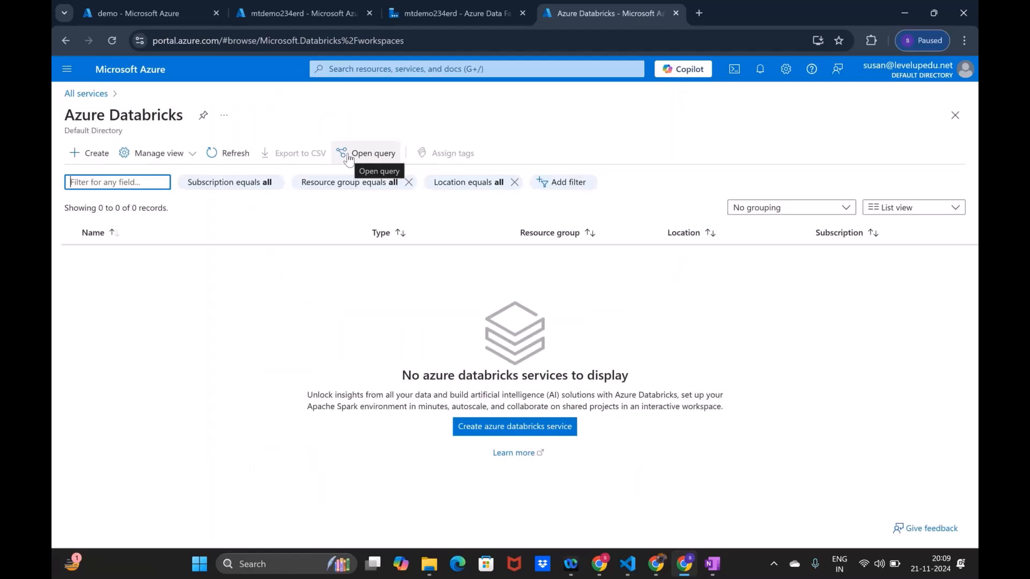
left_click(523, 432)
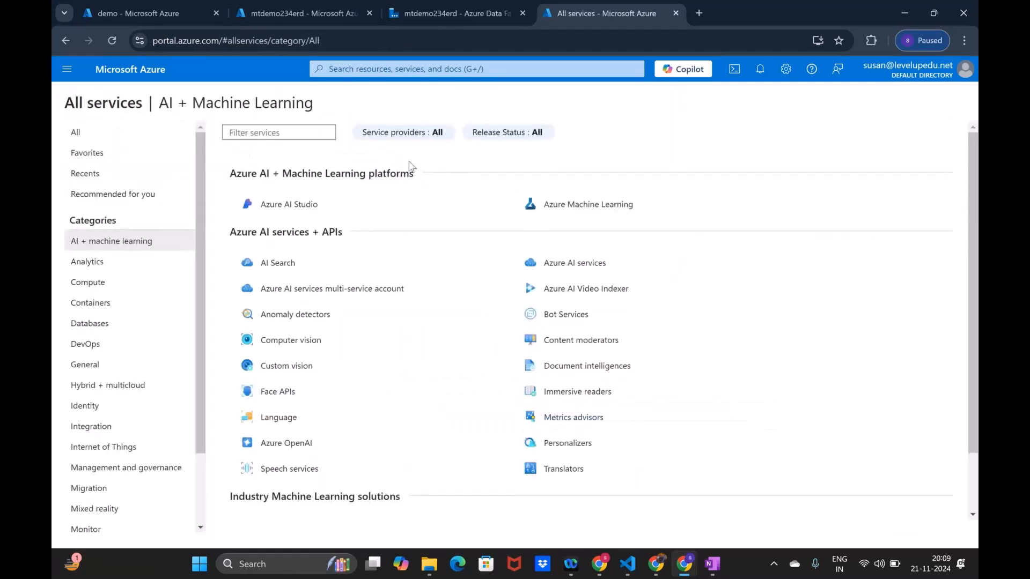
- Find Azure Databricks again by searching for "azure" and open the form for creating a Databricks workspace
left_click(405, 70)
type("azure")
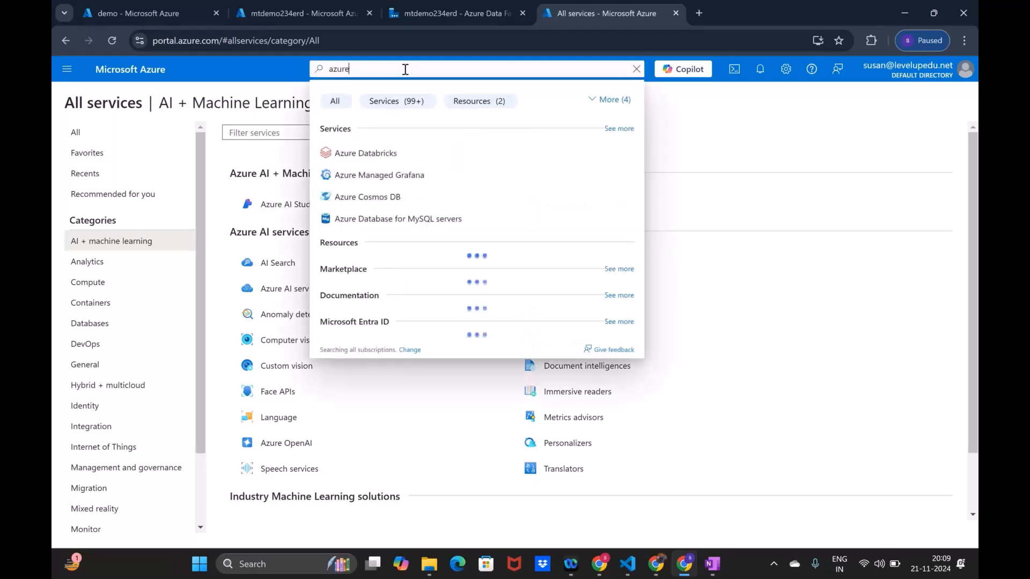
left_click(388, 156)
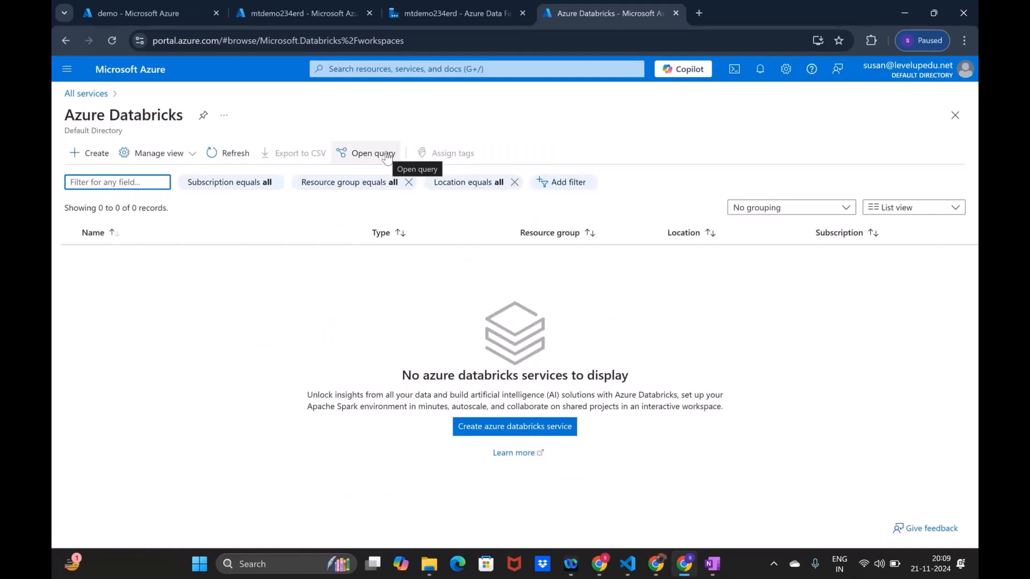
left_click(531, 433)
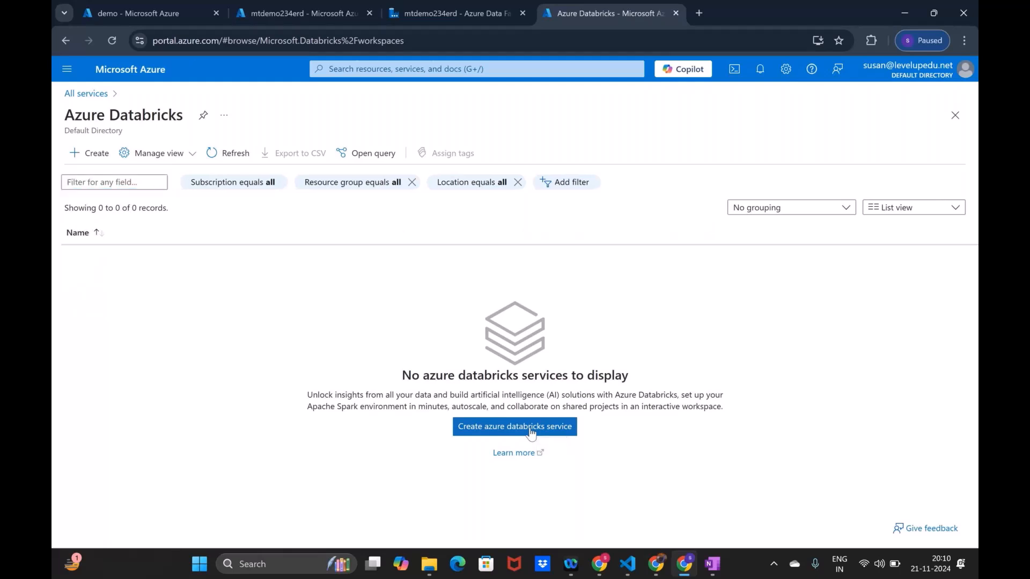
left_click(531, 432)
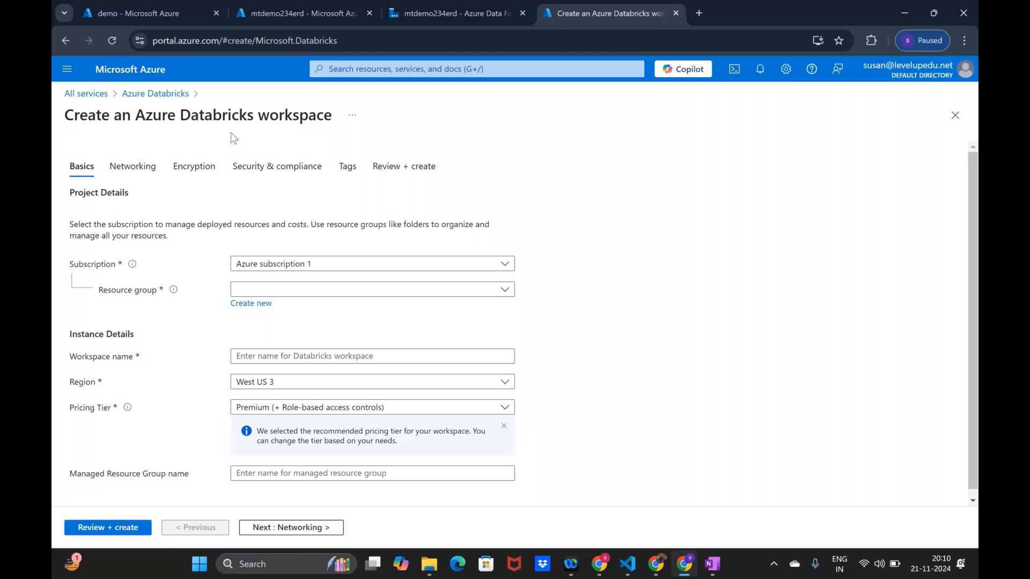
- Assign the new Databricks workspace to resource group demo3 and name it newworsksp
left_click(298, 296)
left_click(289, 373)
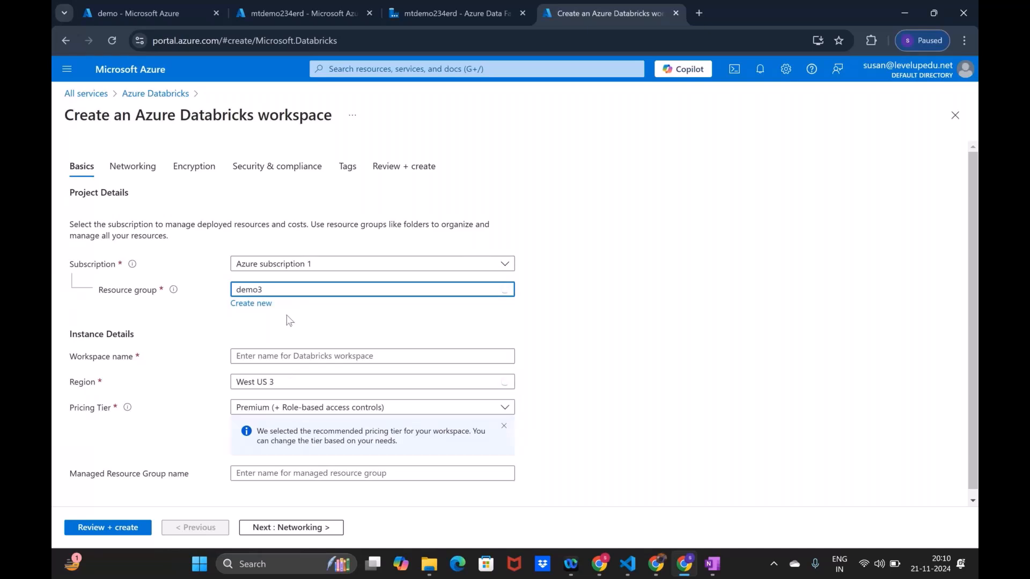
left_click(322, 356)
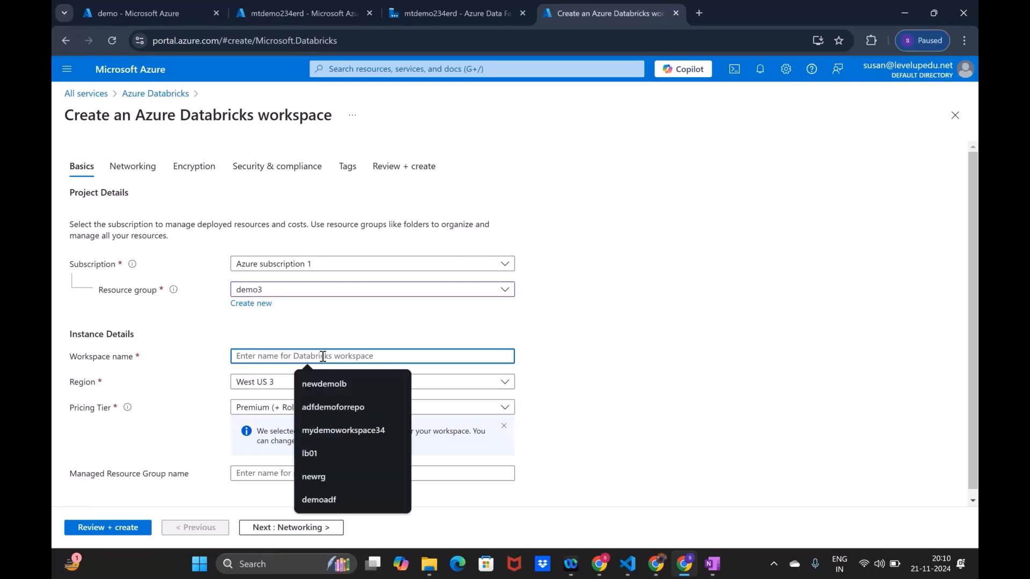
type("new")
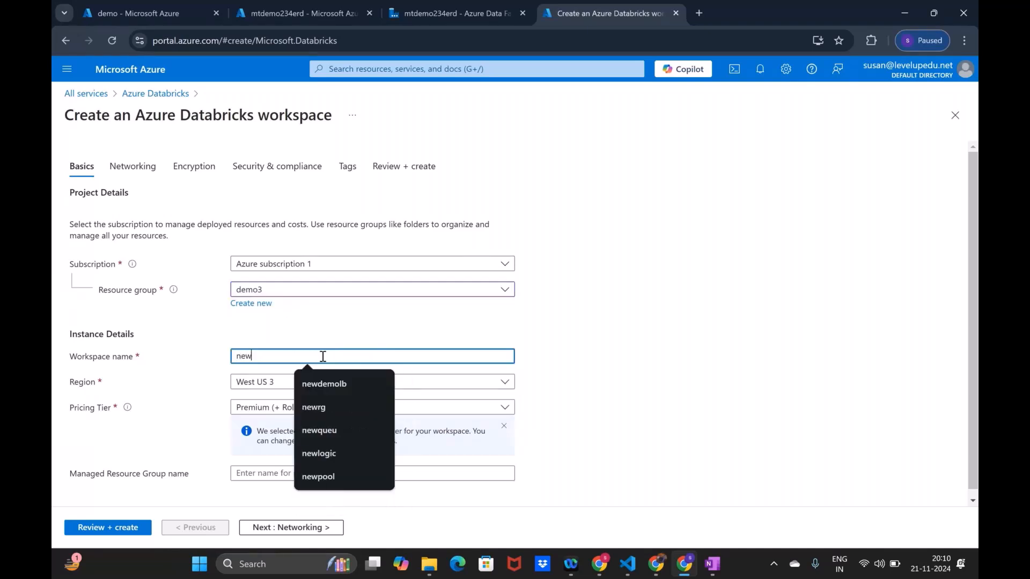
type("worksp")
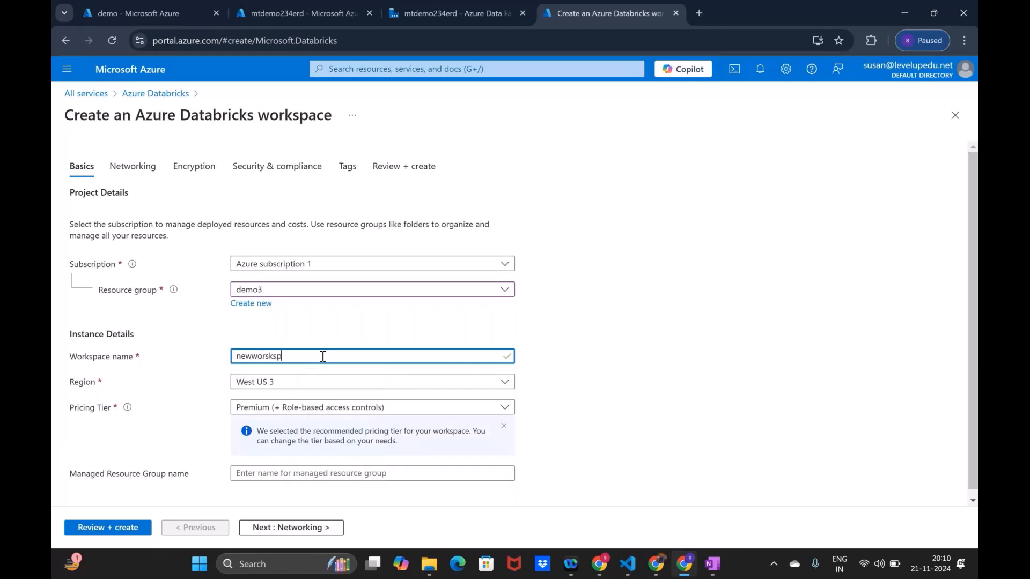
- Set the managed resource group name to newmgtoday and the pricing tier to Trial (Premium - 14-Days Free DBUs), and create the workspace
left_click(349, 472)
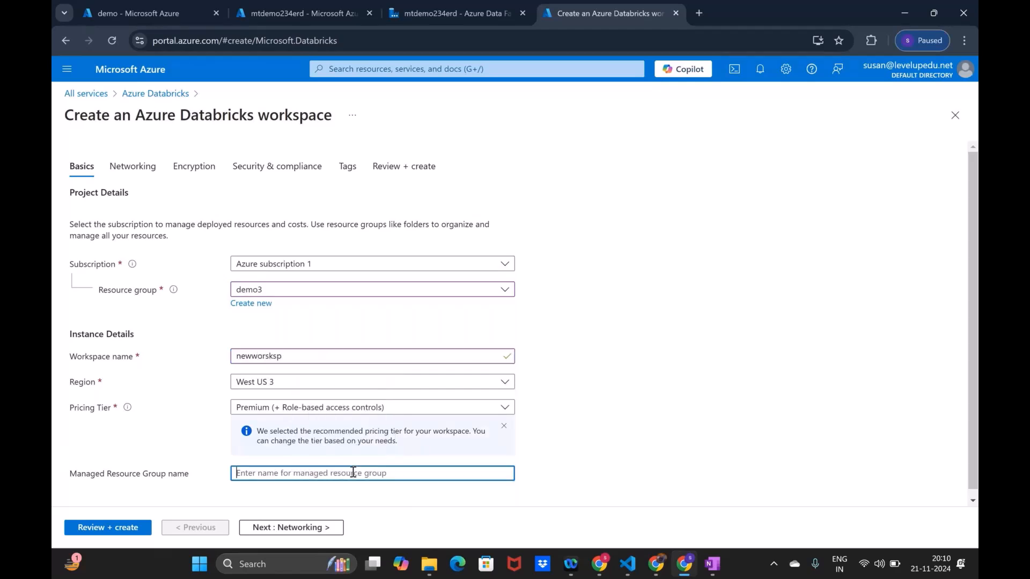
type("newmgtoday")
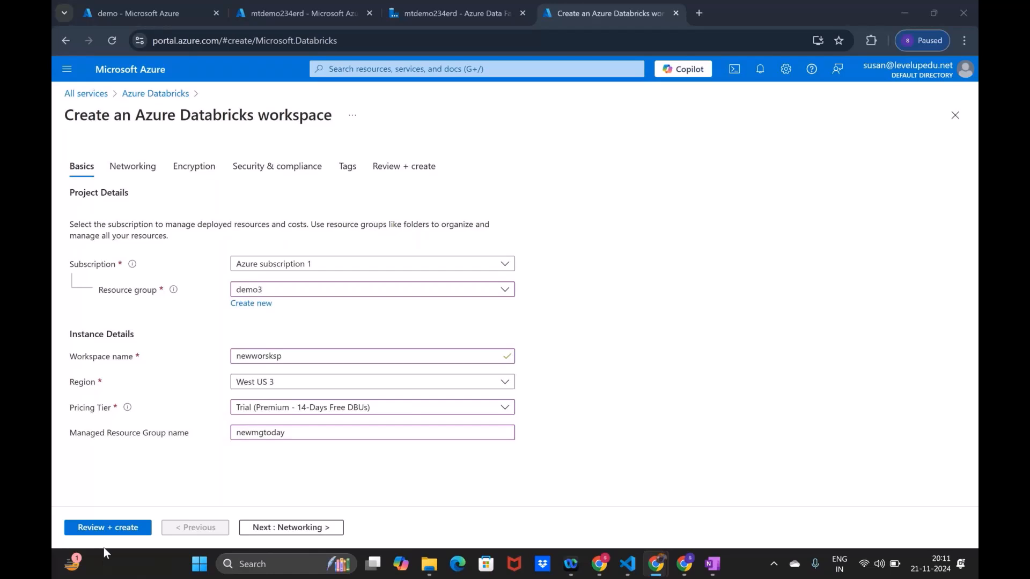
left_click(111, 529)
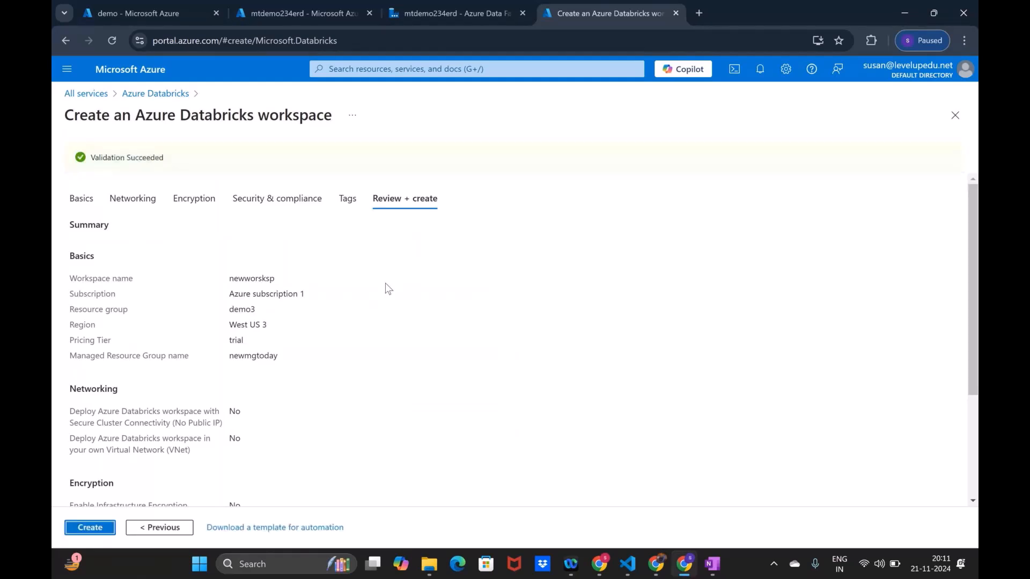
left_click(91, 530)
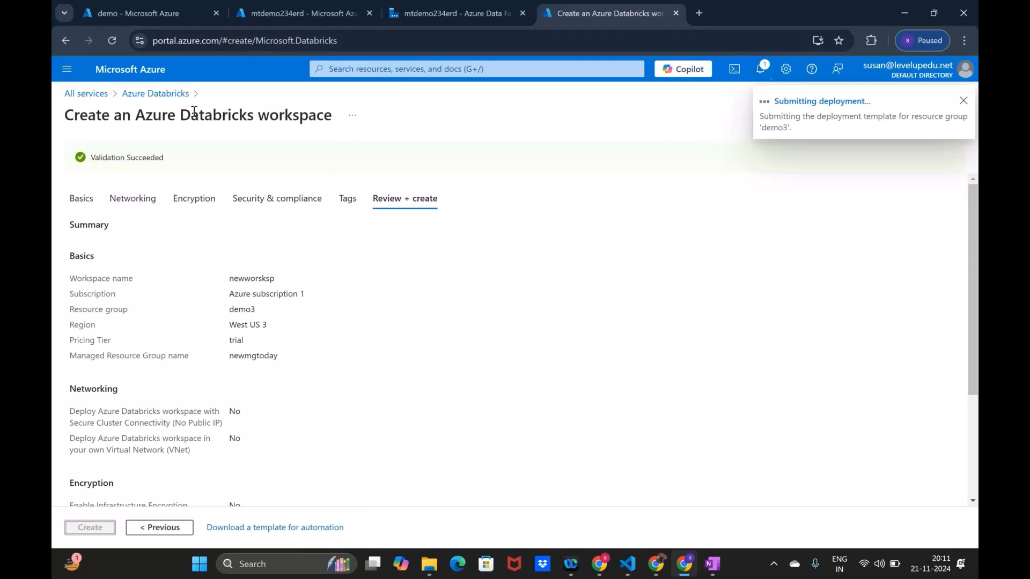
left_click_drag(176, 123, 344, 126)
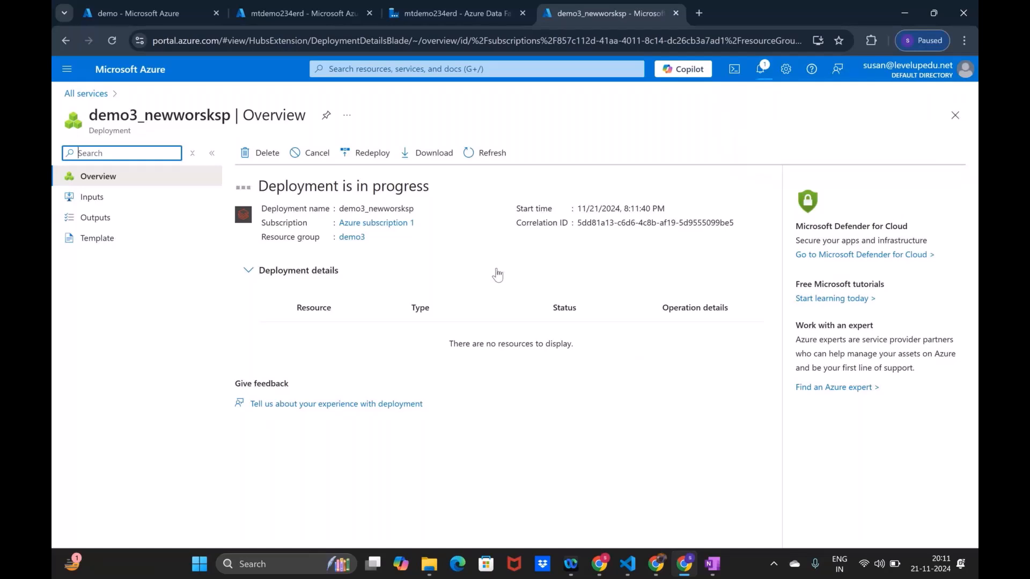
- Switch to OneNote, paste the fruit data list starting "data = [ ('2023-01-01', 'Apple', 10, 0.5)" below the agenda, and break it into one record per line
mouse_move(712, 577)
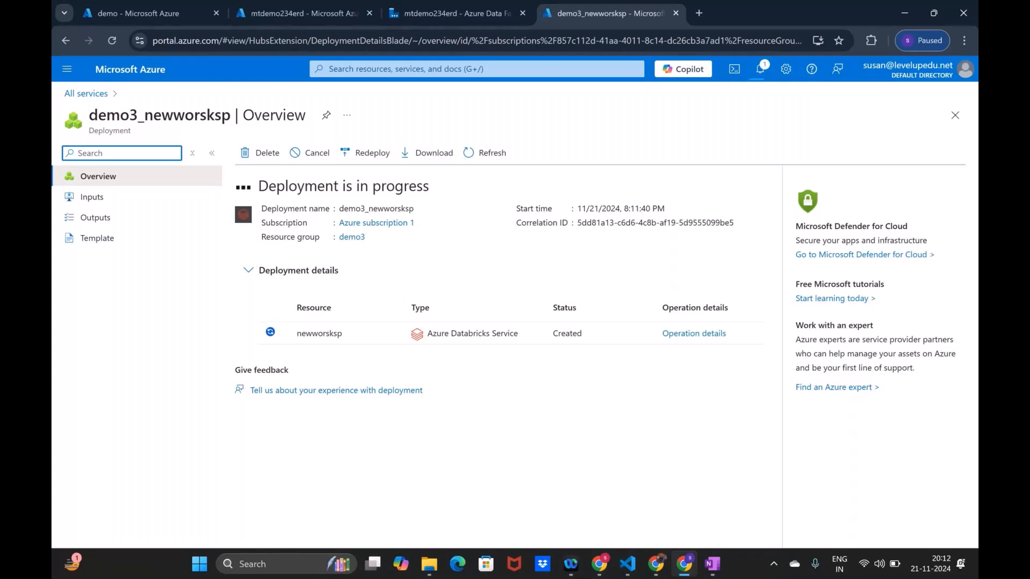
key("alt+Tab")
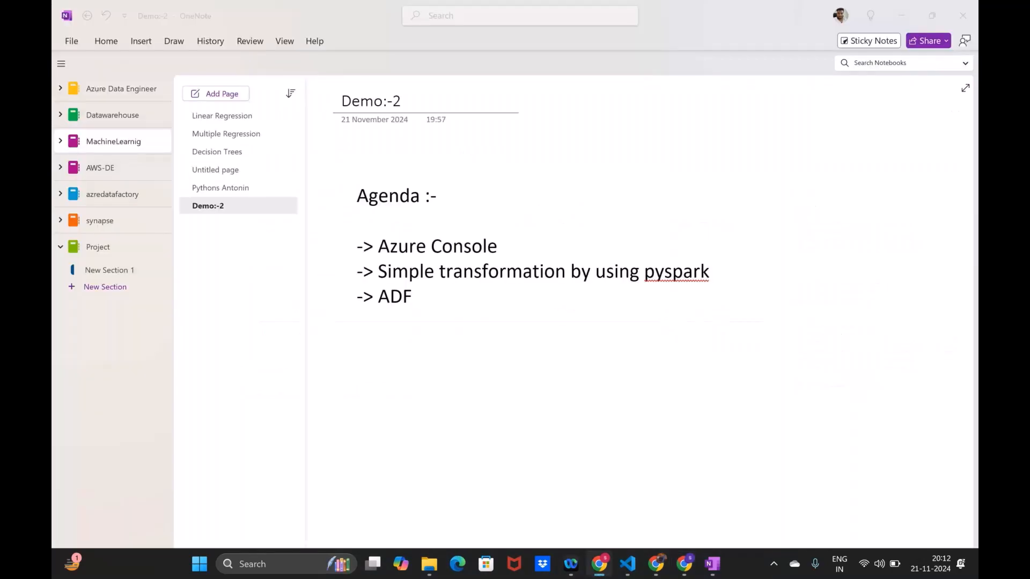
type("data = [ ('2023-01-01', 'Apple', 10, 0.5), ('2023-01-01', 'Banana', 5, 0.2), ('2023-01-02', 'Apple', 7, 0.5), ('2023-01-02', 'Orange', 3, 0.8), ('2023-01-03', 'Banana', 12, 0.2), ('2023-01-03', 'Apple', 5, 0.5), ('2023-01-04', 'Orange', 8, 0.8), ('2023-01-04', 'Banana', 6, 0.2), ('2023-01-05', 'Apple', 9, 0.5), ('2023-01-05', 'Orange', 4, 0.8), ]")
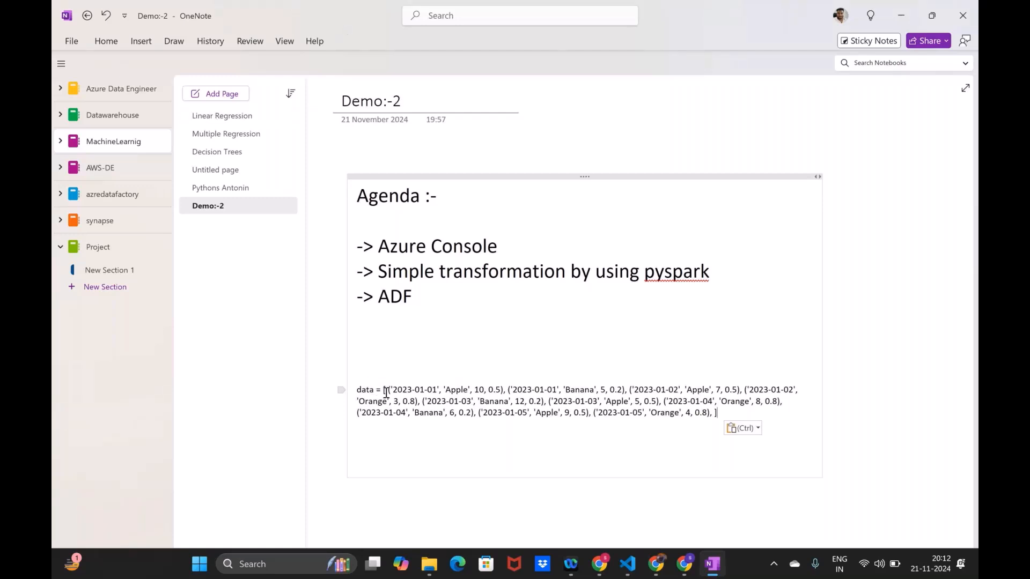
left_click_drag(386, 392, 439, 398)
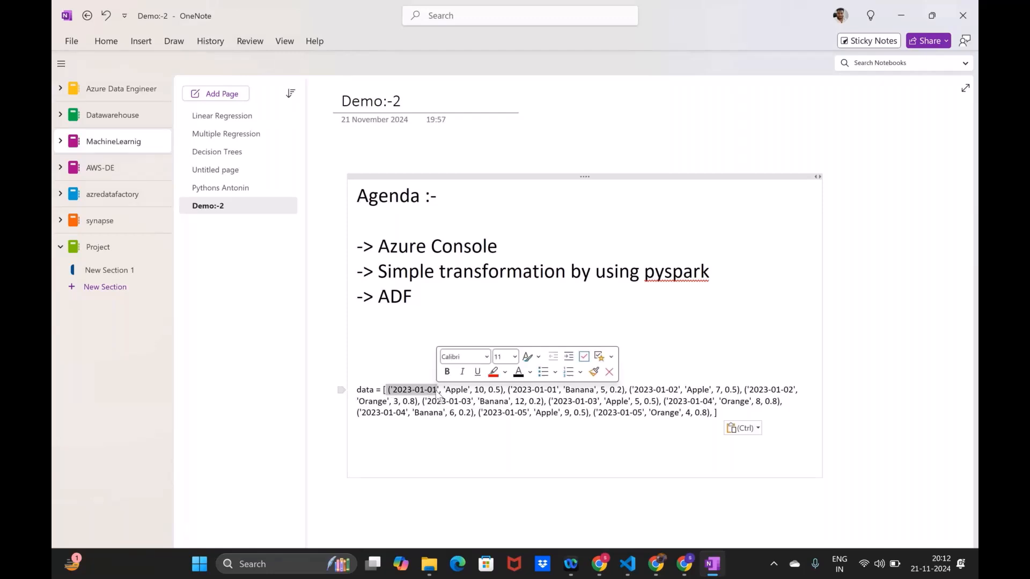
left_click_drag(445, 391, 502, 390)
left_click(505, 391)
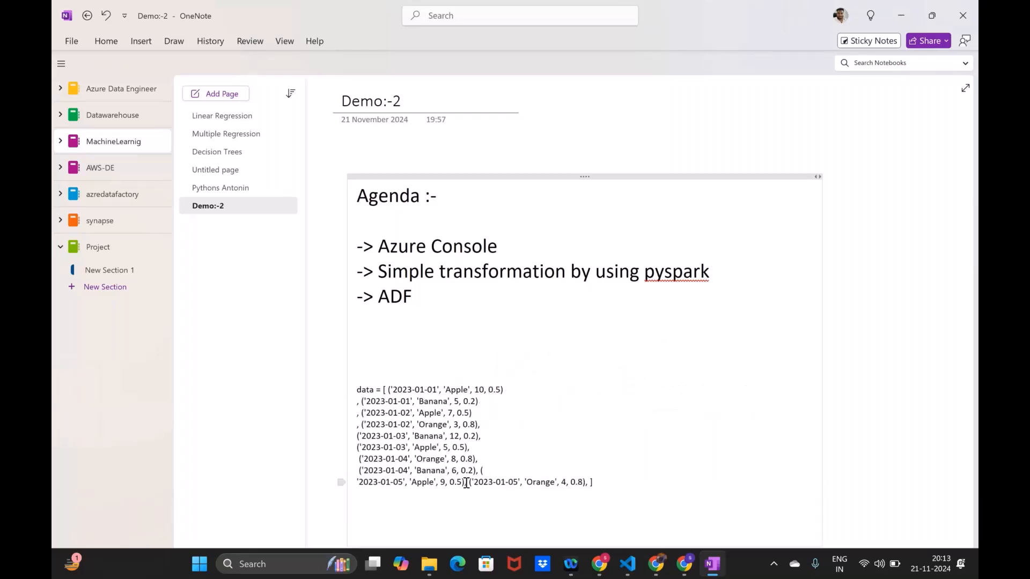
key("Return")
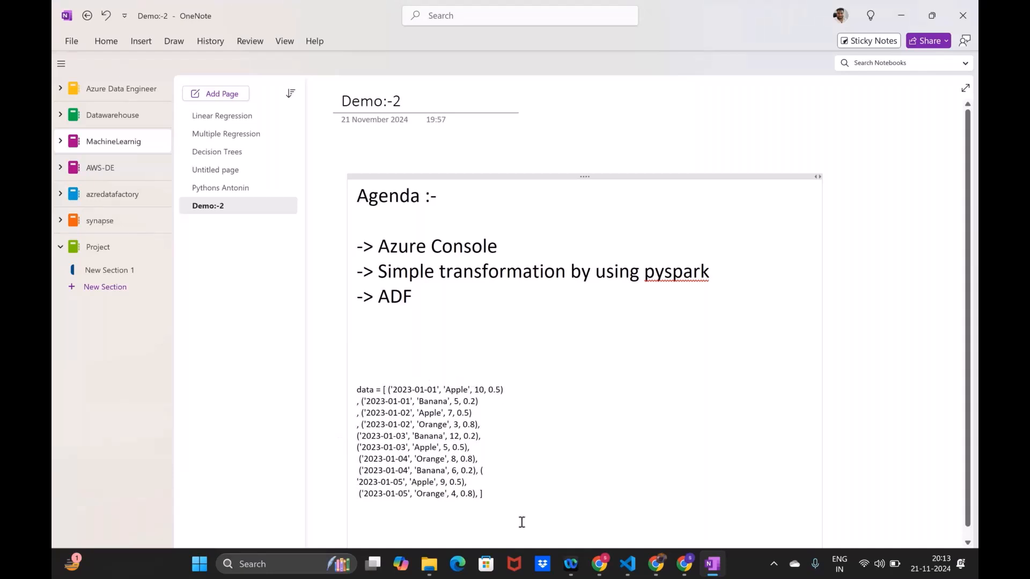
- Examine the first Apple record by highlighting its values 10 and 0.5 in turn
scroll(567, 439, "down", 2)
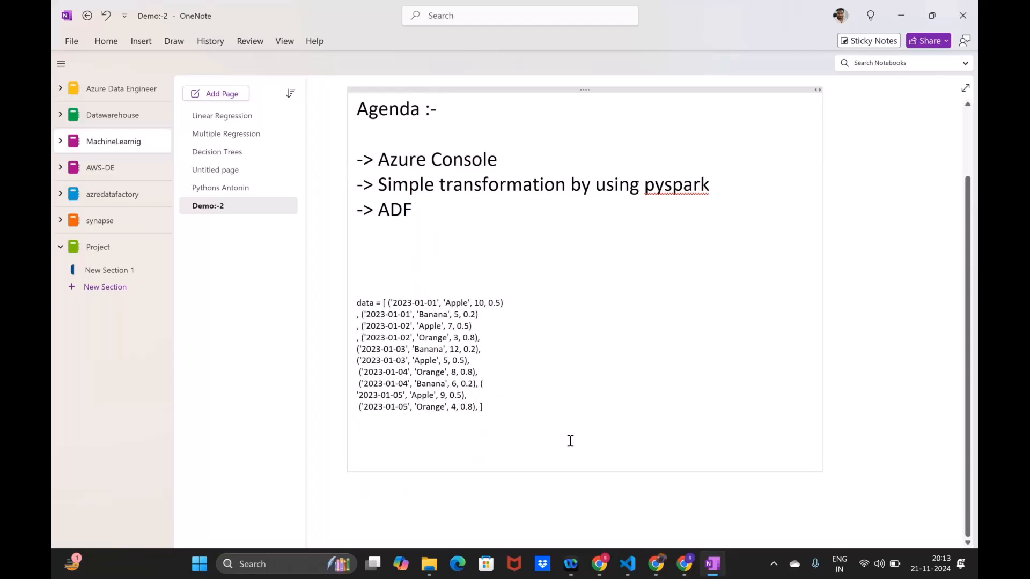
left_click(513, 307)
double_click(480, 303)
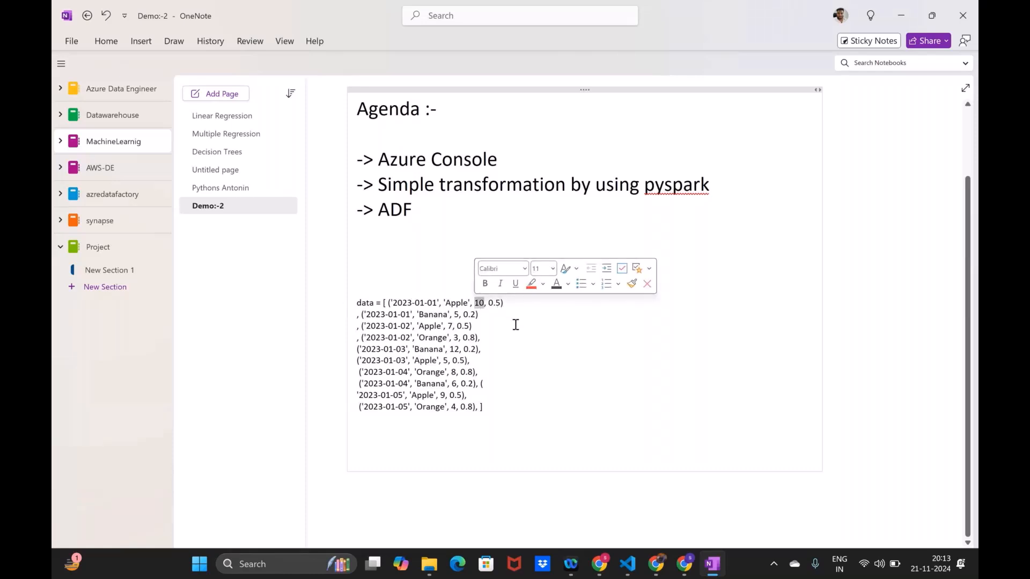
left_click(520, 304)
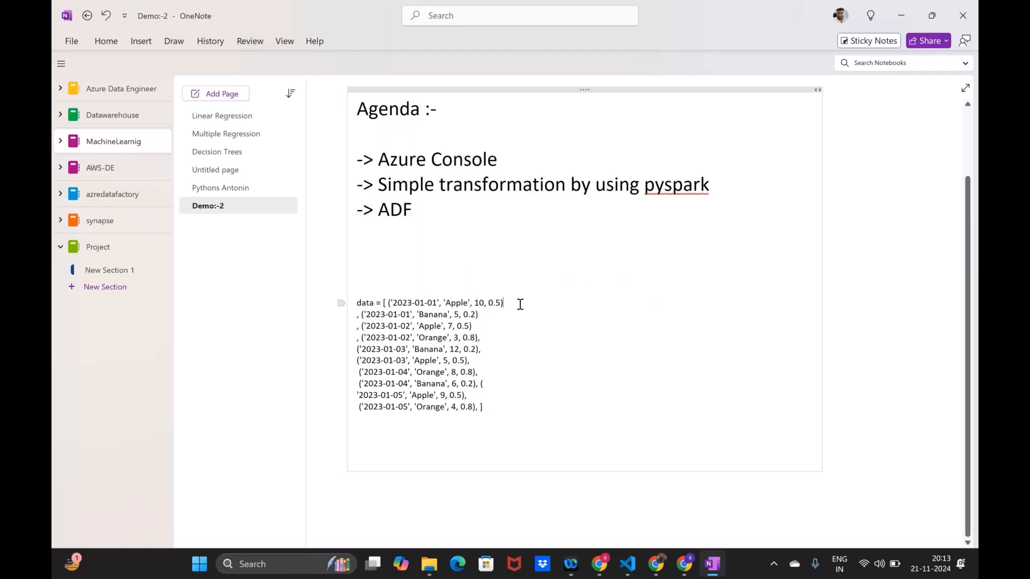
double_click(478, 303)
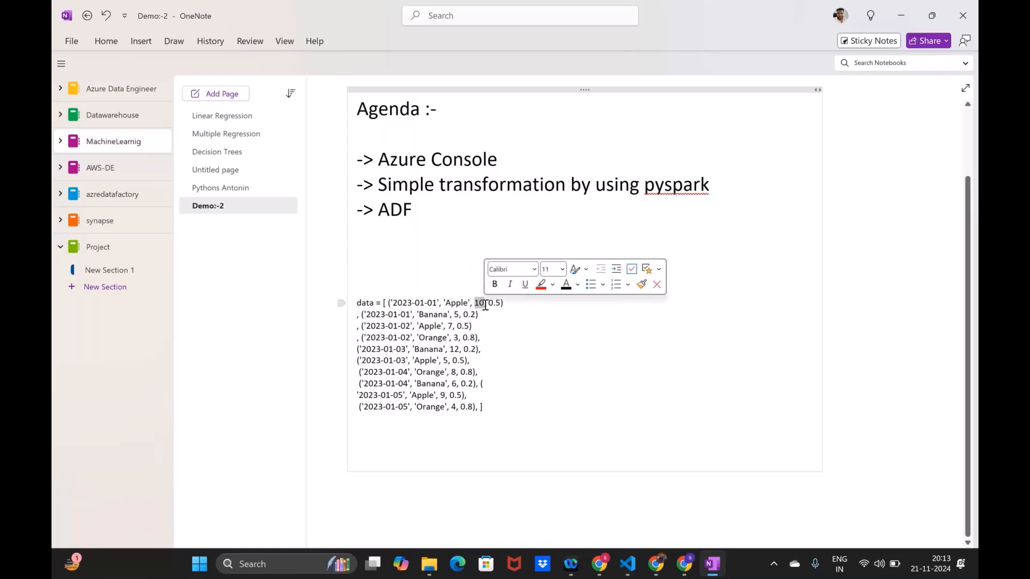
double_click(496, 304)
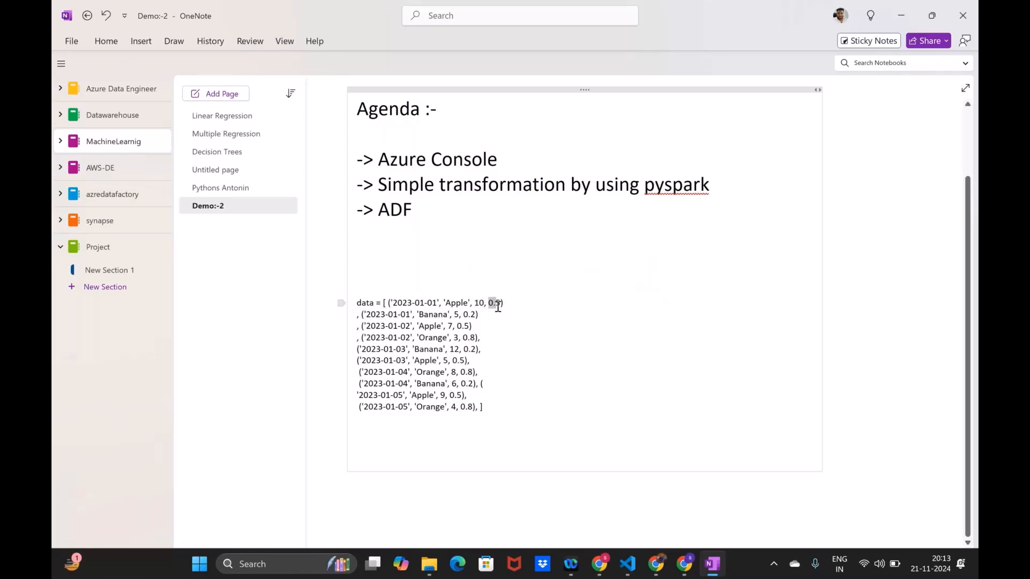
double_click(517, 307)
double_click(484, 303)
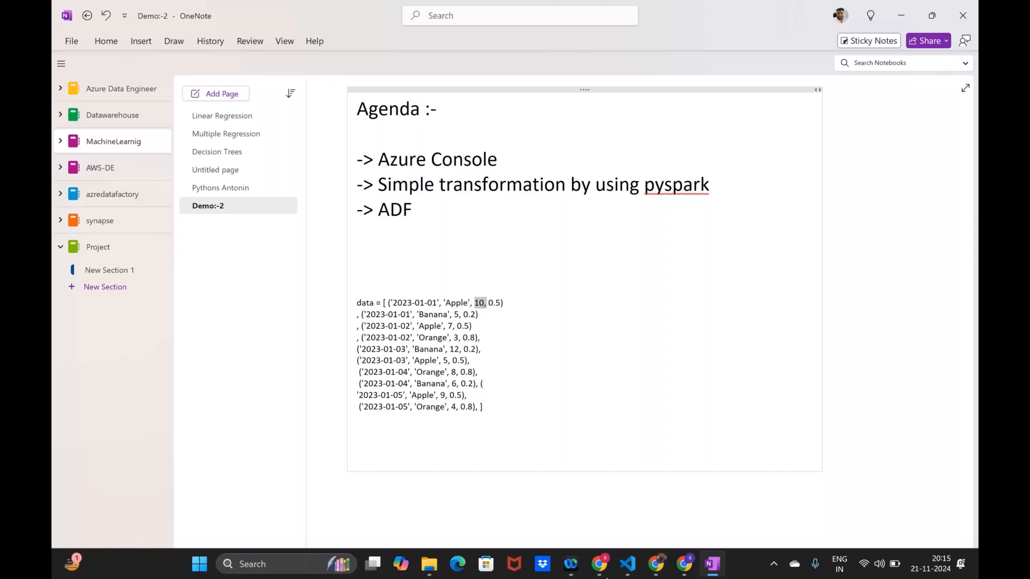
- Highlight the whole pasted data list and look over its records below the agenda
left_click_drag(501, 423, 340, 299)
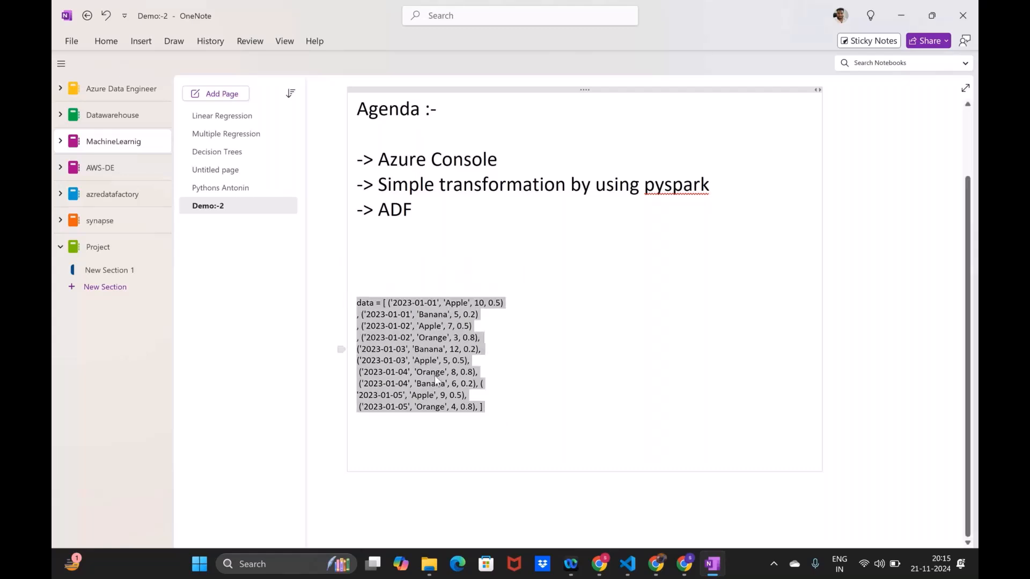
left_click(597, 382)
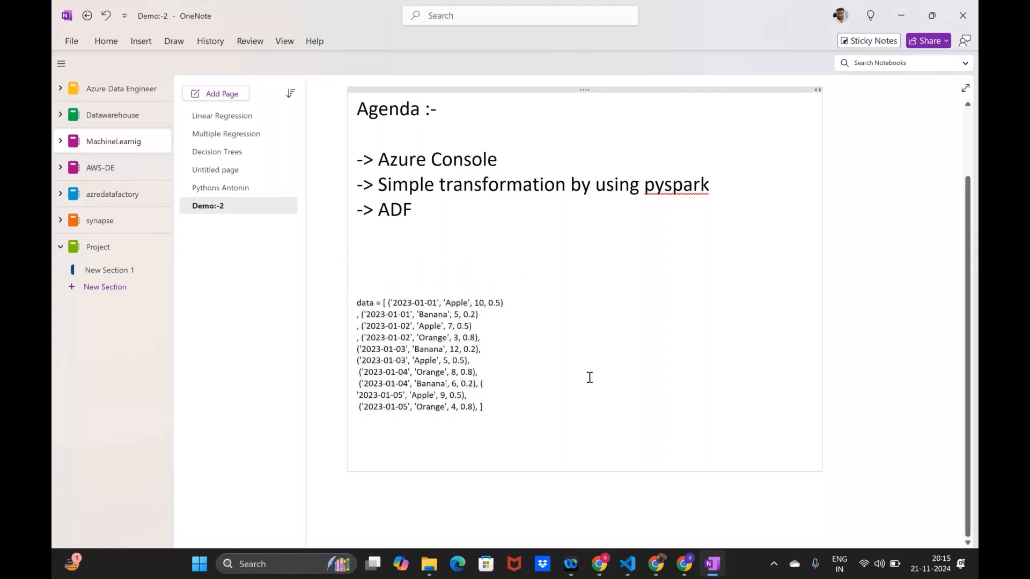
scroll(589, 377, "up", 2)
double_click(547, 389)
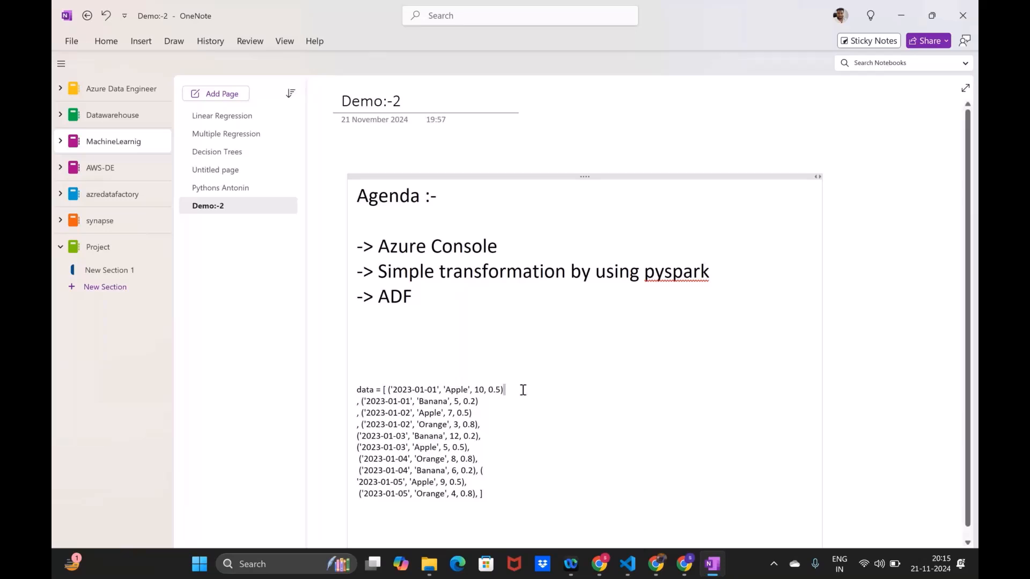
scroll(533, 401, "down", 3)
scroll(533, 401, "down", 8)
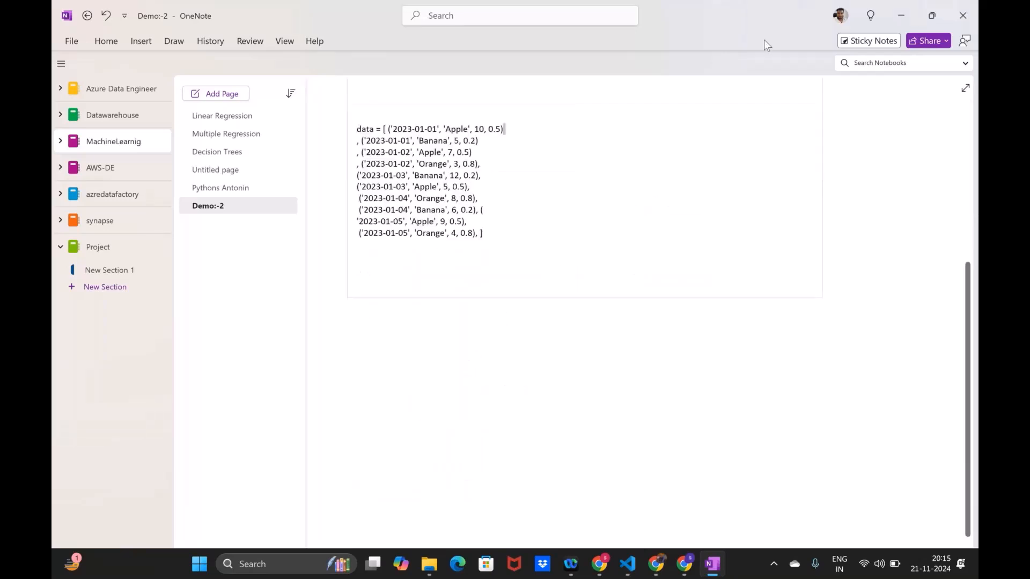
- Return to the Azure portal and open the deployed newworsksp Databricks resource
left_click(903, 23)
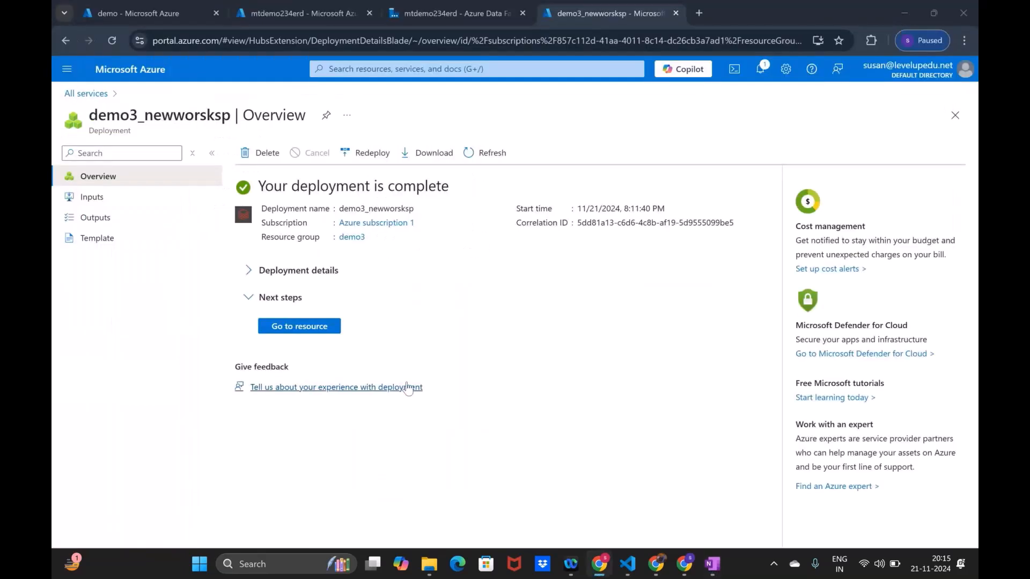
left_click(300, 326)
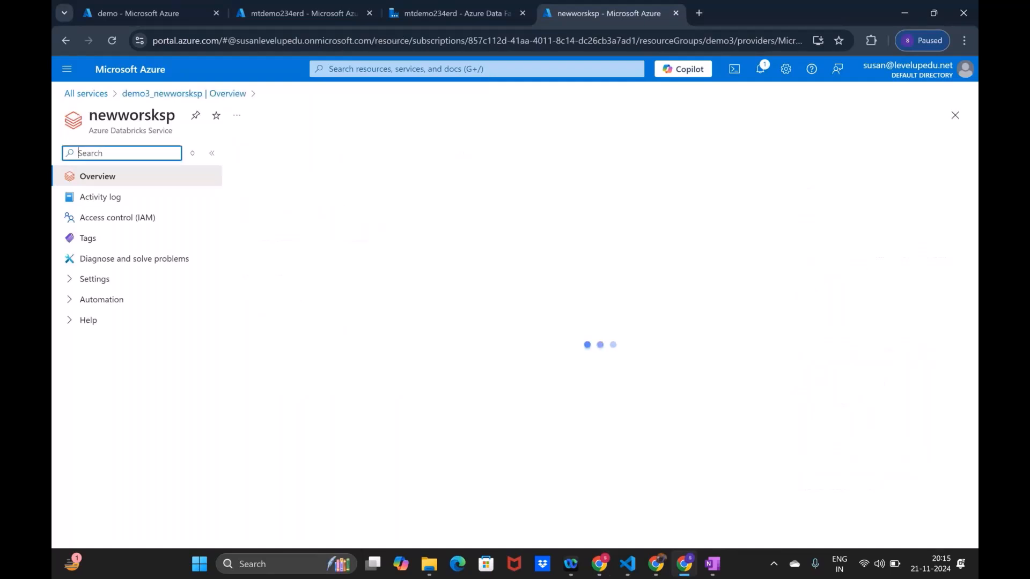
left_click(663, 563)
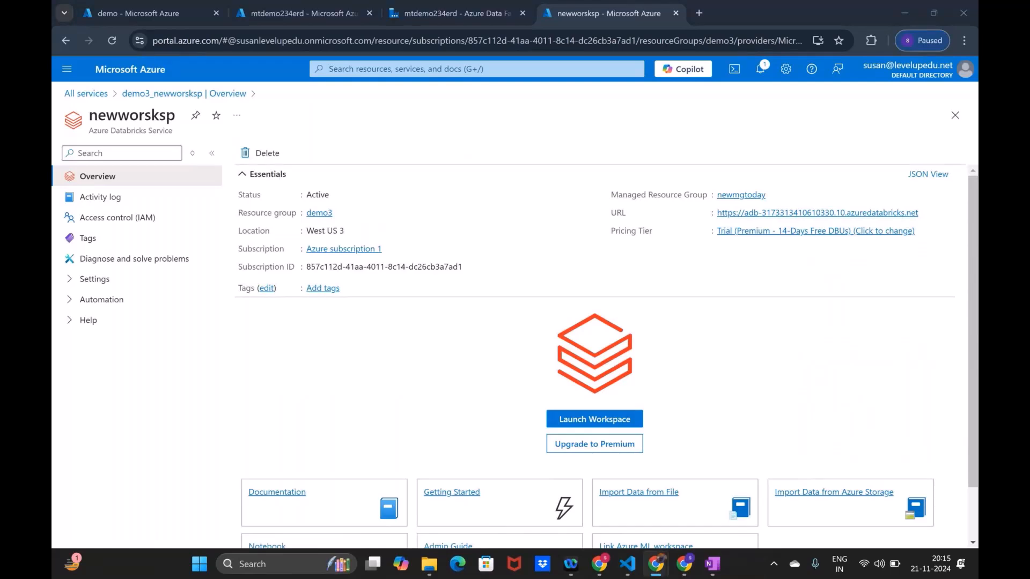
- Launch the newworsksp Databricks workspace and create a new notebook in it
left_click(622, 418)
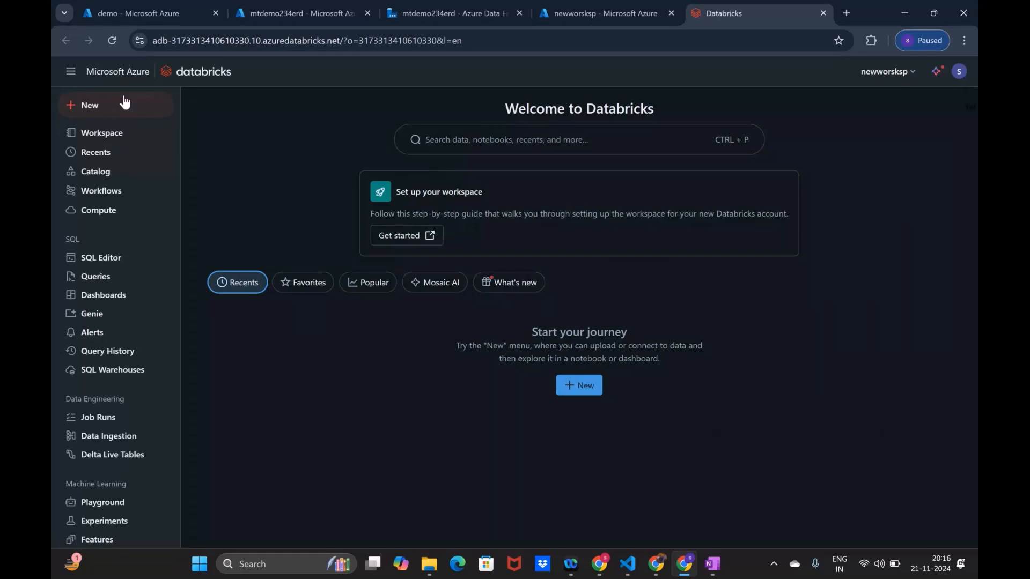
left_click(86, 106)
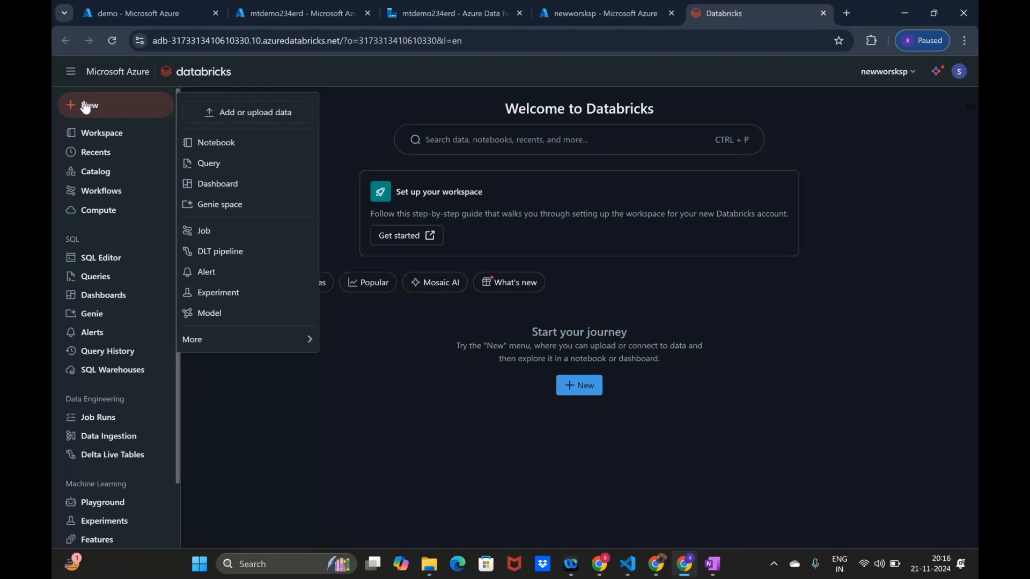
left_click(200, 143)
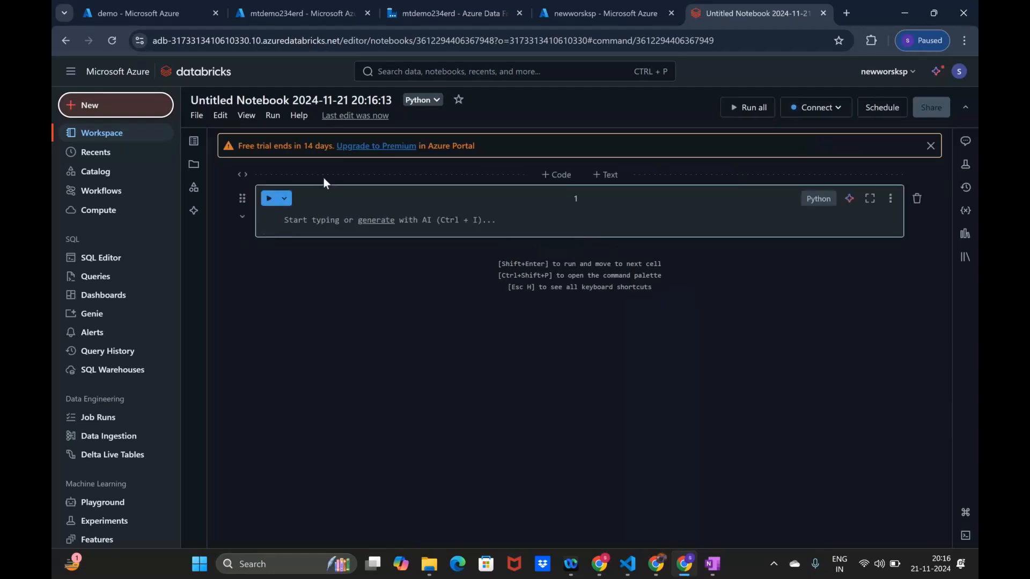
- Try to attach the new notebook to an existing general compute cluster
left_click(816, 107)
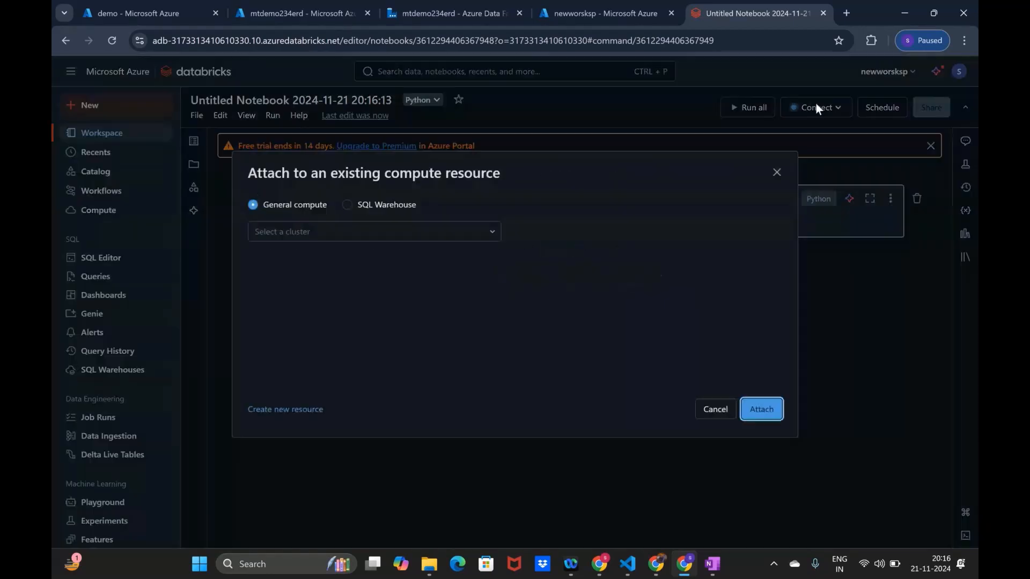
left_click(468, 239)
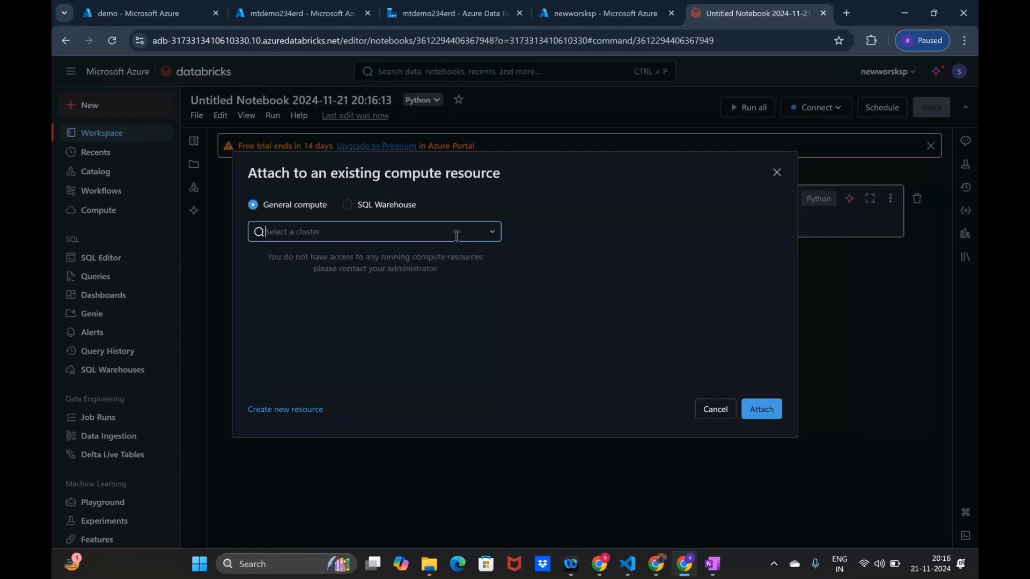
left_click(457, 236)
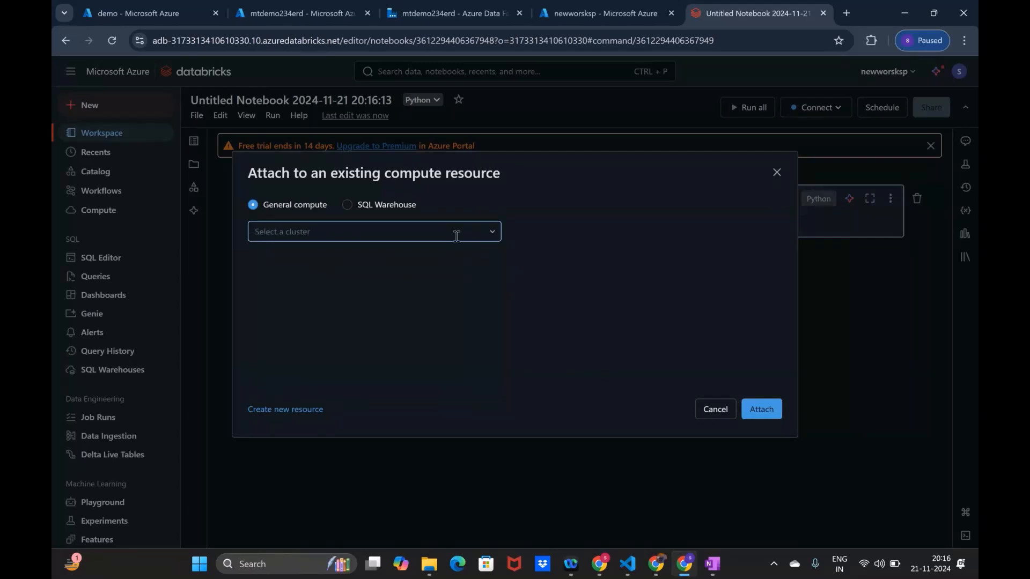
left_click(499, 235)
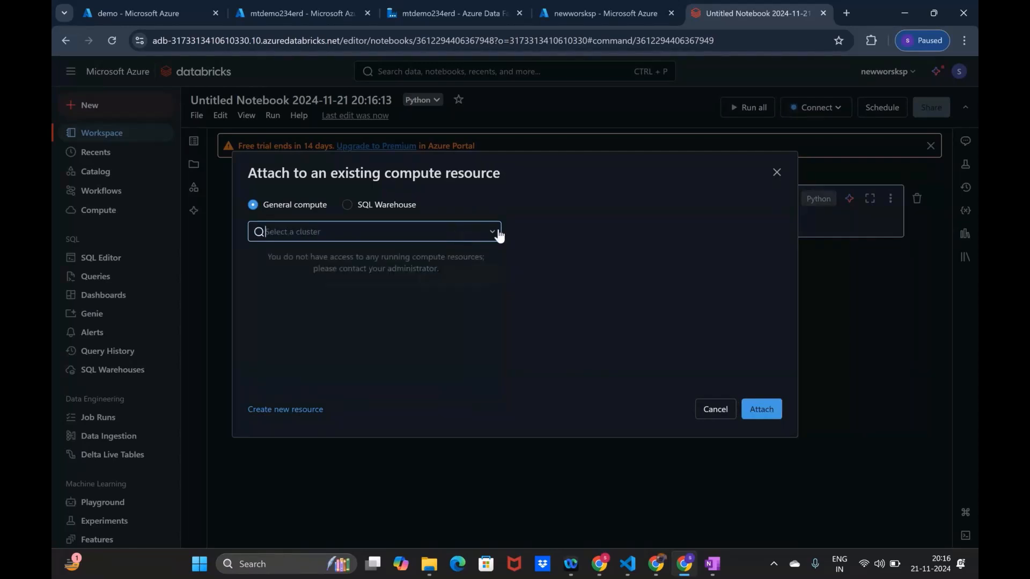
left_click(775, 172)
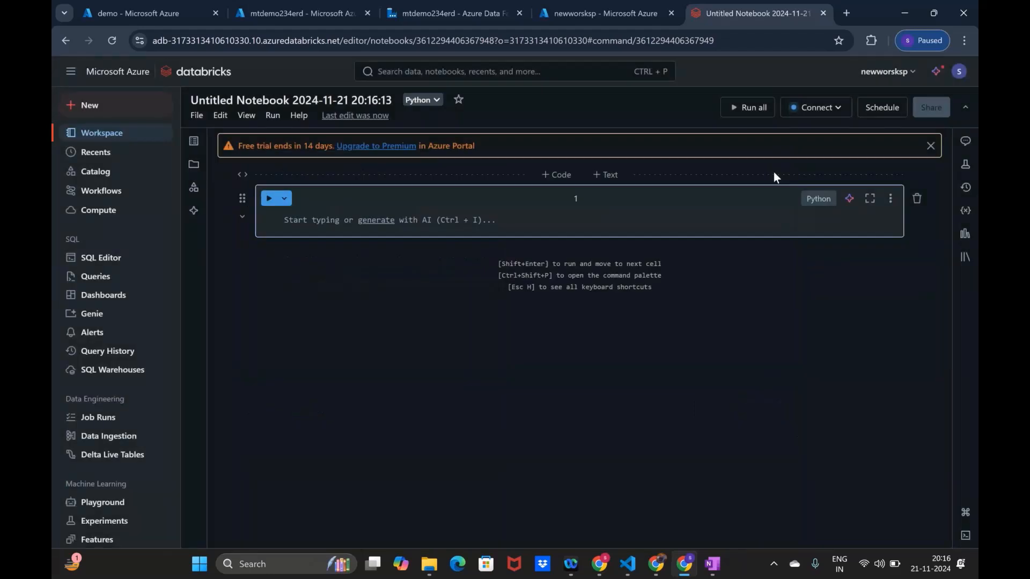
- Dismiss the free-trial notice above the notebook's first cell
left_click(110, 115)
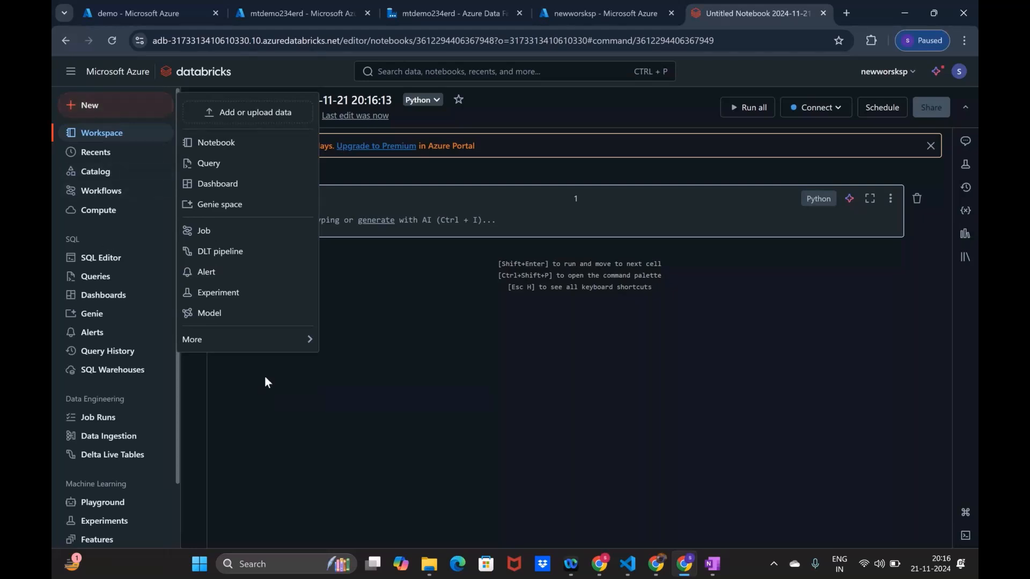
left_click(317, 389)
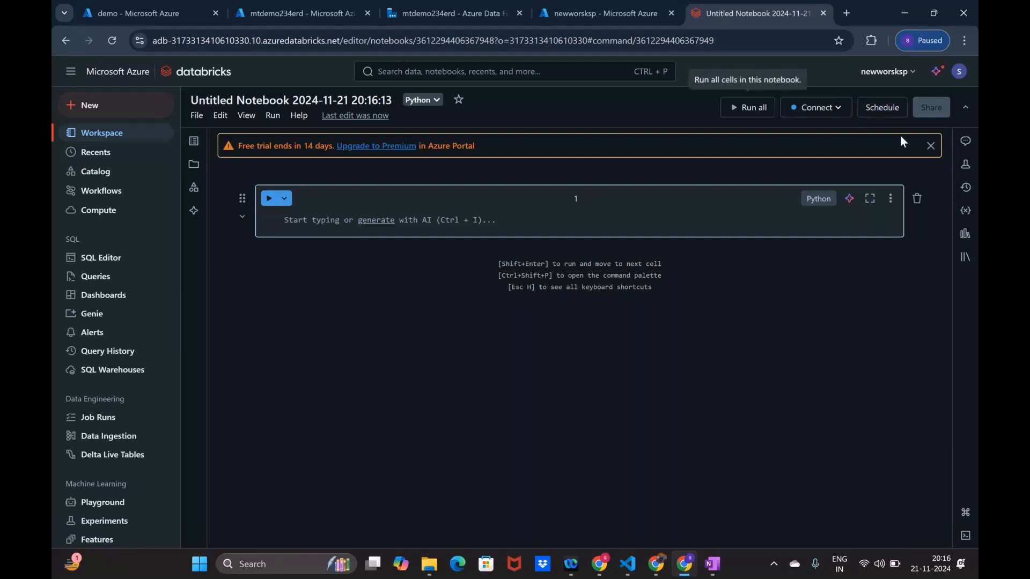
left_click(931, 147)
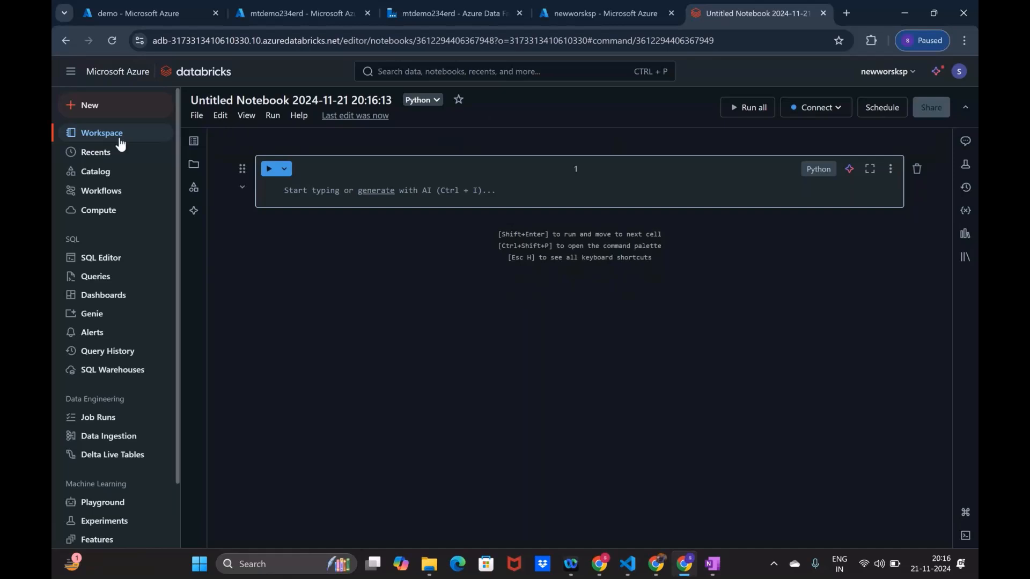
- Create a new dashboard in the Databricks workspace and return to the workspace file browser
left_click(109, 113)
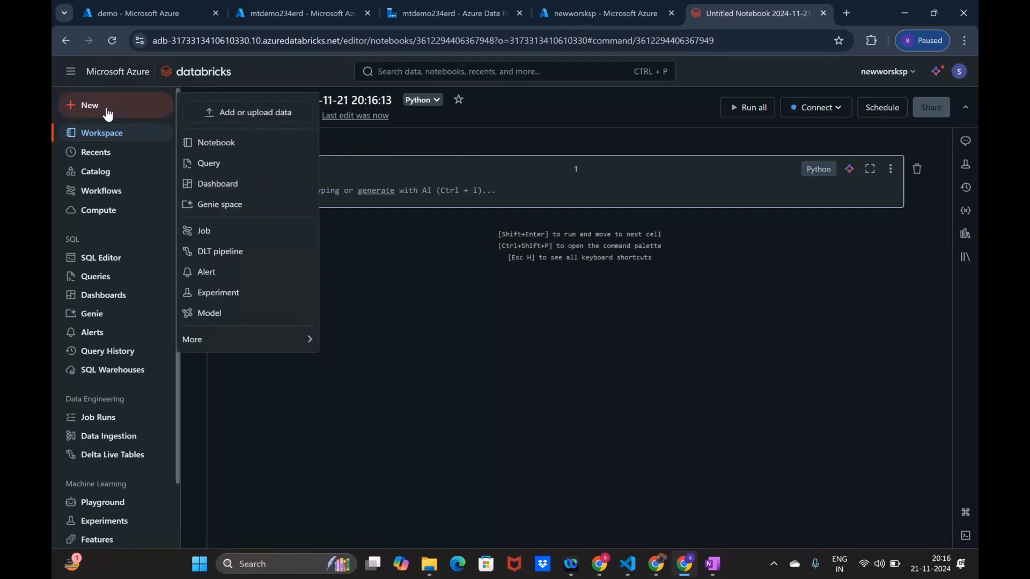
left_click(231, 187)
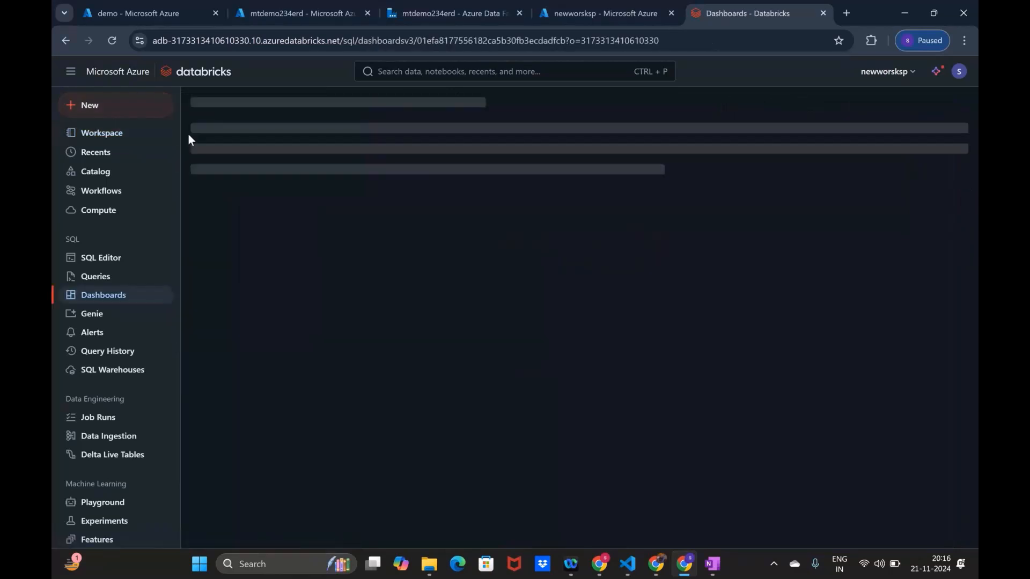
right_click(129, 134)
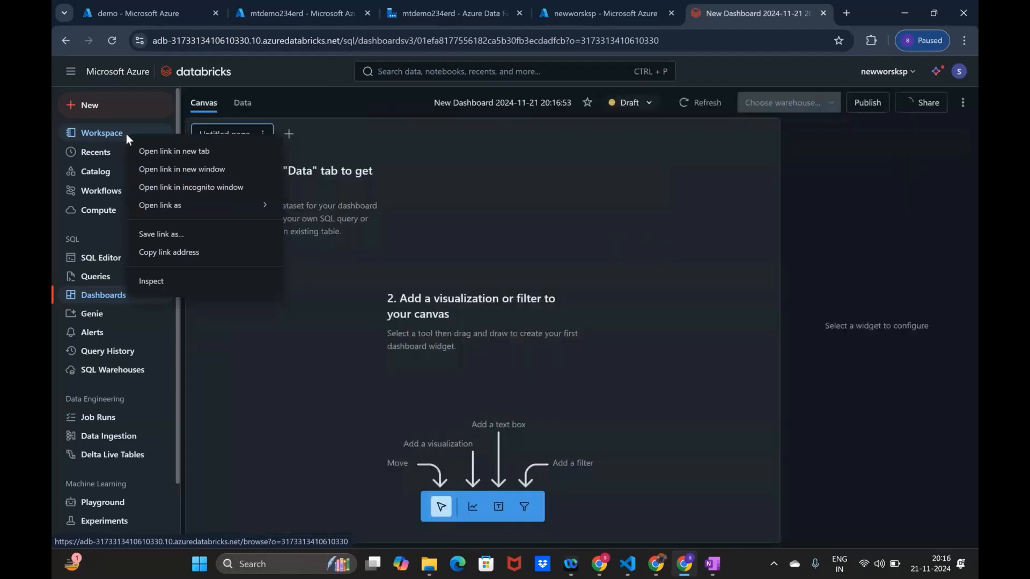
left_click(127, 135)
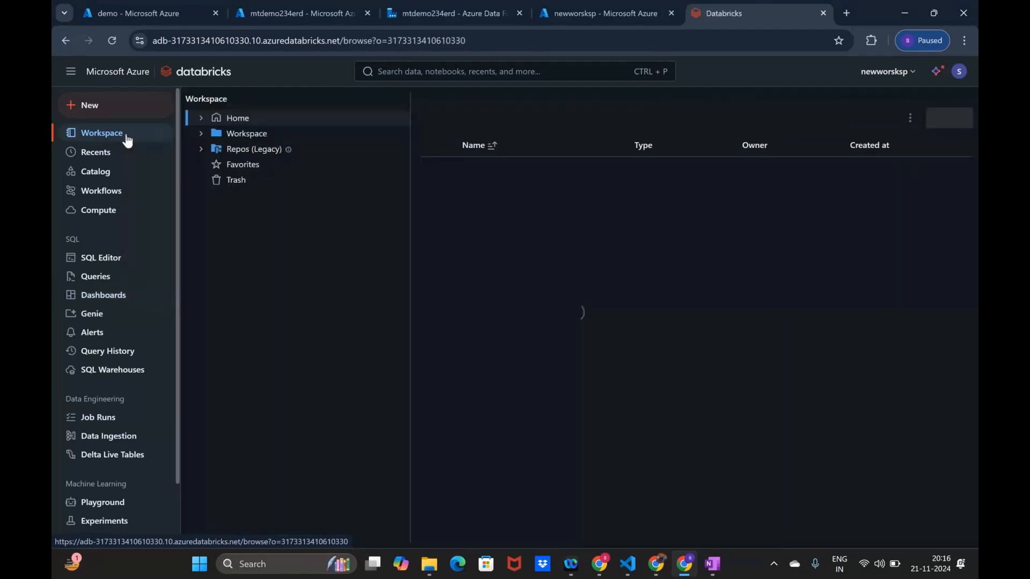
- Examine which item types can be created in the home folder and in the Workspace folder
left_click(944, 117)
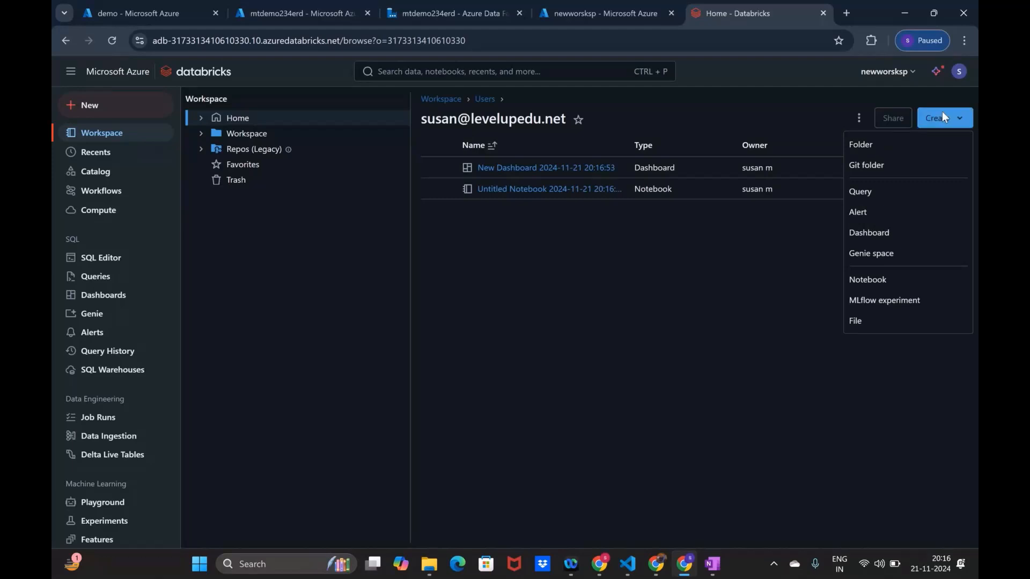
left_click(499, 262)
right_click(258, 130)
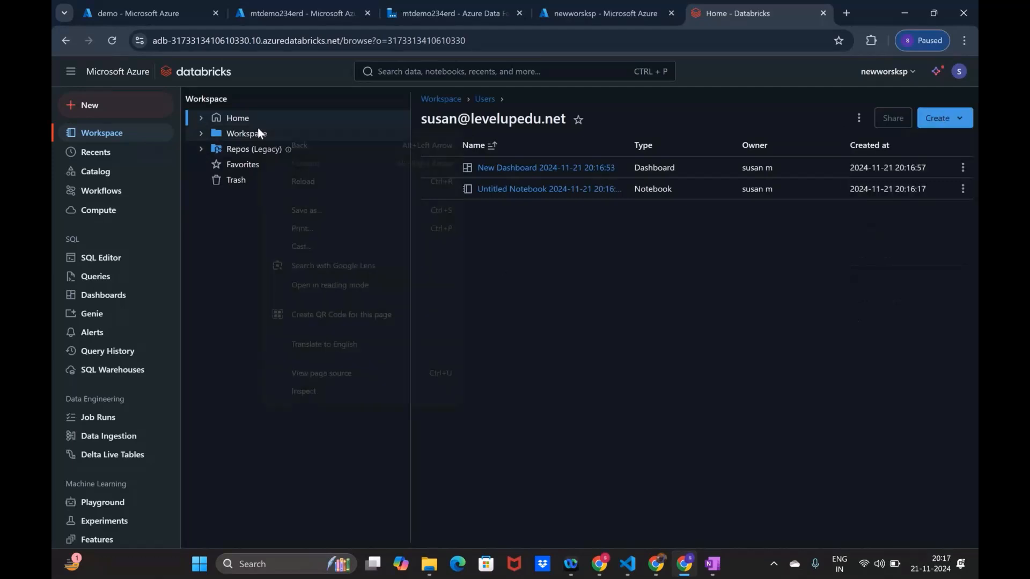
left_click(248, 151)
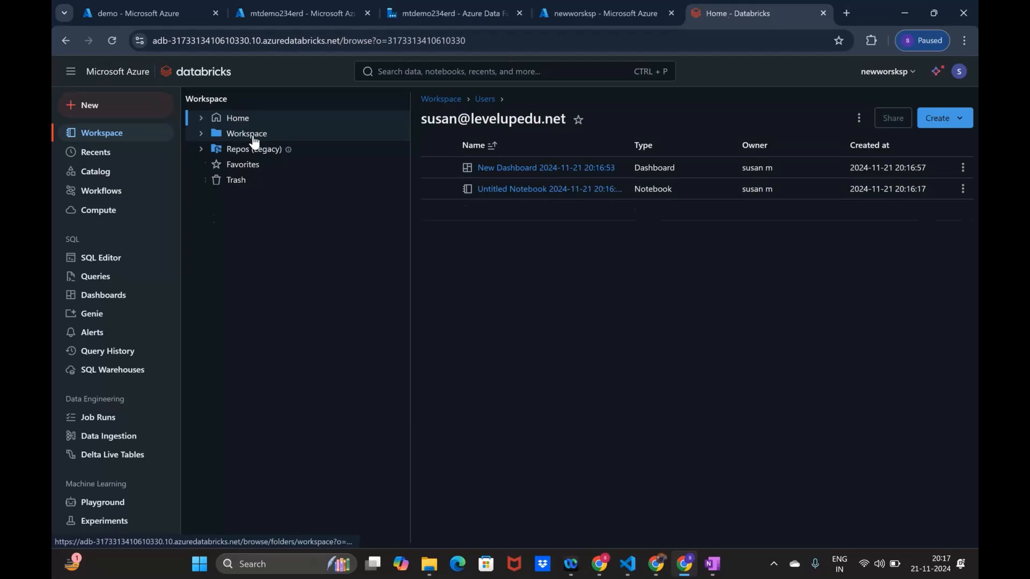
left_click(254, 137)
left_click(960, 122)
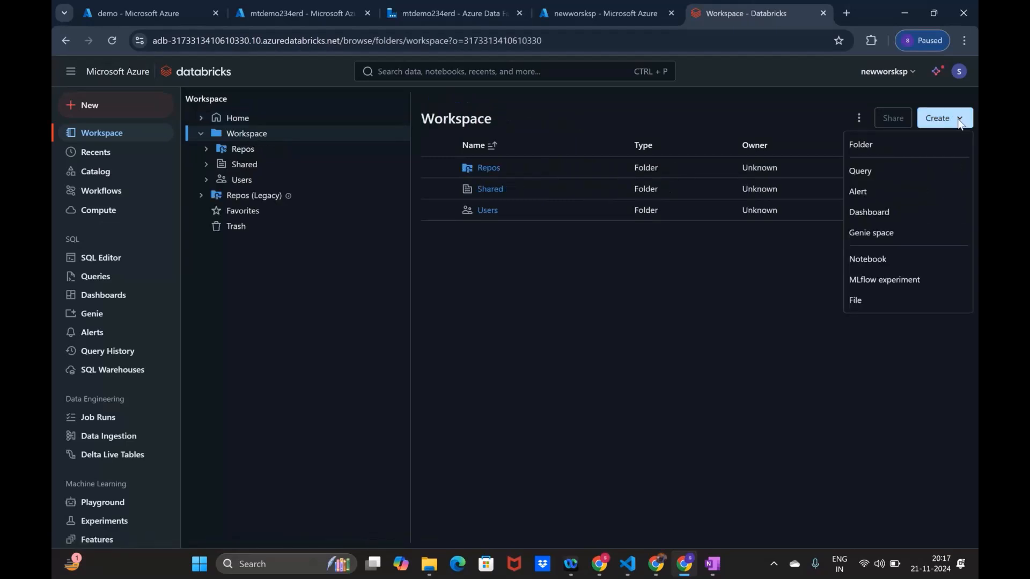
left_click(817, 304)
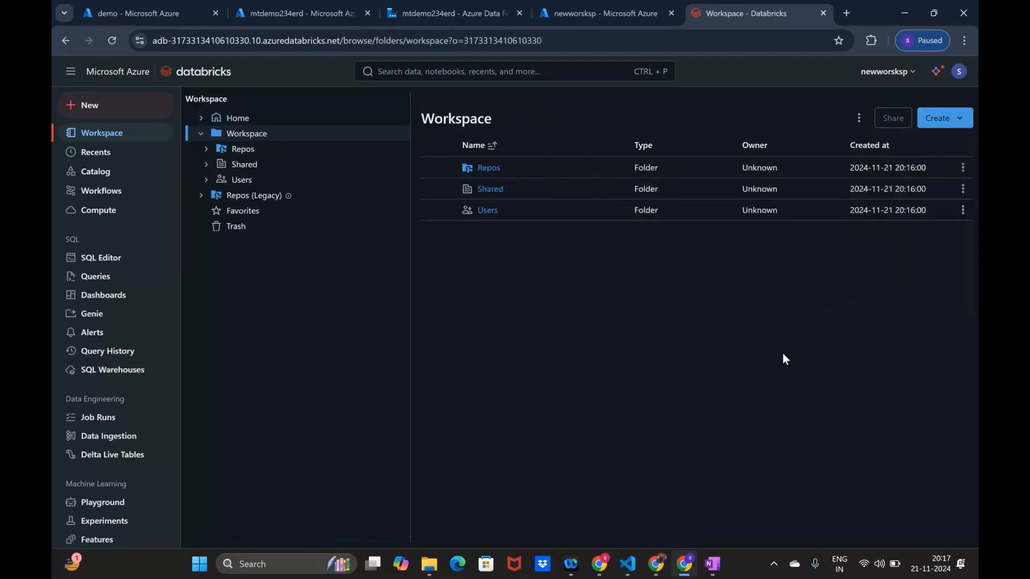
- Create an all-purpose compute cluster using the Personal Compute policy, keeping the other settings at their defaults
left_click(103, 211)
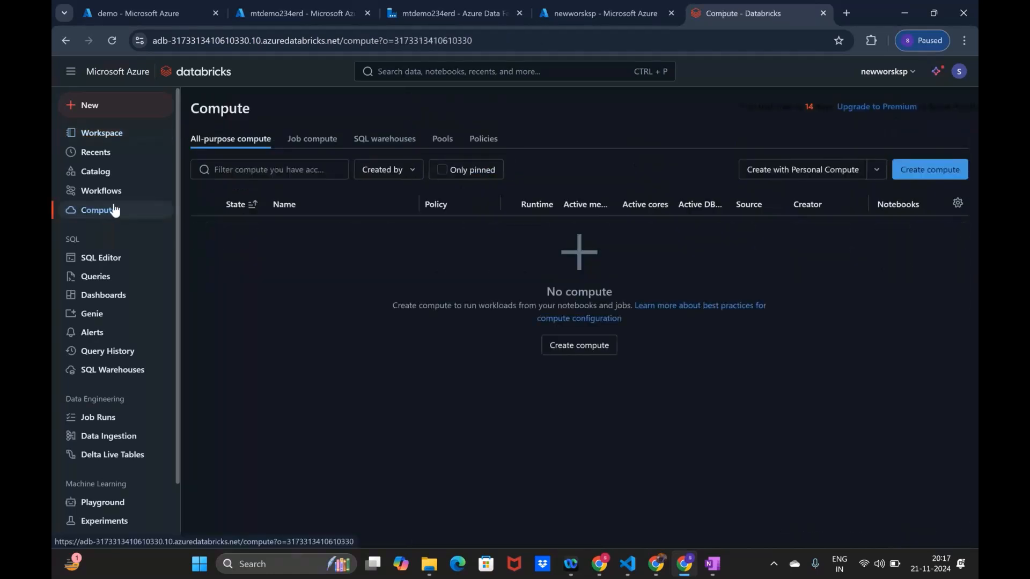
left_click(569, 349)
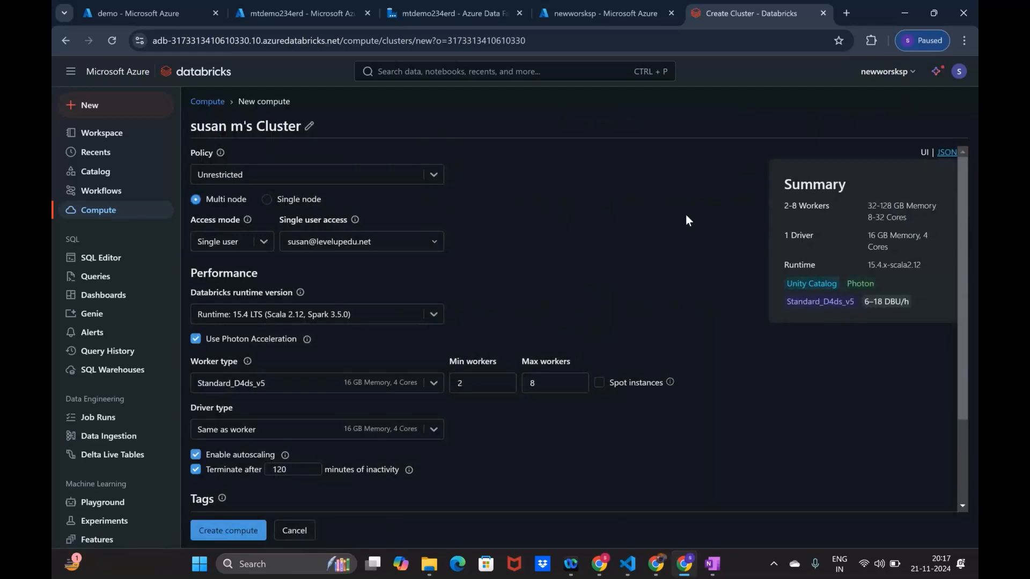
left_click(263, 177)
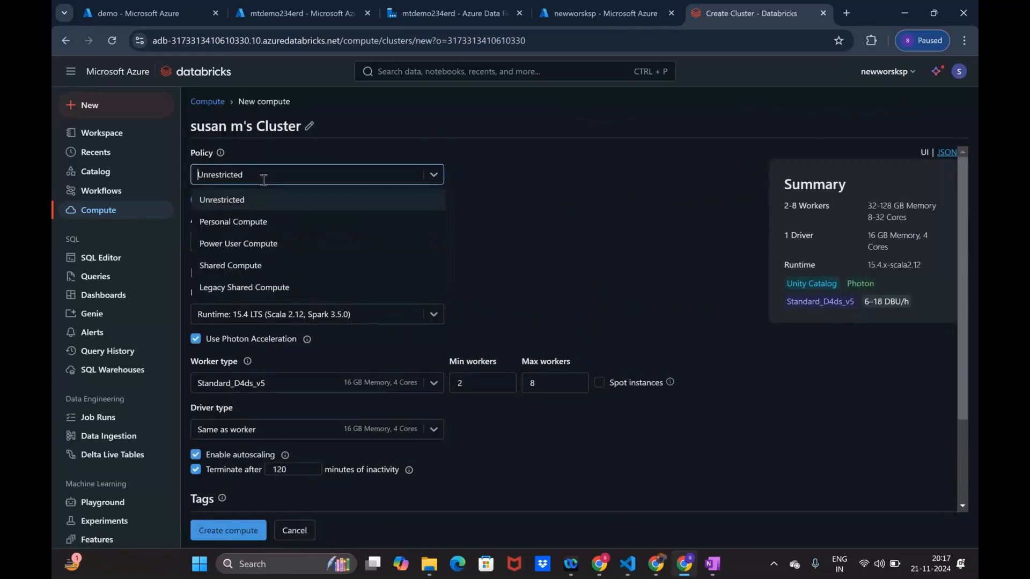
left_click(233, 222)
left_click(679, 329)
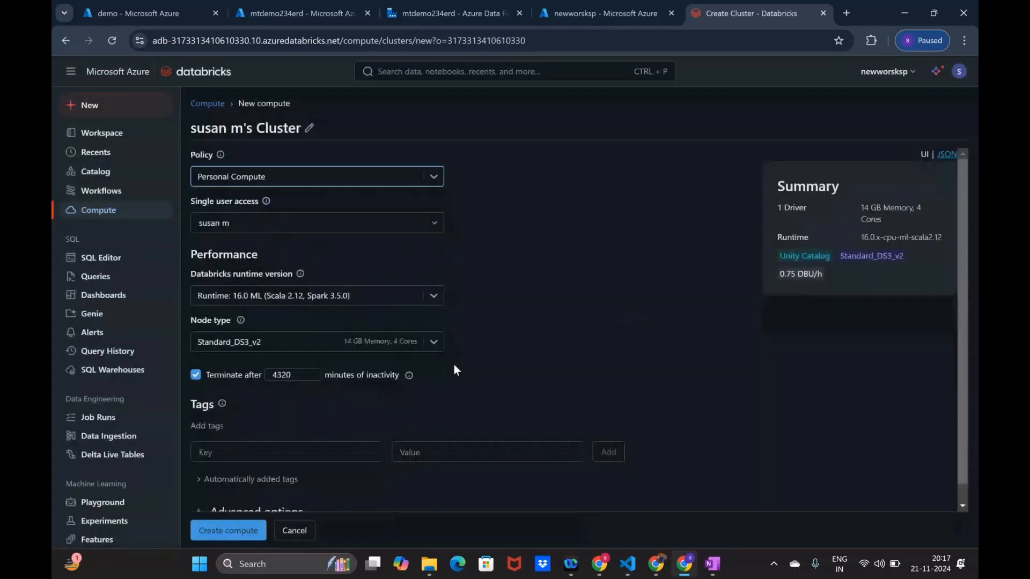
scroll(454, 370, "down", 1)
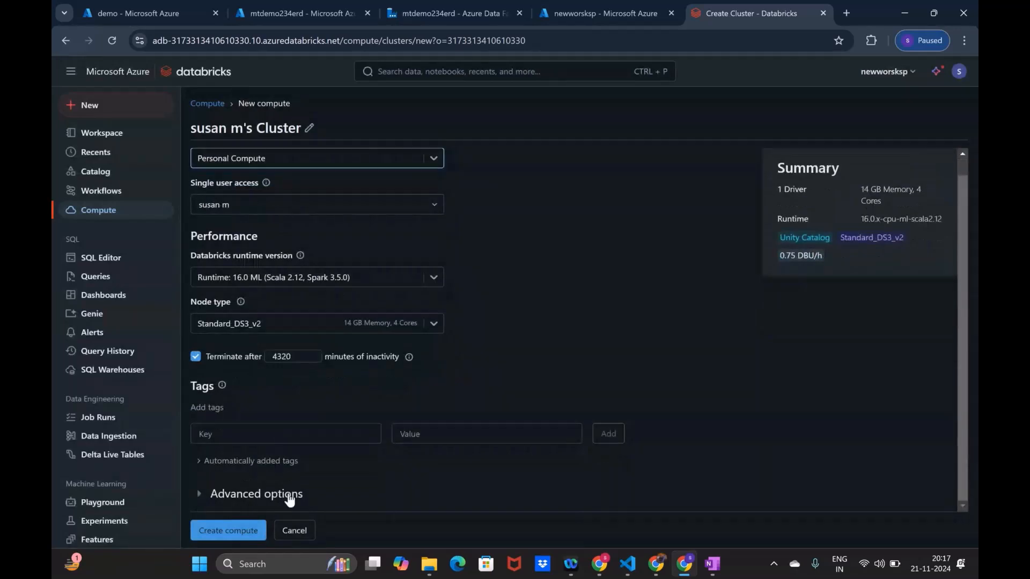
left_click(245, 528)
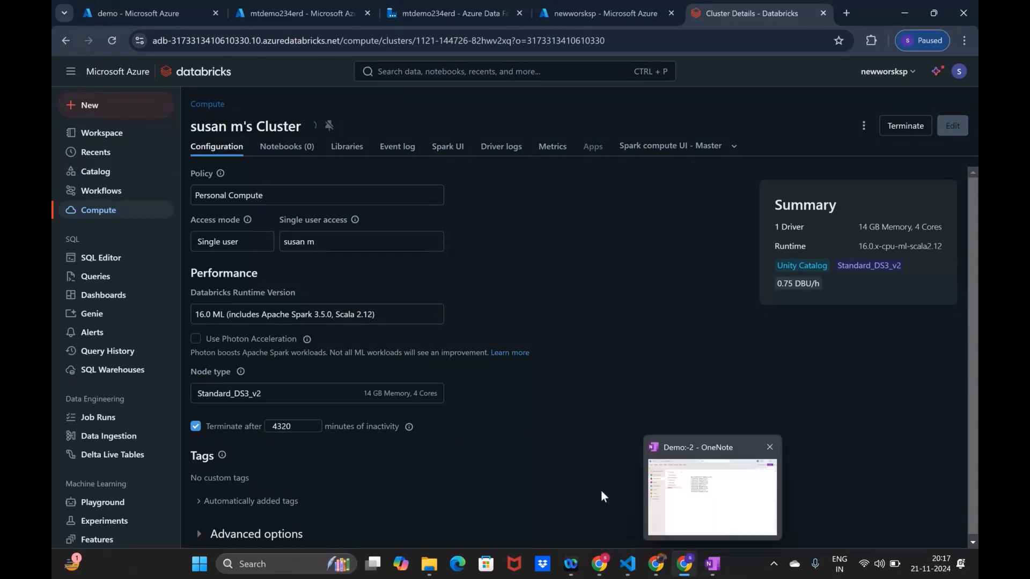
- Open Google Colab in a new browser tab and check the cluster details page while it loads
scroll(557, 443, "down", 1)
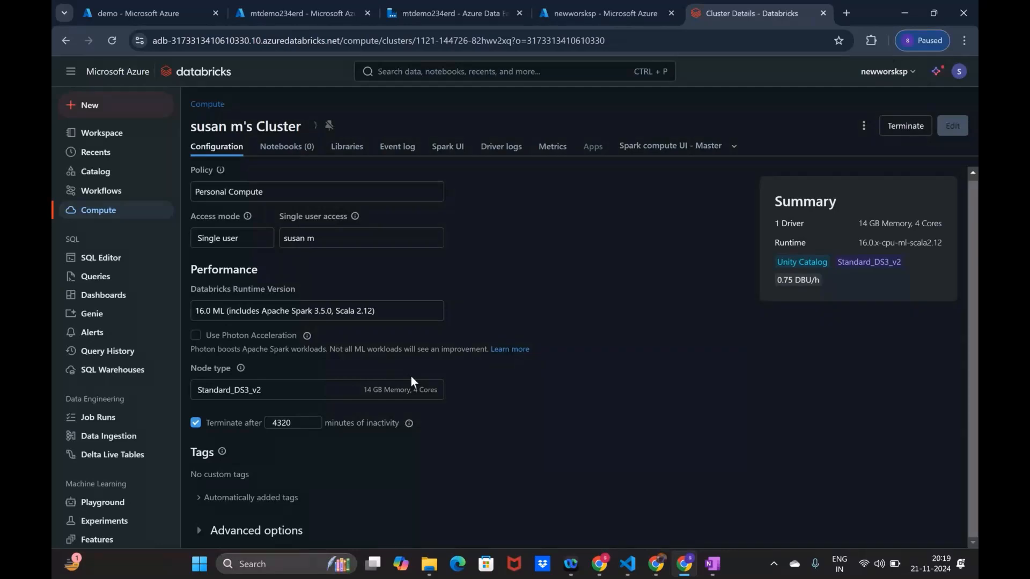
left_click(843, 14)
type("col")
type("ab")
key("Return")
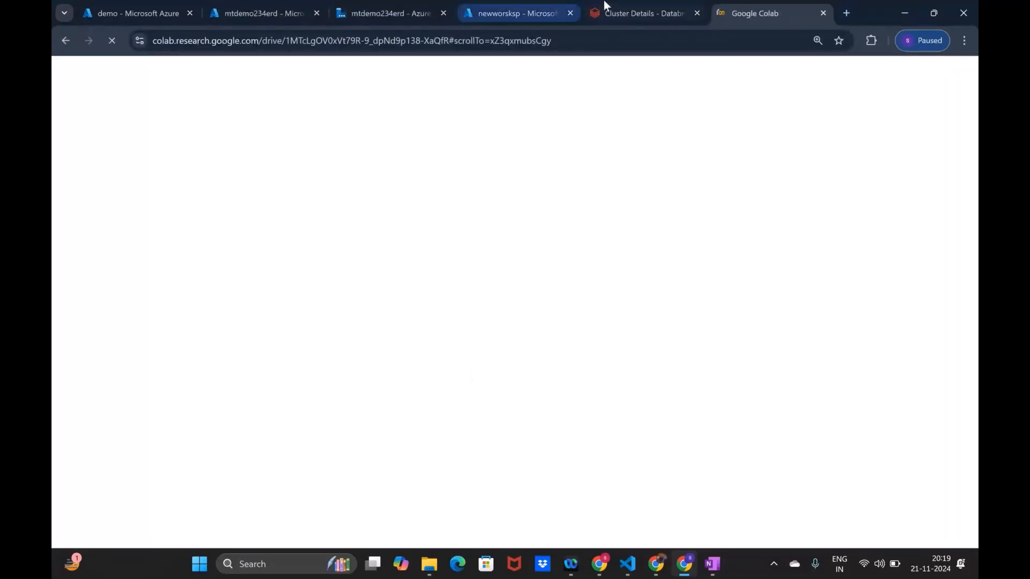
left_click(612, 9)
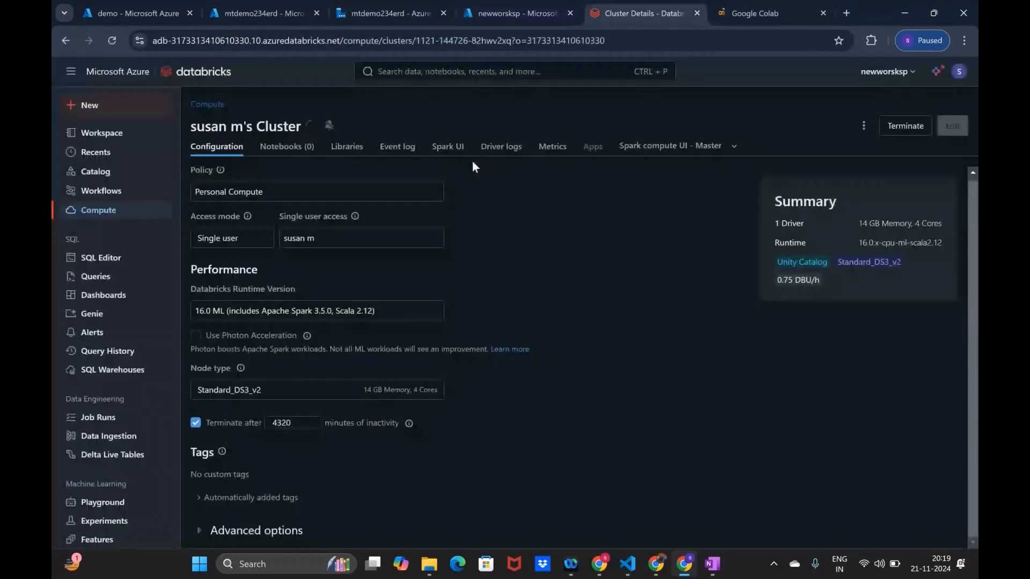
left_click(755, 13)
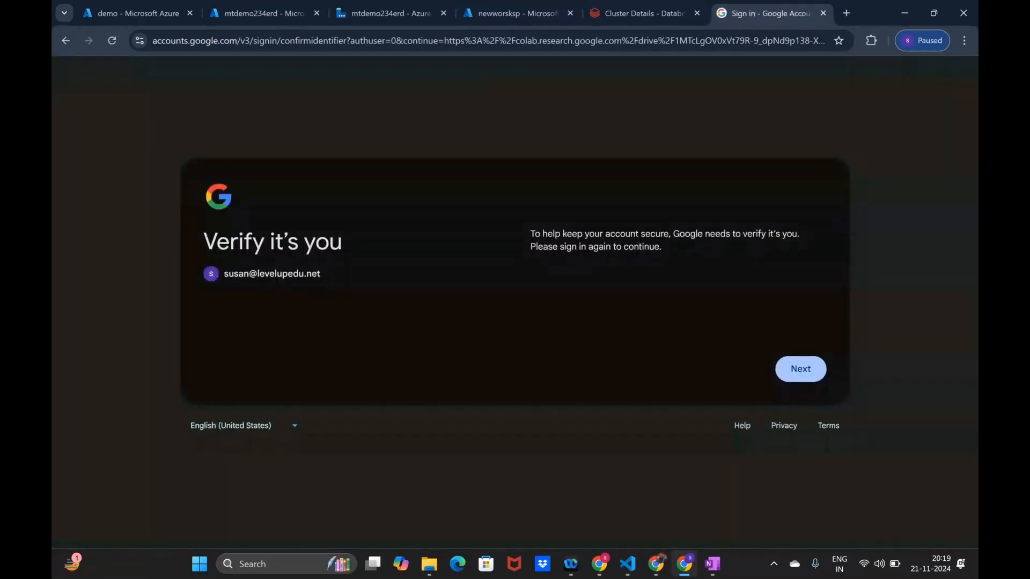
- Verify the Google account by entering its password, and check the cluster details page while Colab loads
key("alt+Tab")
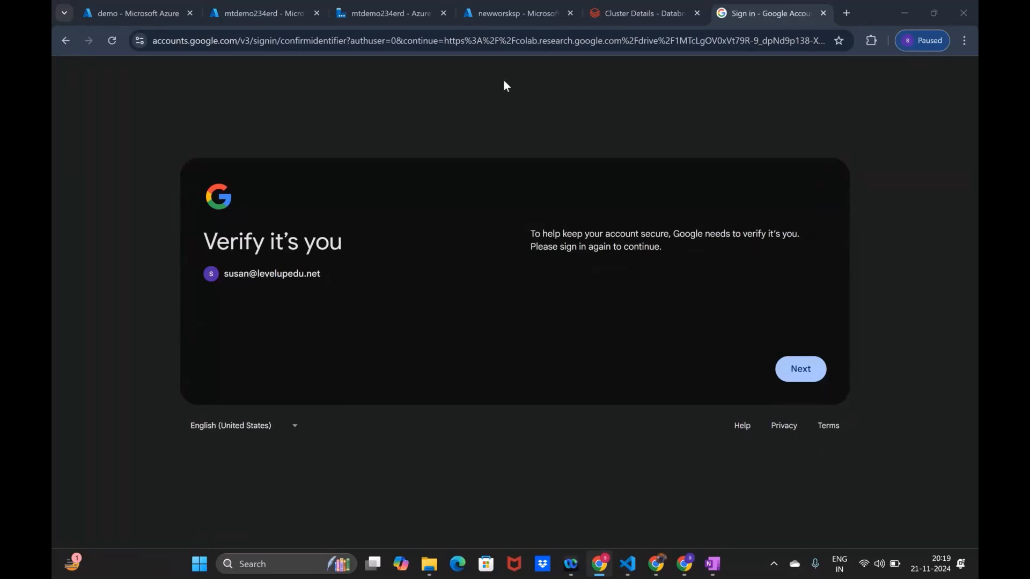
left_click(804, 376)
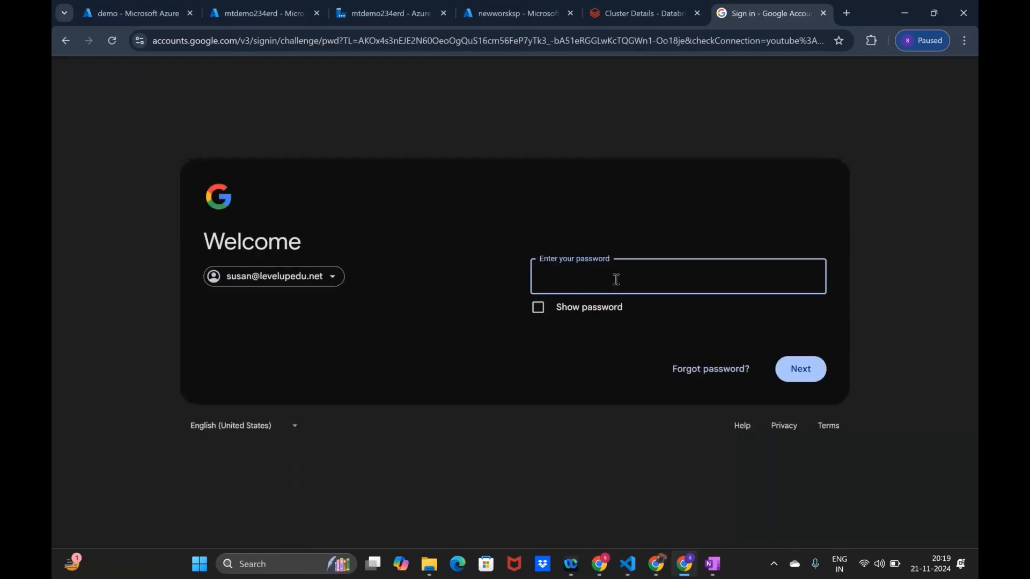
type("•••••••••••••")
key("Return")
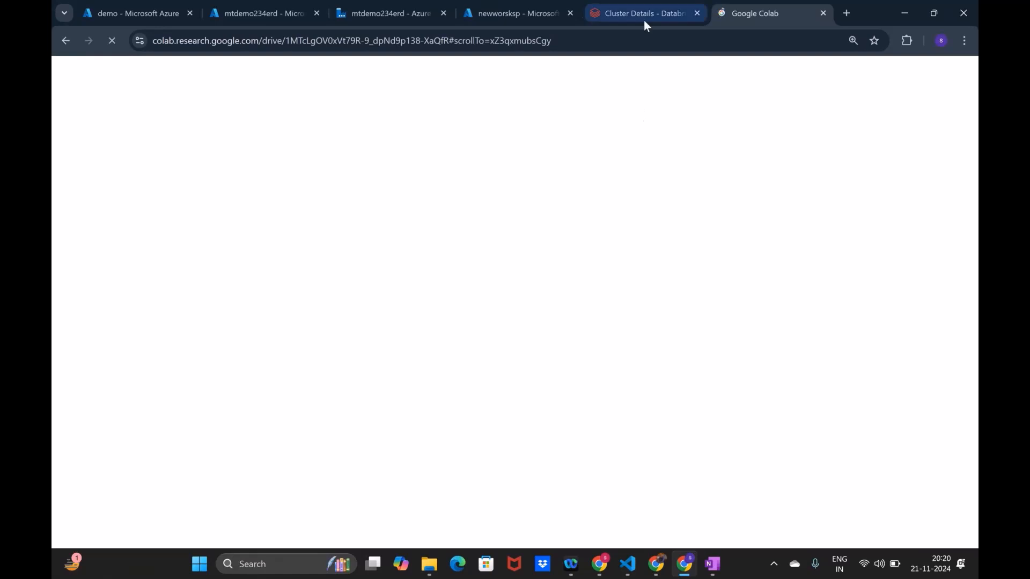
left_click(646, 18)
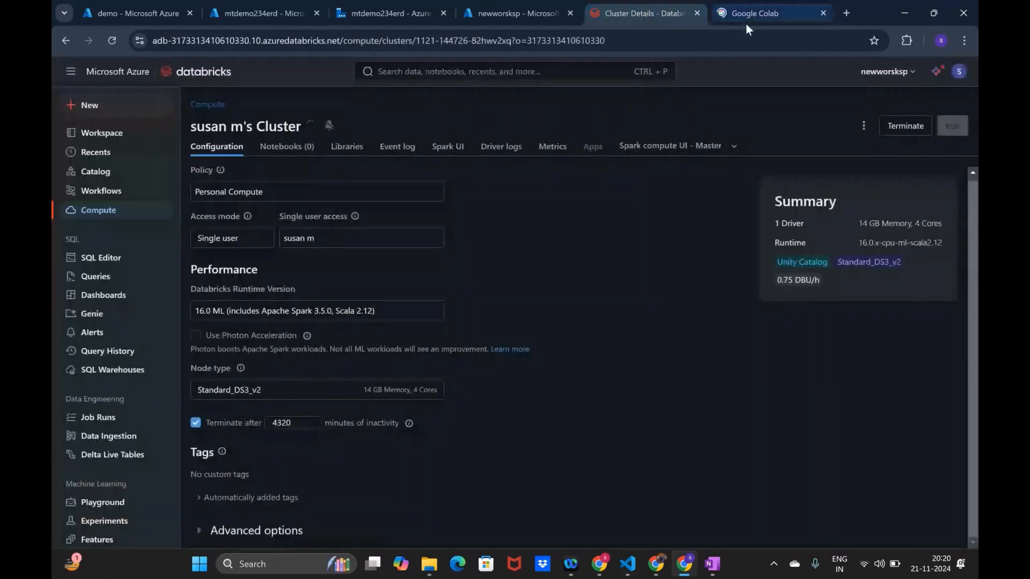
left_click(728, 18)
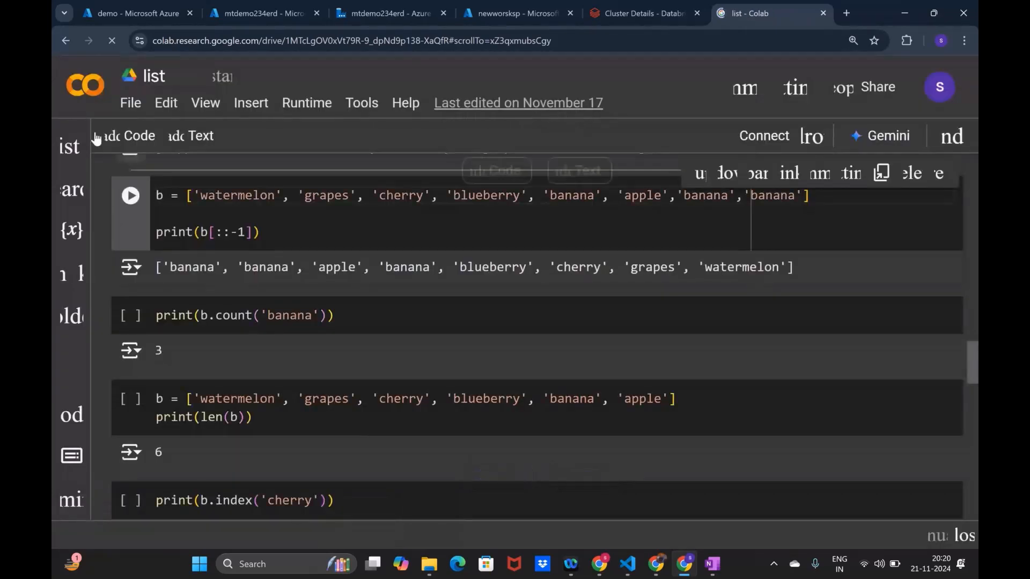
- Open the list notebook in a second Colab tab, checking the cluster details page while it loads
left_click(847, 14)
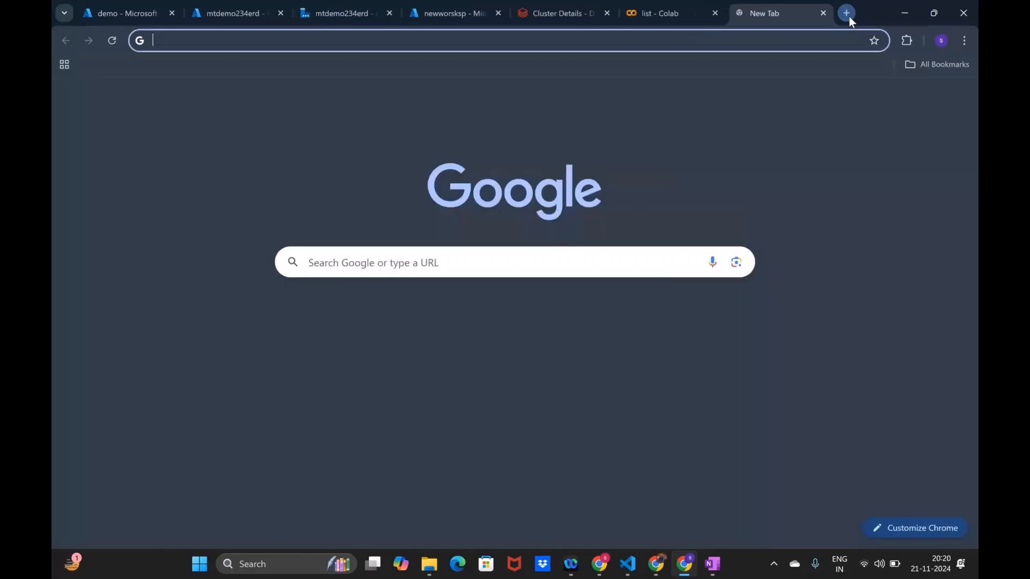
type("vo")
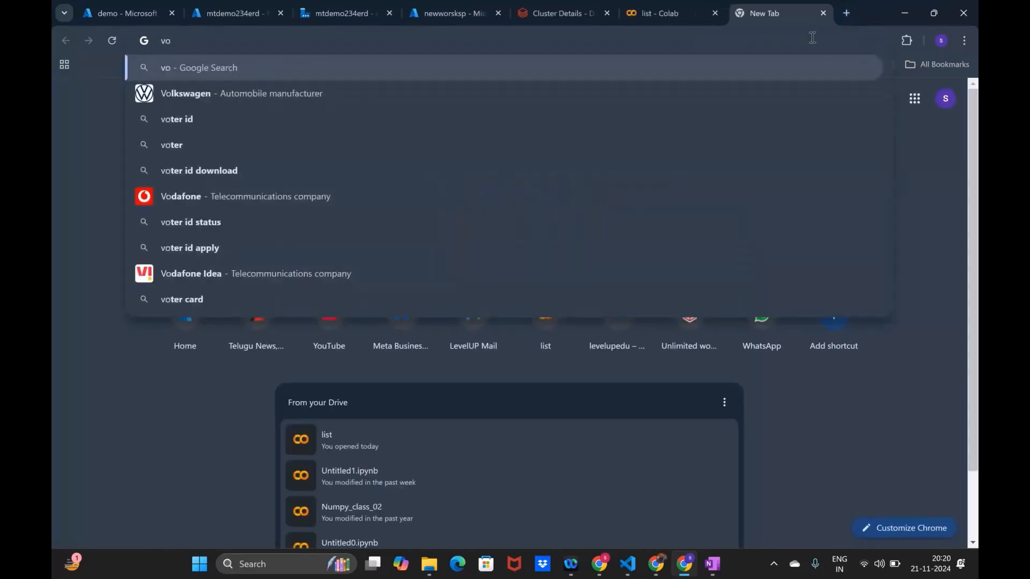
key("BackSpace")
key("BackSpace")
type("co")
key("Return")
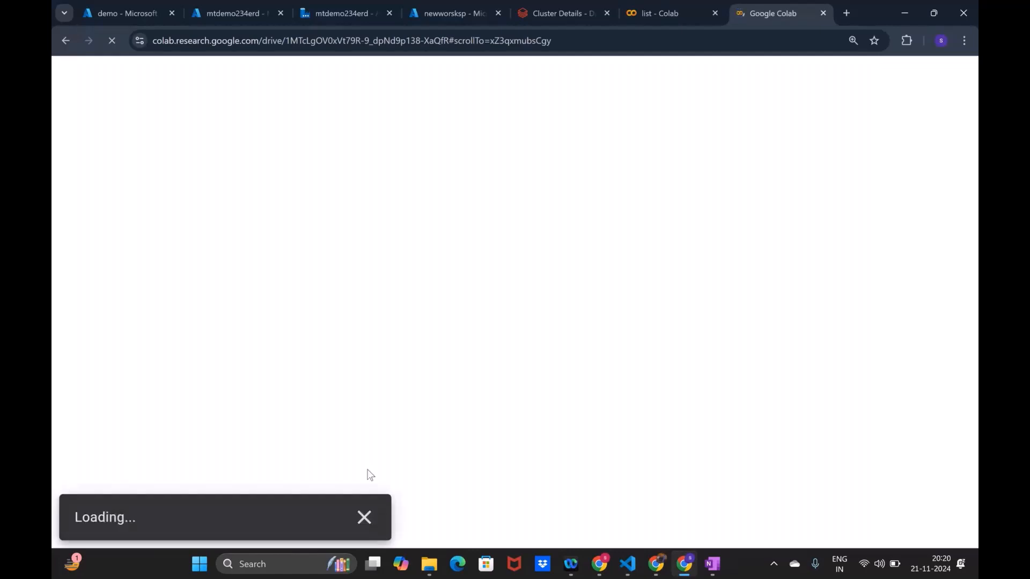
left_click(572, 10)
left_click(758, 13)
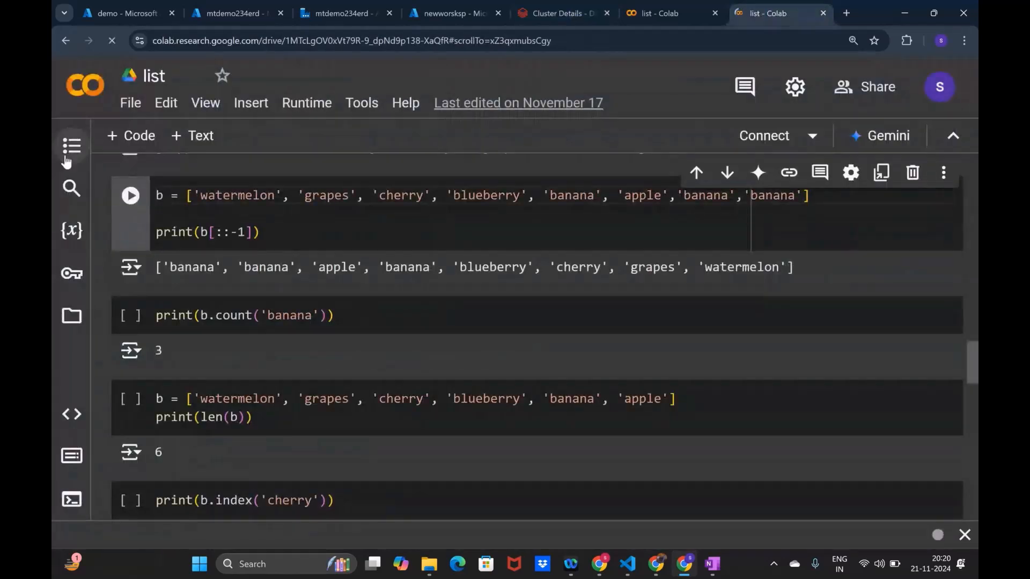
- Add a code cell at the end of the list notebook and paste the PySpark installation and session setup script
scroll(489, 306, "down", 15)
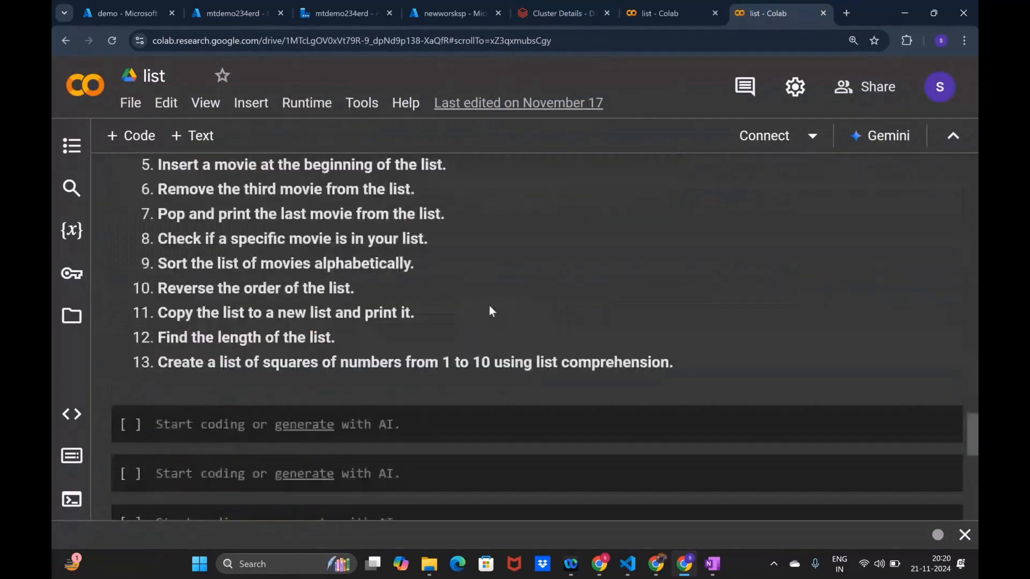
mouse_move(500, 291)
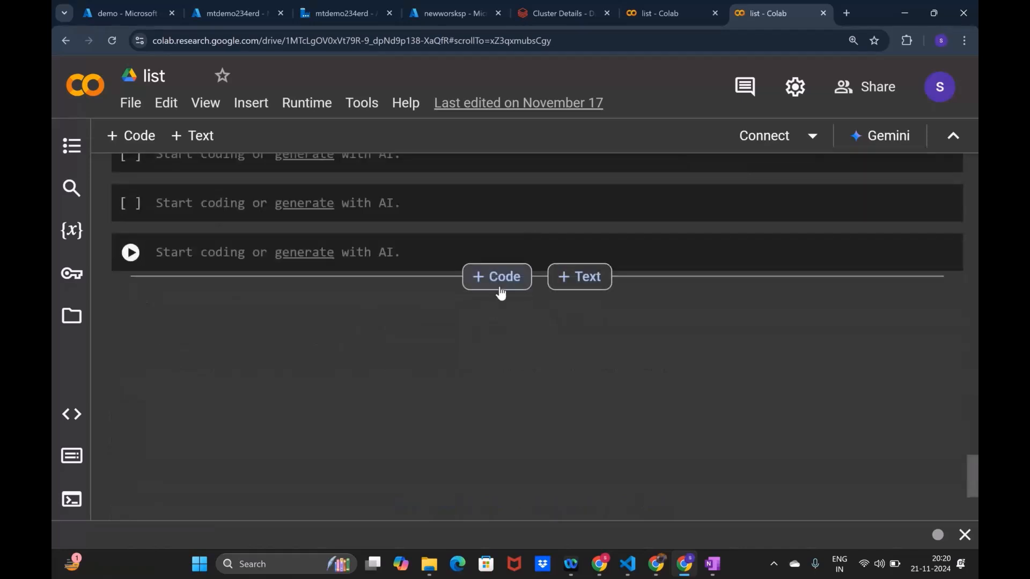
left_click(498, 277)
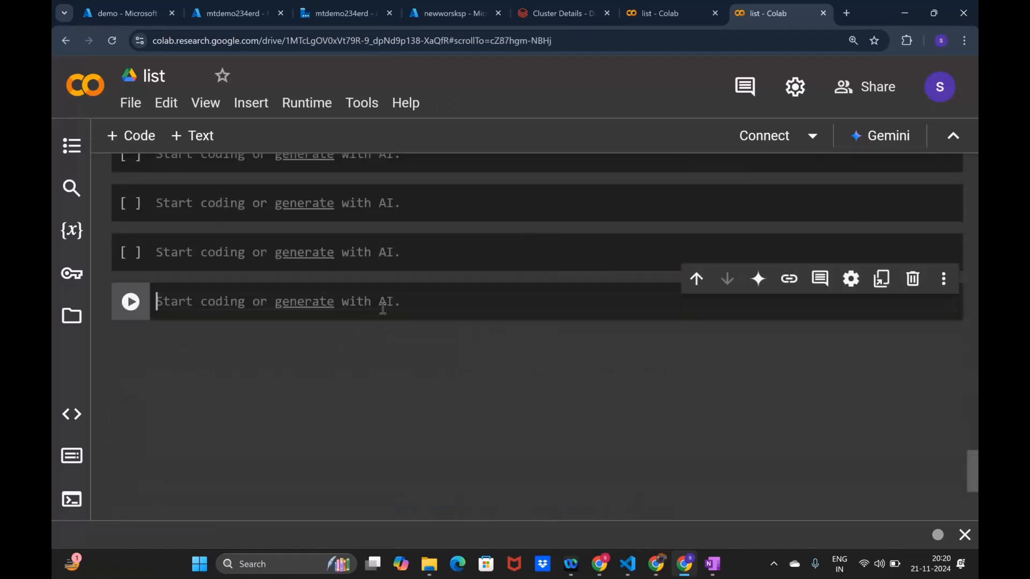
key("ctrl+v")
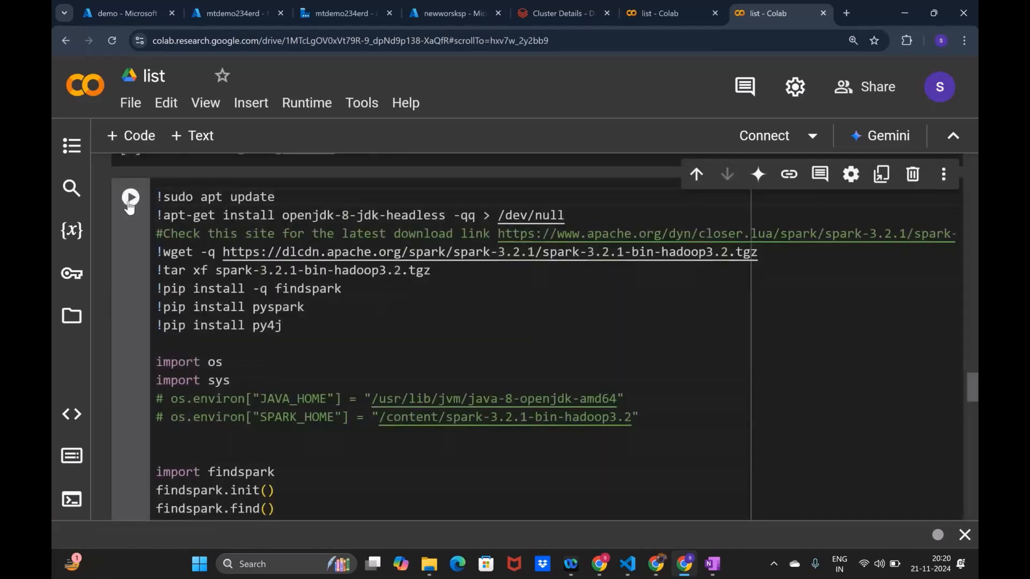
- Review the pasted Spark setup script and run its cell
scroll(568, 373, "down", 3)
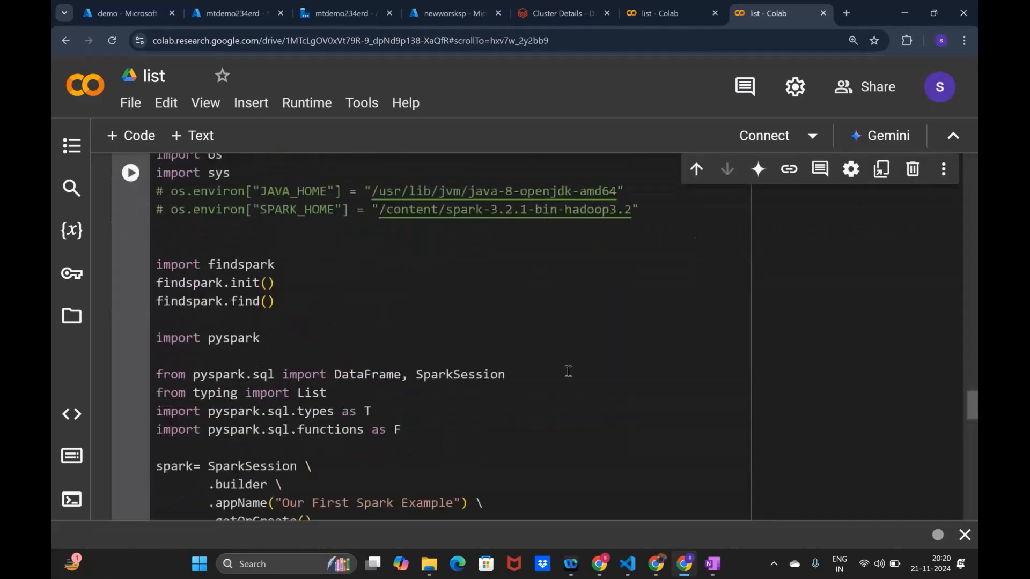
scroll(568, 371, "up", 1)
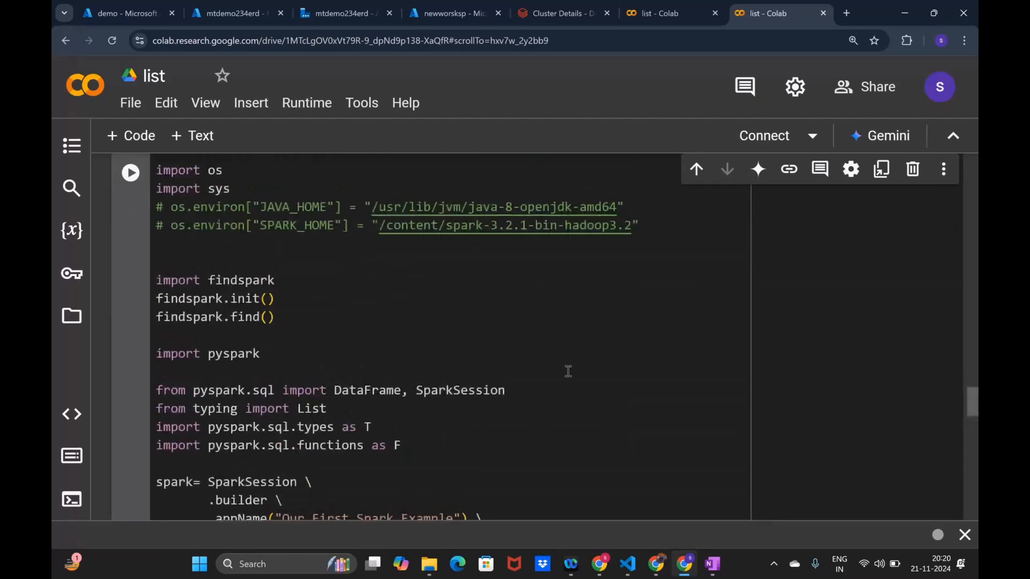
scroll(568, 372, "up", 3)
left_click(130, 203)
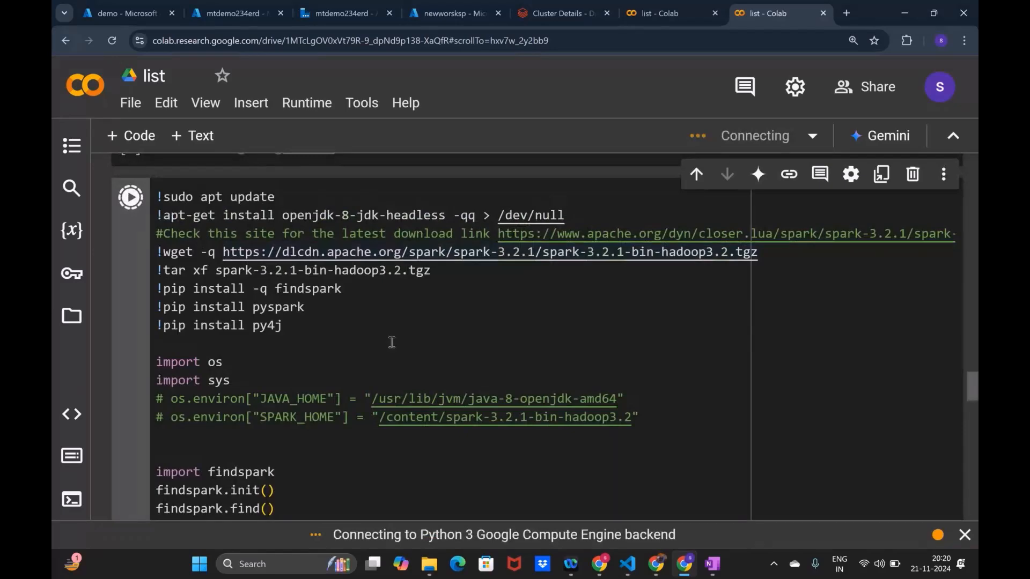
- Review the Spark setup script and its earlier output in the list notebook, and check the cluster details page while the runtime connects
scroll(392, 342, "down", 4)
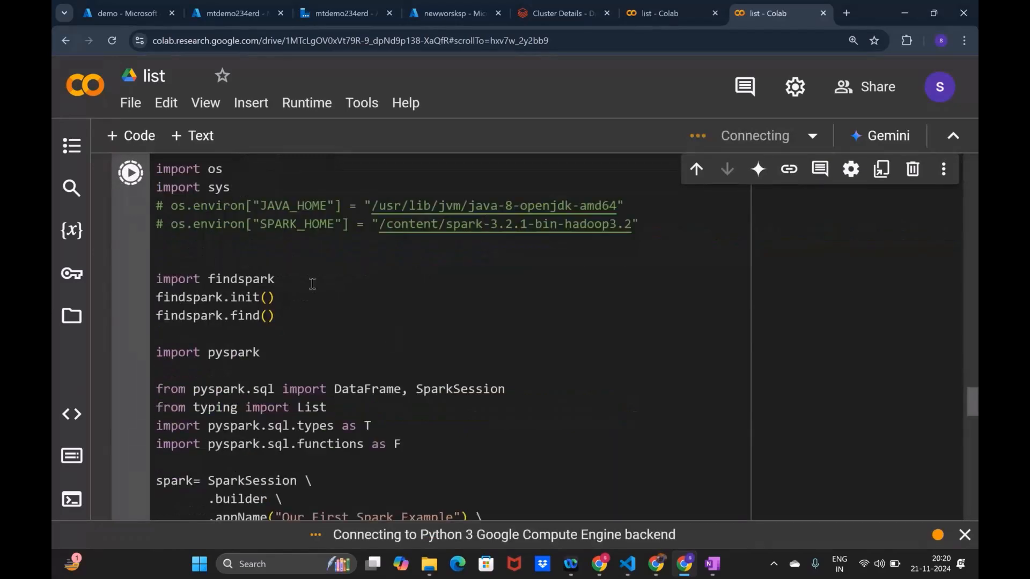
scroll(312, 284, "down", 10)
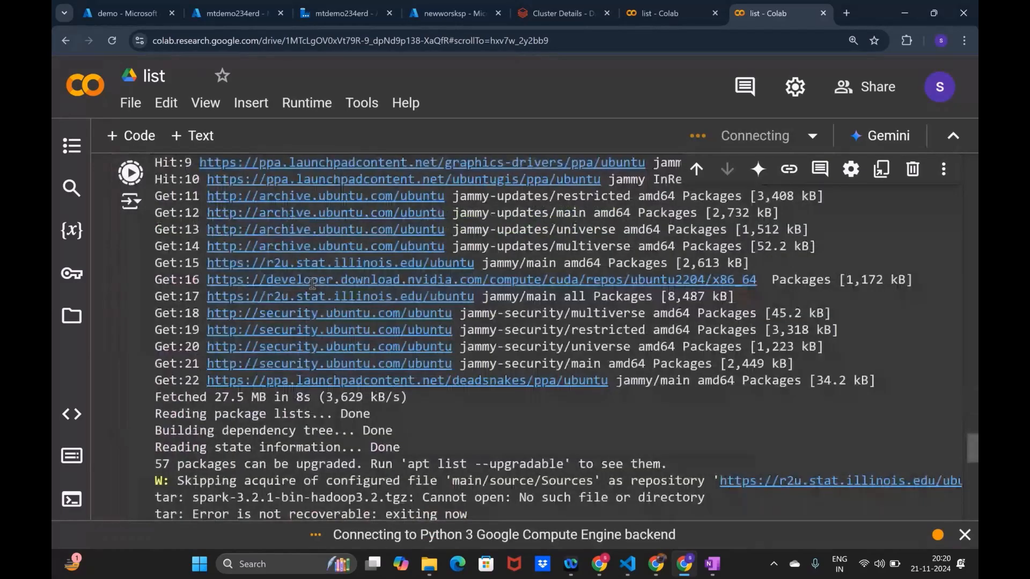
scroll(312, 283, "down", 6)
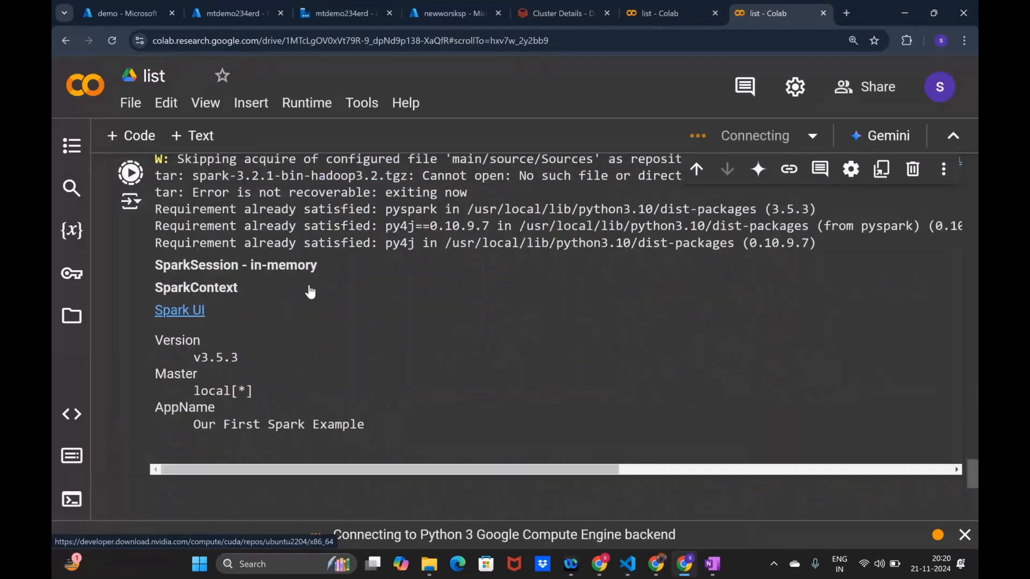
left_click(636, 12)
left_click(556, 13)
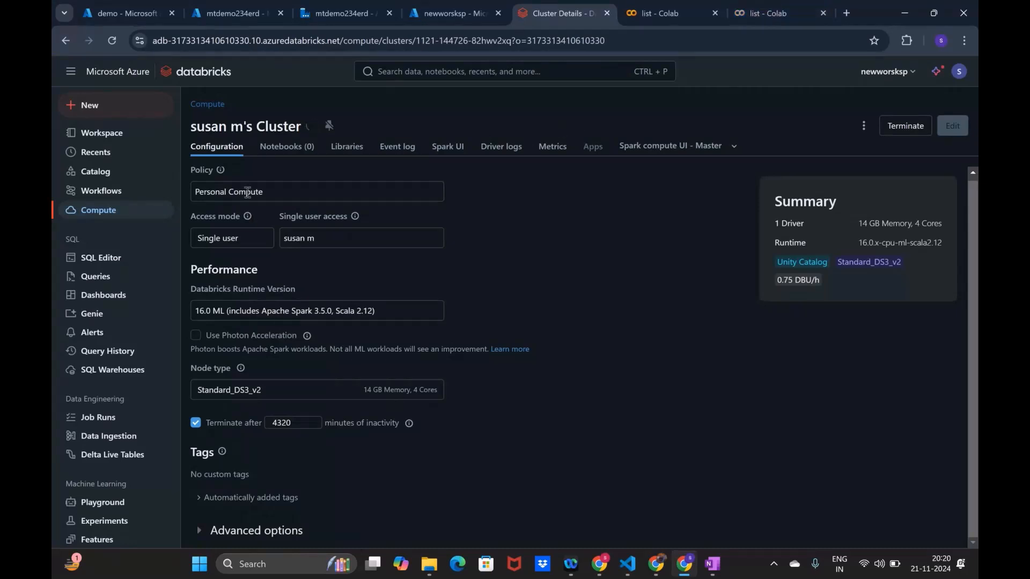
- Return to the second list notebook and follow the output of the running Spark setup cell
left_click(751, 13)
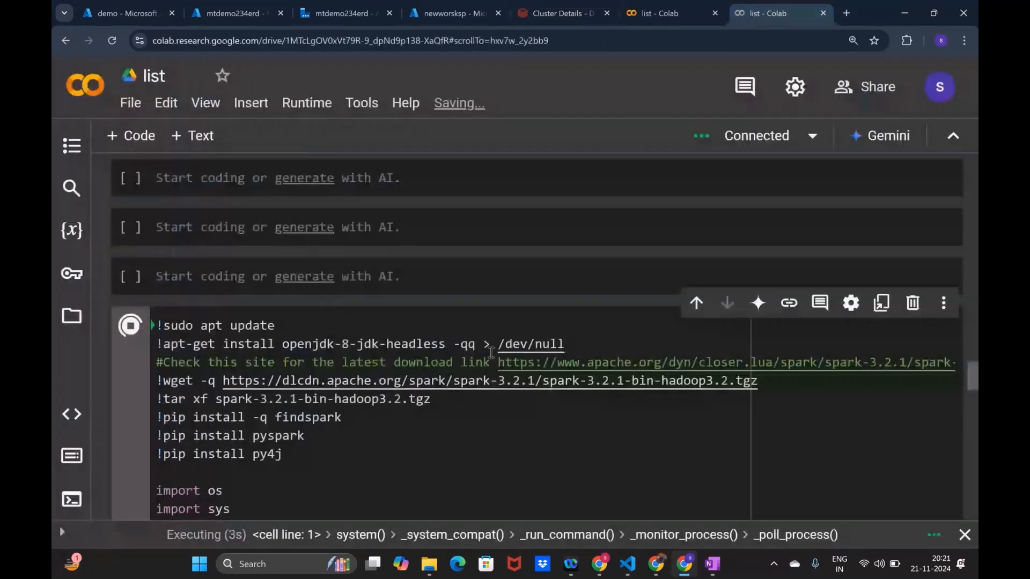
scroll(491, 353, "down", 5)
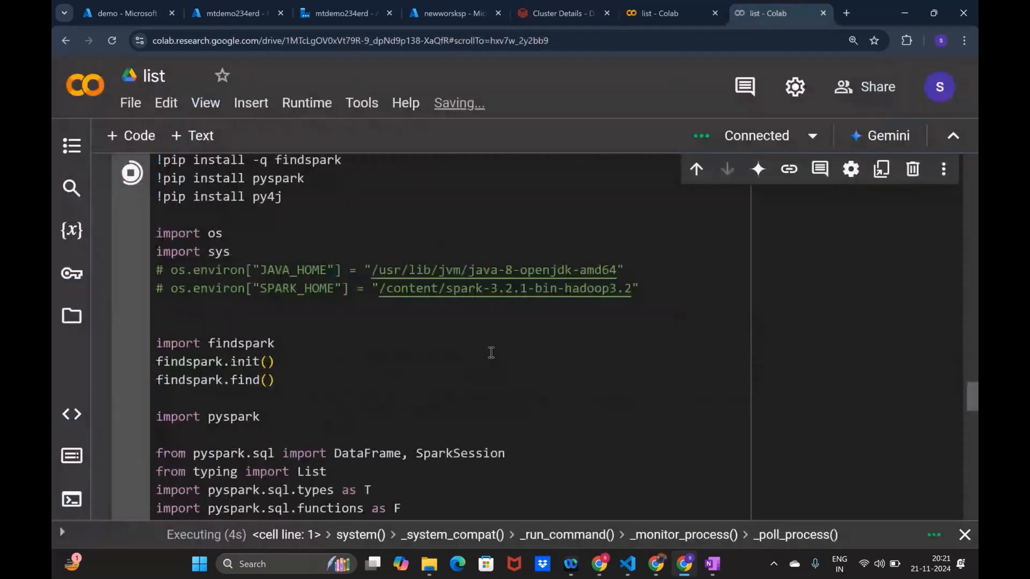
scroll(491, 353, "down", 4)
scroll(490, 353, "down", 1)
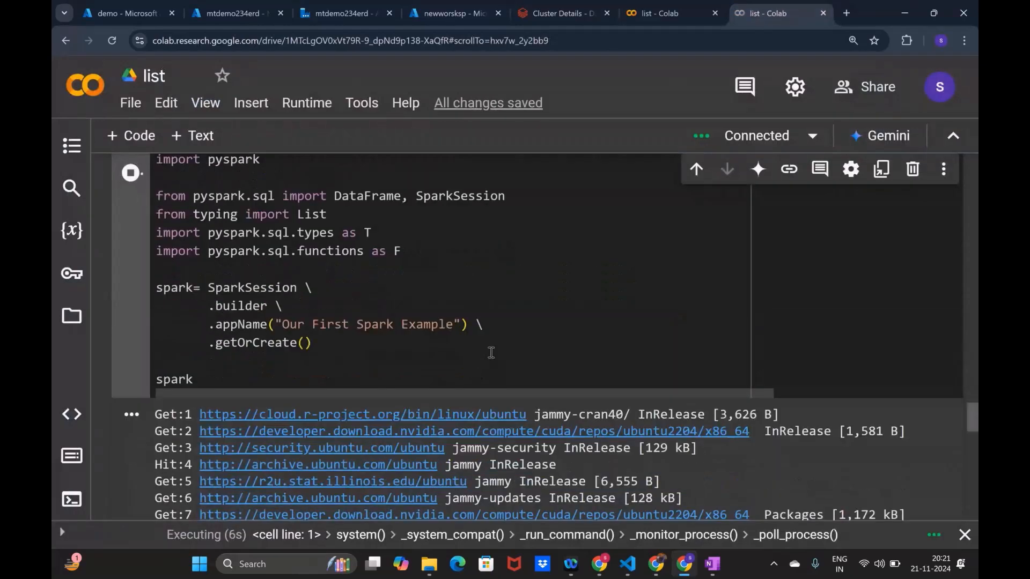
scroll(491, 353, "down", 6)
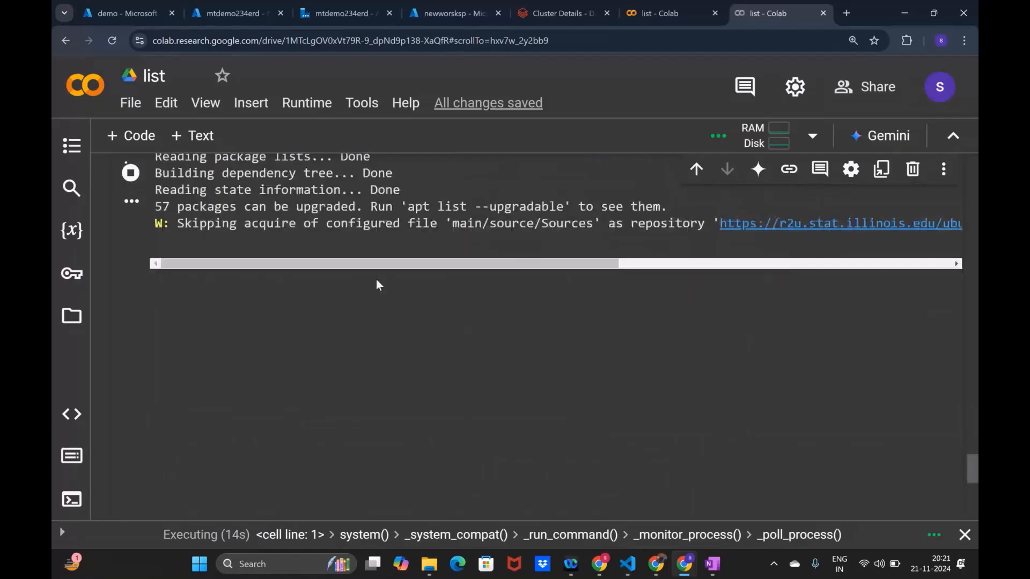
scroll(378, 285, "up", 3)
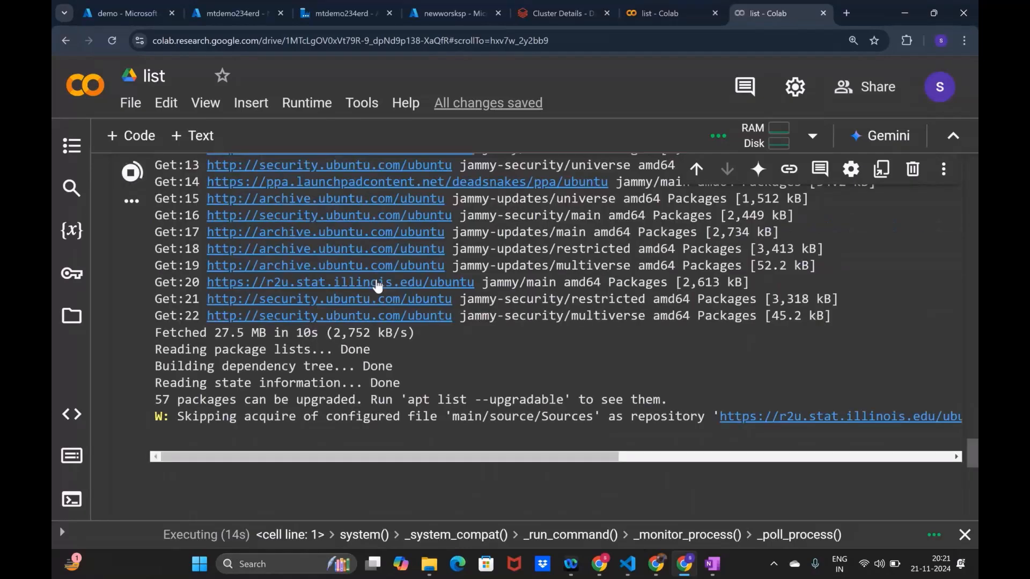
left_click(719, 9)
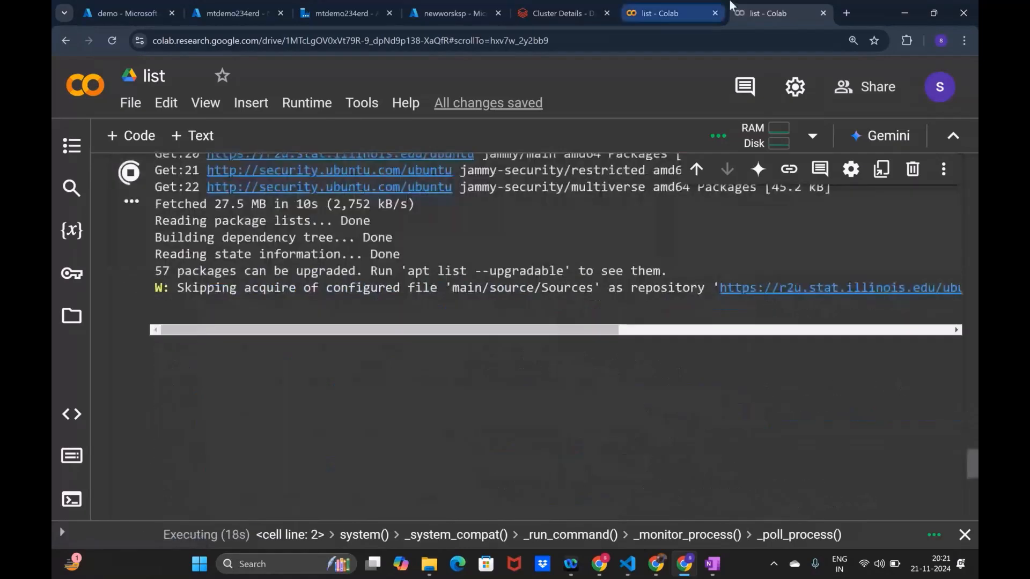
- Check the cluster's Databricks runtime version, inspect the event timeline and stages in its Spark compute UI, and return to the configuration
left_click(563, 13)
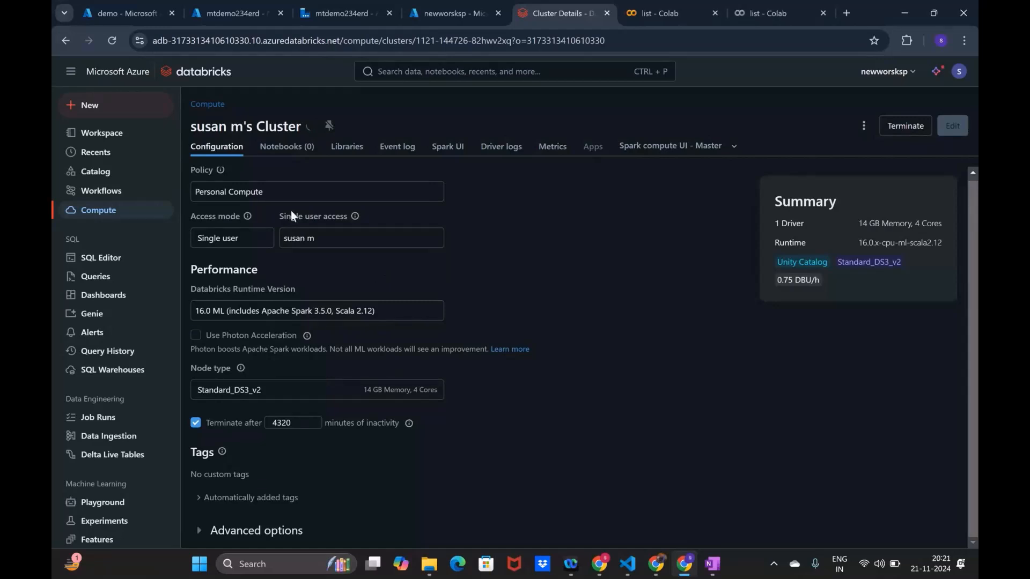
left_click_drag(270, 311, 359, 316)
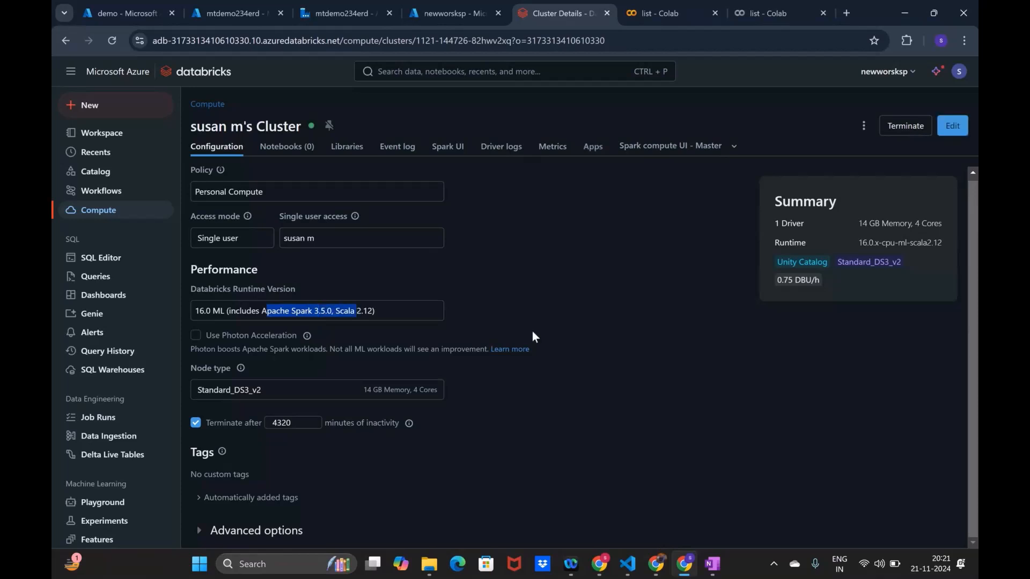
left_click(662, 145)
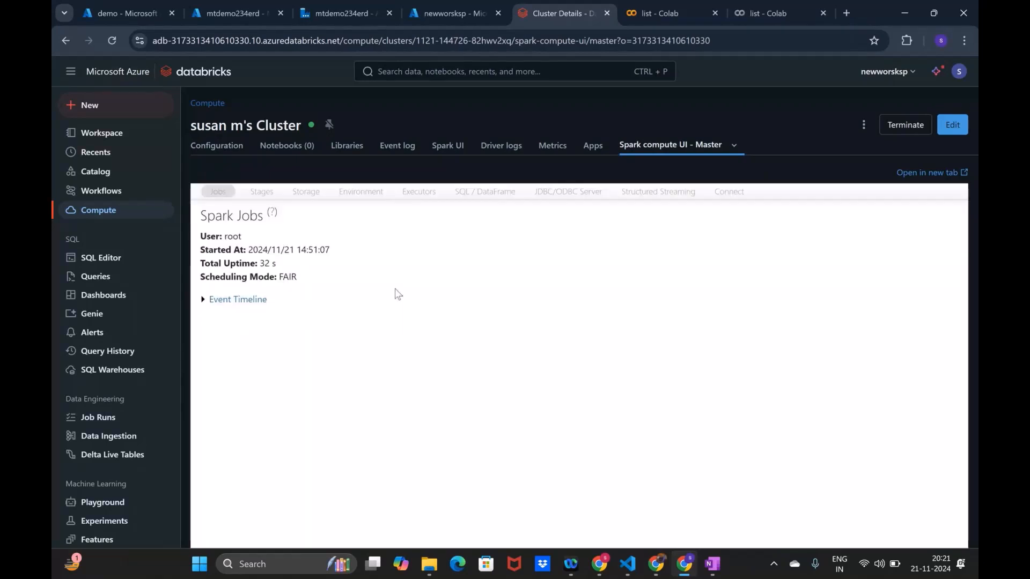
left_click(199, 296)
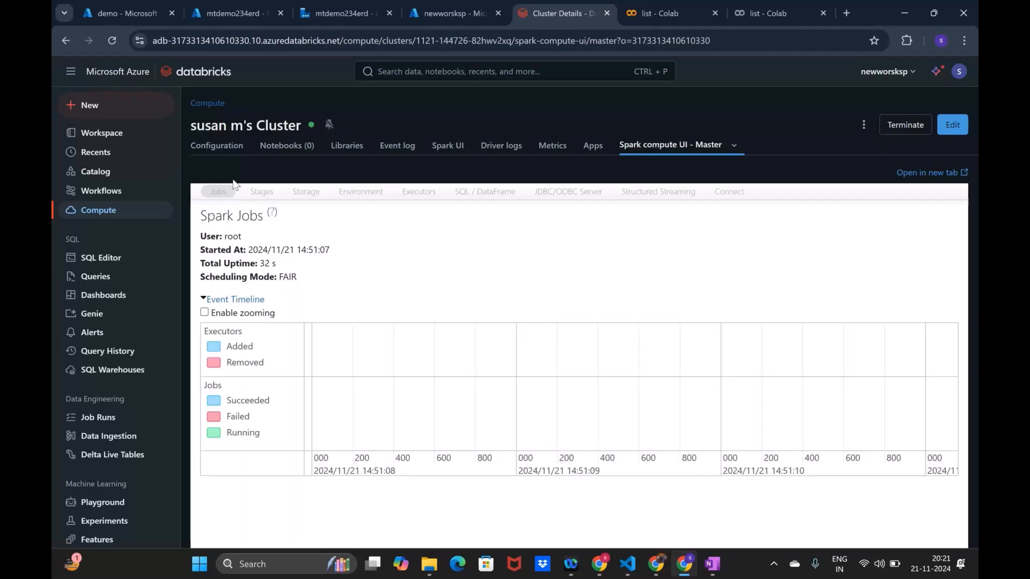
left_click(262, 191)
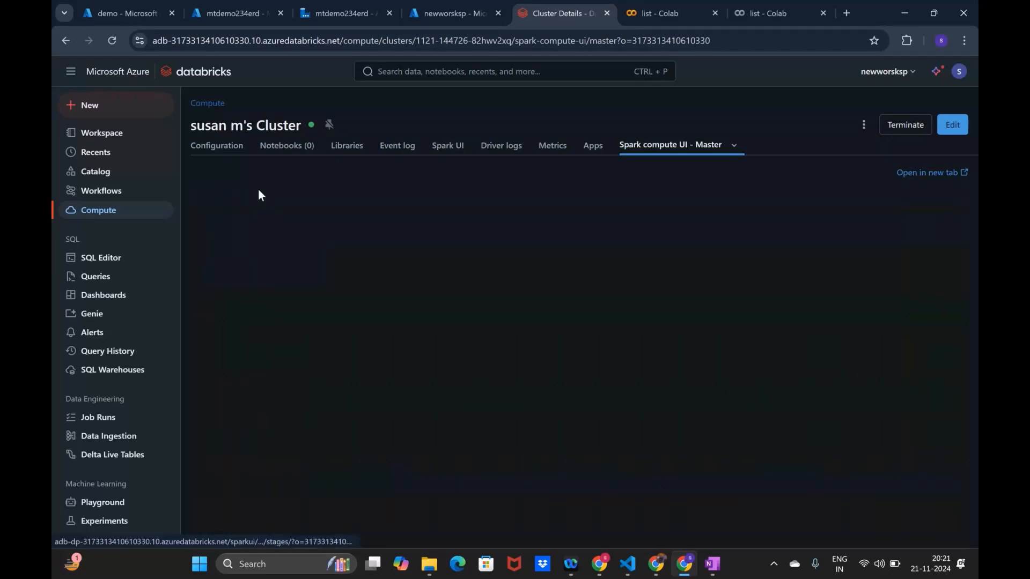
left_click(208, 146)
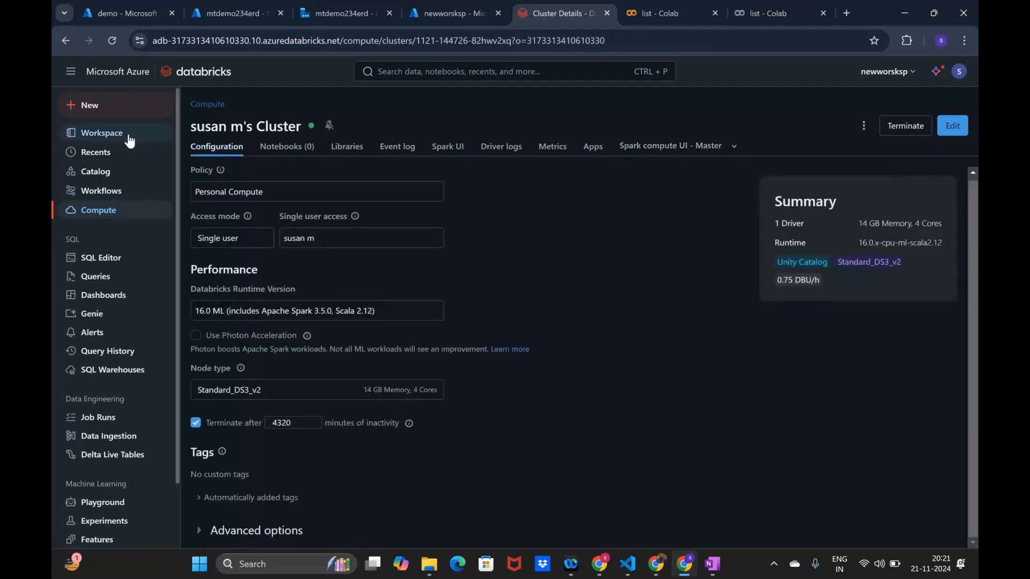
- Create a new Databricks notebook and attach it to the existing personal compute cluster
left_click(92, 105)
left_click(216, 152)
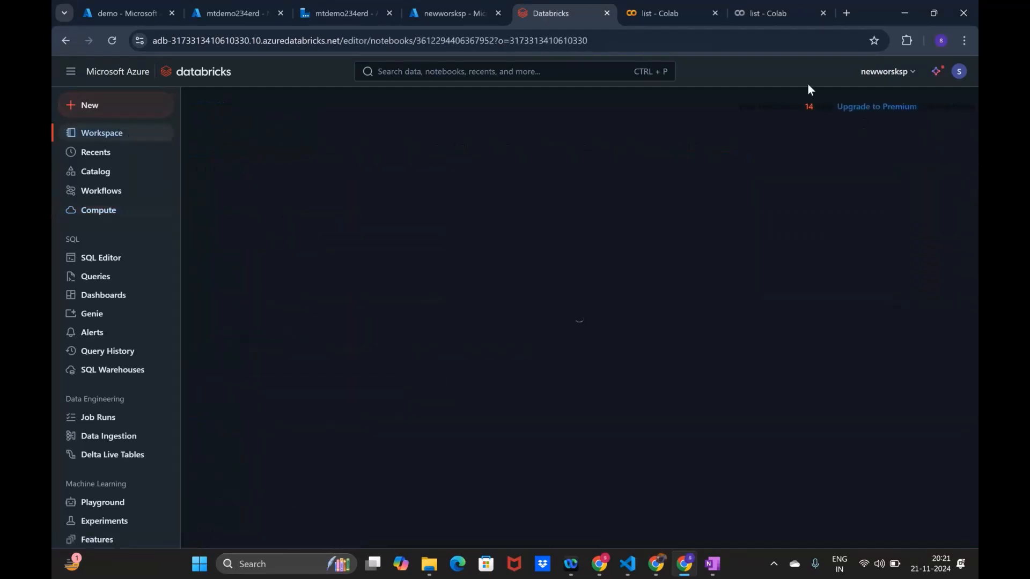
left_click(793, 110)
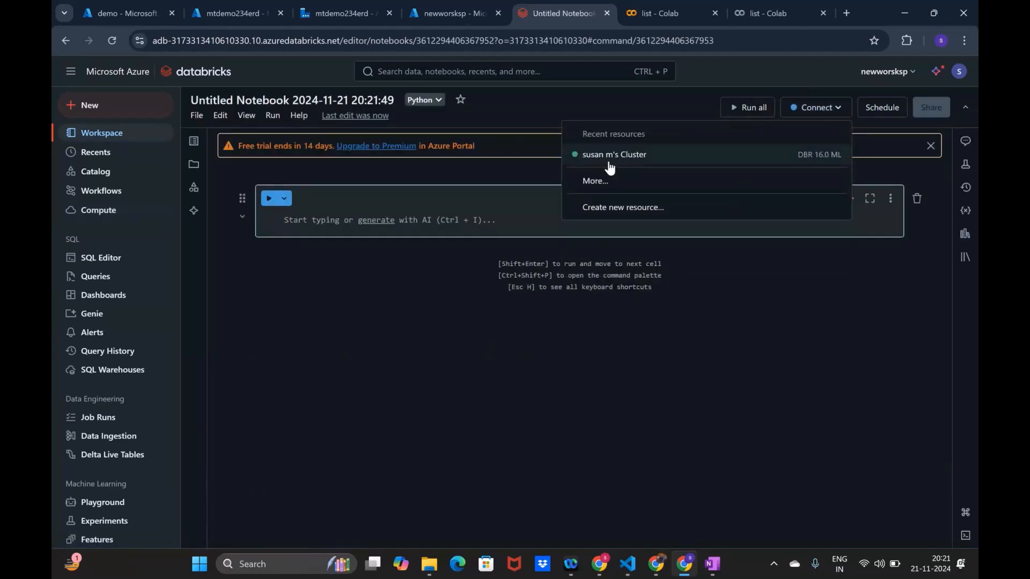
left_click(610, 161)
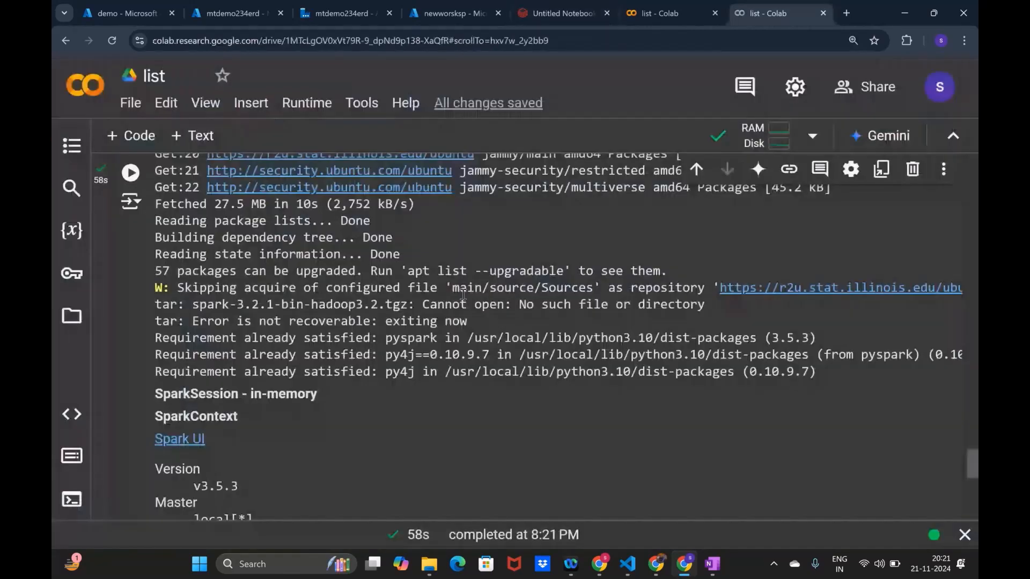
- In Colab, add code cells below the Spark output, paste the data list of dated Apple, Banana and Orange tuples into the first, and run it
scroll(445, 309, "down", 4)
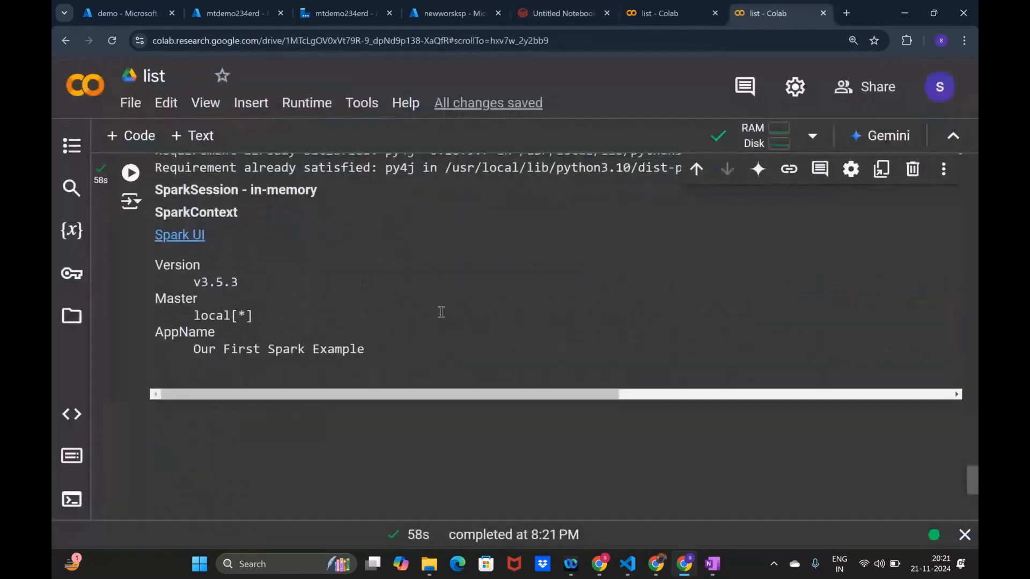
left_click(504, 409)
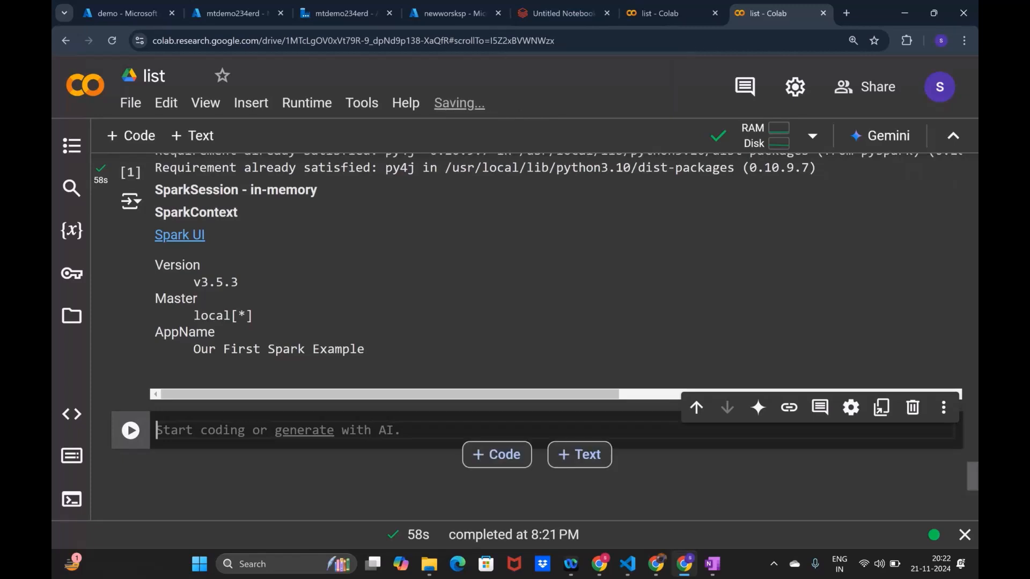
key("alt+Tab")
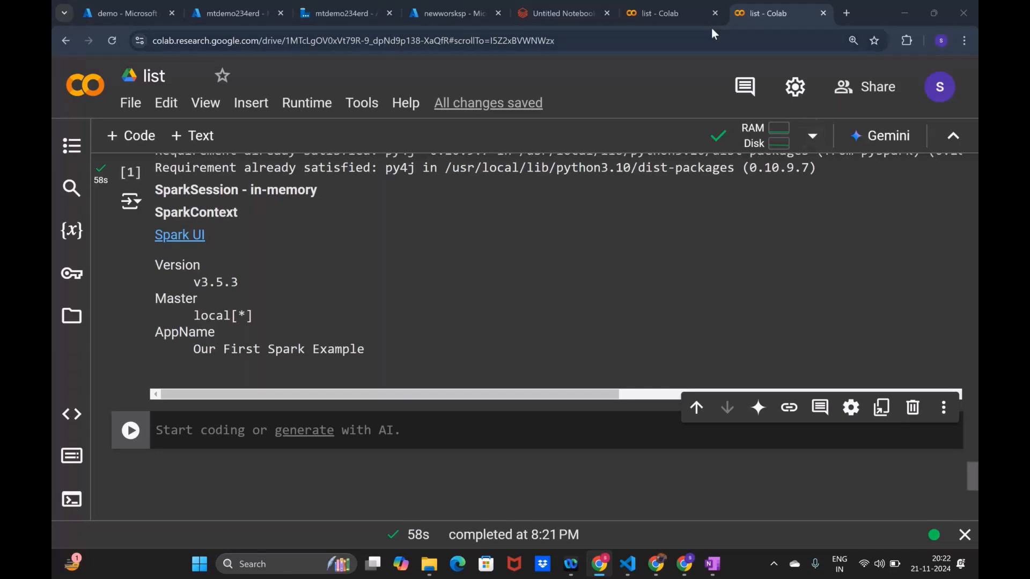
left_click(470, 460)
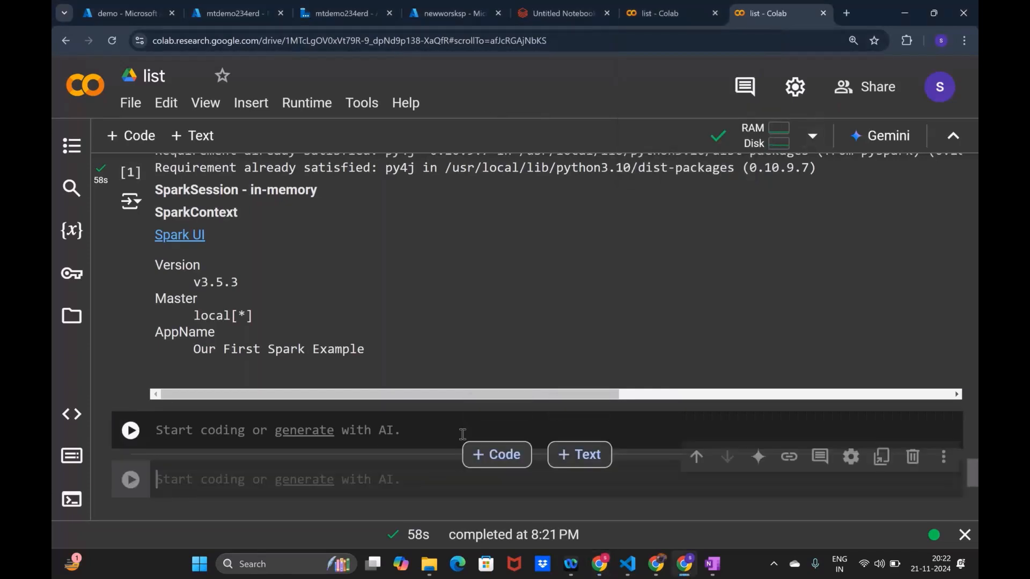
left_click(427, 430)
type("data = [     ('2023-01-01', 'Apple', 10, 0.5),     ('2023-01-01', 'Banana', 5, 0.2),     ('2023-01-02', 'Apple', 7, 0.5),     ('2023-01-02', 'Orange', 3, 0.8),     ('2023-01-03', 'Banana', 12, 0.2),     ('2023-01-03', 'Apple', 5, 0.5),     ('2023-01-04', 'Orange', 8, 0.8),     ('2023-01-04', 'Banana', 6, 0.2),     ('2023-01-05', 'Apple', 9, 0.5),     ('2023-01-05', 'Orange', 4, 0.8), ]")
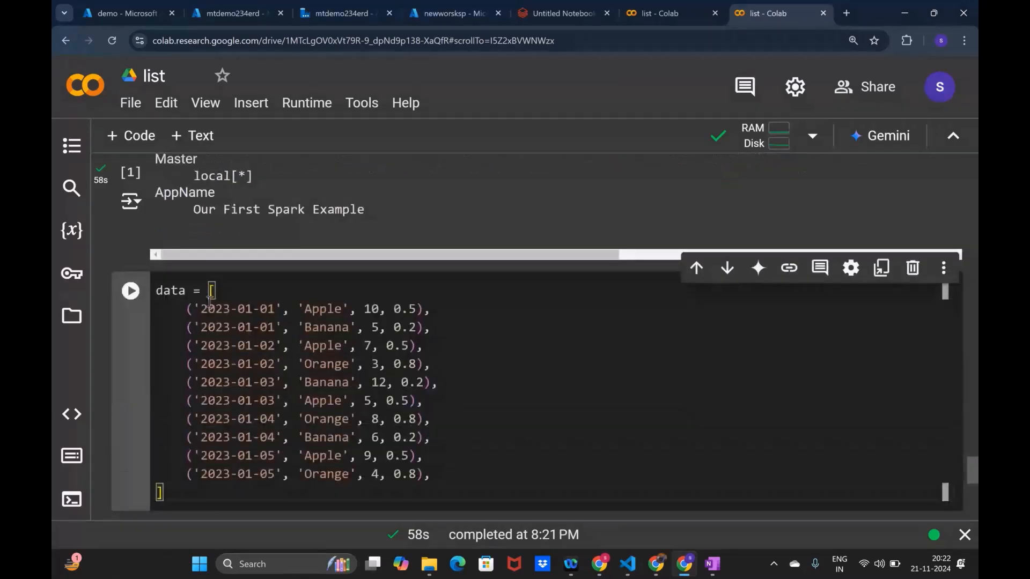
key("ctrl+Return")
- Examine the structure of the data list, highlighting its opening bracket and all of its tuple rows
scroll(465, 342, "down", 1)
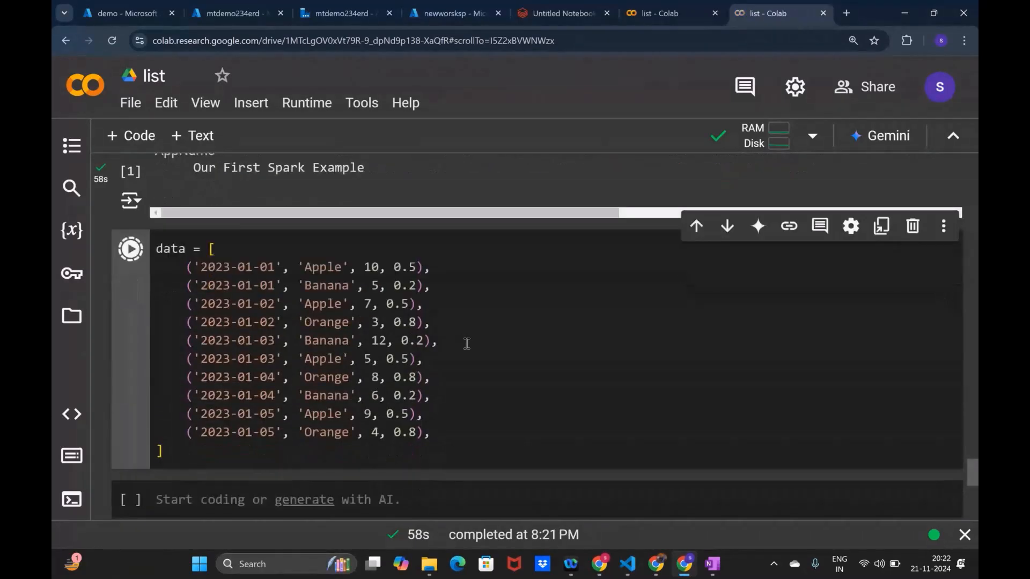
scroll(467, 344, "down", 1)
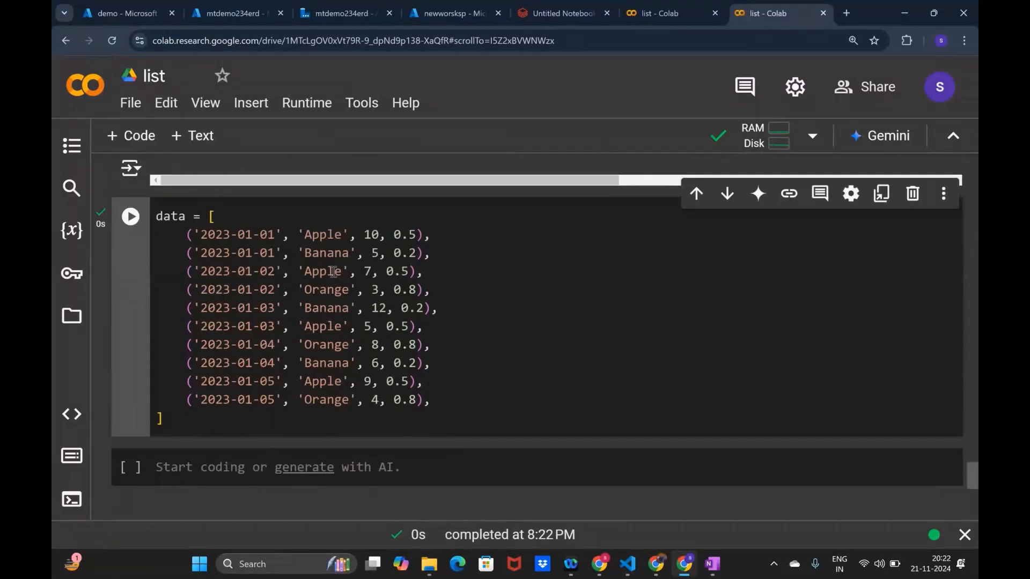
left_click_drag(204, 216, 216, 217)
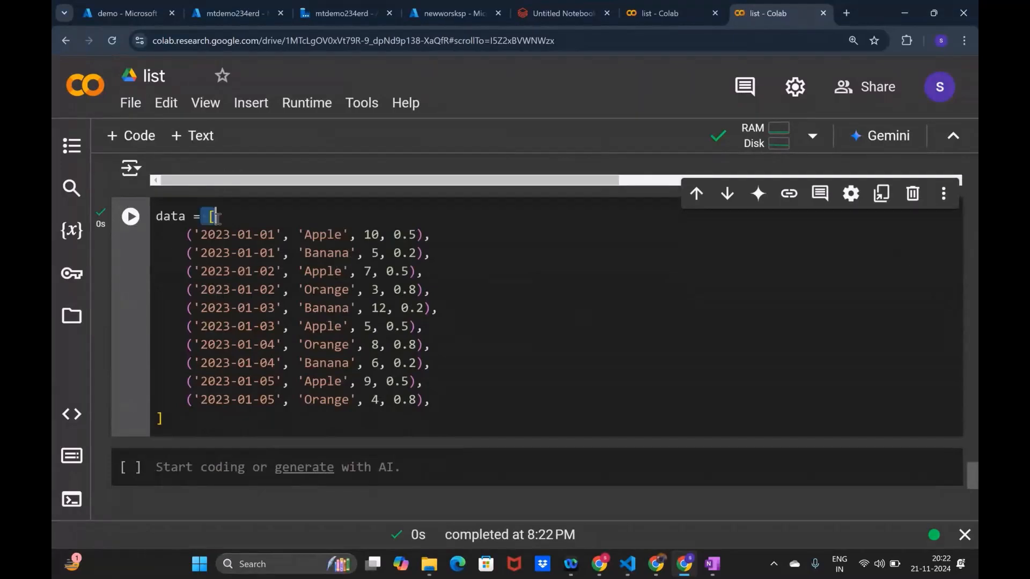
left_click(201, 420)
left_click(183, 235)
left_click_drag(184, 235, 467, 417)
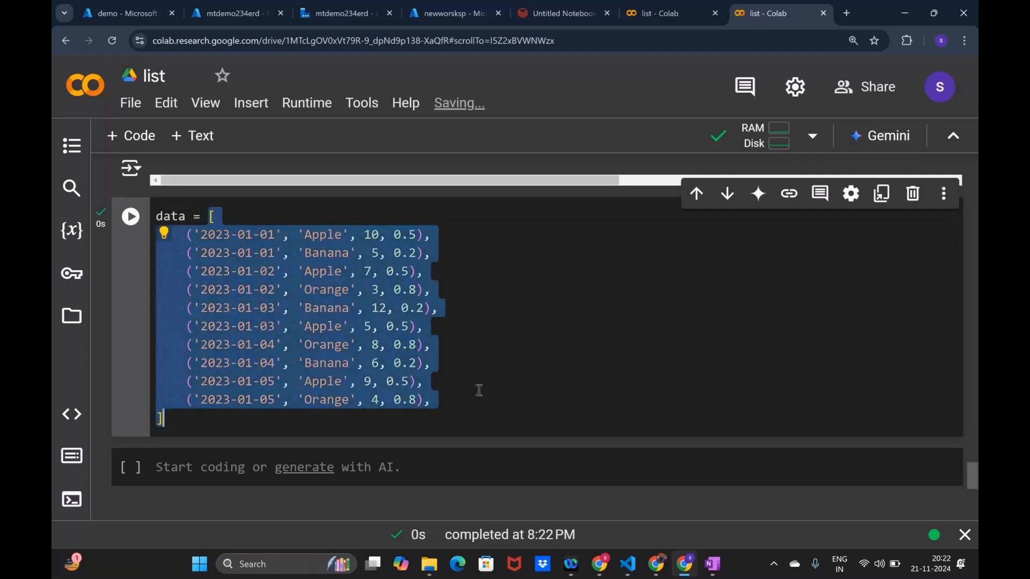
- Paste the same fruit data list into the Databricks notebook's first cell, run it, and allow the site's notifications
left_click(562, 14)
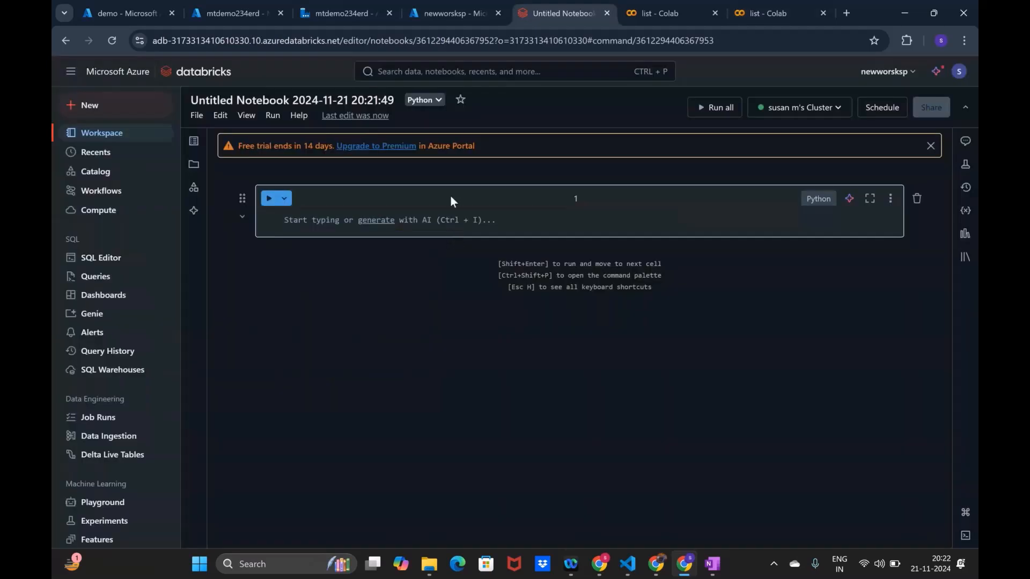
left_click(314, 224)
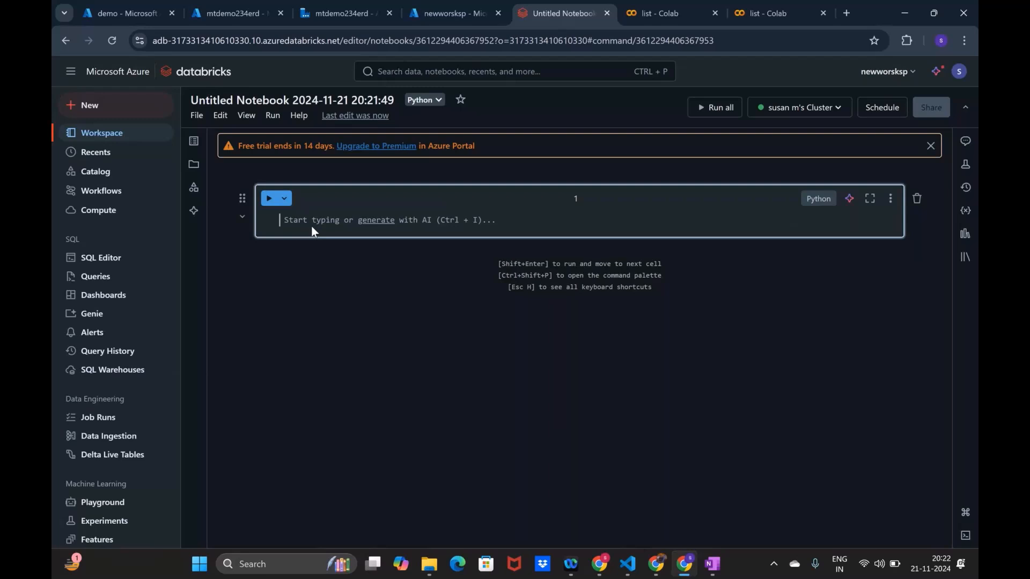
type("data = [     ('2023-01-01', 'Apple', 10, 0.5),     ('2023-01-01', 'Banana', 5, 0.2),     ('2023-01-02', 'Apple', 7, 0.5),     ('2023-01-02', 'Orange', 3, 0.8),     ('2023-01-03', 'Banana', 12, 0.2),     ('2023-01-03', 'Apple', 5, 0.5),     ('2023-01-04', 'Orange', 8, 0.8),     ('2023-01-04', 'Banana', 6, 0.2),     ('2023-01-05', 'Apple', 9, 0.5),     ('2023-01-05', 'Orange', 4, 0.8), ]")
left_click(266, 199)
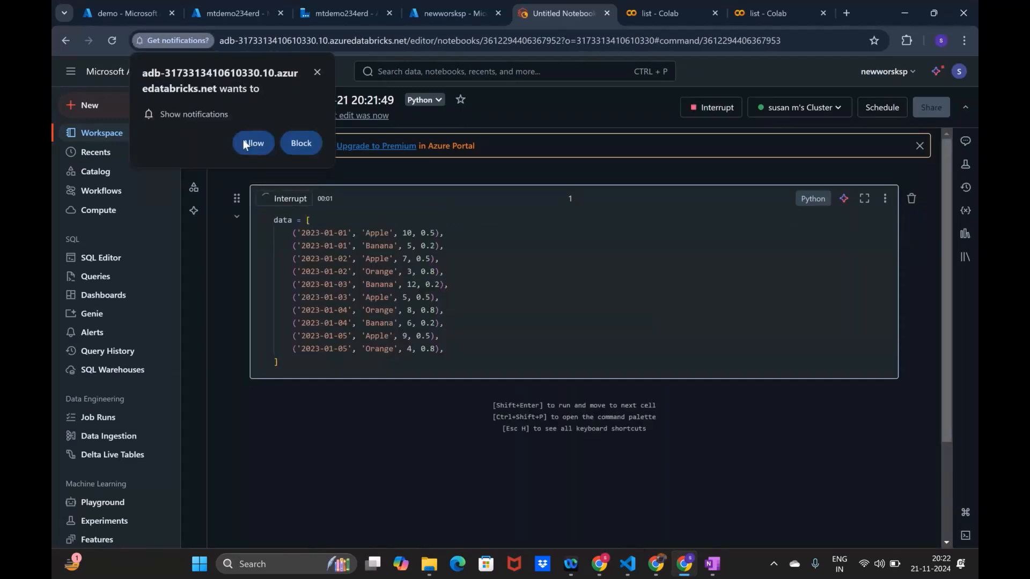
left_click(246, 144)
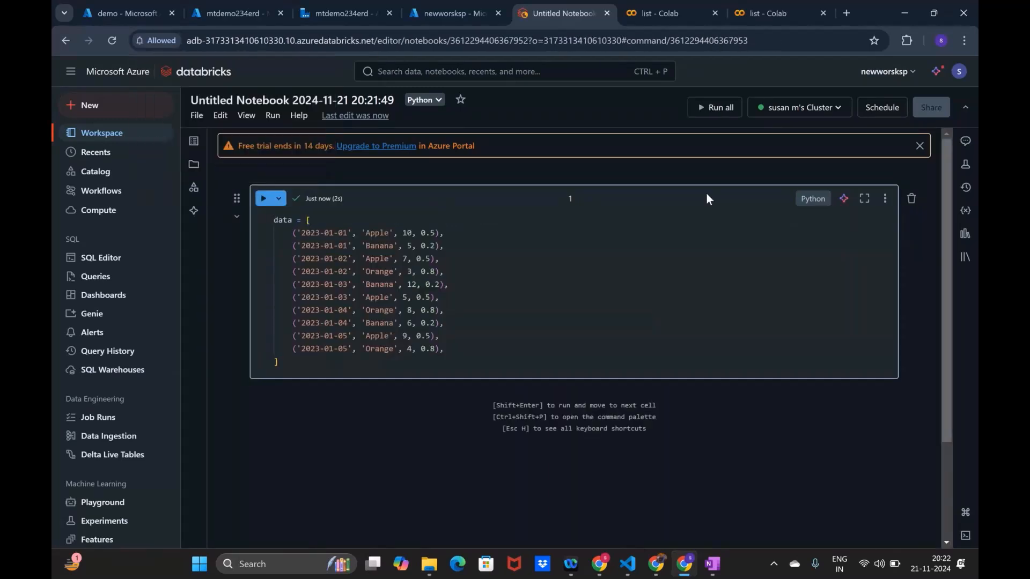
- Switch the first cell's language to SQL, and restore it to Python (Notebook default)
left_click(812, 200)
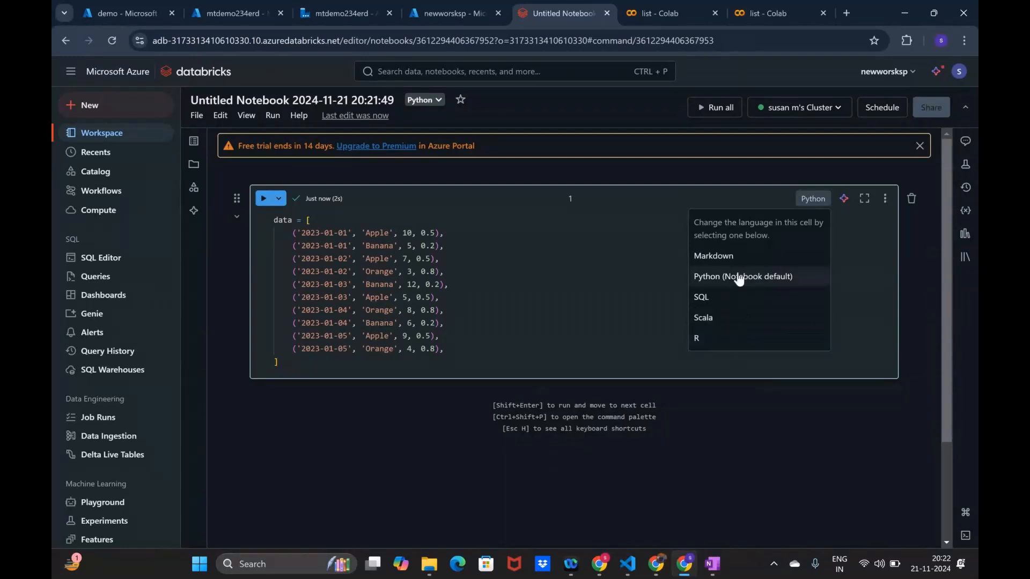
left_click(707, 297)
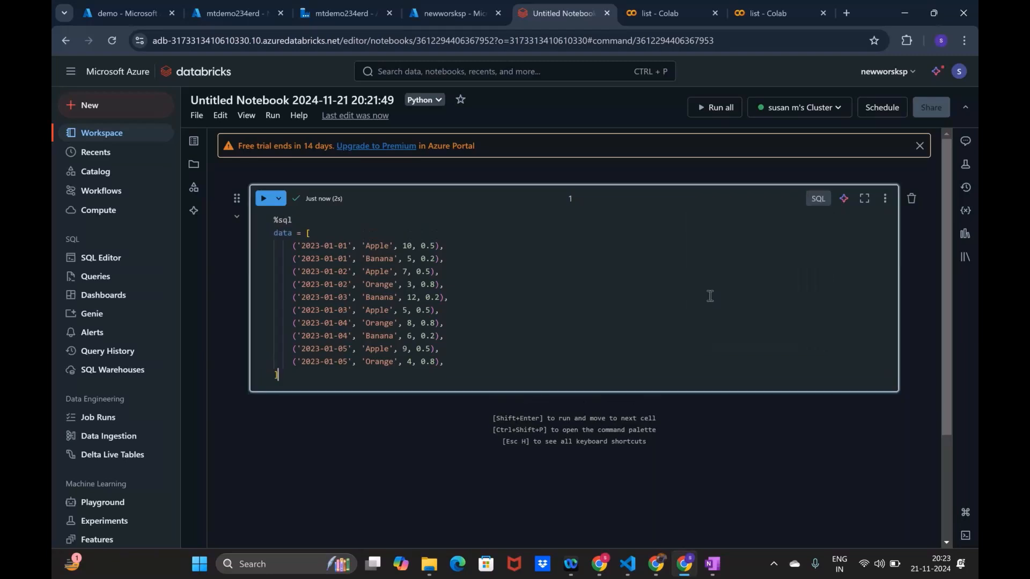
left_click(819, 200)
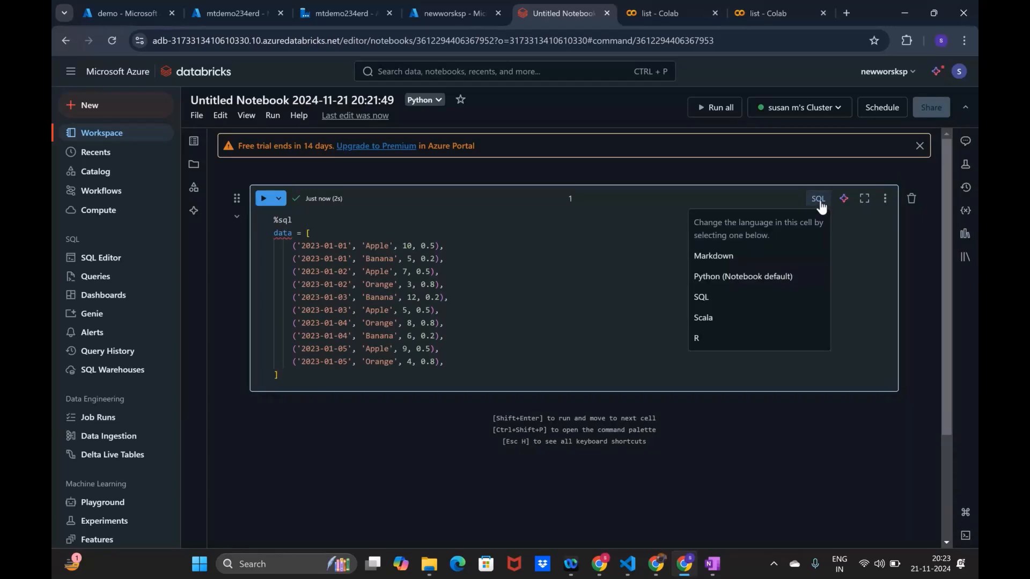
left_click(730, 278)
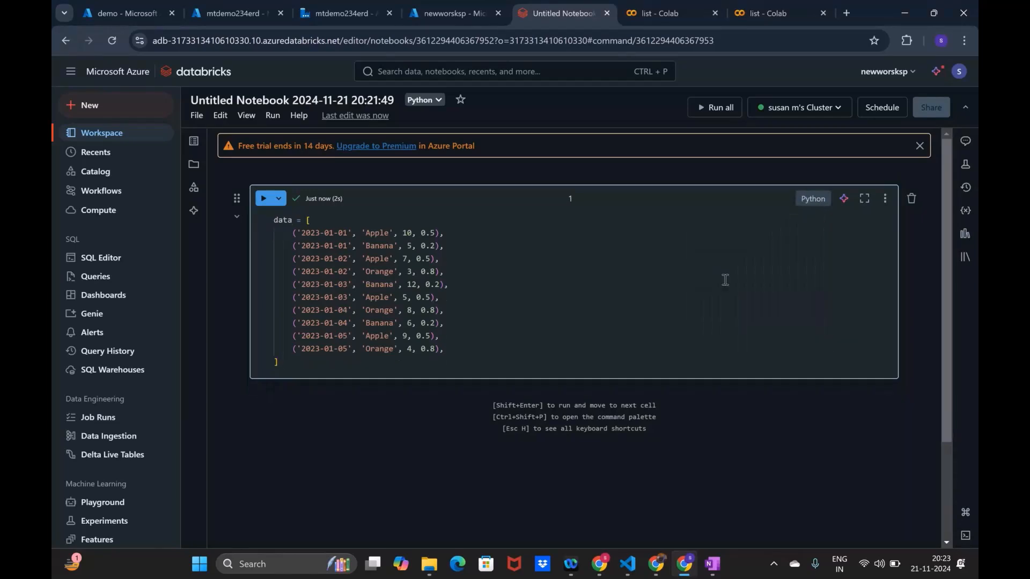
- Add a second cell below the data list, set its language to SQL, and delete the cell
left_click(551, 390)
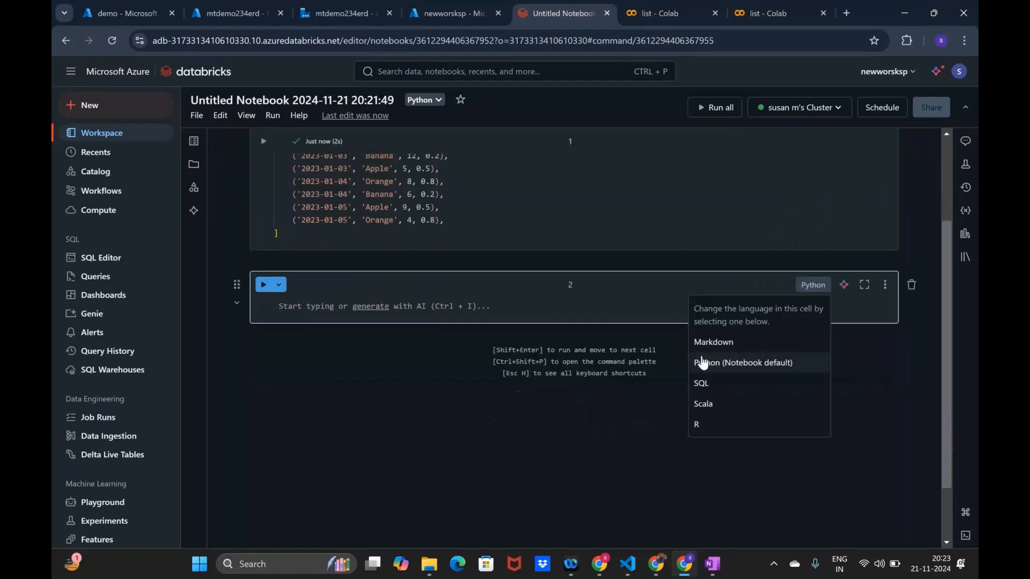
left_click(703, 383)
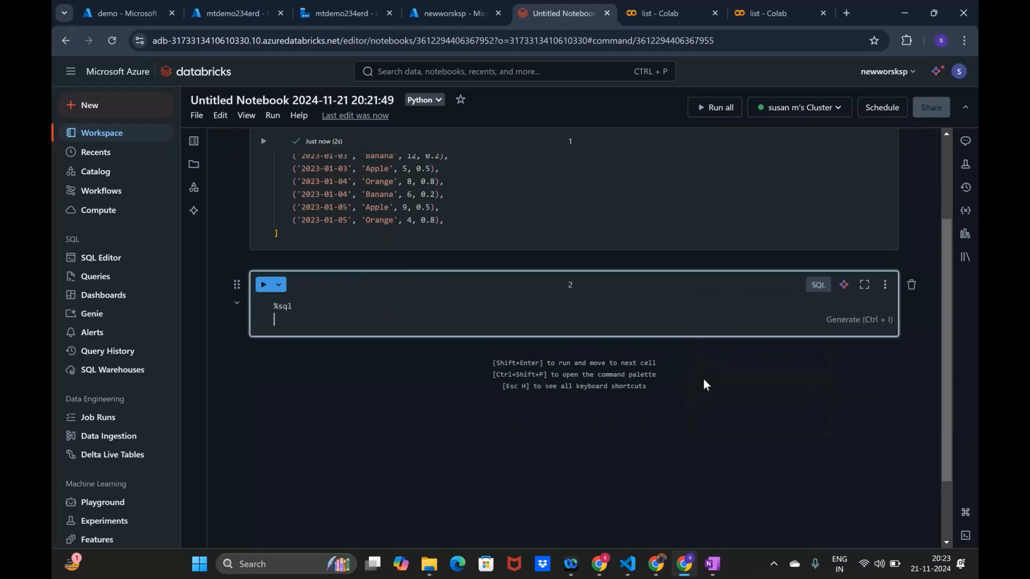
scroll(818, 295, "up", 3)
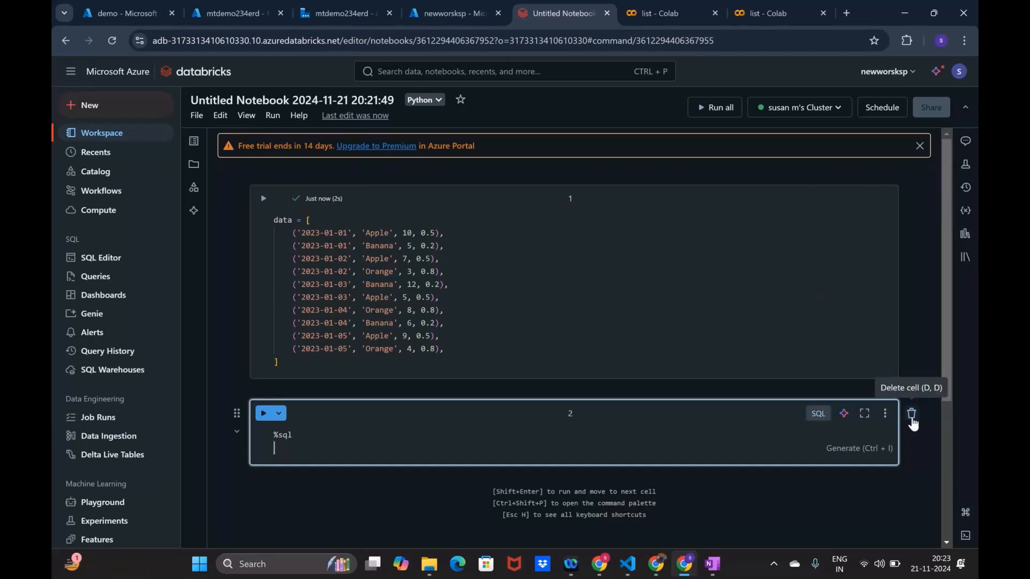
left_click(912, 414)
- Add an empty Python cell below the data list, and highlight the values in the list's first tuples
left_click(555, 394)
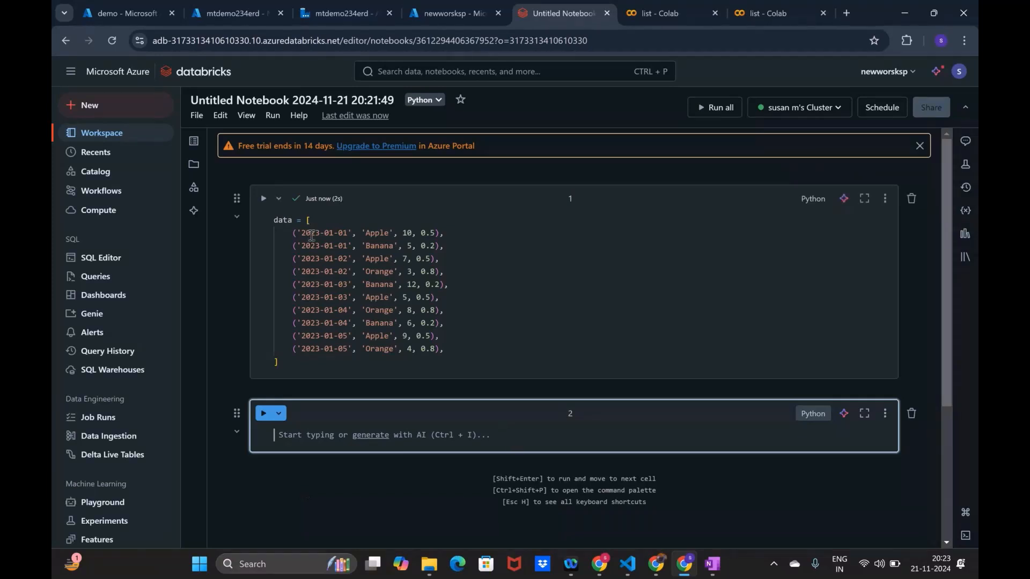
left_click_drag(302, 233, 436, 246)
left_click(419, 233)
left_click(446, 272)
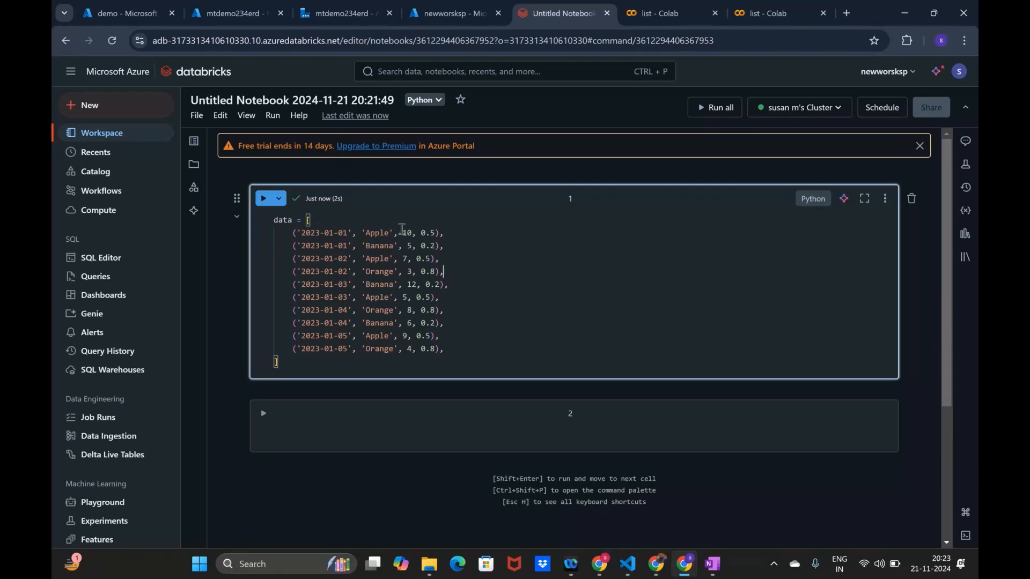
- Add columns = ['Date', 'Product', 'Quantity', 'Price'] below the data list in the first cell, and run it
key("alt+Tab")
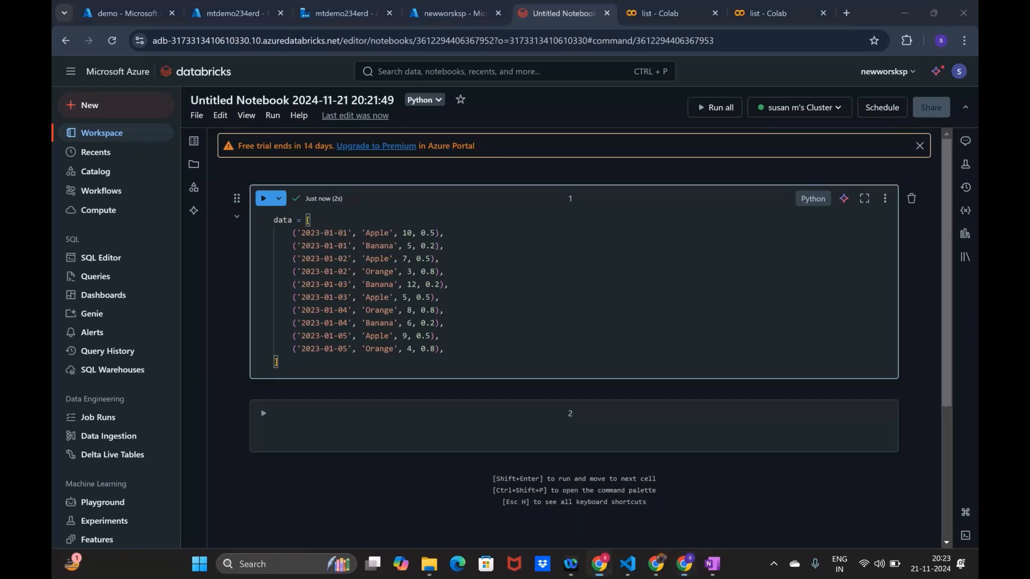
left_click(296, 361)
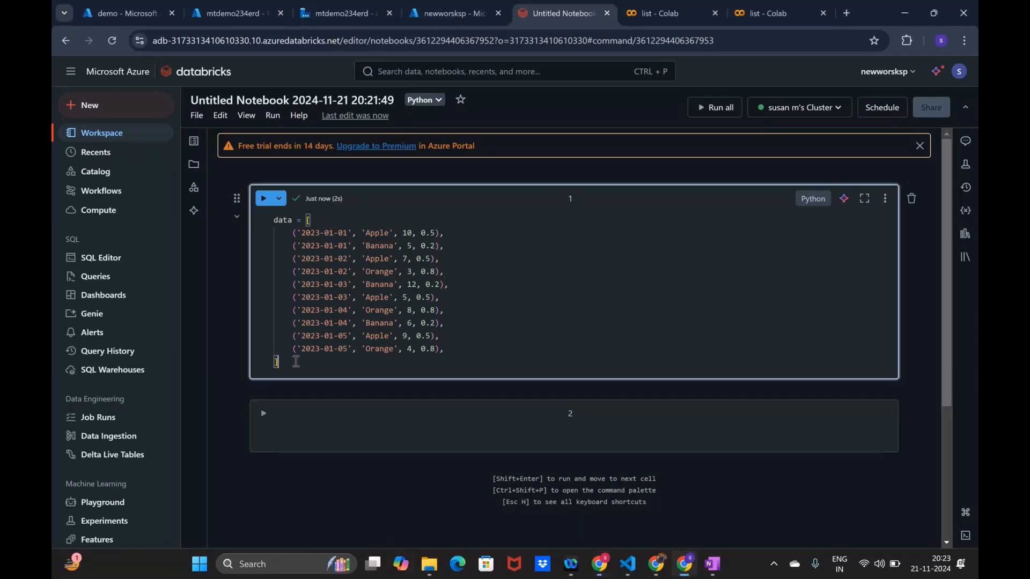
type("columns = ['Date', 'Product', 'Quantity', 'Price']")
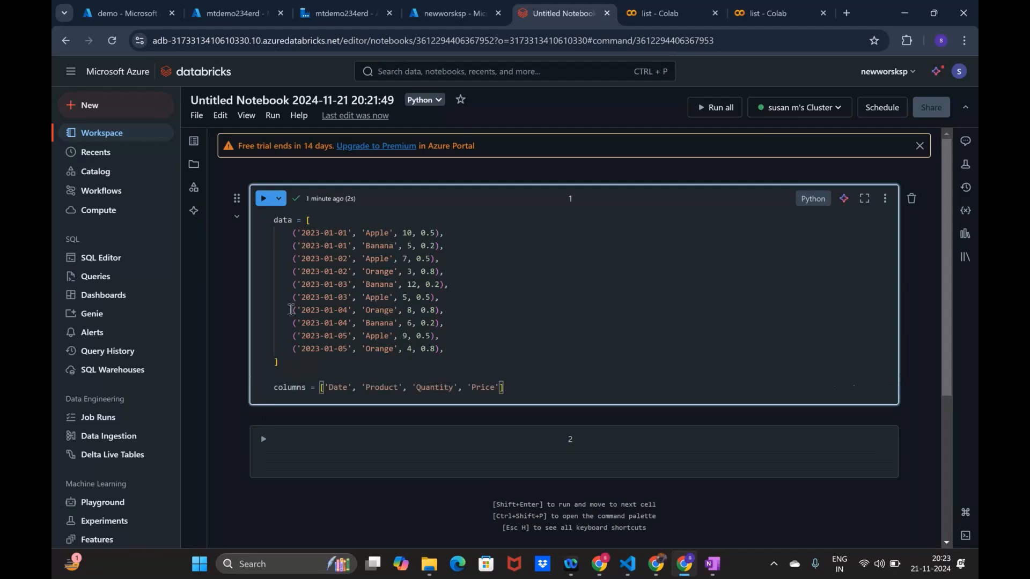
left_click(263, 199)
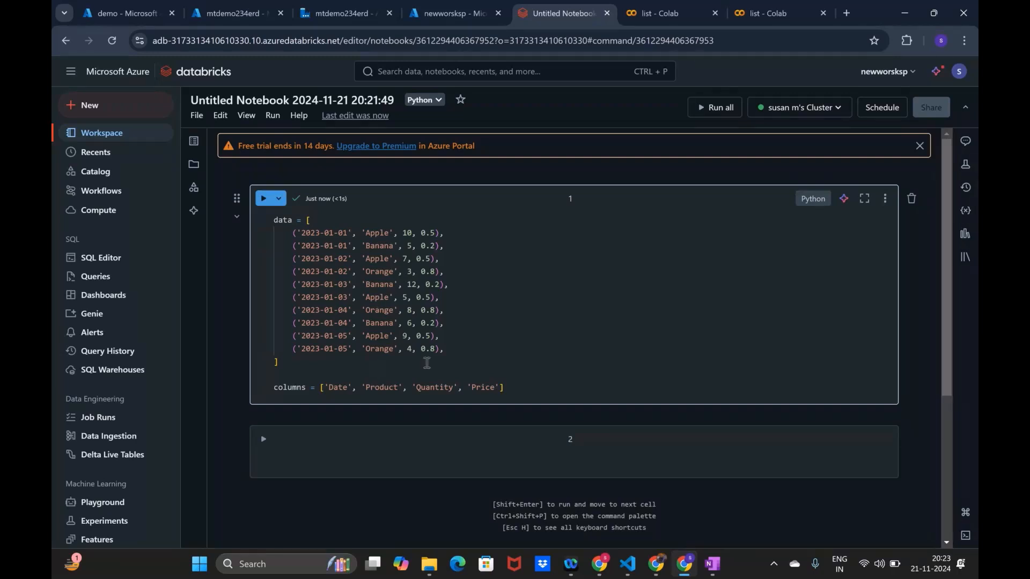
- Add blank lines below the columns definition, and highlight the data and columns code together
left_click(556, 386)
key("Return")
key("Return")
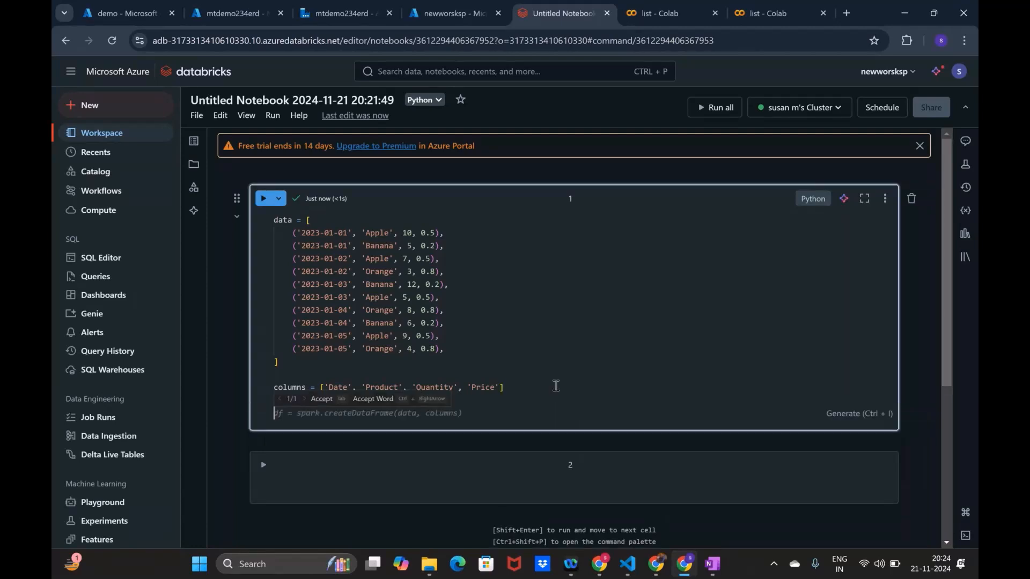
left_click(556, 385)
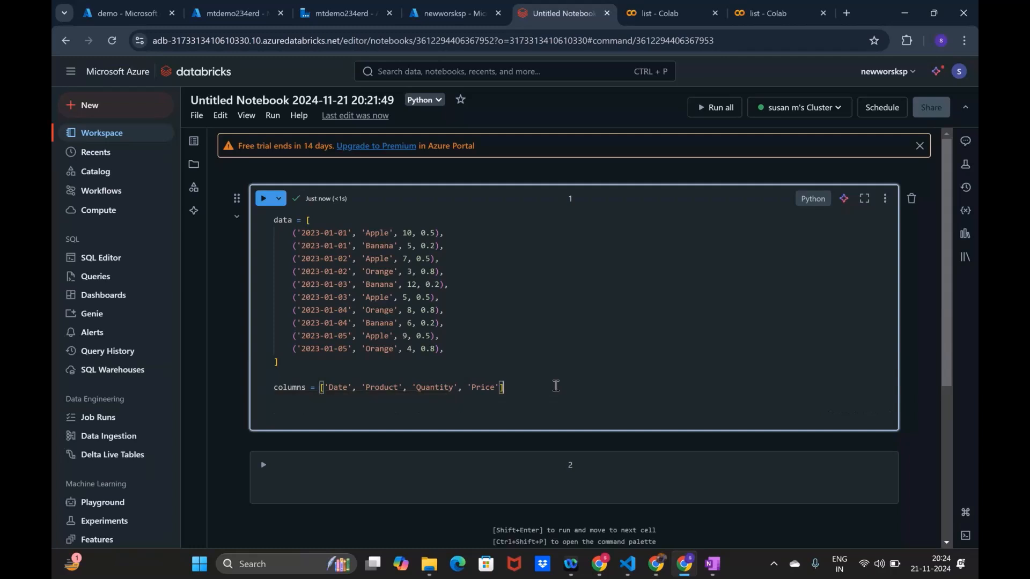
key("Return")
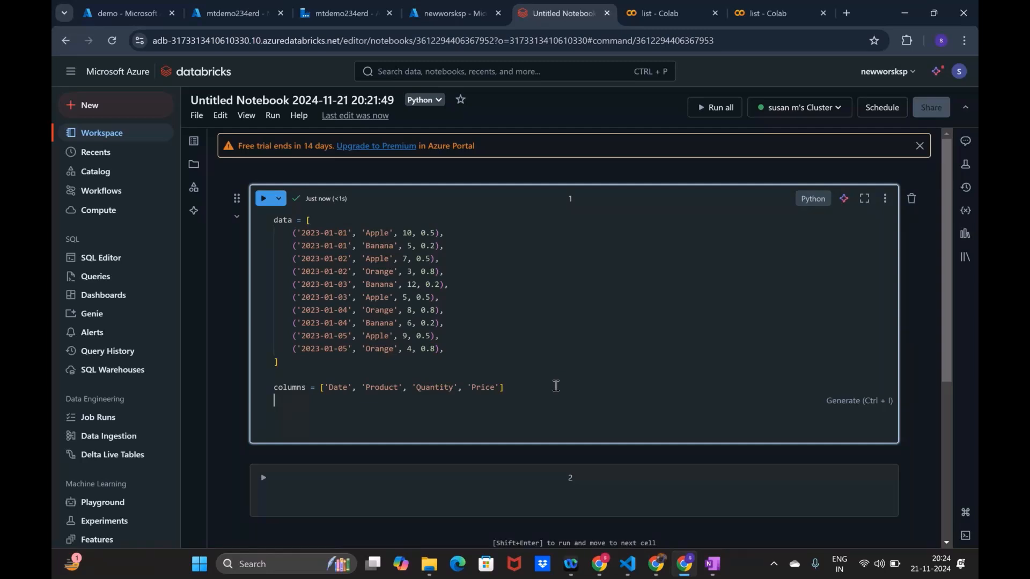
left_click_drag(557, 386, 253, 220)
left_click(535, 390)
key("Return")
key("Return")
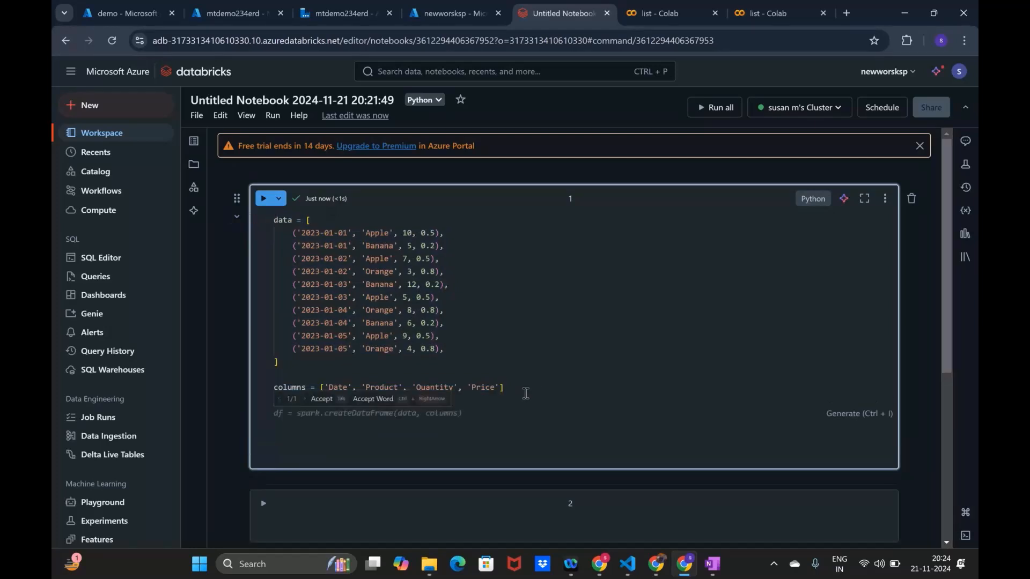
- Start a new statement below the columns definition with the variable name sales_df
type("s")
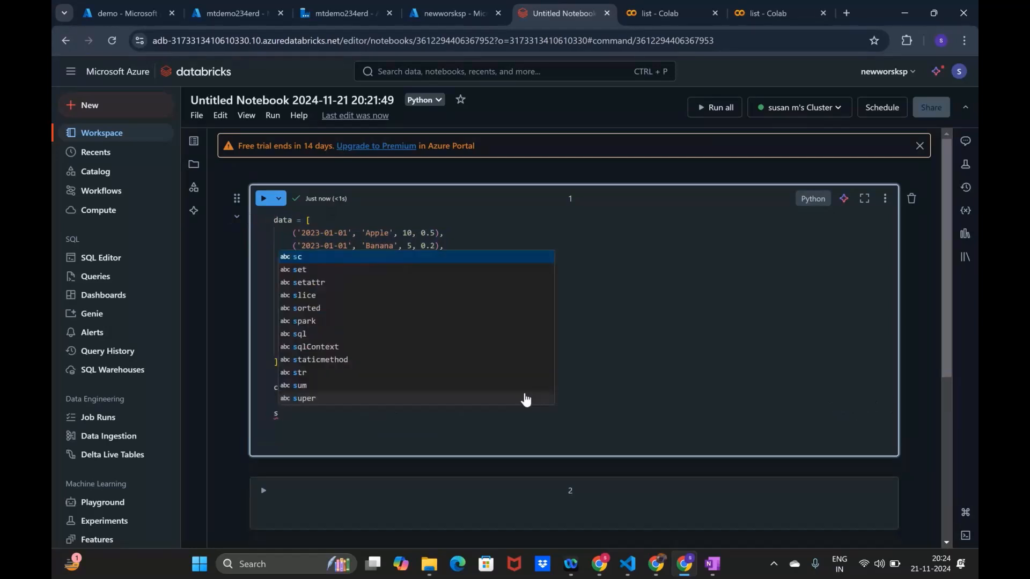
type("sales")
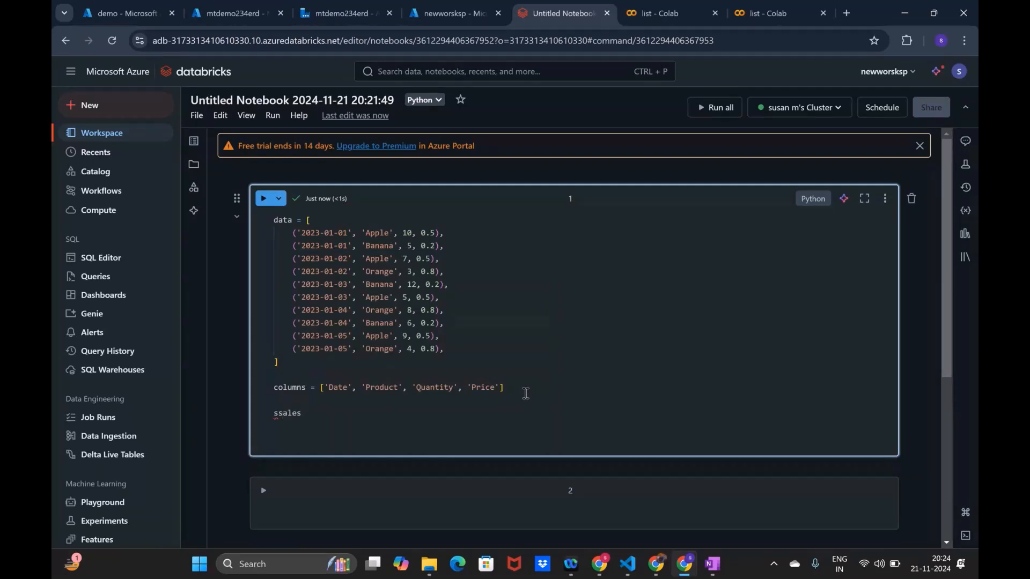
key("BackSpace")
key("BackSpace")
key("BackSpace")
key("BackSpace")
key("BackSpace")
type("ales_df")
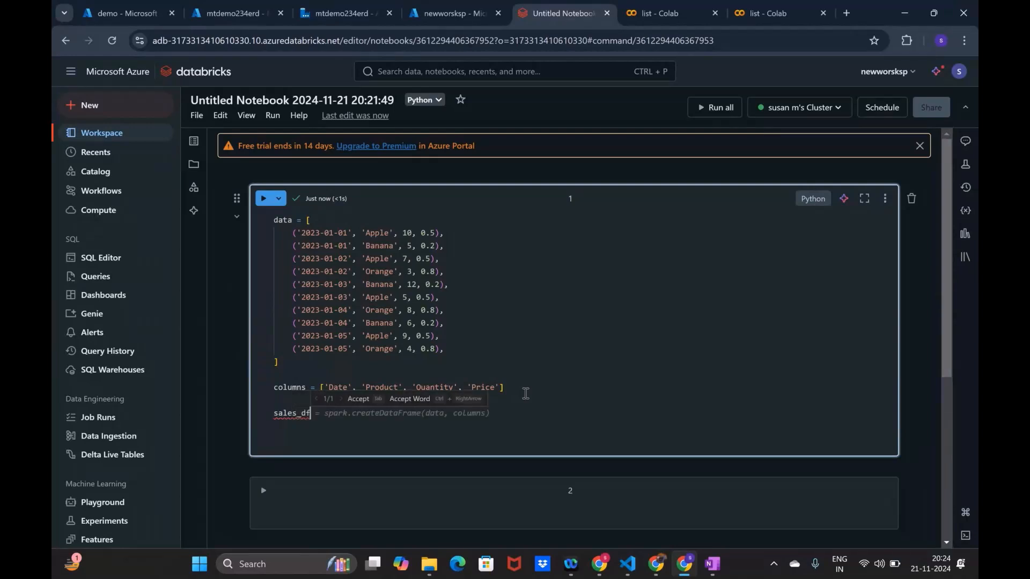
- Assign a spark.createDataFrame() call to sales_df, leaving its parentheses empty
type(" =spar")
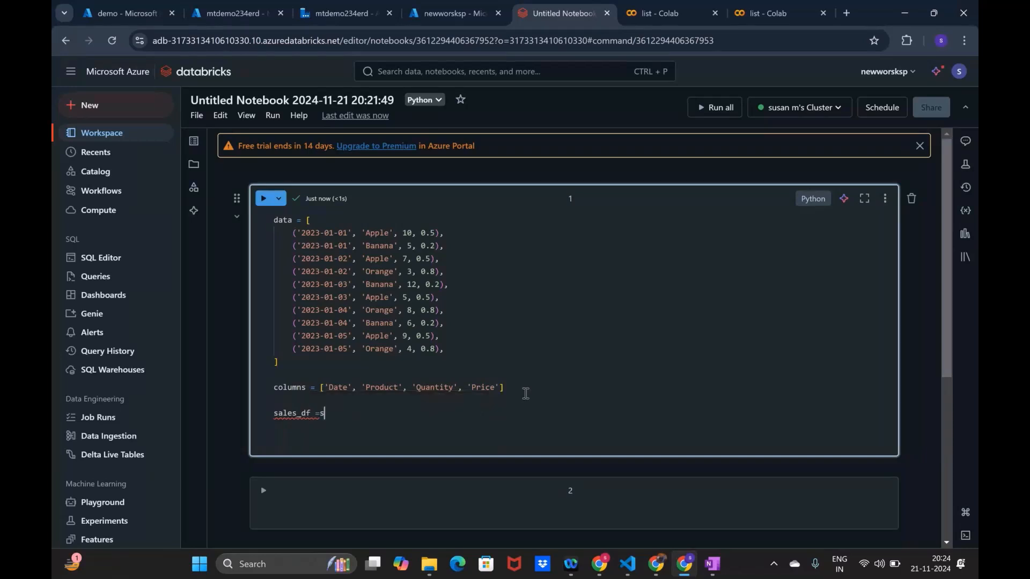
key("BackSpace")
key("BackSpace")
key("BackSpace")
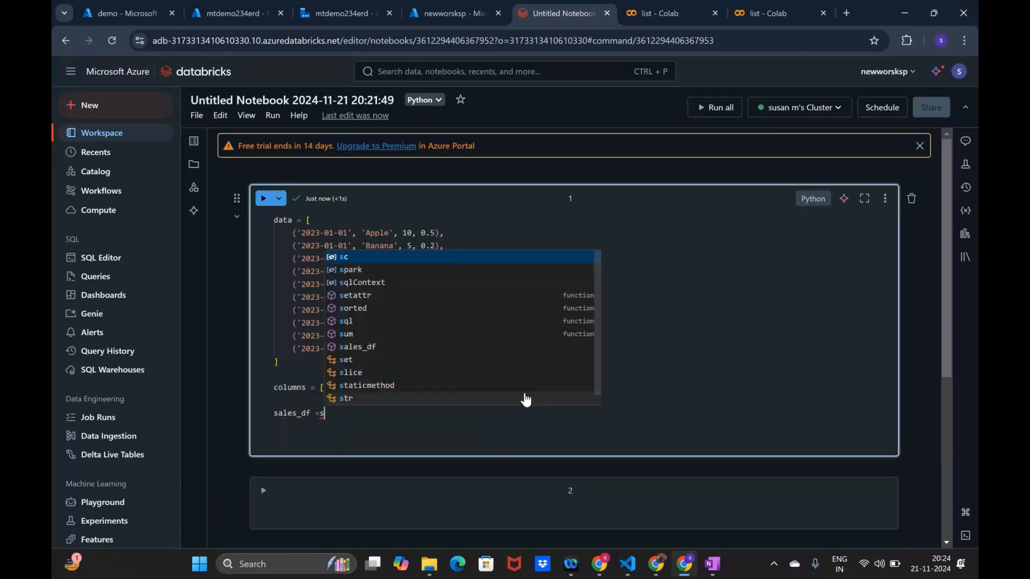
key("BackSpace")
type("sp")
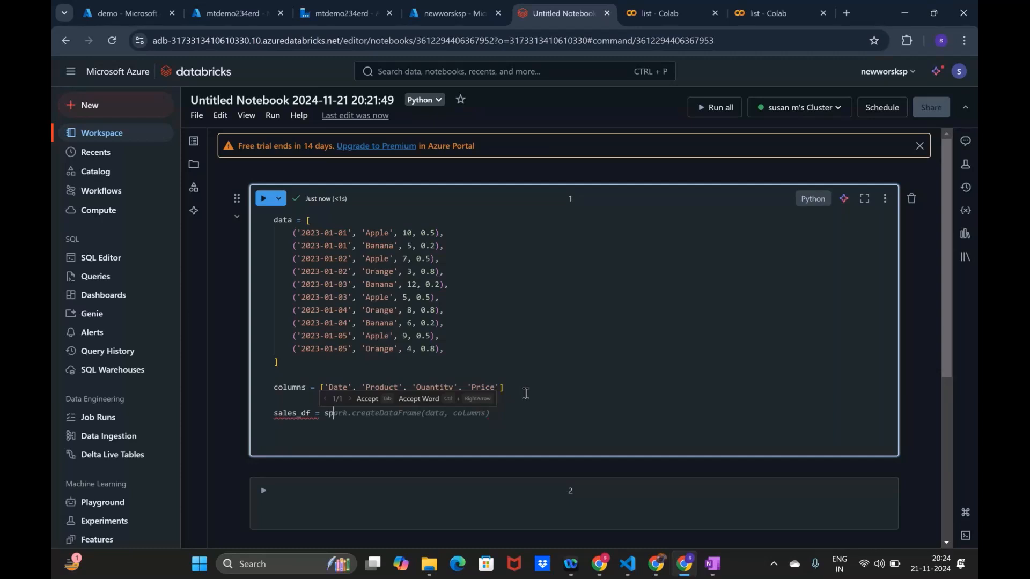
type("ark.cr")
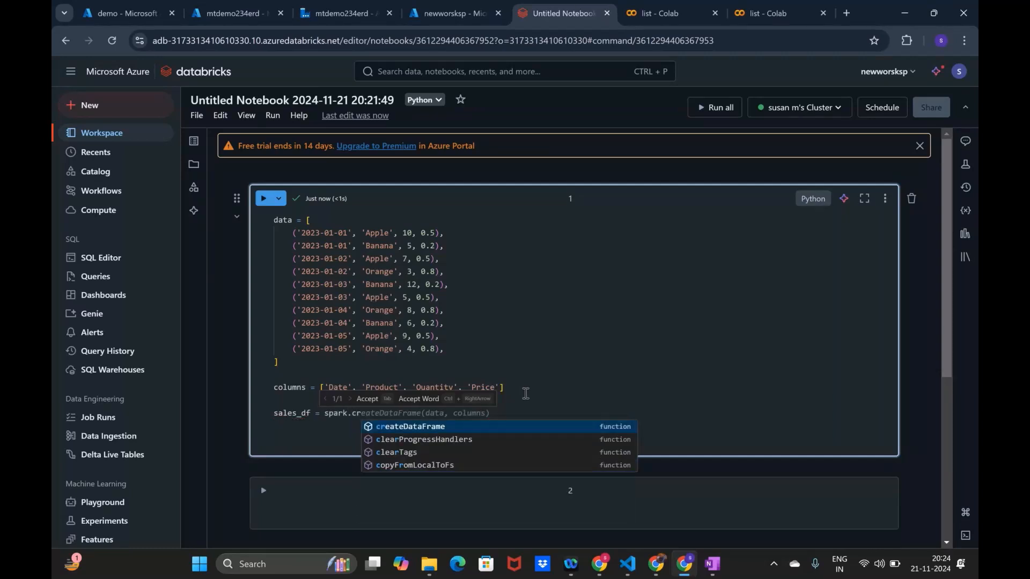
type("eateDataFr")
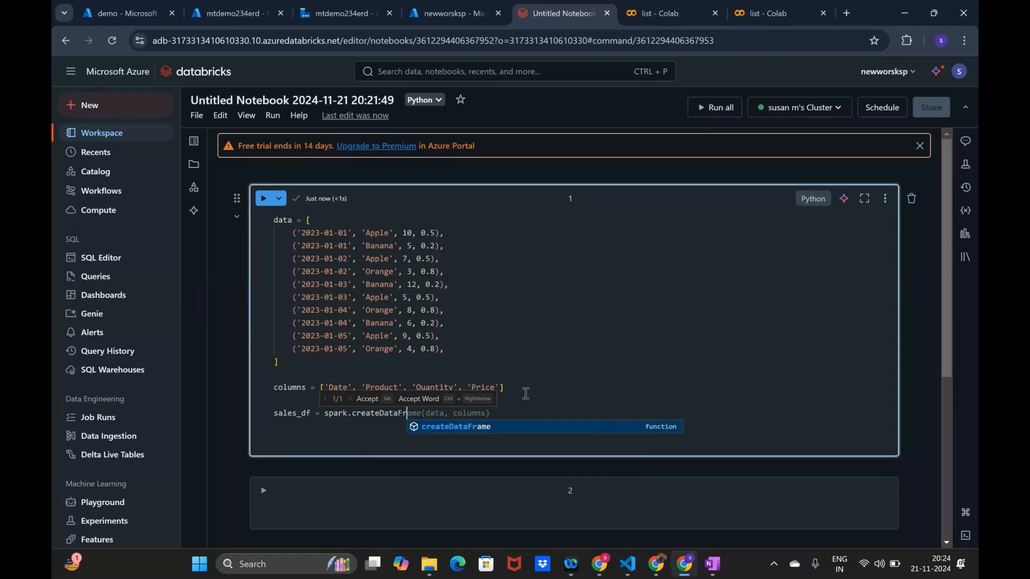
type("ame")
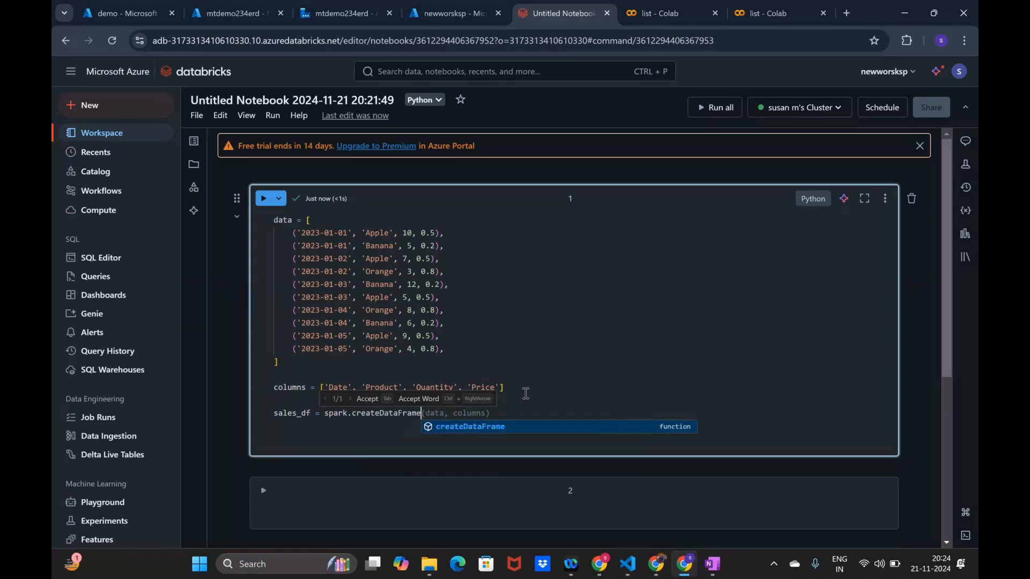
type("(")
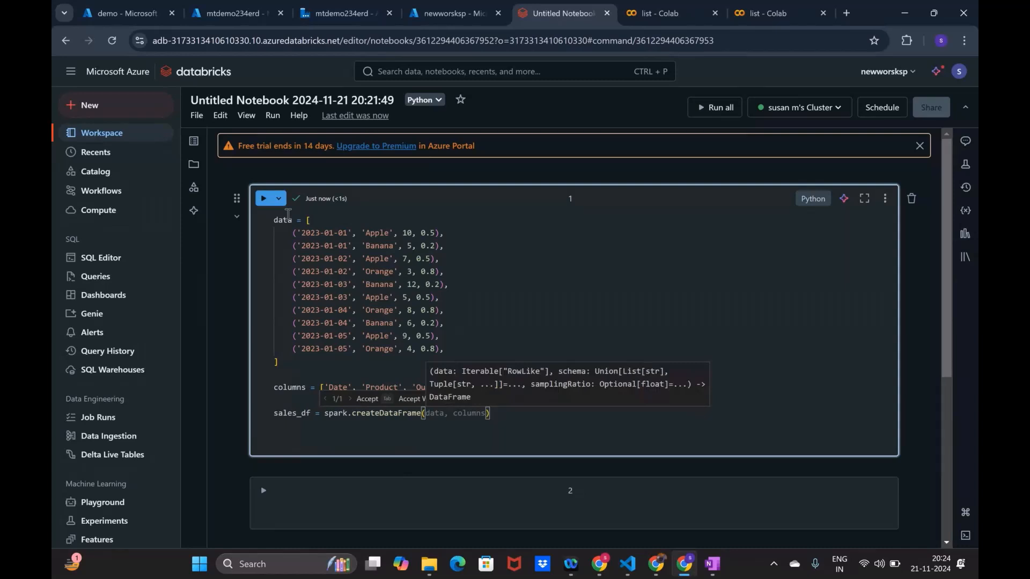
- Highlight the data variable's name, and return to the end of the createDataFrame call
left_click(294, 222)
left_click_drag(294, 222, 277, 221)
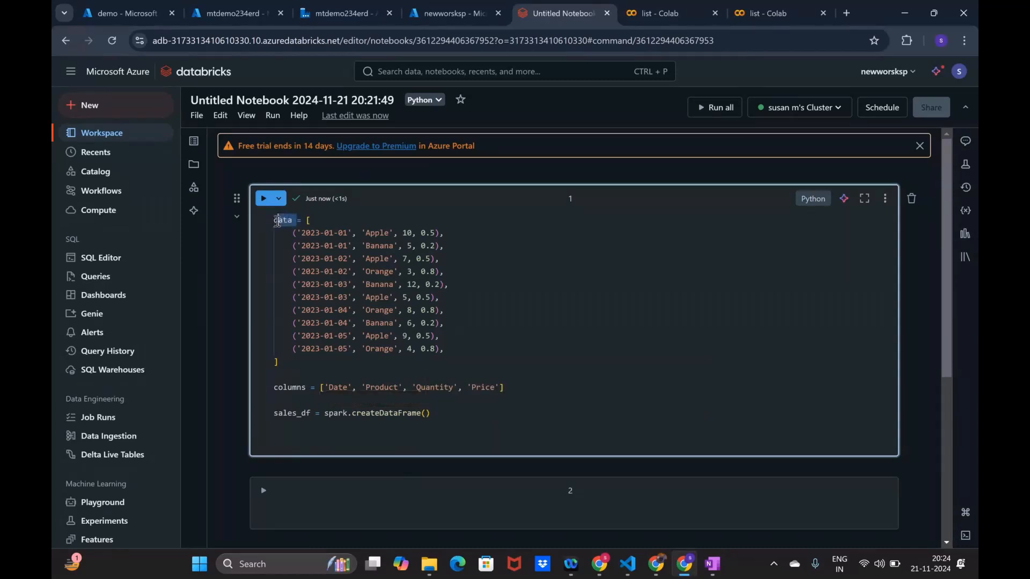
left_click(438, 413)
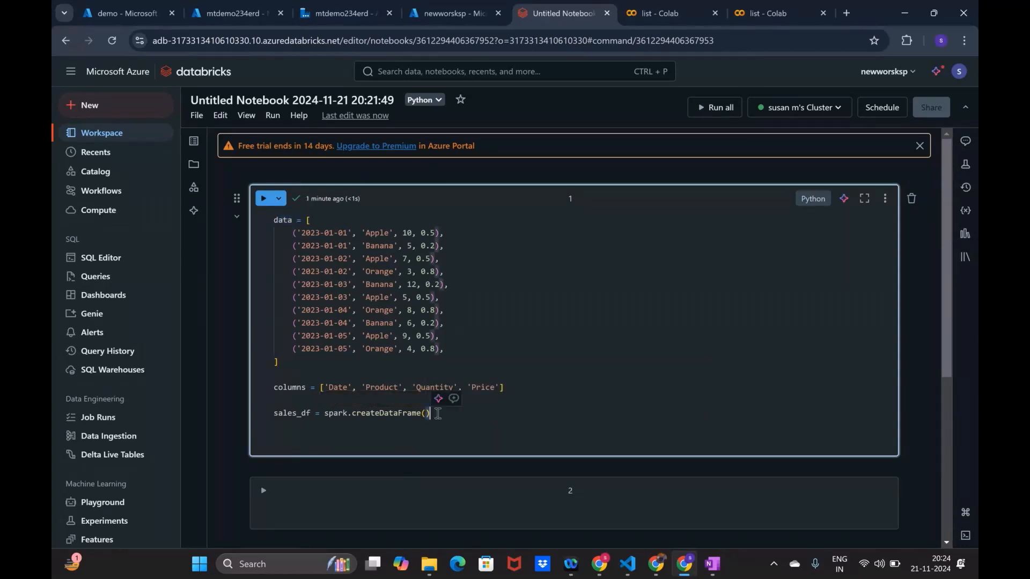
- Complete the createDataFrame call with the arguments data and columns, and run the first cell
key("Left")
type("data")
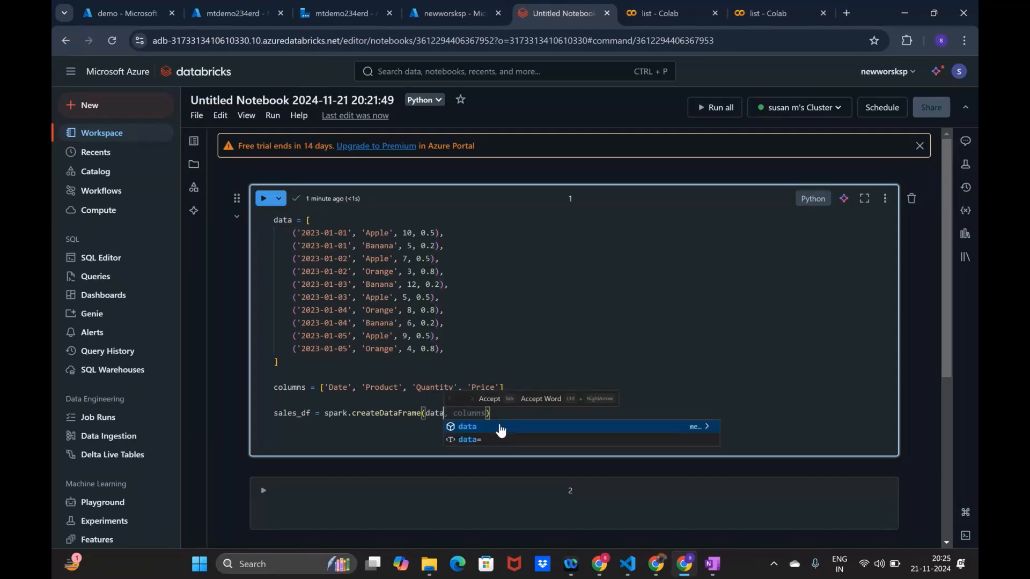
type(",")
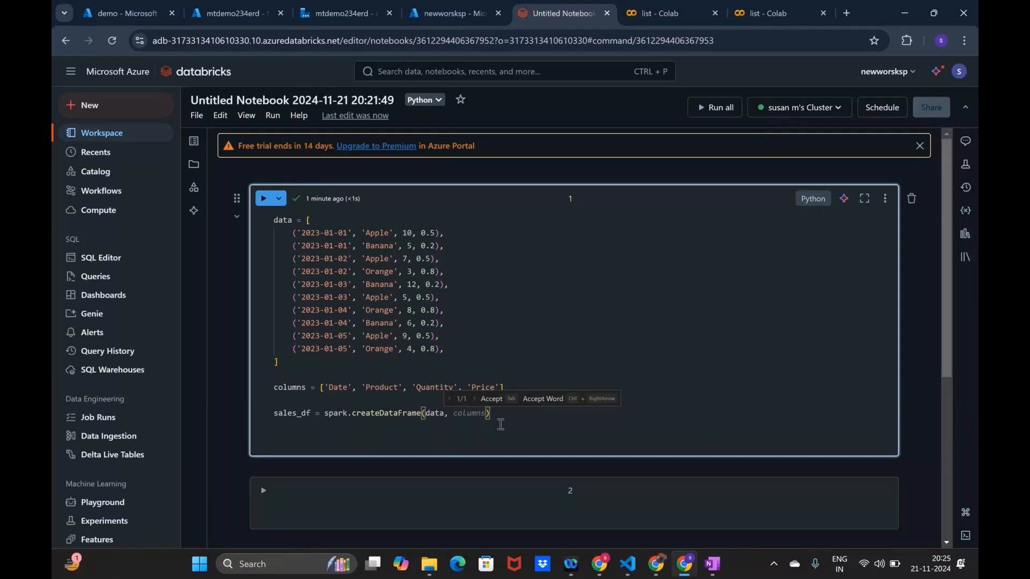
key("Tab")
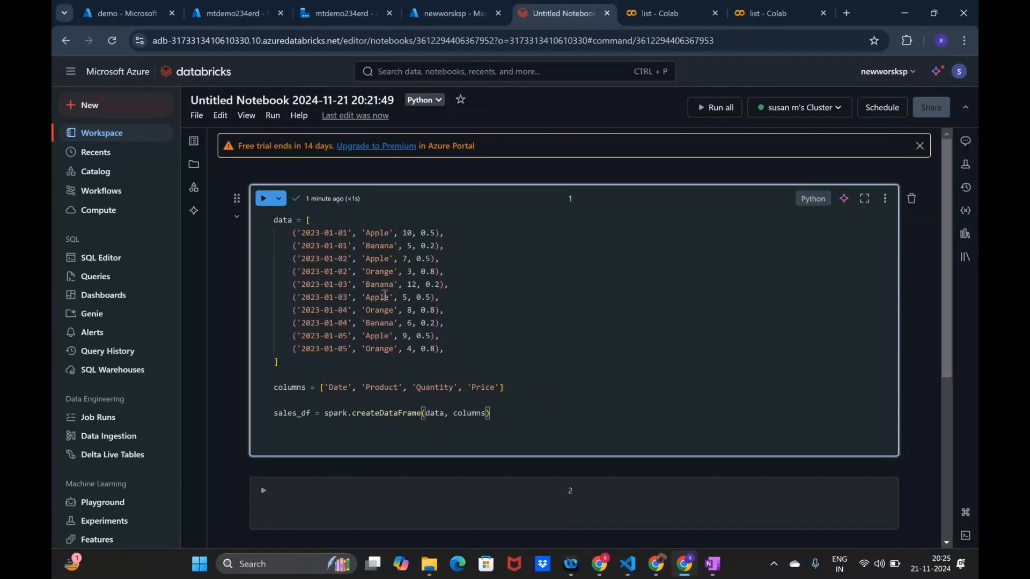
key("ctrl+Return")
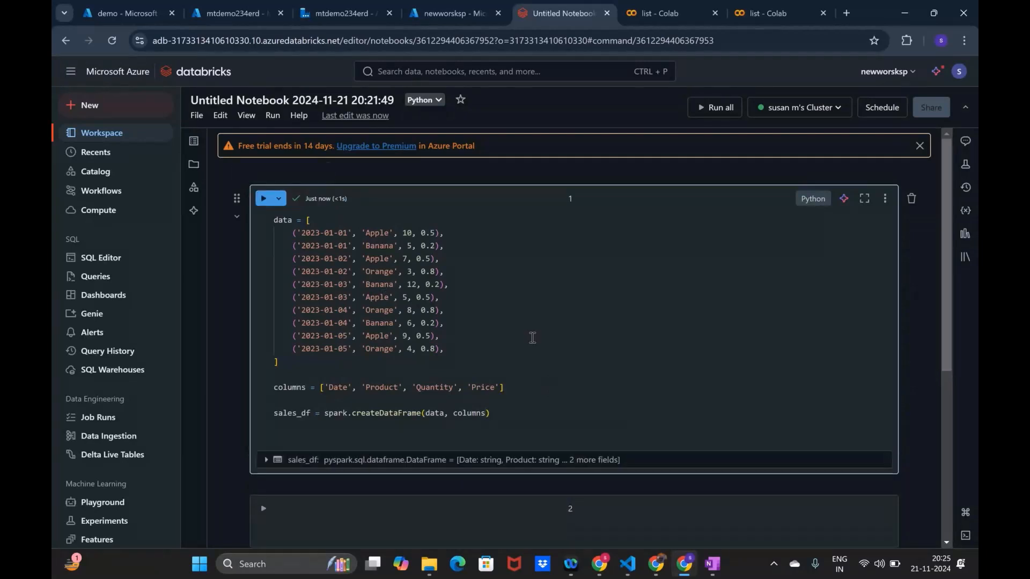
- Examine the sales_df assignment and its spark.createDataFrame call with the data and columns arguments in the first cell
scroll(533, 338, "down", 2)
left_click_drag(310, 284, 271, 286)
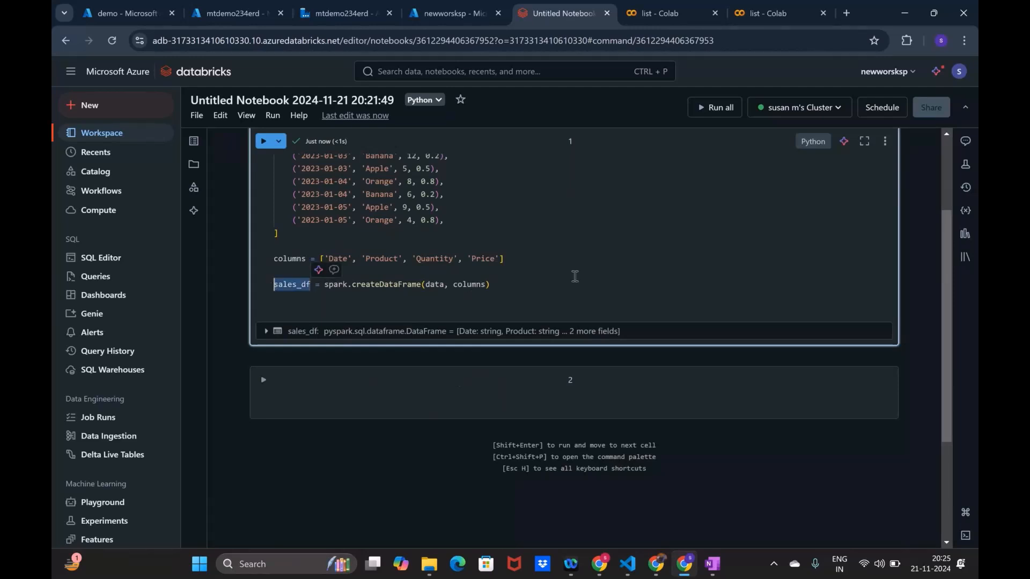
triple_click(562, 293)
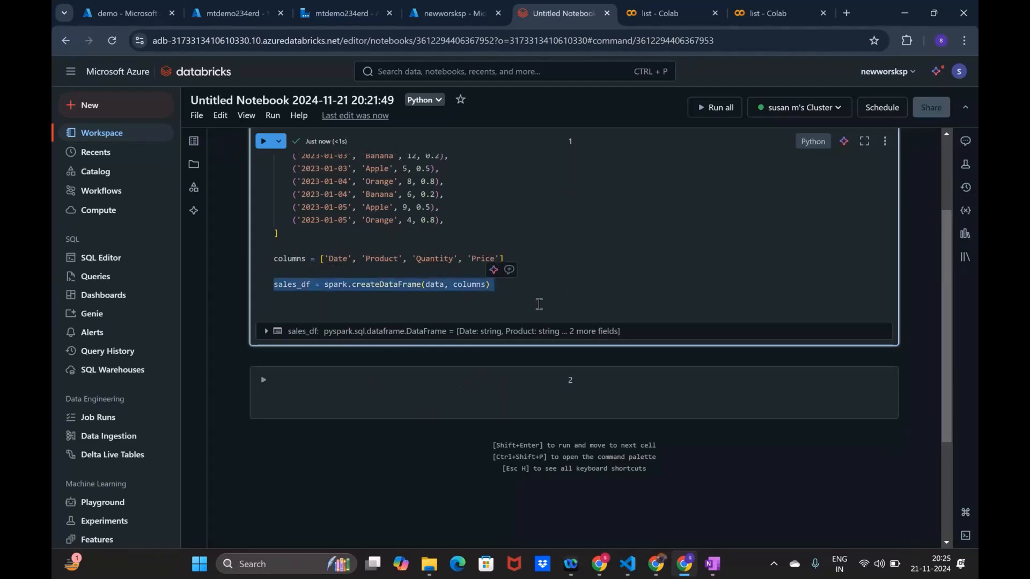
left_click(556, 306)
left_click_drag(504, 286, 273, 285)
left_click(595, 302)
left_click_drag(490, 285, 422, 286)
left_click(335, 289)
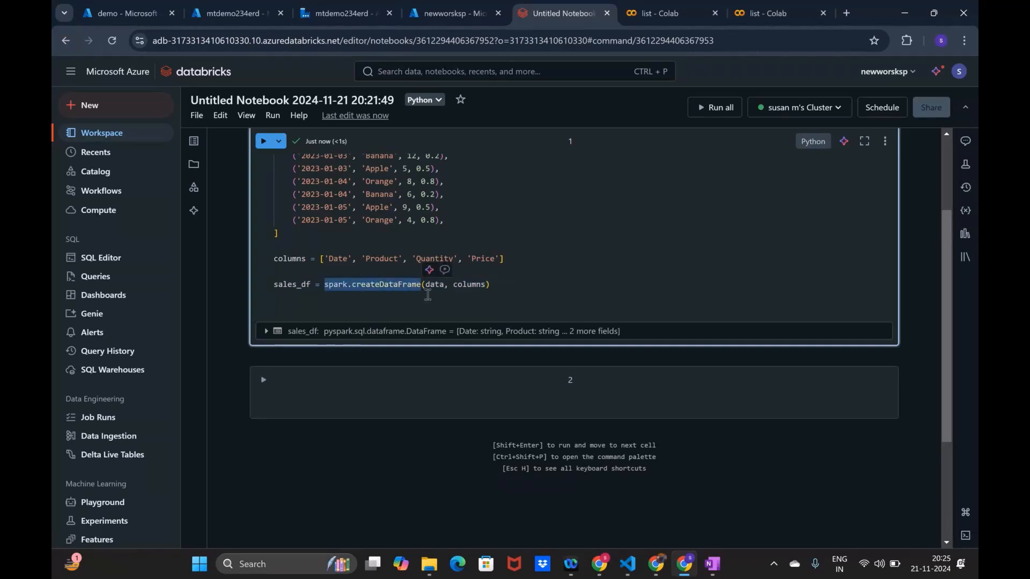
- Enter sales_df.printSchema() in the second cell, run it and review the data types of the columns
left_click(414, 381)
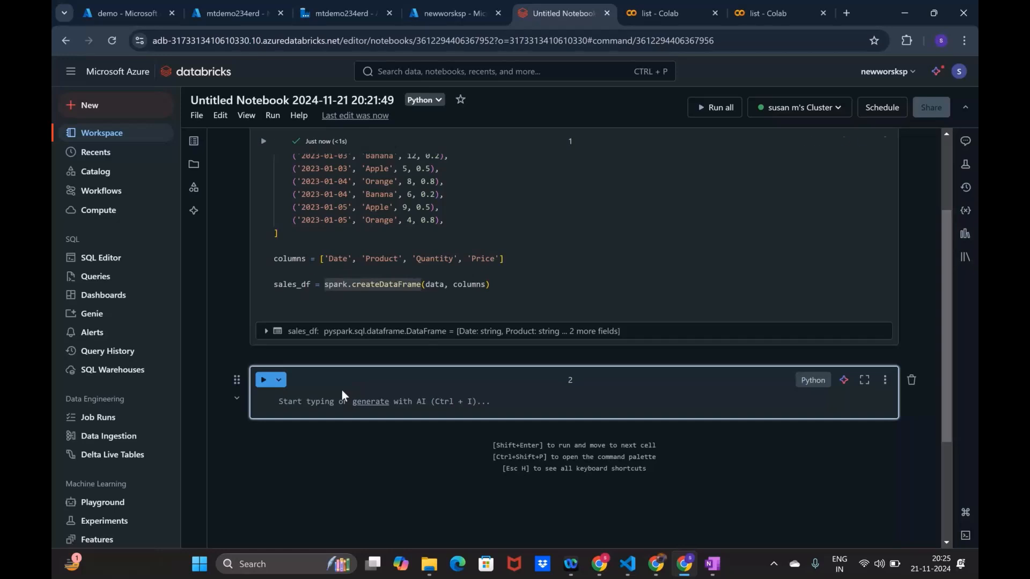
left_click_drag(310, 285, 273, 286)
key("ctrl+c")
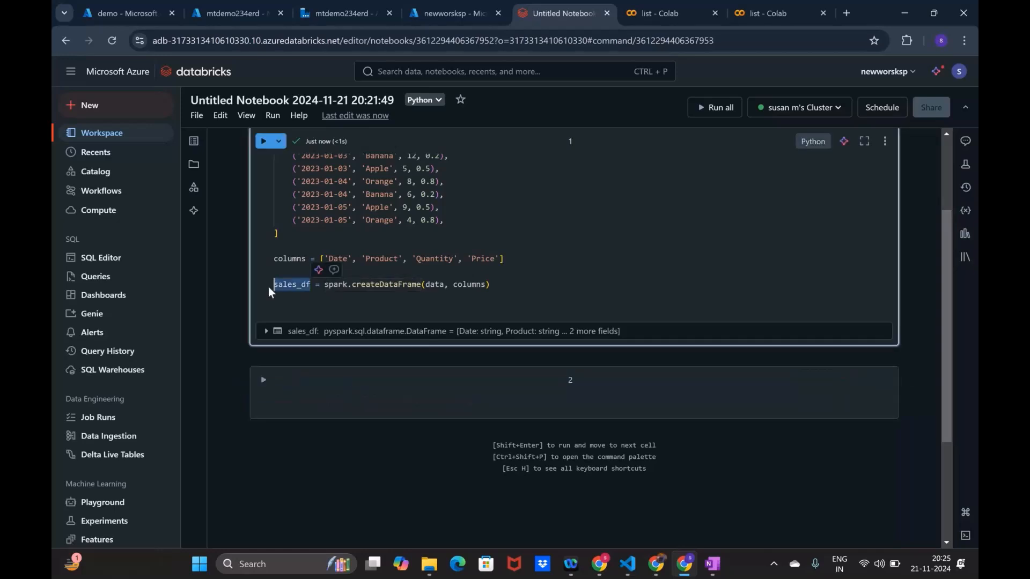
left_click(322, 397)
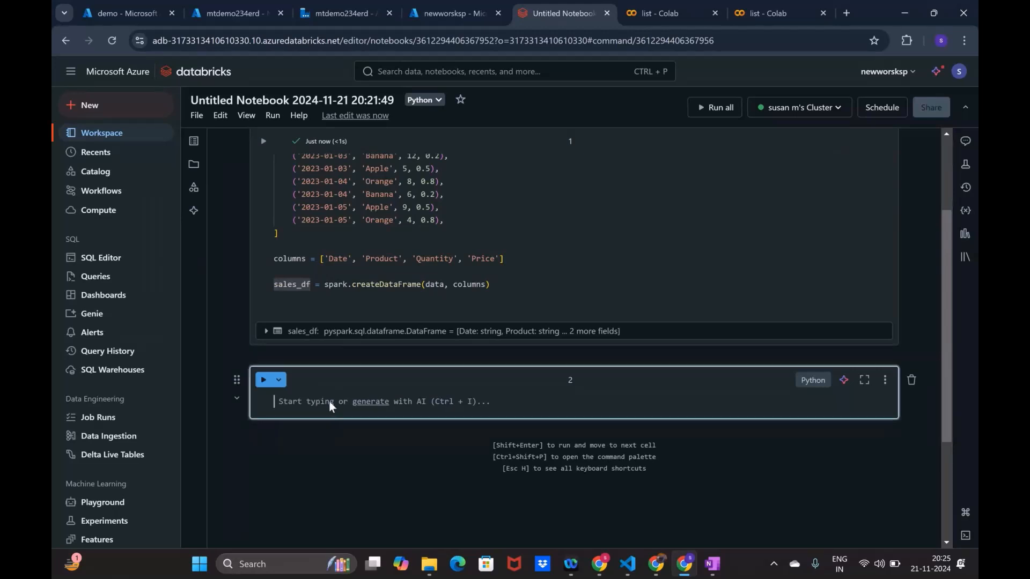
key("ctrl+v")
type(".print")
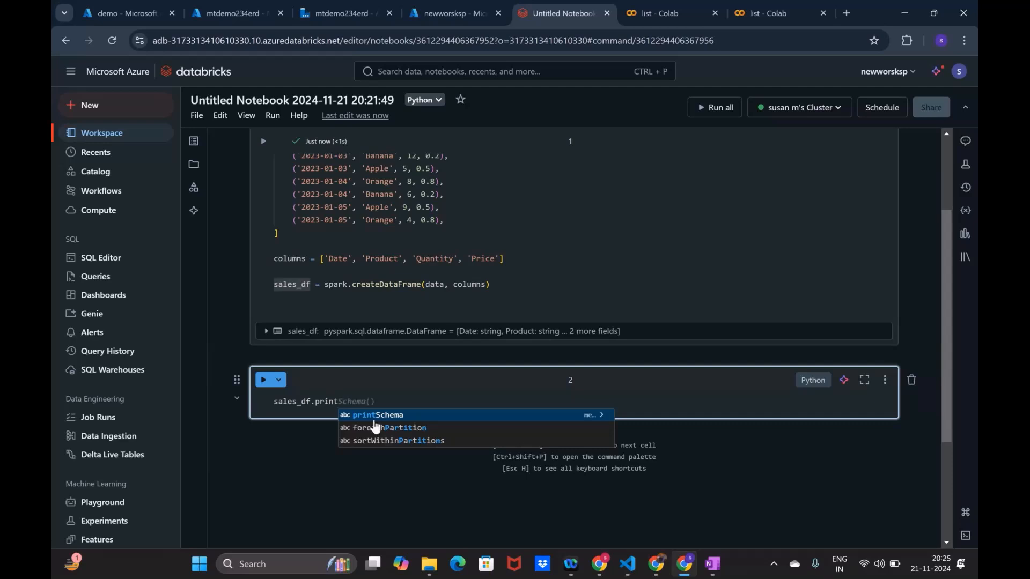
key("Tab")
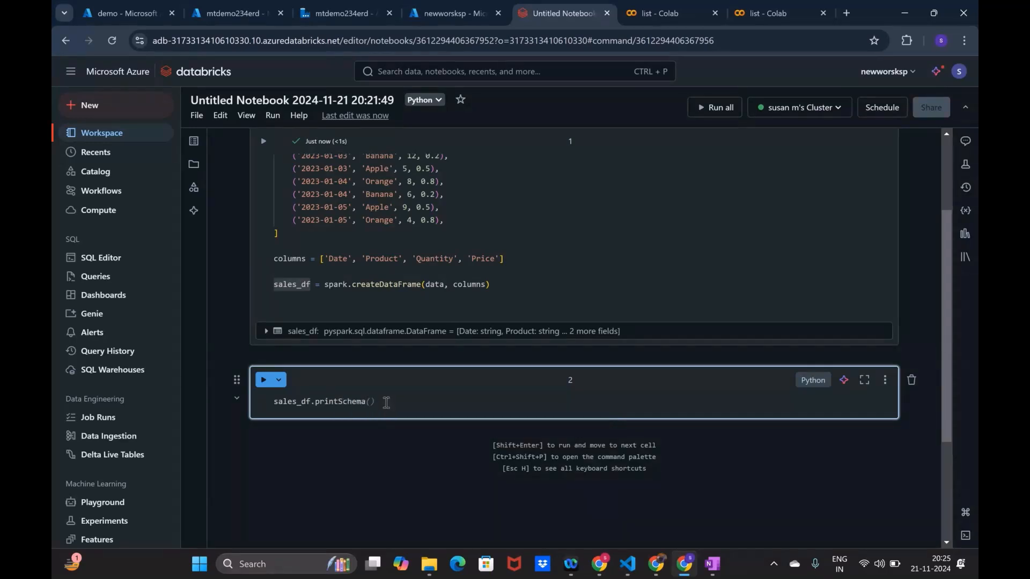
left_click(264, 380)
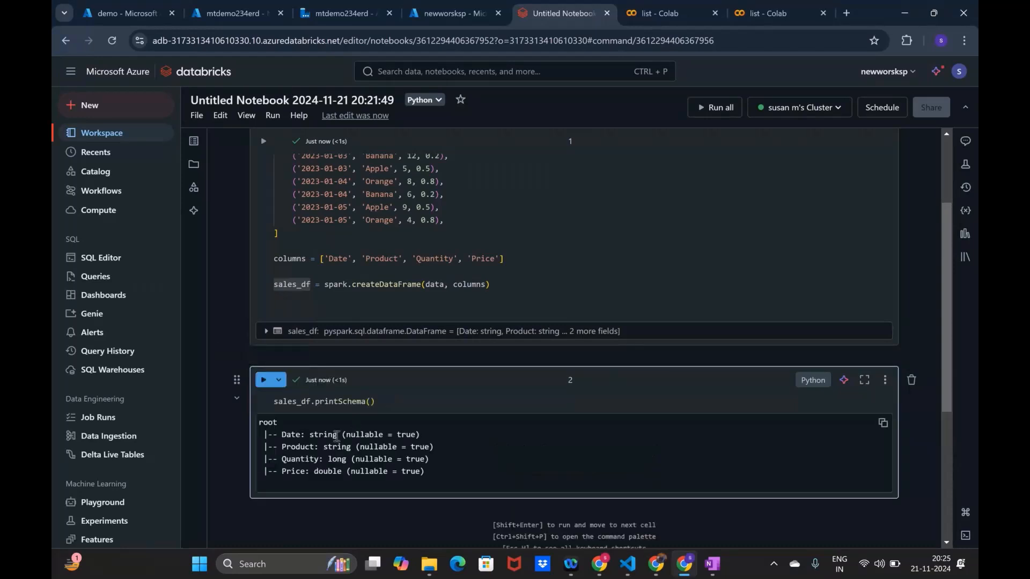
left_click_drag(325, 451, 325, 455)
left_click(326, 460)
left_click_drag(316, 472, 369, 472)
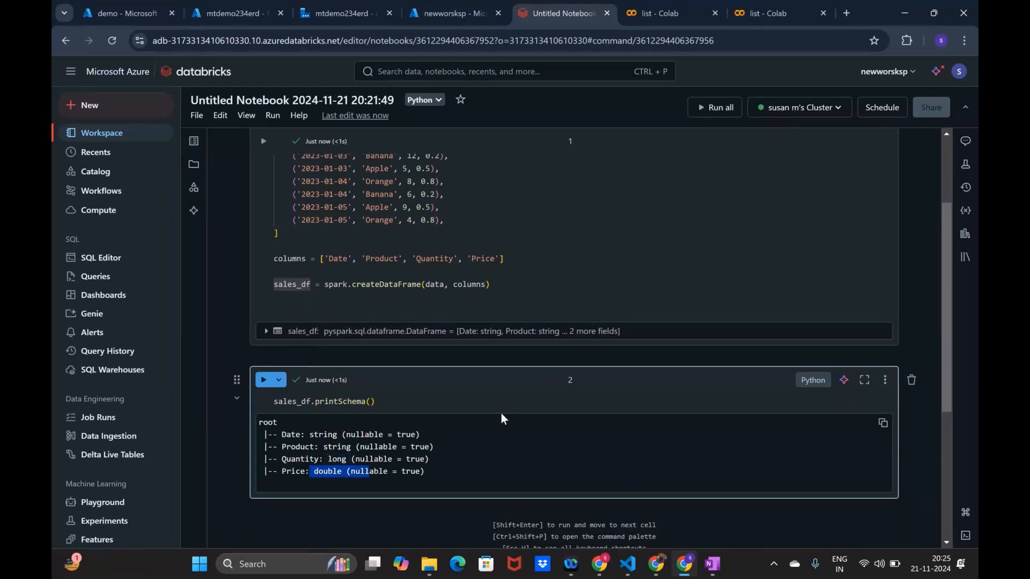
- Add a third code cell containing sales_df.show() and run it to display the DataFrame rows
scroll(520, 424, "down", 1)
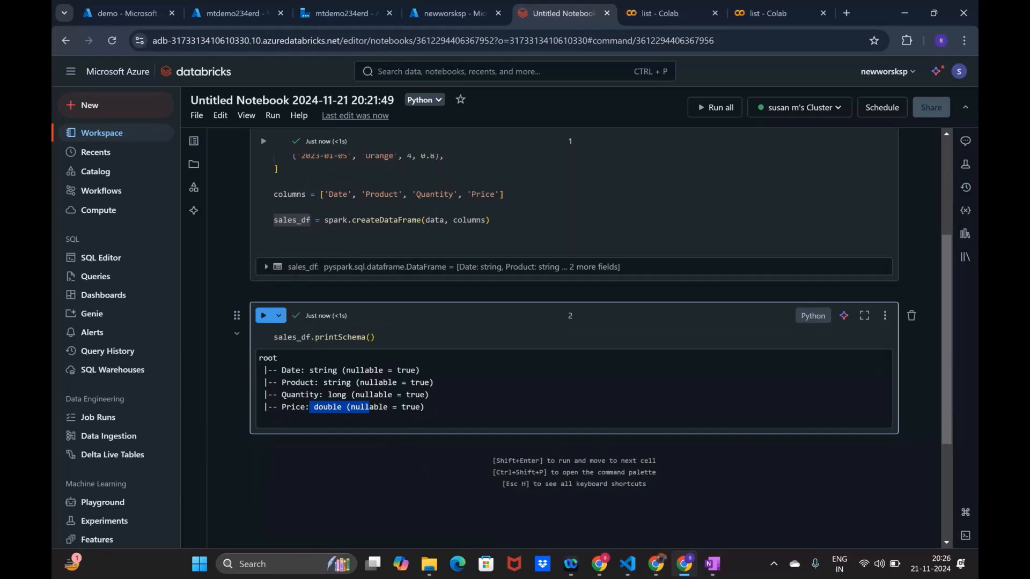
left_click(419, 338)
left_click(545, 446)
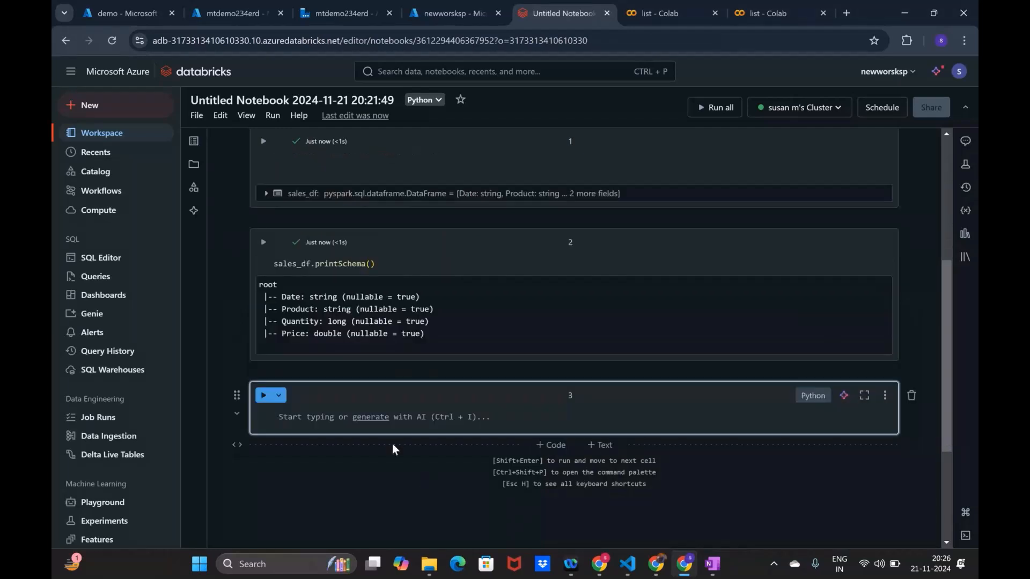
scroll(507, 391, "up", 5)
type("sales")
key("Escape")
type("_df.")
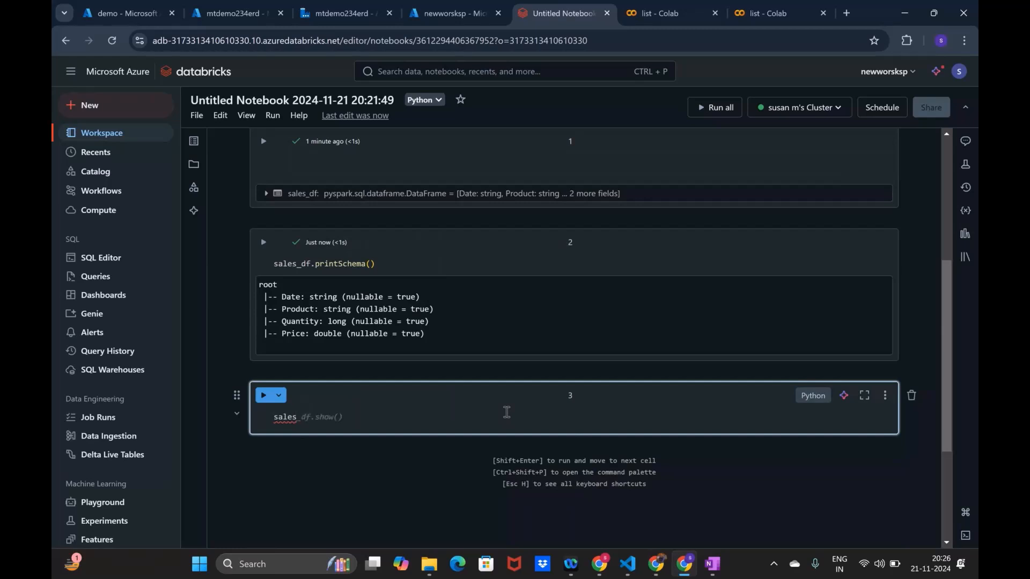
type("show")
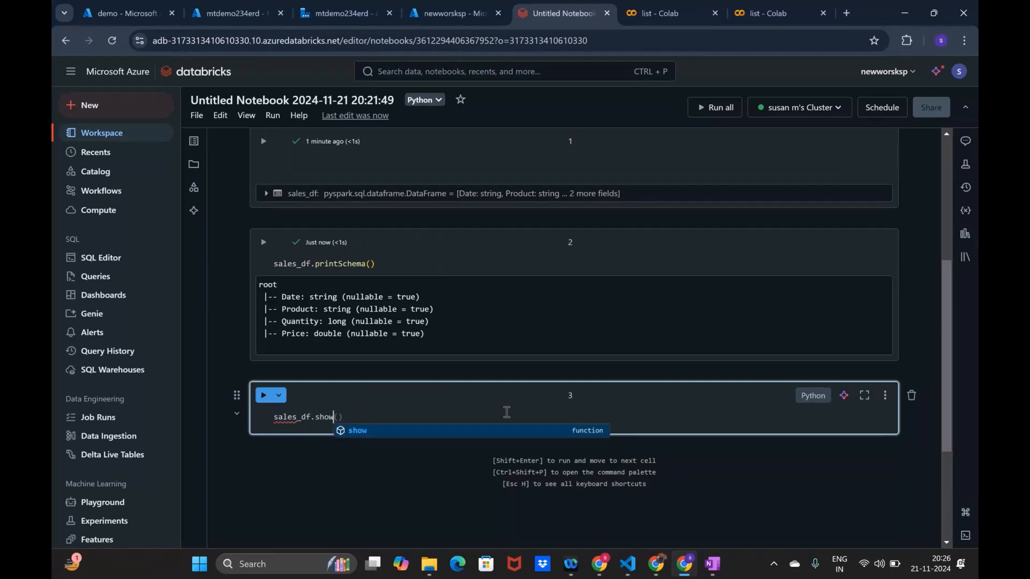
type("(")
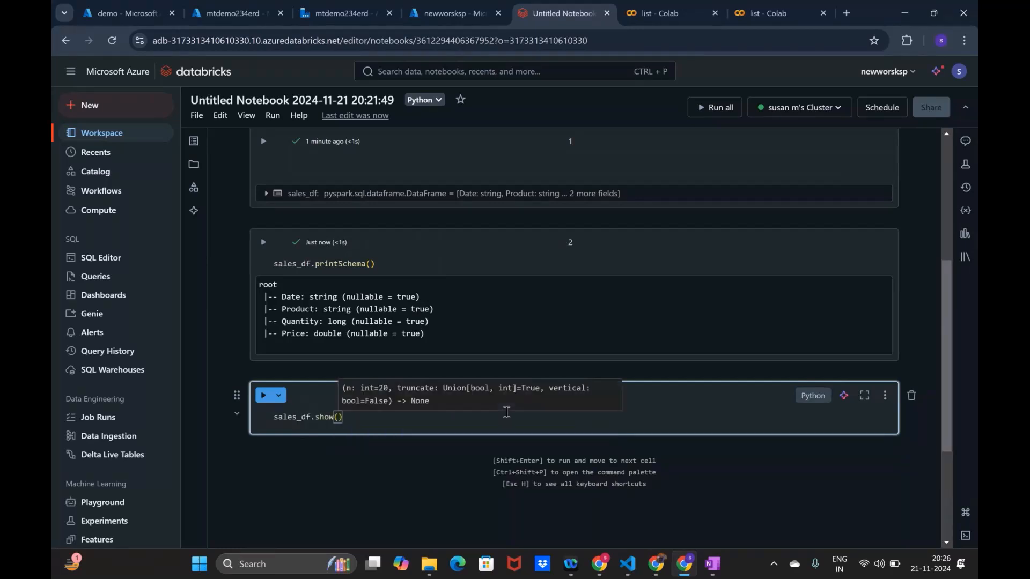
left_click(269, 404)
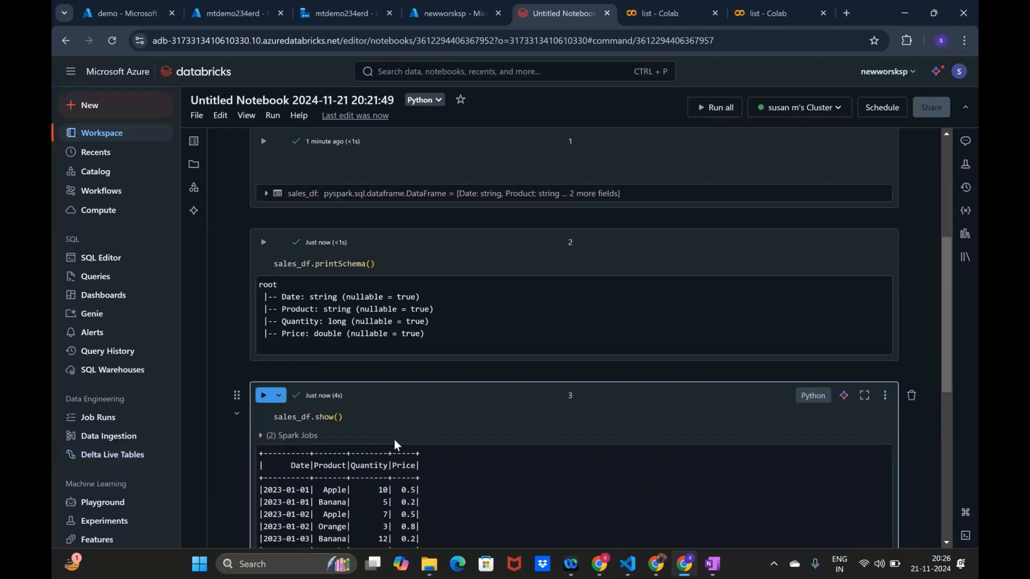
- Add an empty code cell below the displayed sales table
scroll(394, 439, "down", 1)
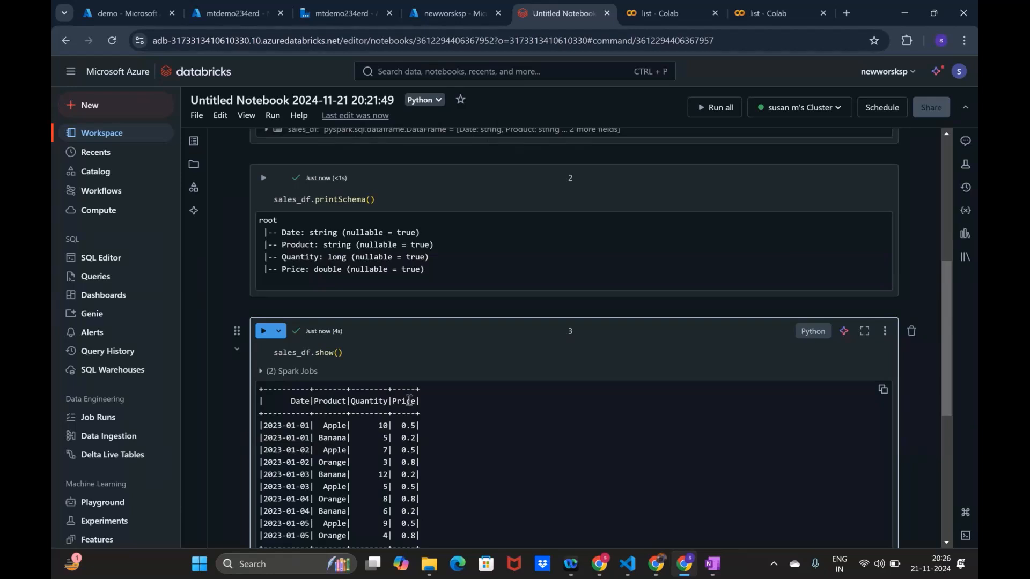
scroll(570, 501, "down", 3)
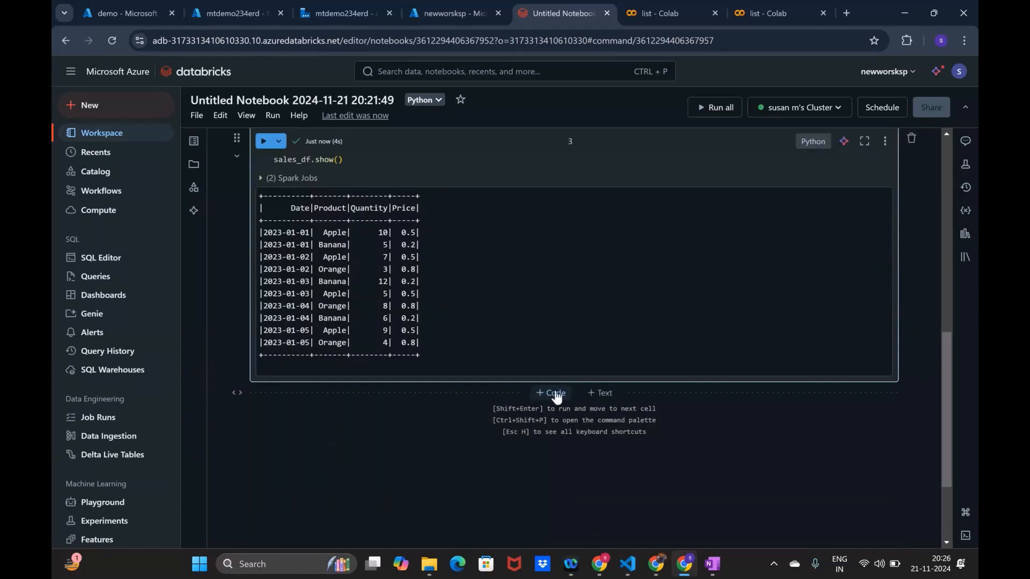
left_click(554, 393)
- Examine the Quantity and Price values of the Apple rows in the displayed sales table
scroll(404, 254, "up", 1)
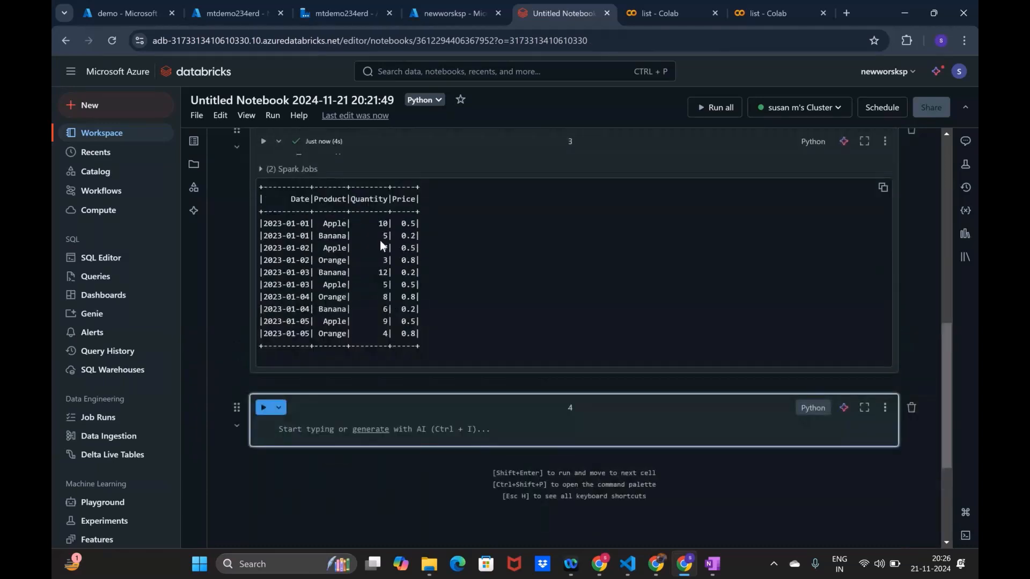
double_click(332, 223)
left_click_drag(315, 231, 388, 227)
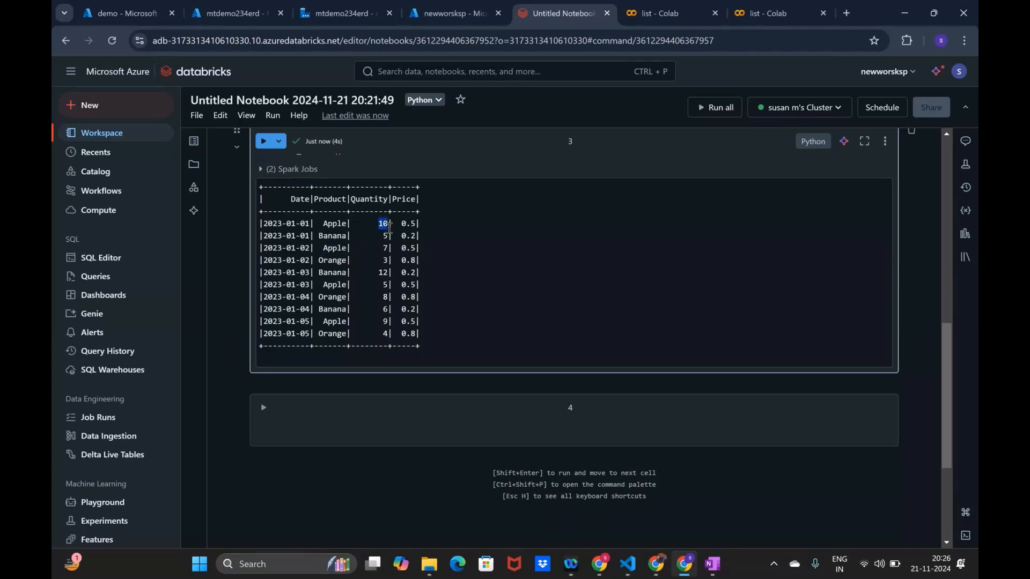
left_click_drag(373, 250, 388, 284)
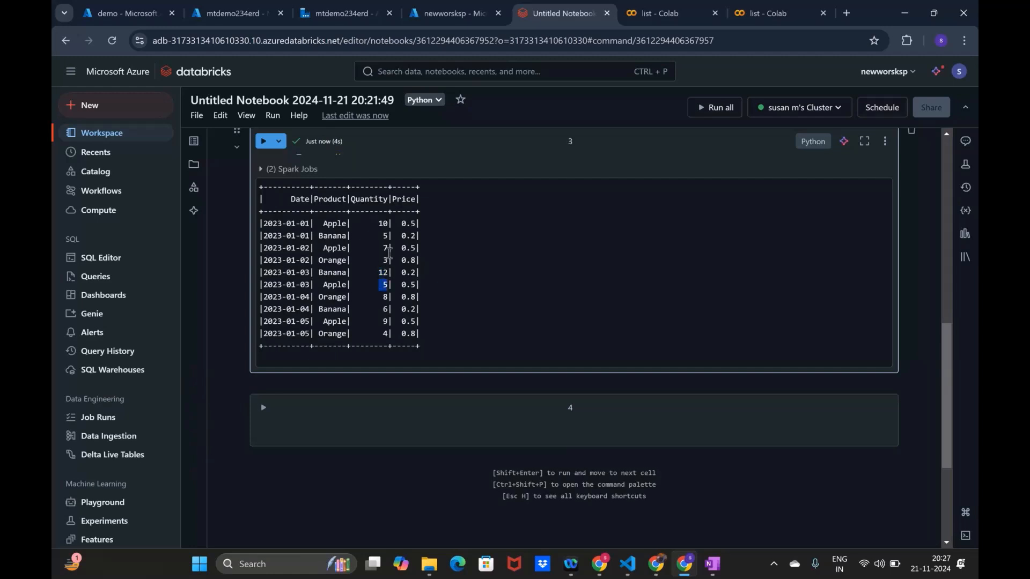
left_click(400, 225)
left_click_drag(365, 225, 420, 224)
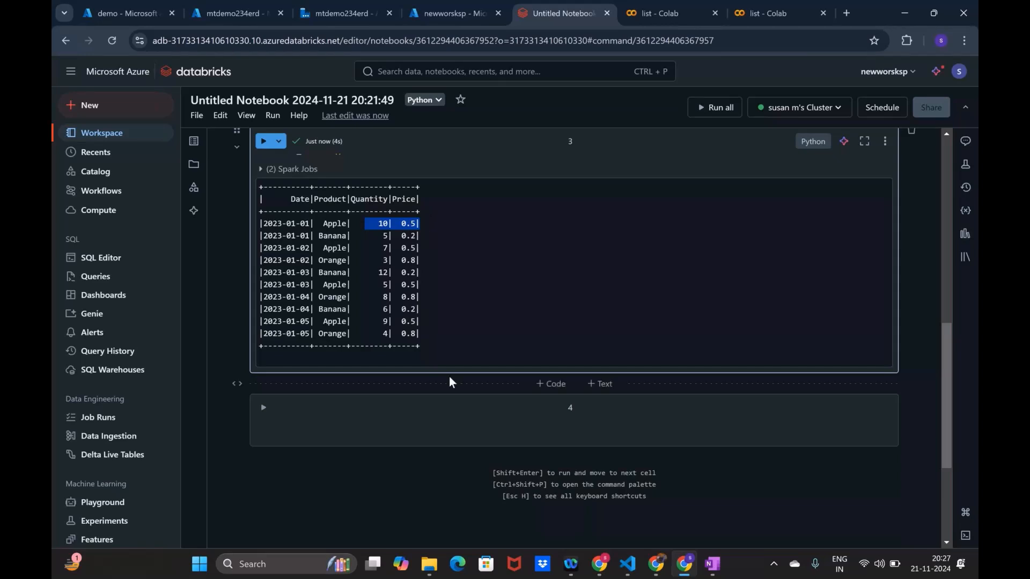
- Import col from pyspark.sql.functions in the fourth cell and leave a blank line below it
left_click(427, 411)
left_click(511, 430)
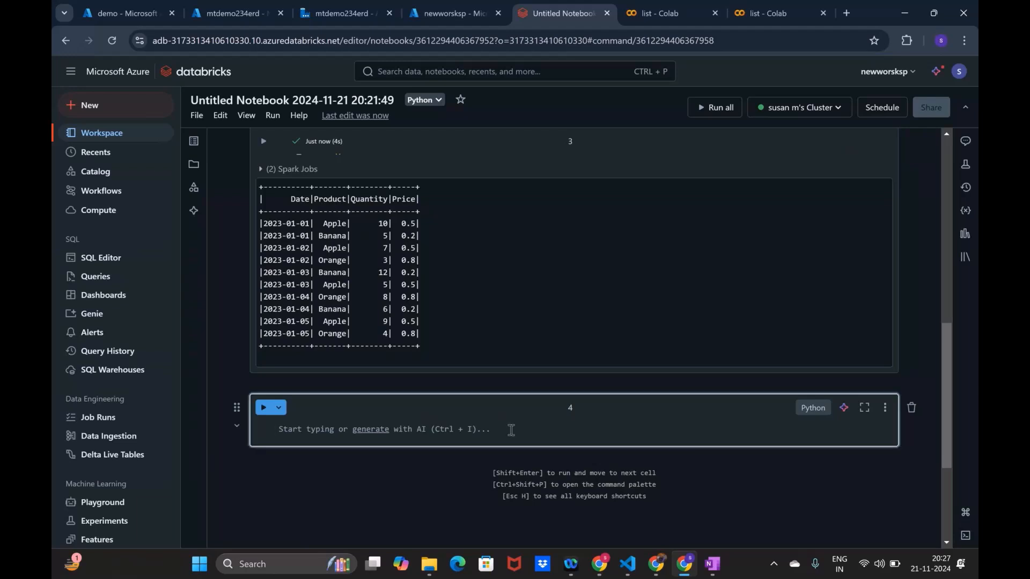
type("from")
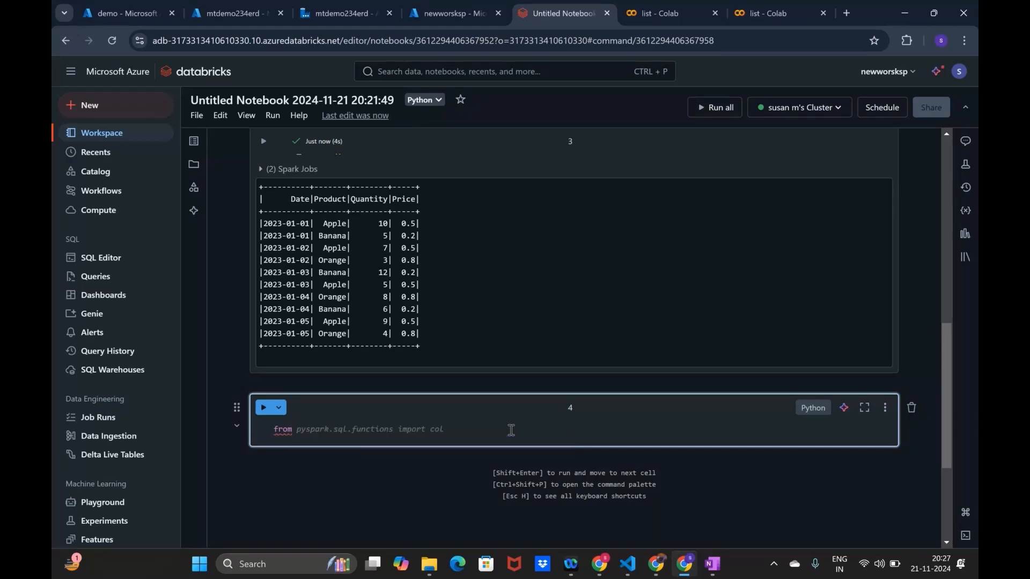
key("Tab")
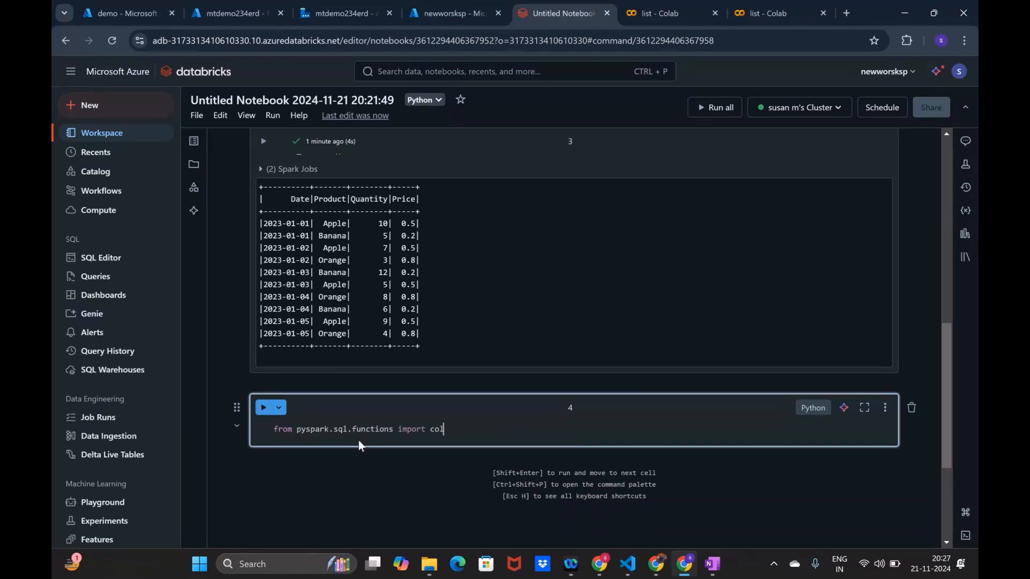
key("Return")
key("Return")
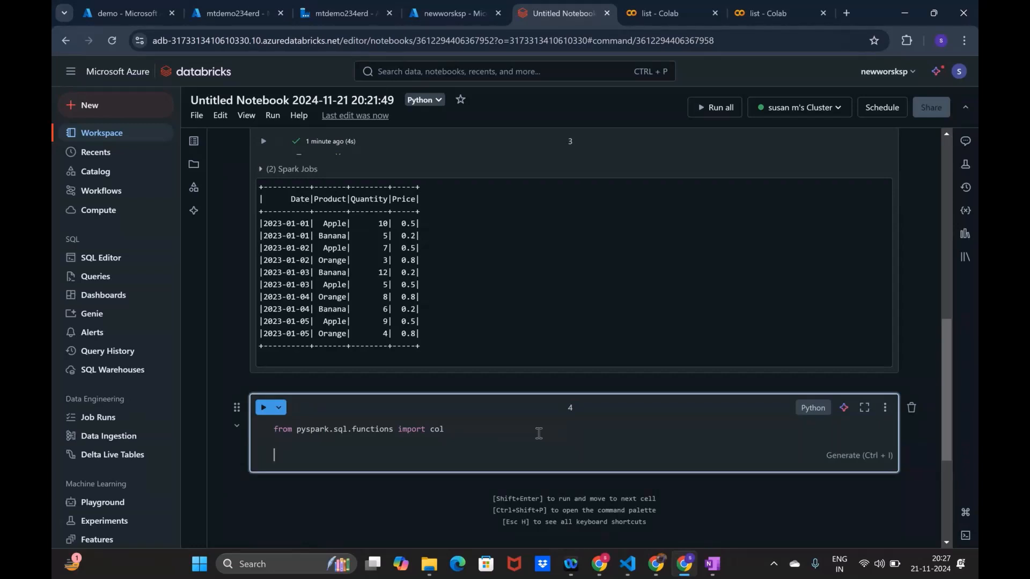
- Start a statement below the import that assigns an empty sales_df.withColumn() call to sales_df
type("sales_df")
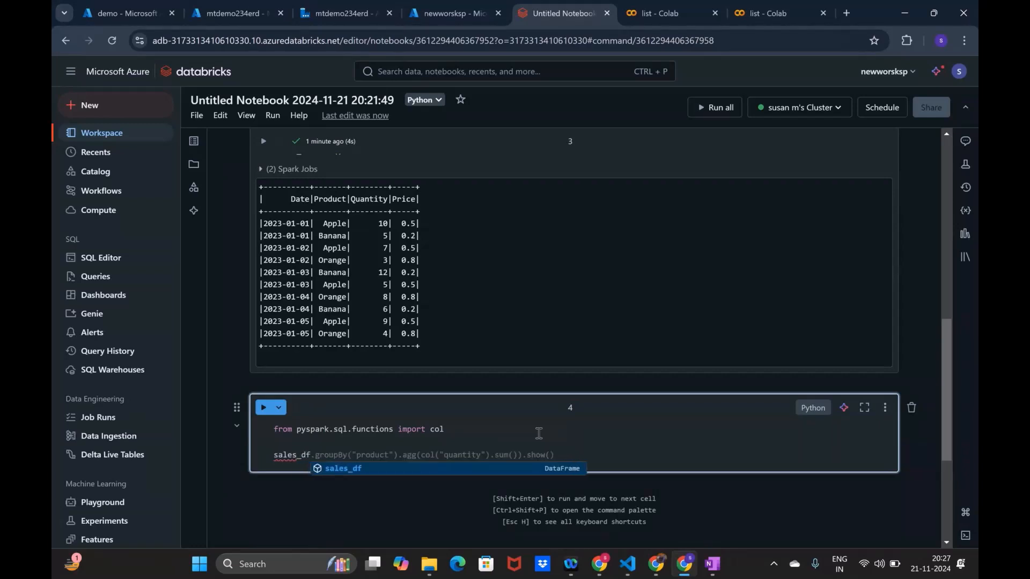
type(" = sales")
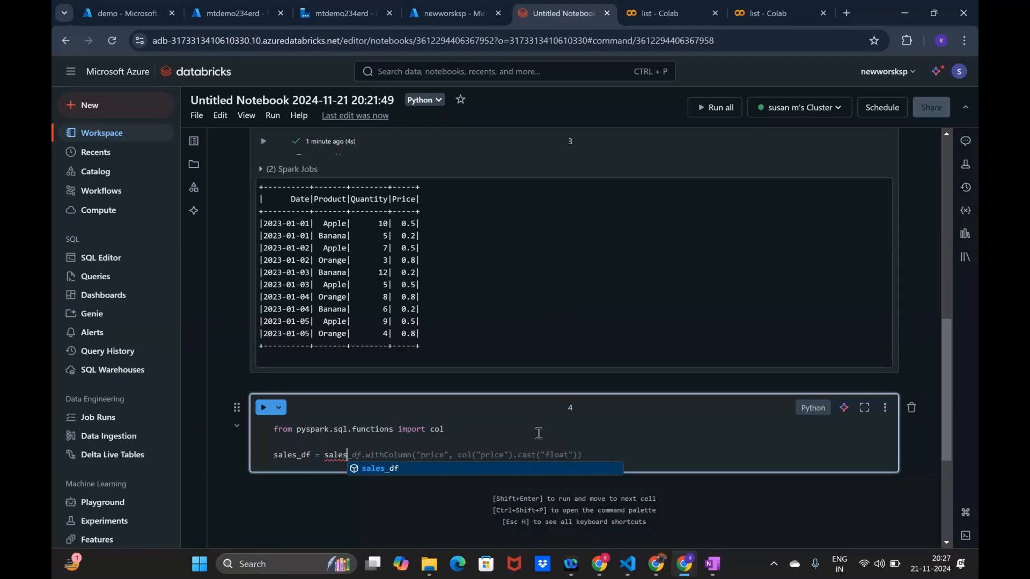
type("s")
key("BackSpace")
type("_df")
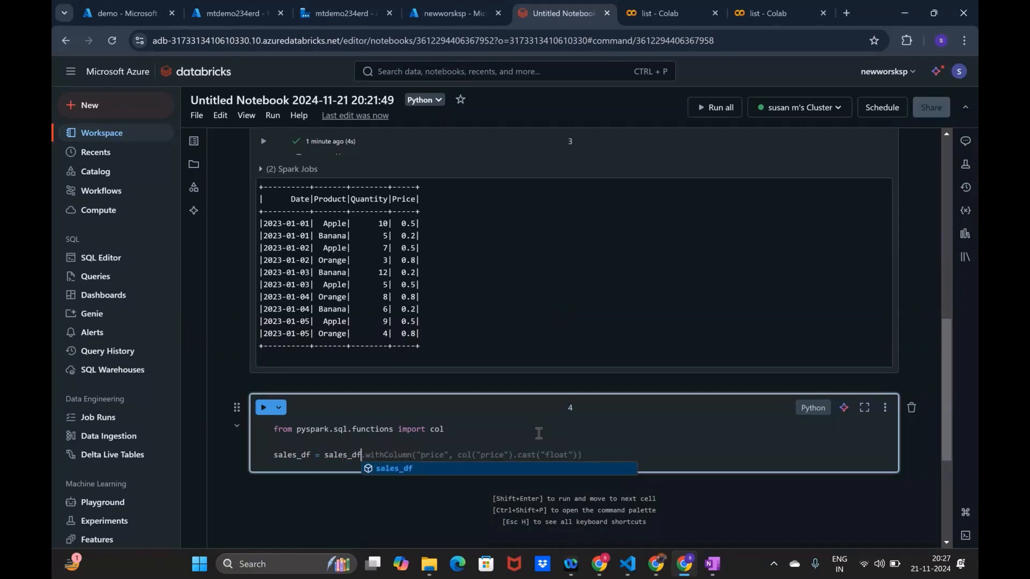
type(".with")
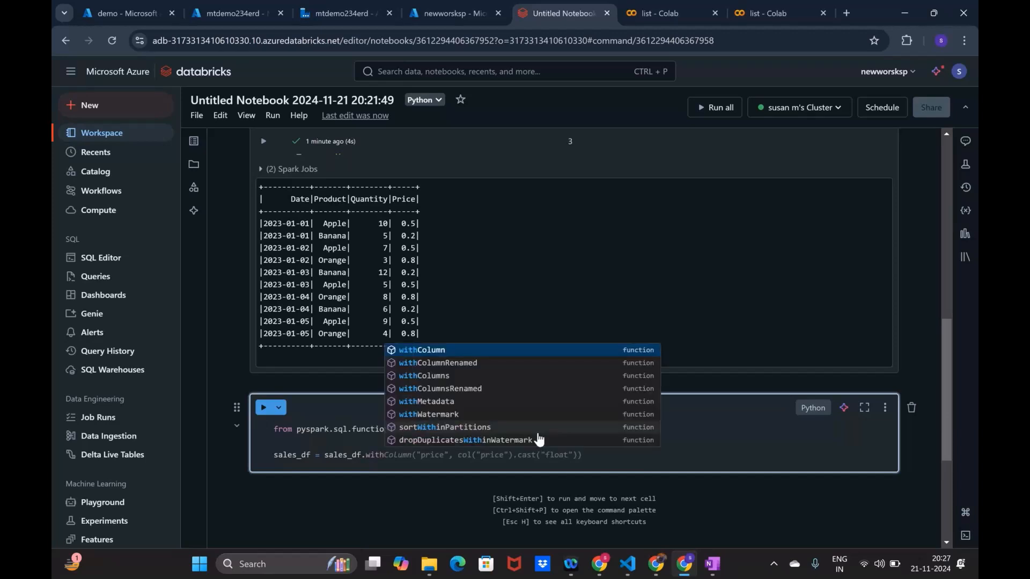
type("Column")
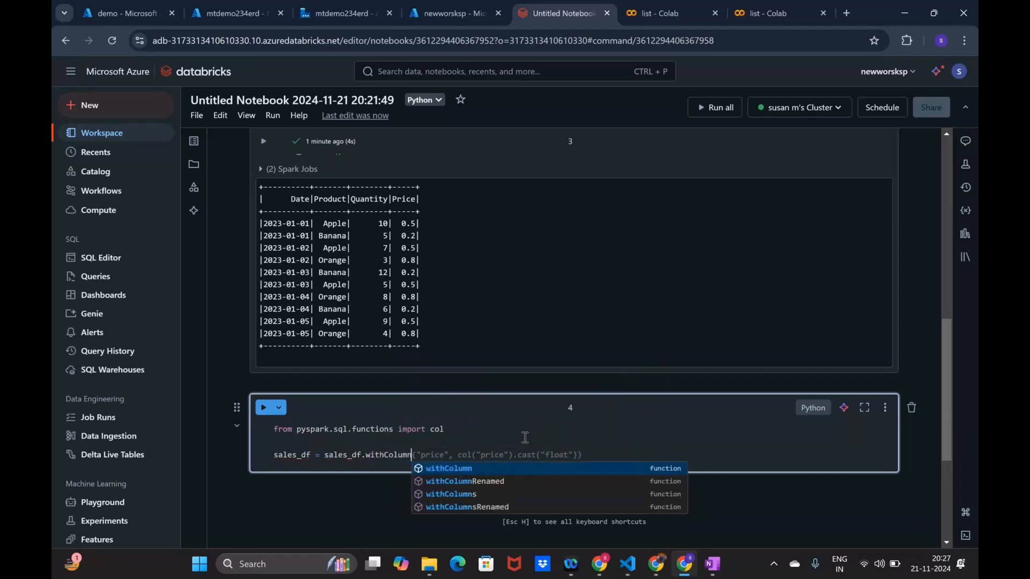
left_click(413, 455)
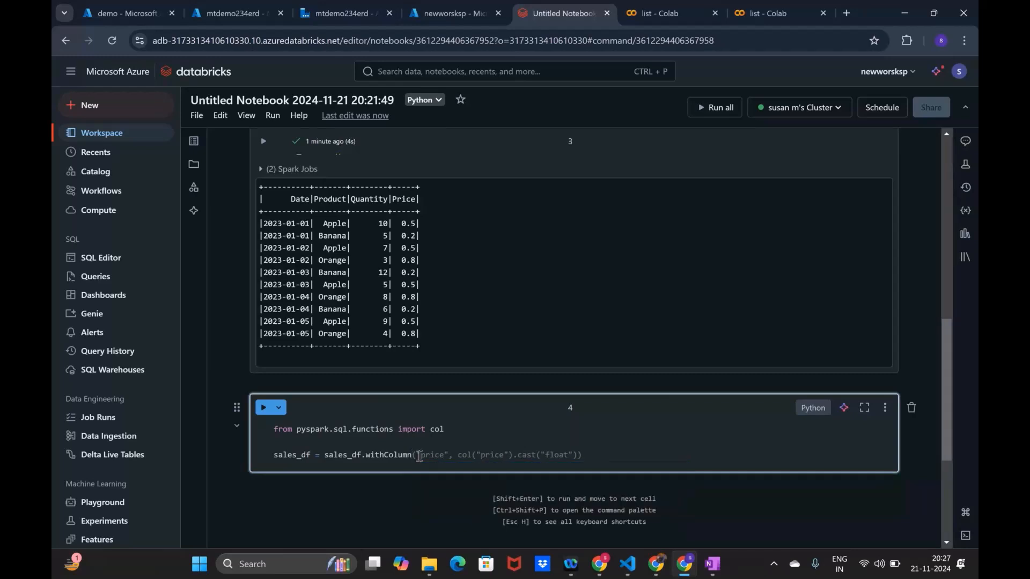
mouse_move(413, 455)
left_mouse_down()
mouse_move(367, 455)
mouse_move(429, 455)
left_mouse_up()
type("(")
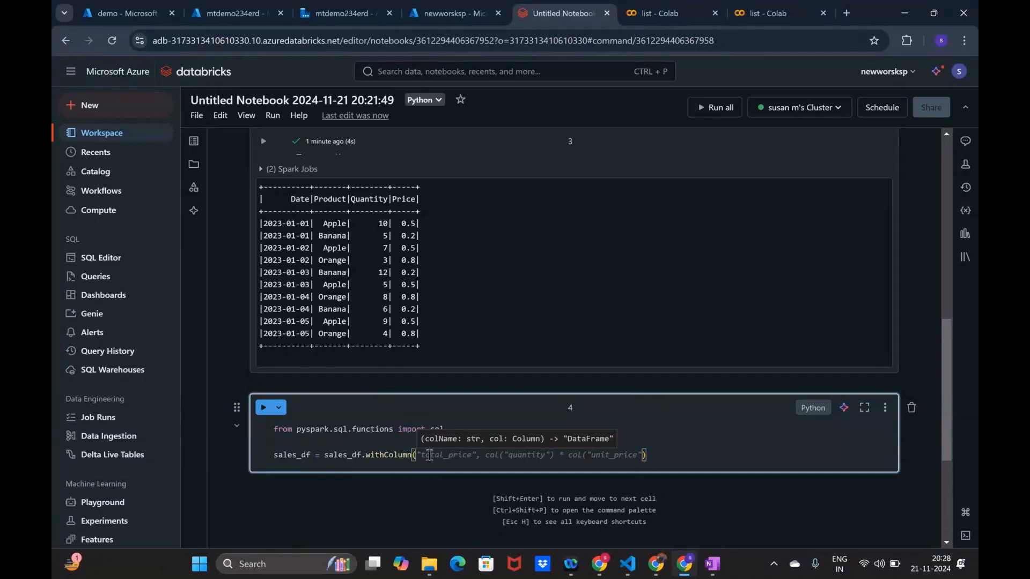
- Give withColumn the new column name 'TotalSale' and an empty col() call as its second argument
type("'")
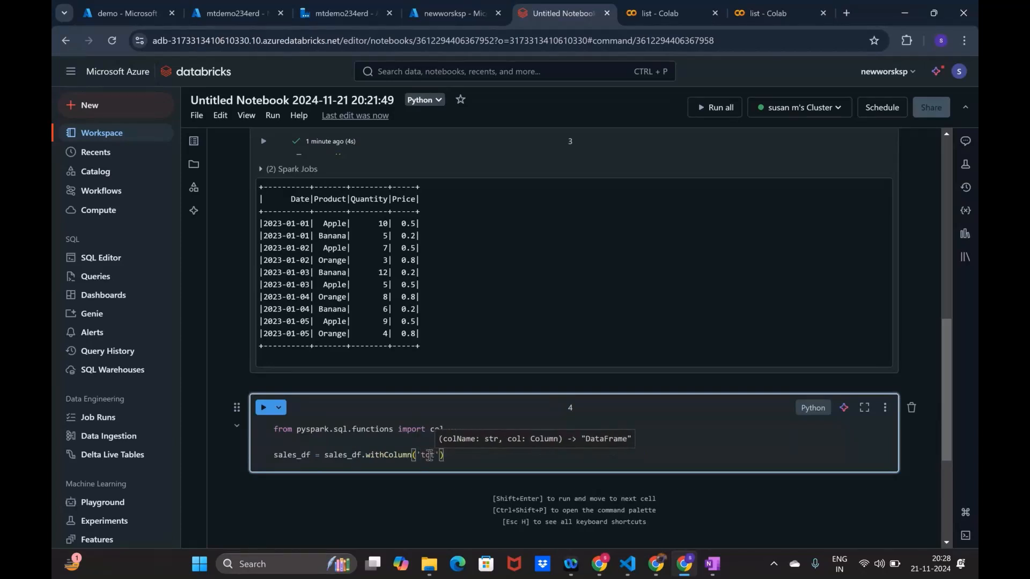
type("TotalSale")
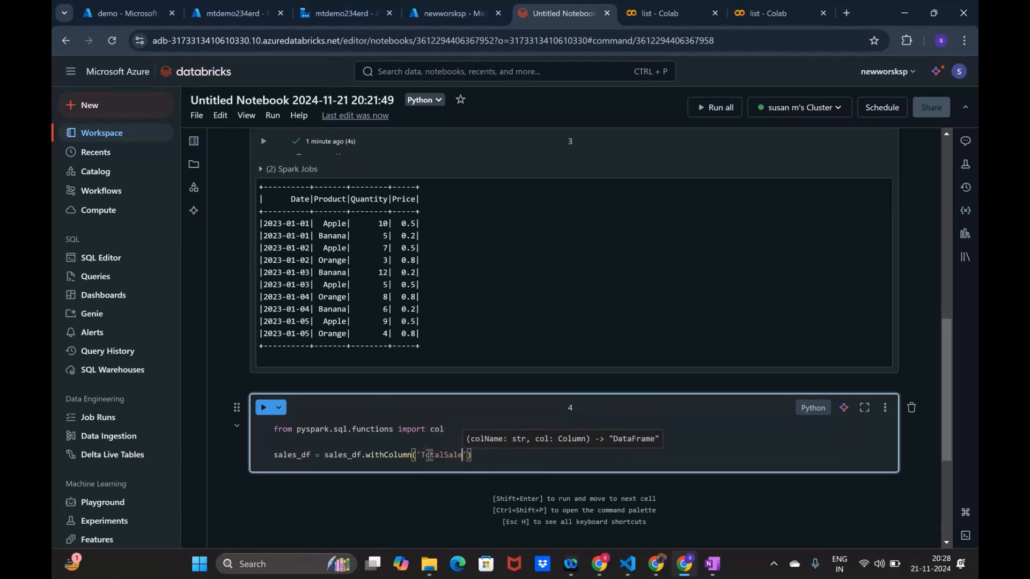
type("',")
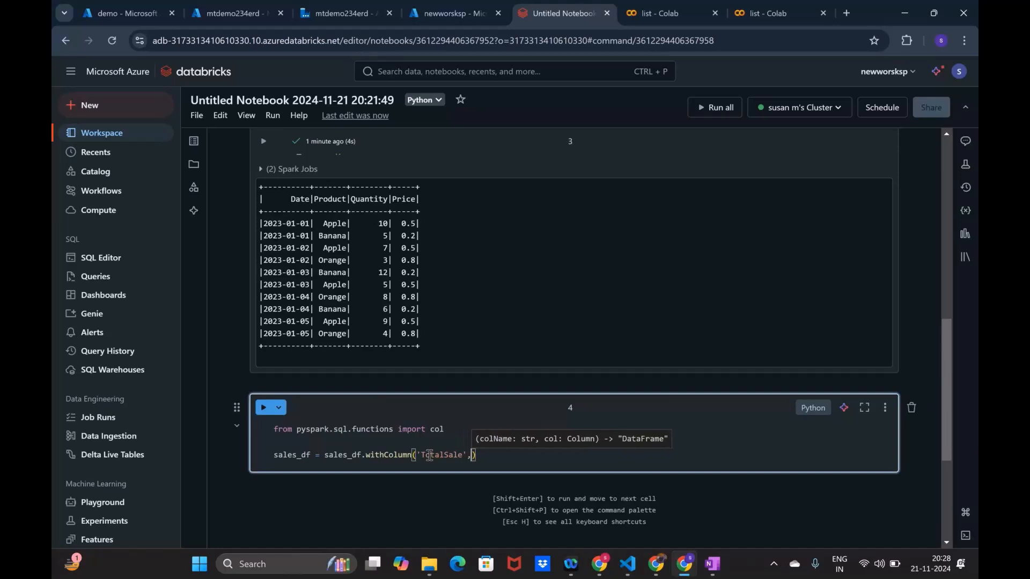
type("col")
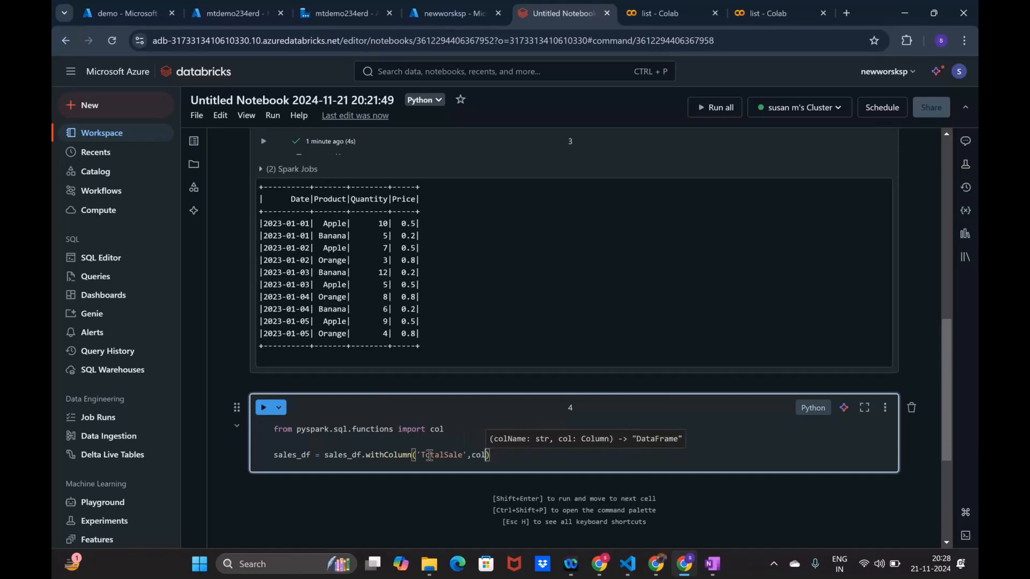
type("(")
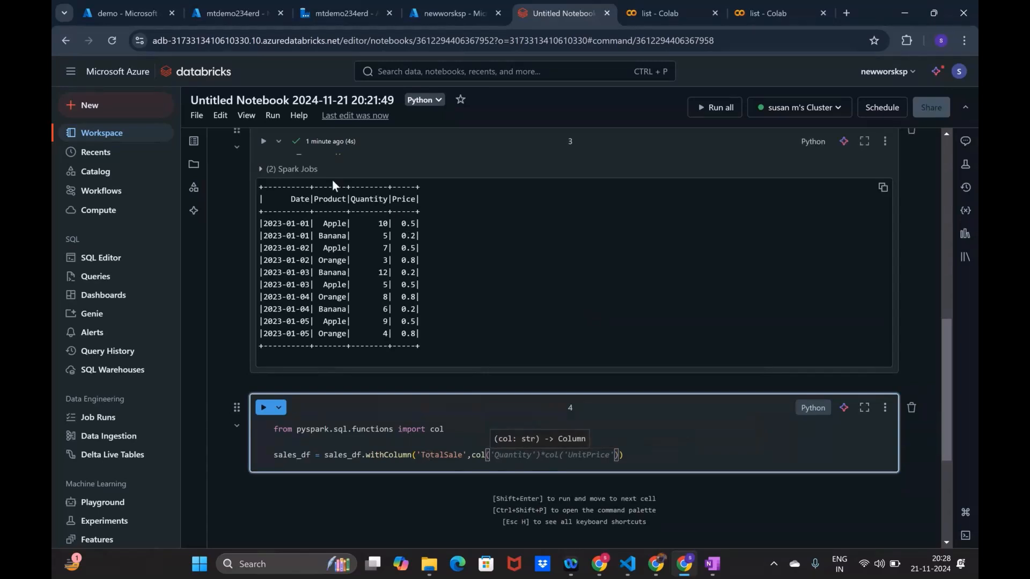
- Complete the column expression as col(Quantity)*col('Price') and rename the assigned variable to sales_df1
double_click(386, 199)
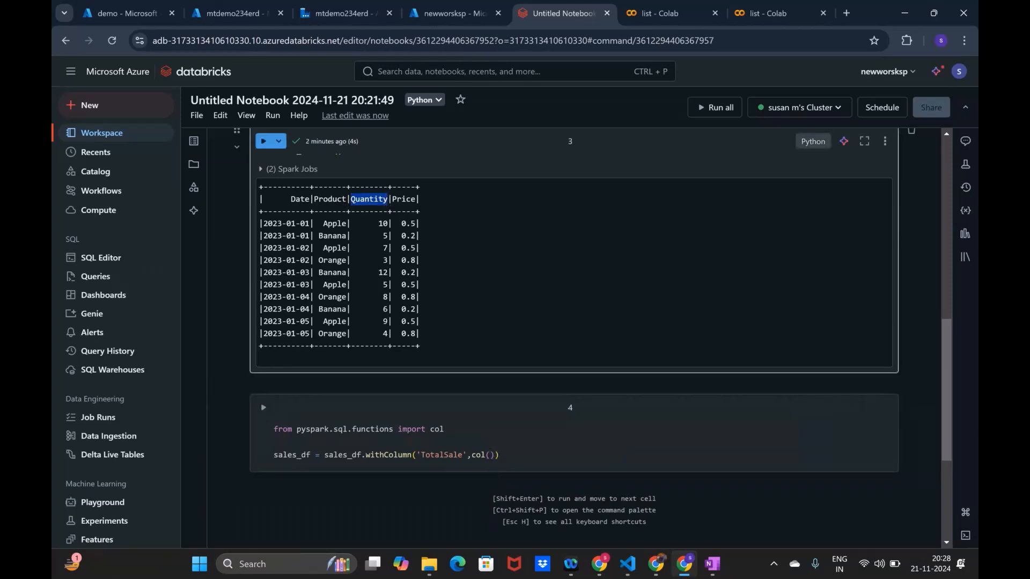
left_click(494, 454)
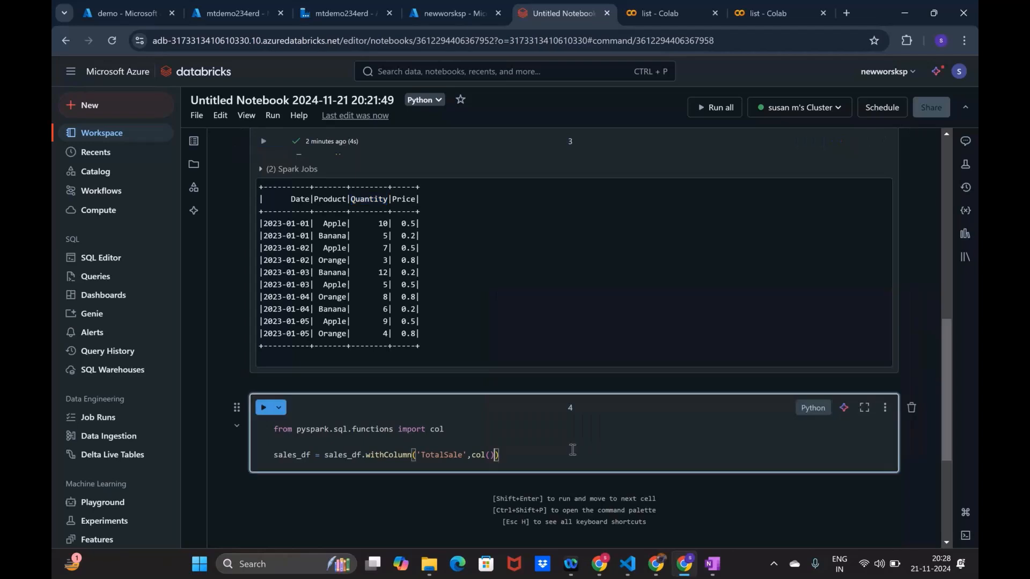
type("Quantity")
key("Right")
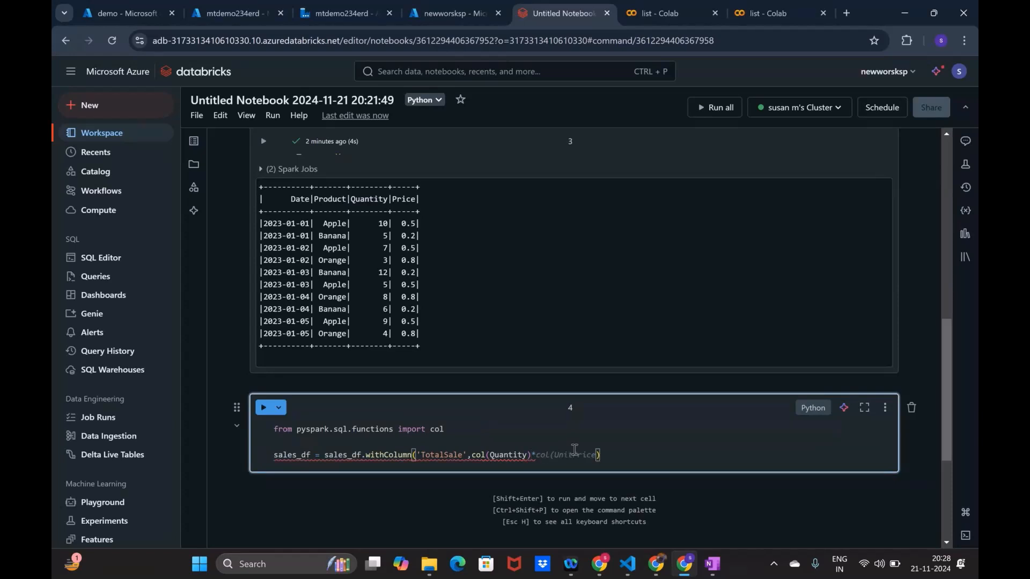
type("*col")
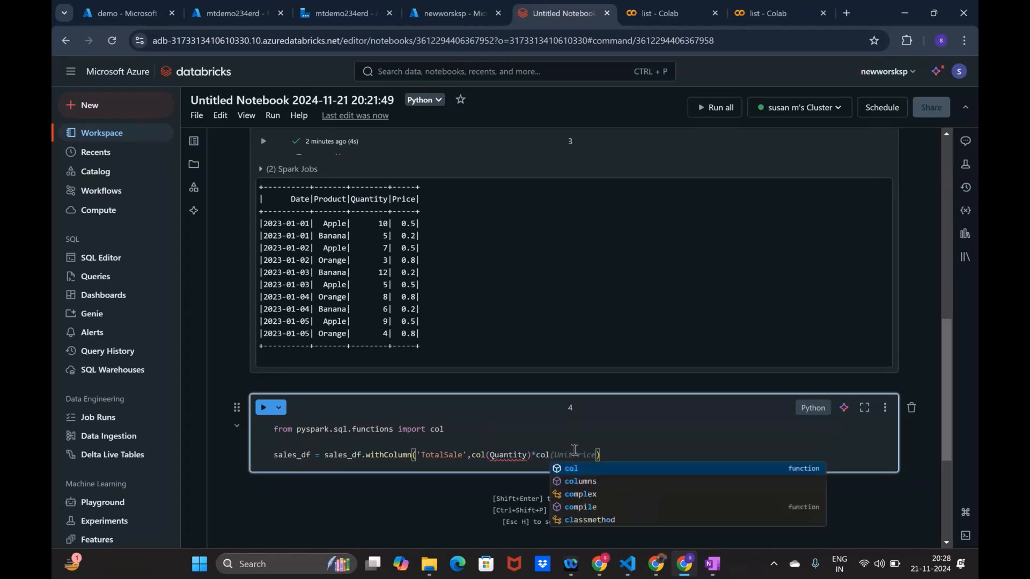
type("(")
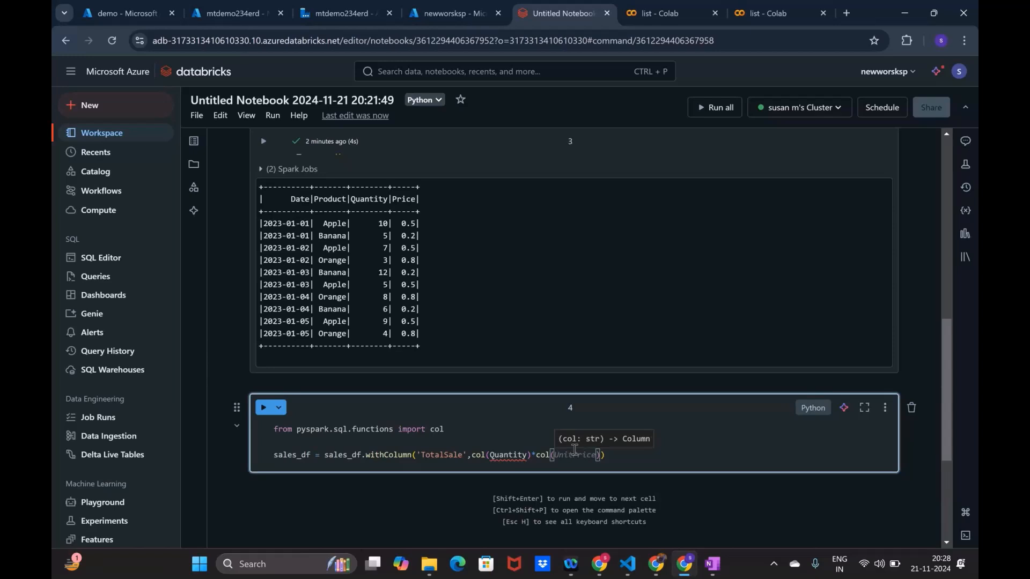
type("'Price")
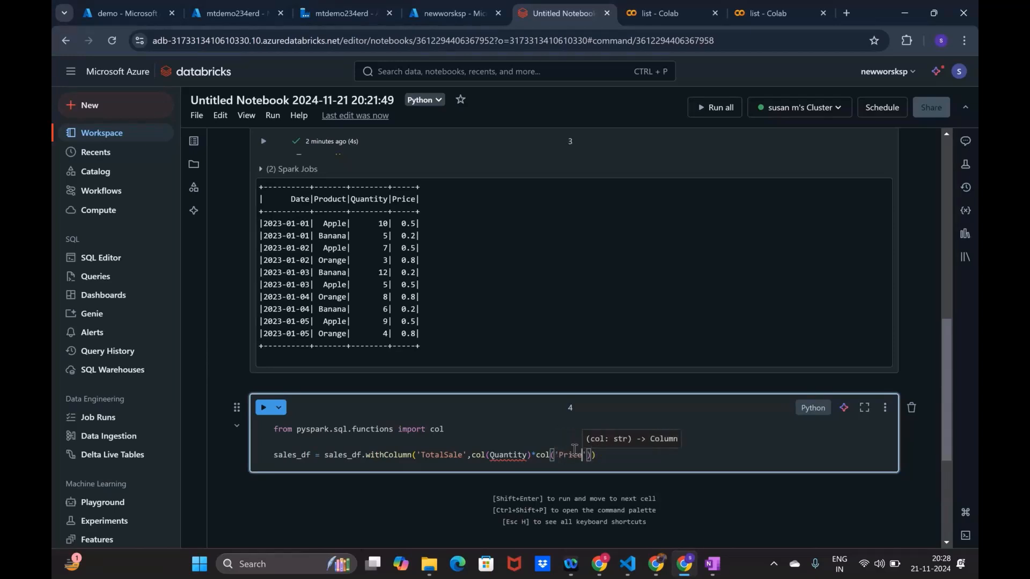
left_click(751, 442)
left_click(683, 458)
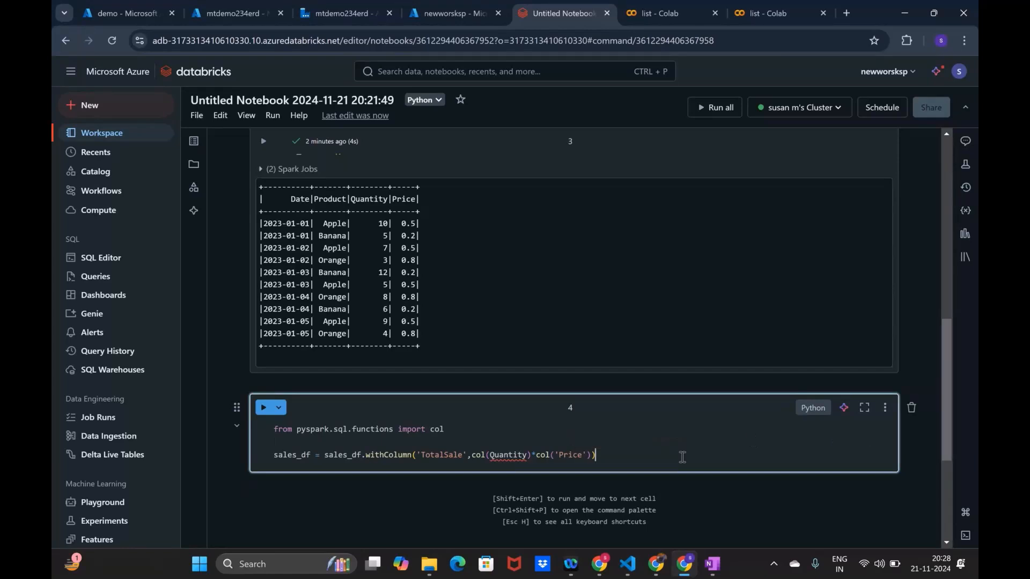
left_click(309, 456)
type("1")
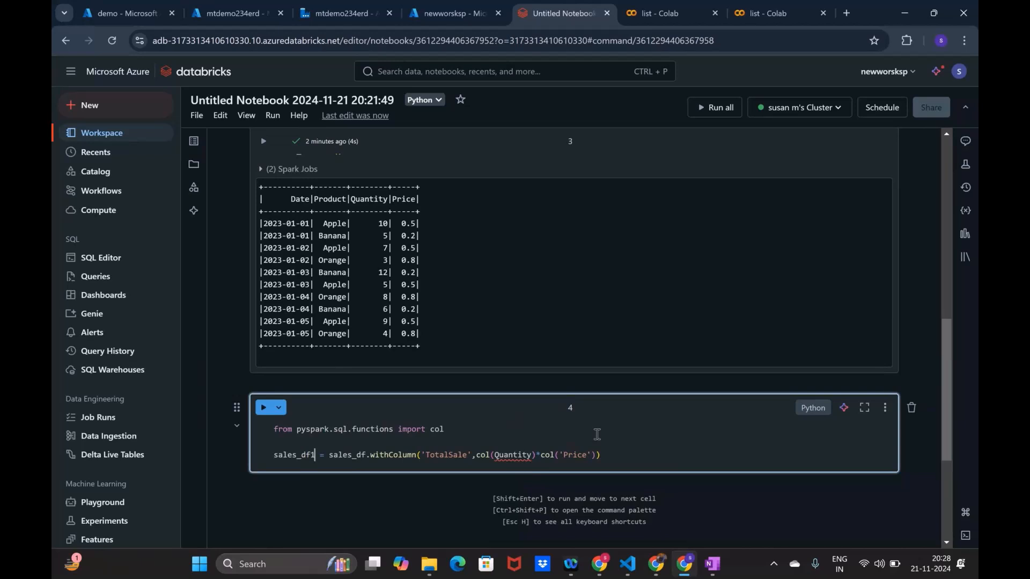
- Add sales_df1.show() on the line below the withColumn statement and run the cell
left_click(616, 451)
key("Return")
type("sales")
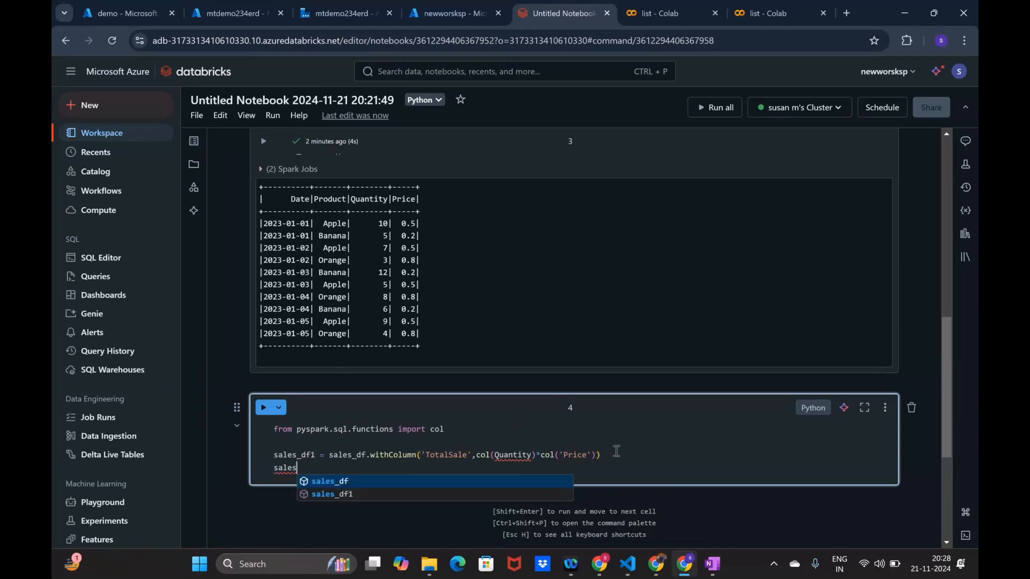
type(")")
key("Up")
key("BackSpace")
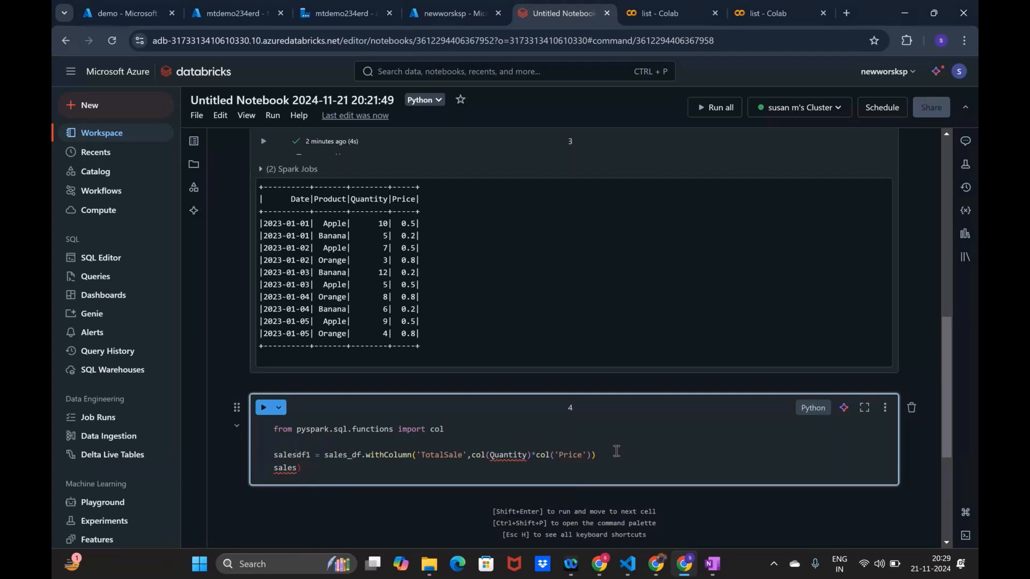
type("_")
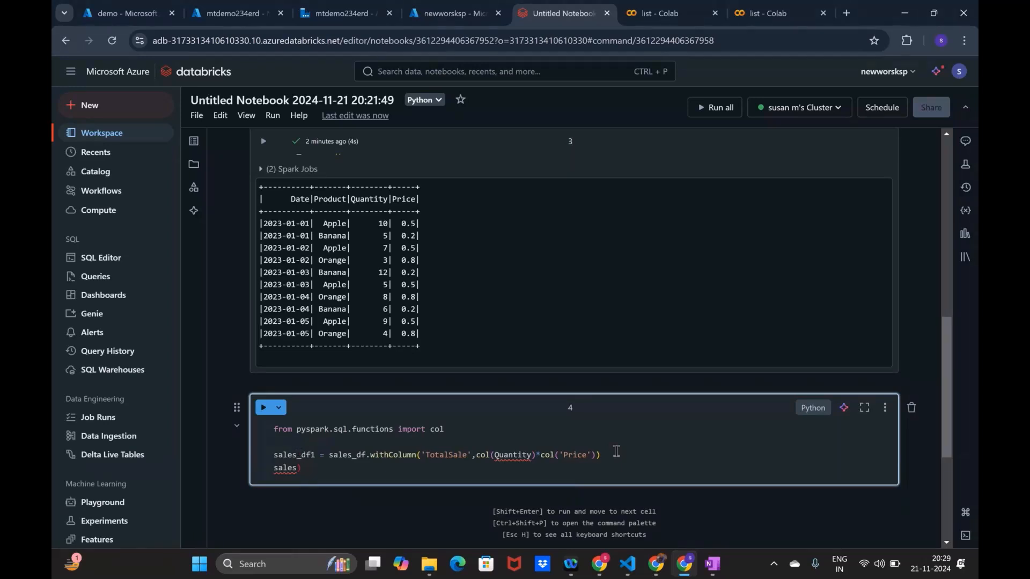
left_click(368, 468)
type("_")
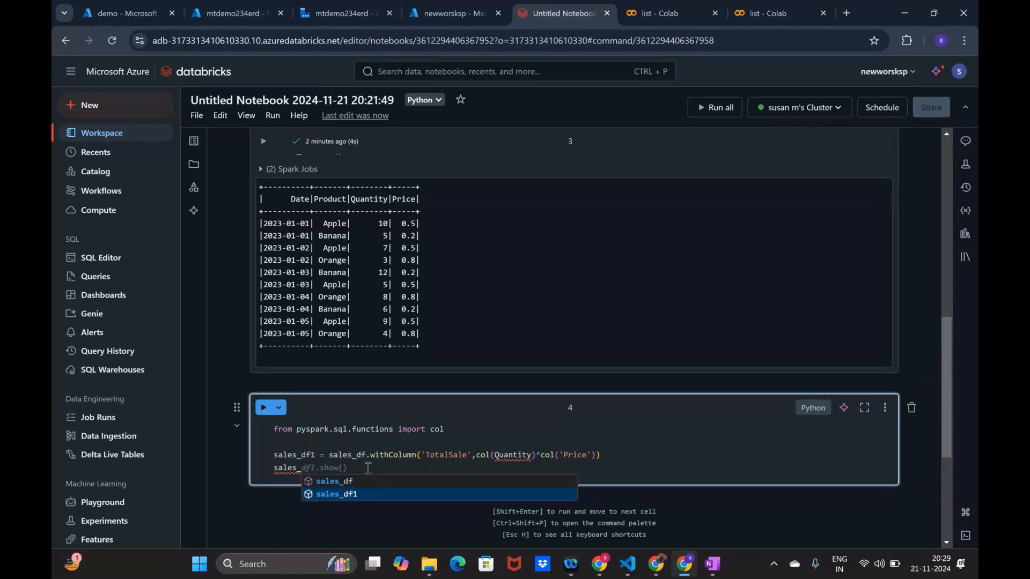
key("Tab")
key("Tab")
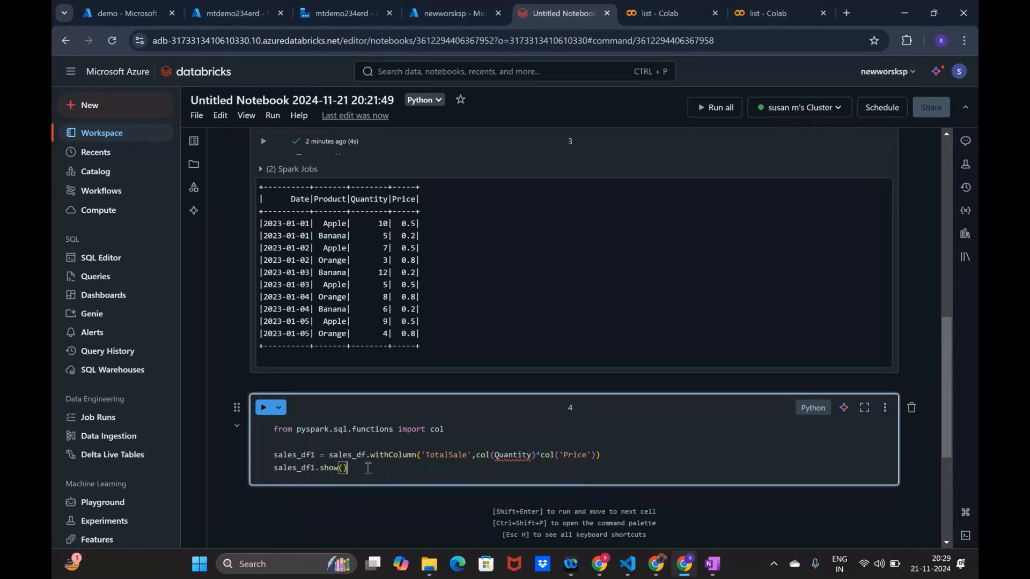
key("shift+Return")
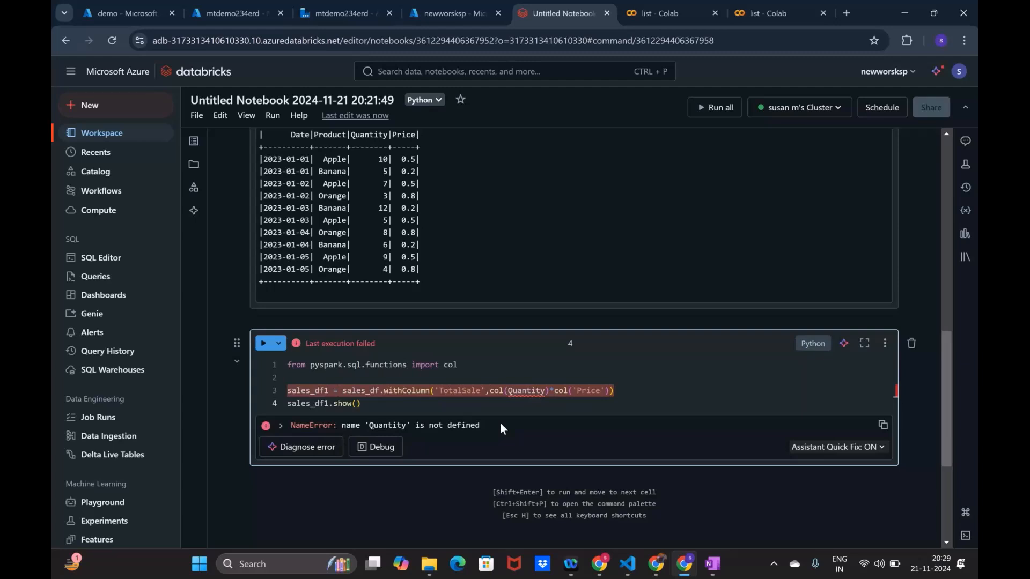
- Enclose Quantity in single quotes inside its col() call and rerun the cell
scroll(500, 423, "up", 1)
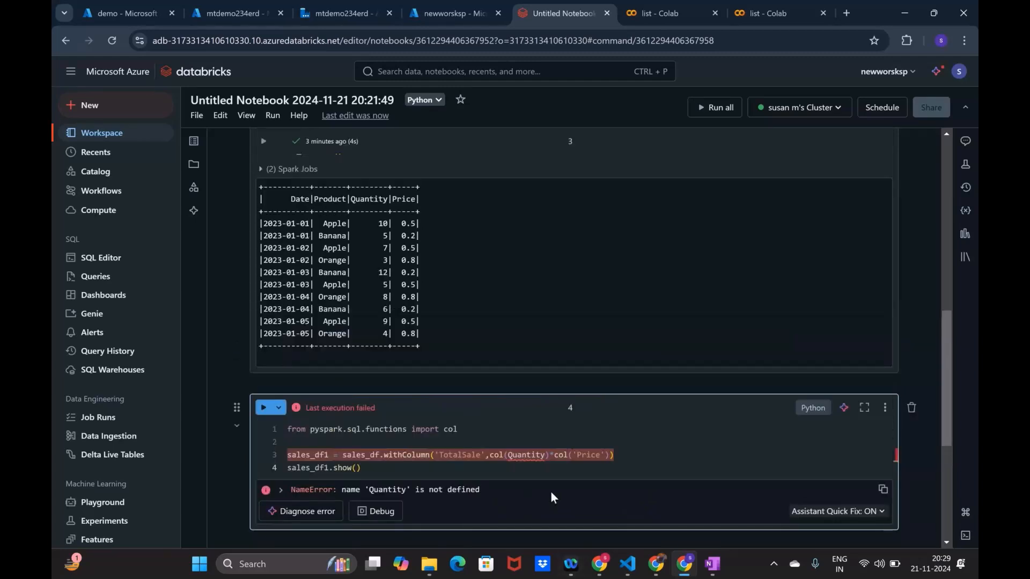
left_click(507, 456)
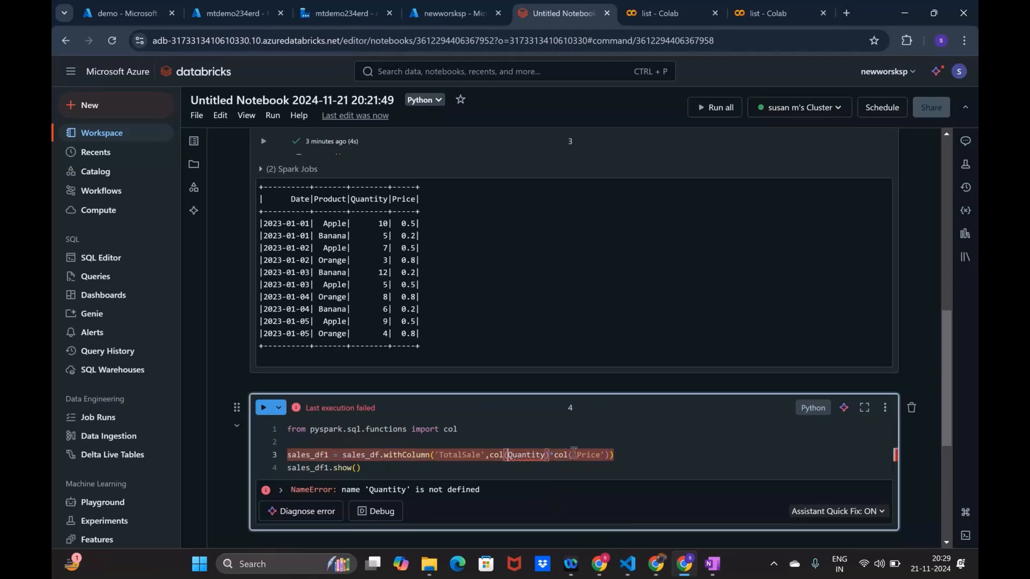
type("'")
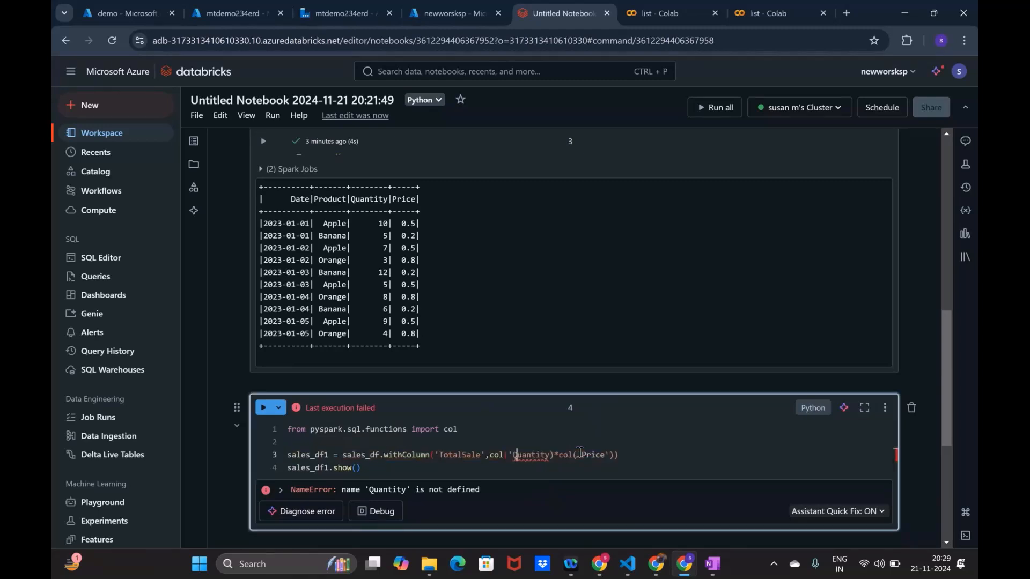
key("ctrl+Right")
type("'")
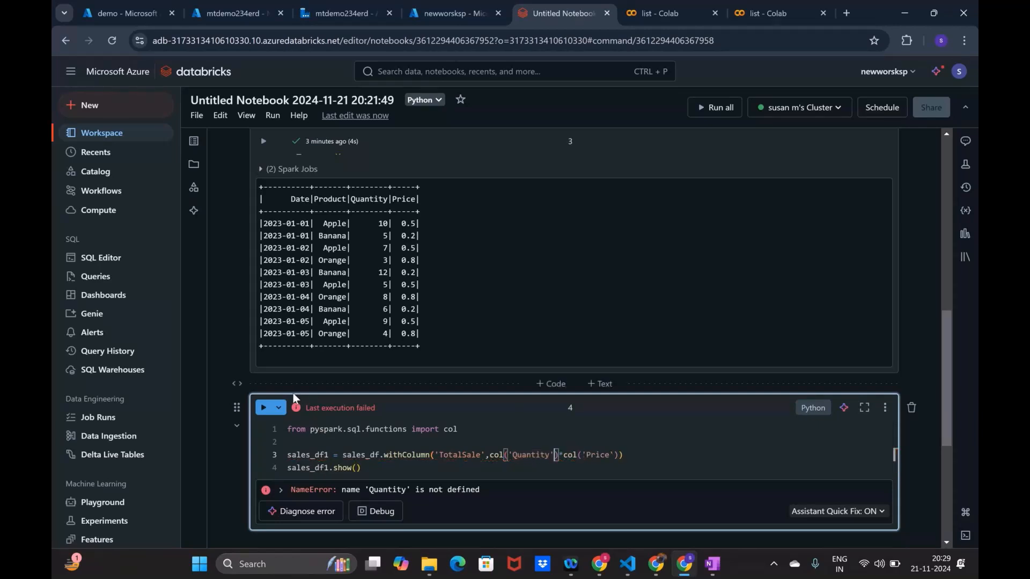
left_click(263, 408)
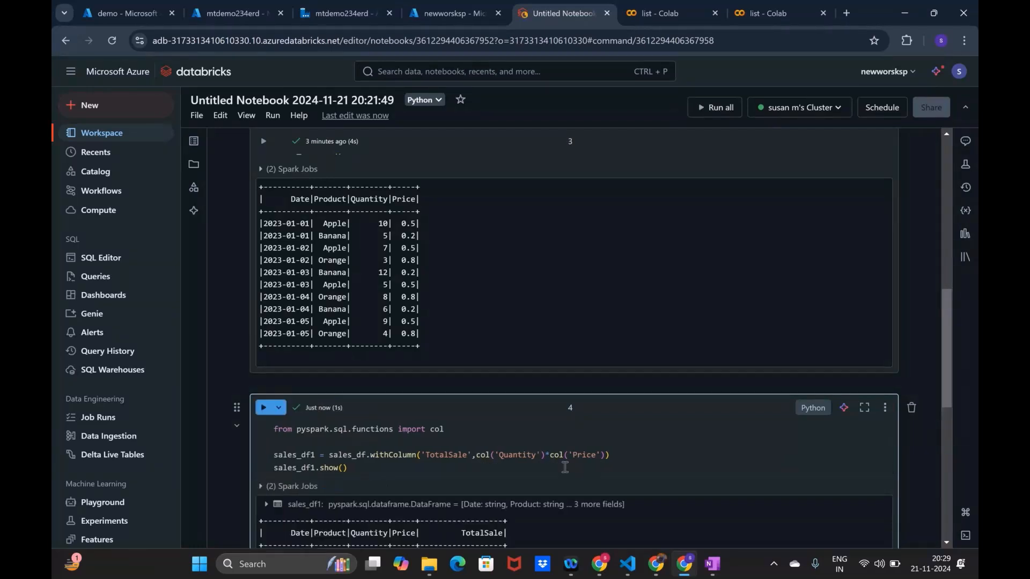
- Compare Quantity, Price and TotalSale in the first output rows with the withColumn expression
scroll(471, 406, "down", 3)
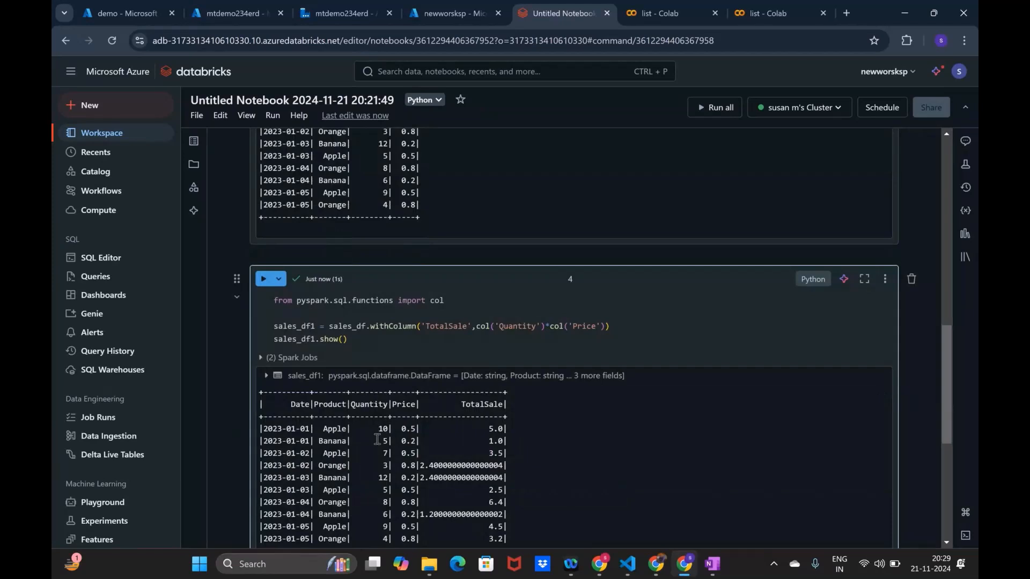
left_click_drag(378, 439, 499, 427)
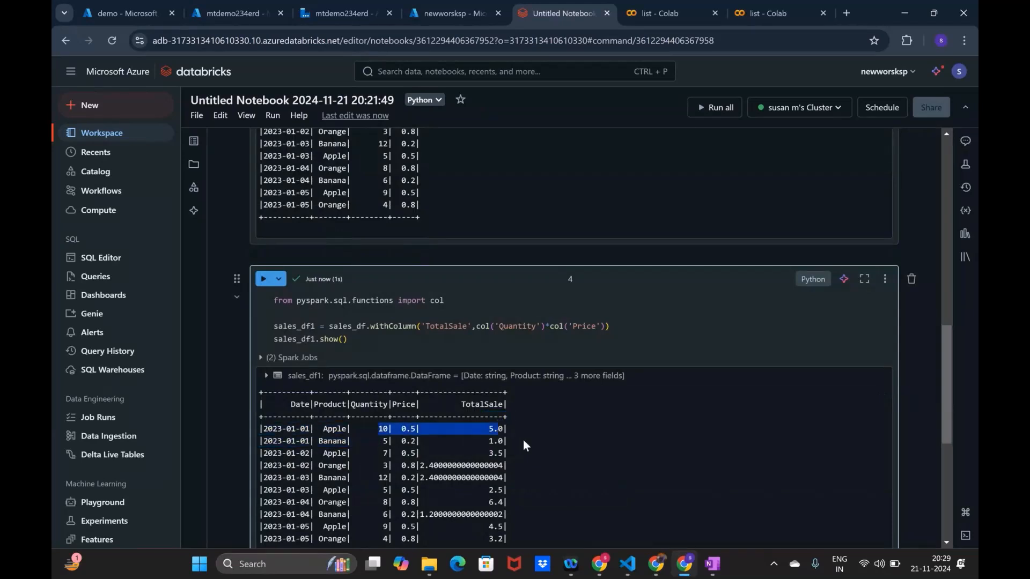
left_click_drag(523, 440, 512, 432)
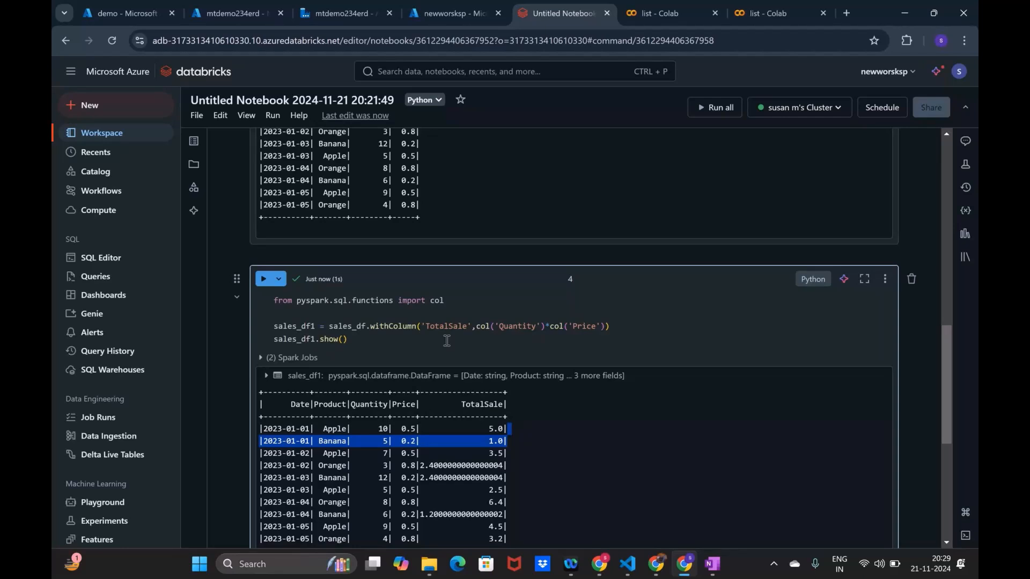
double_click(417, 327)
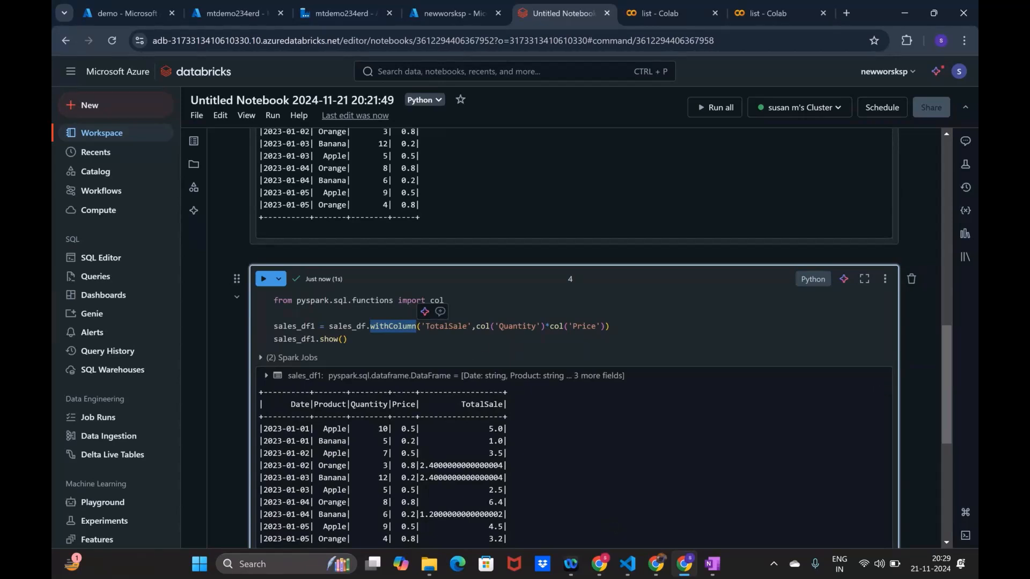
mouse_move(647, 566)
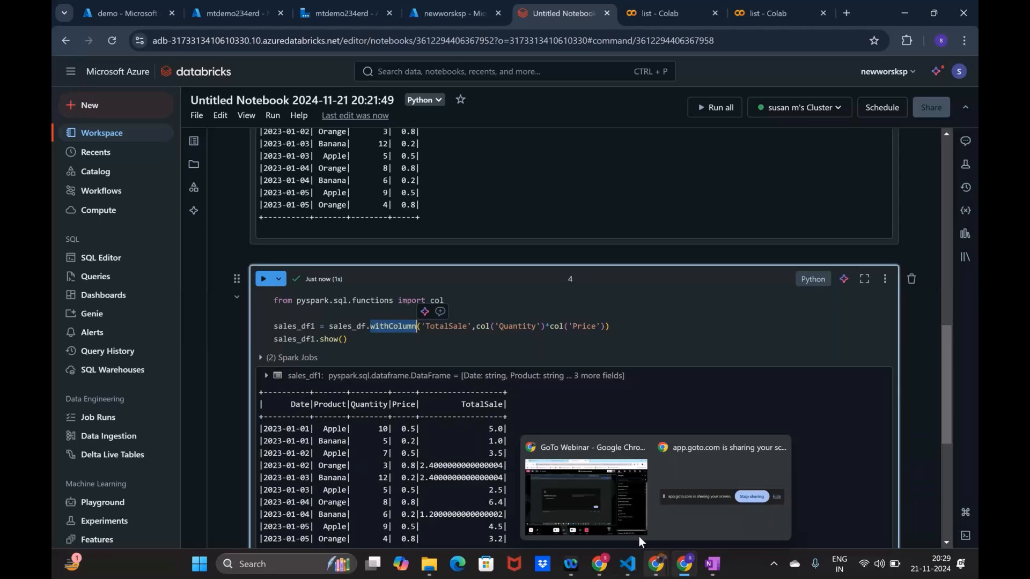
left_click(604, 511)
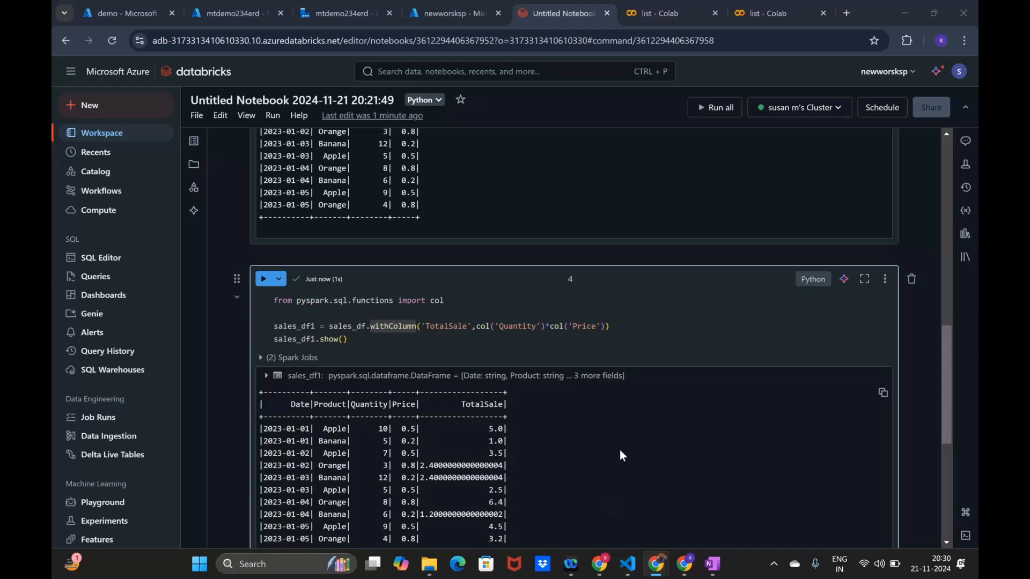
scroll(621, 454, "down", 2)
scroll(643, 449, "up", 1)
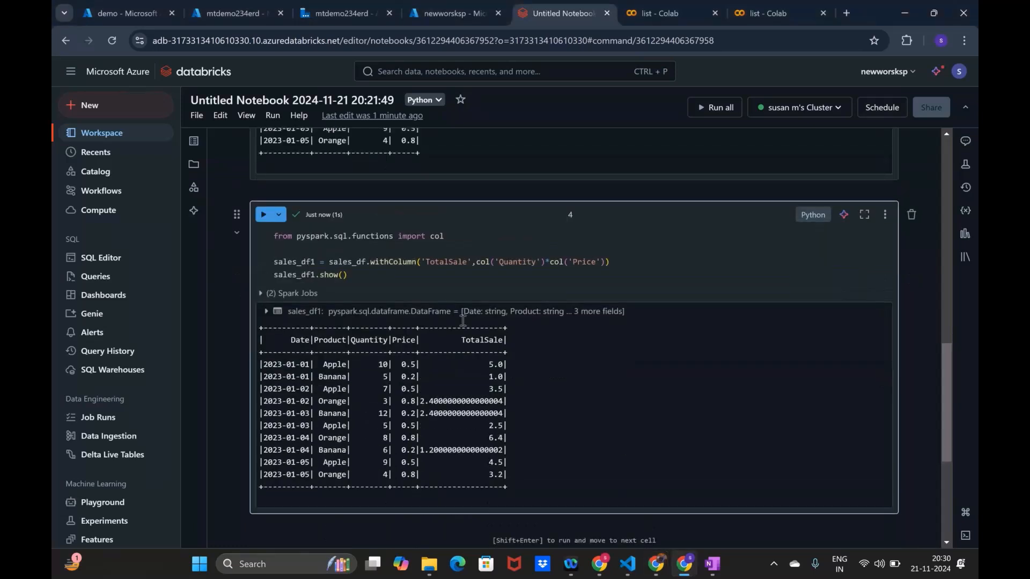
- Examine the withColumn expression on sales_df, the import of col, and the sales_df1 output in the cell
left_click_drag(327, 264, 640, 263)
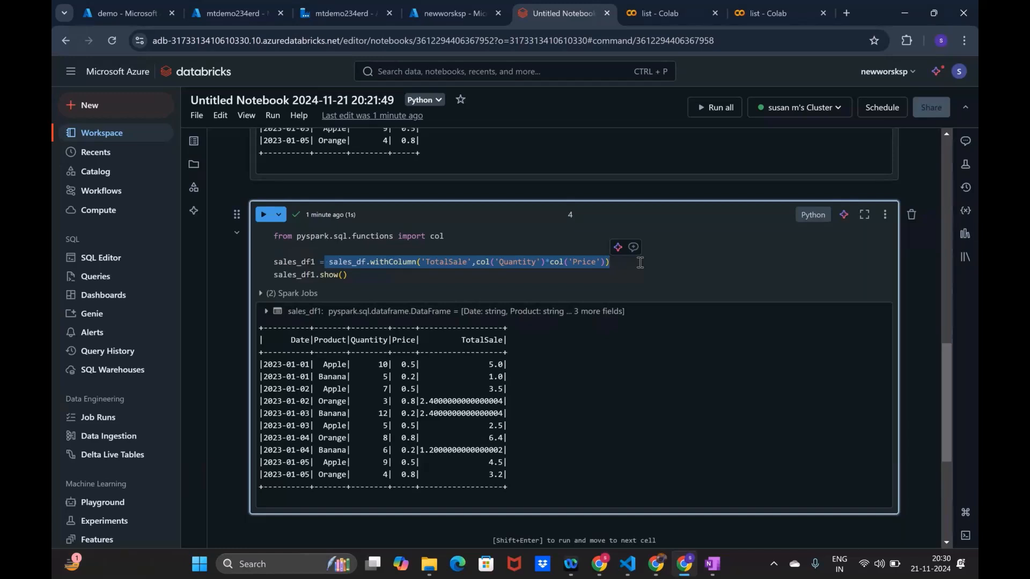
left_click(616, 289)
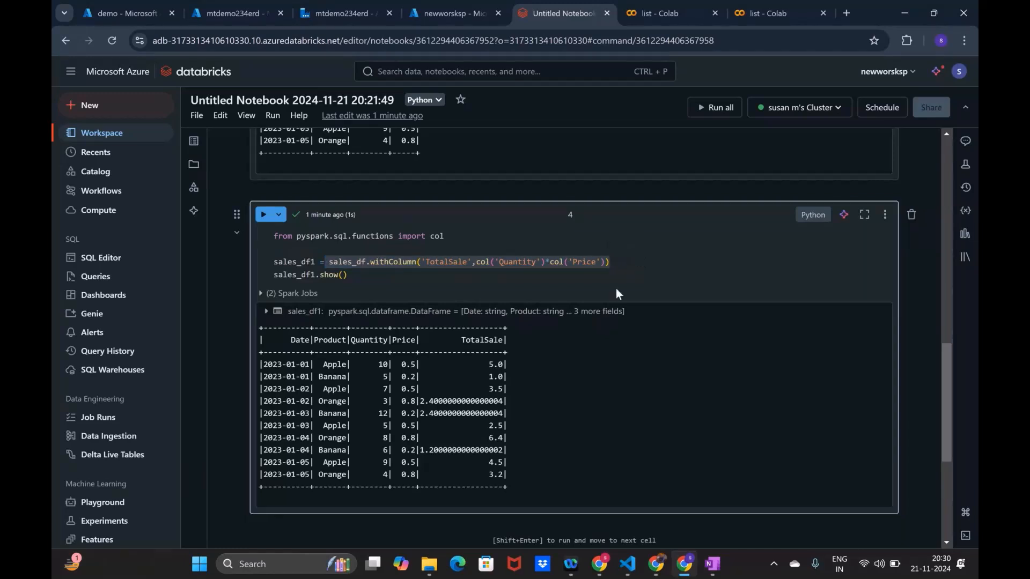
mouse_move(365, 261)
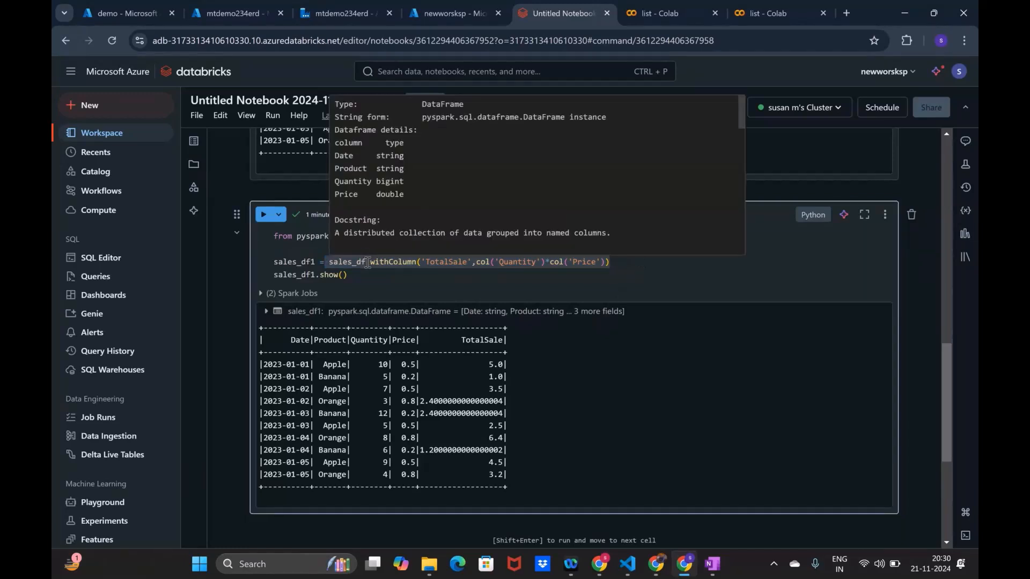
left_click(380, 277)
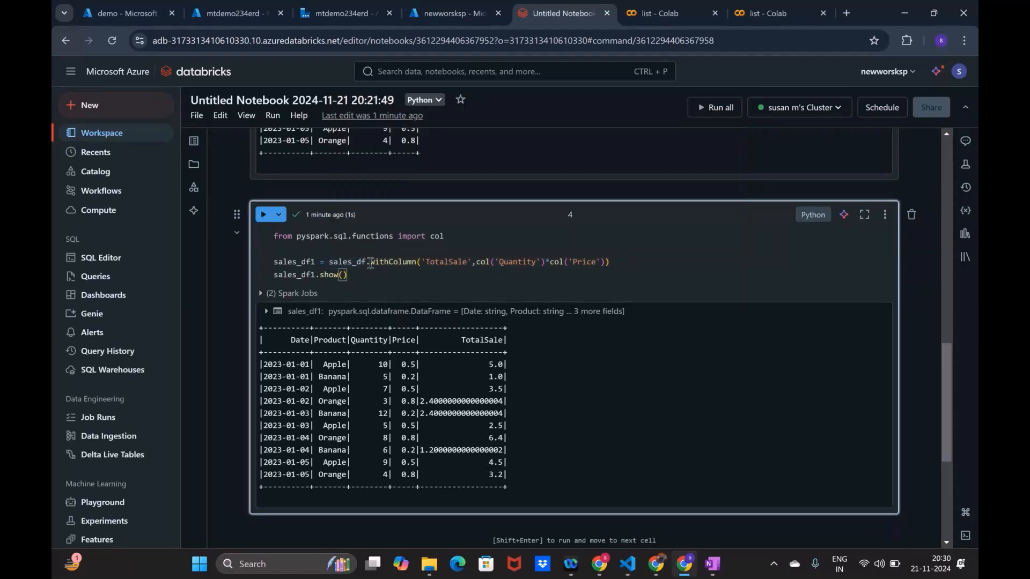
left_click(370, 263, "shift")
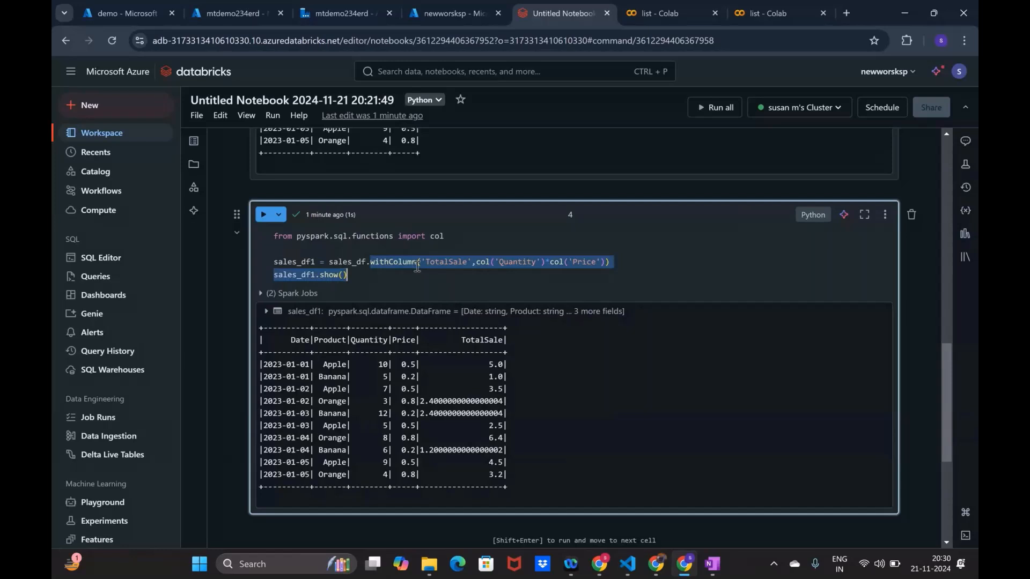
double_click(417, 264)
scroll(461, 306, "up", 1)
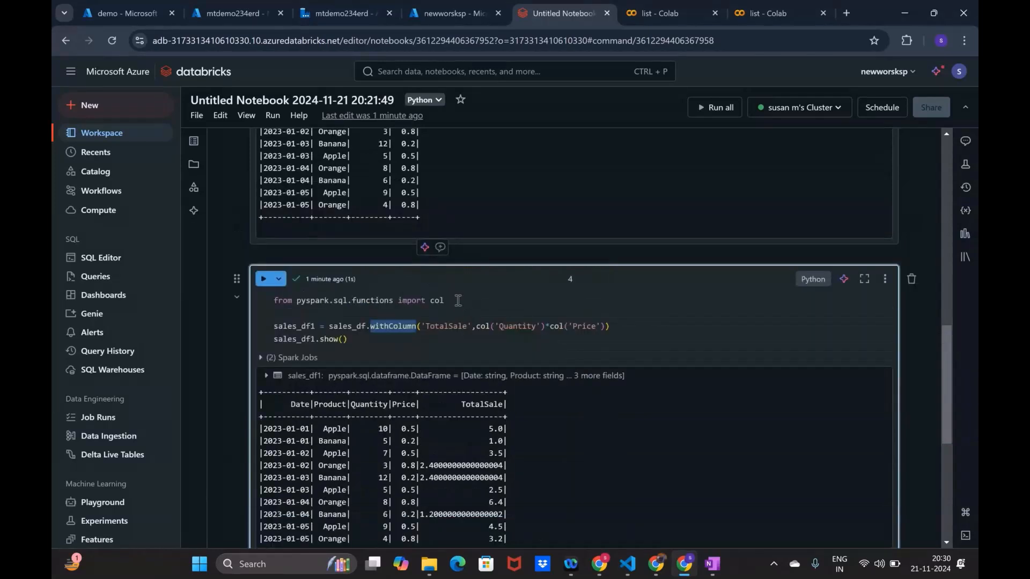
left_click_drag(457, 300, 398, 300)
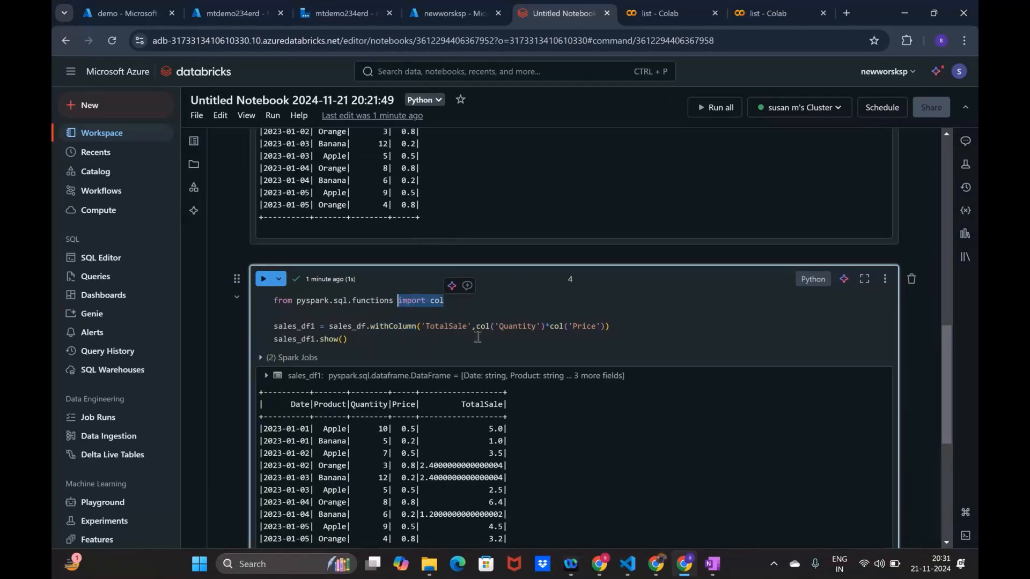
scroll(486, 361, "down", 3)
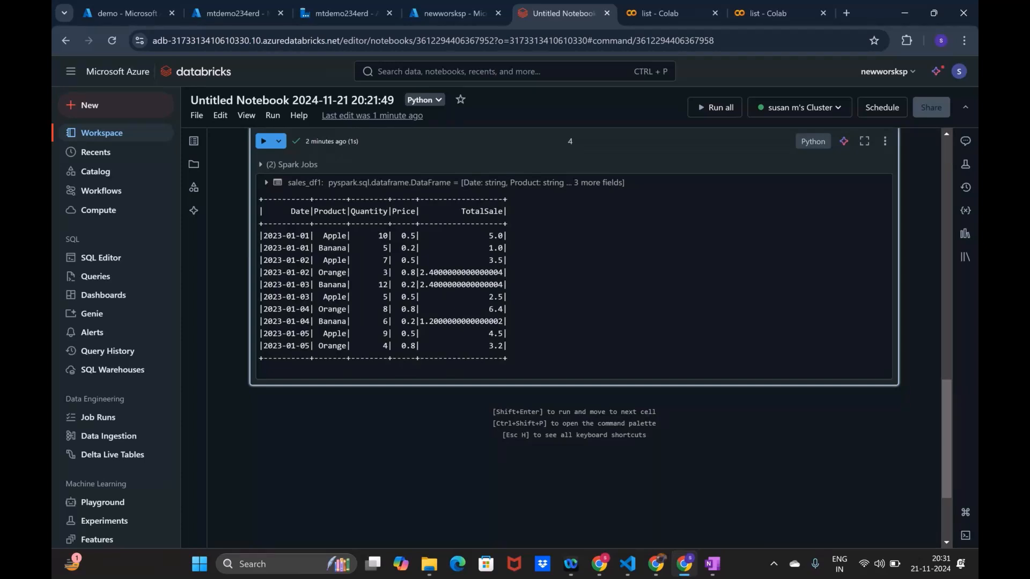
mouse_move(656, 564)
left_click(609, 516)
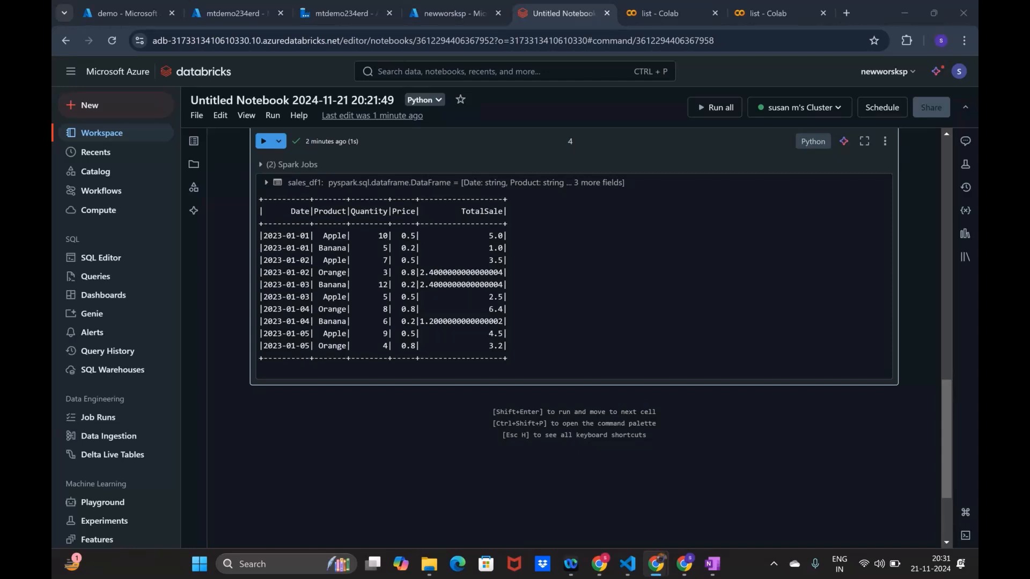
scroll(544, 327, "up", 3)
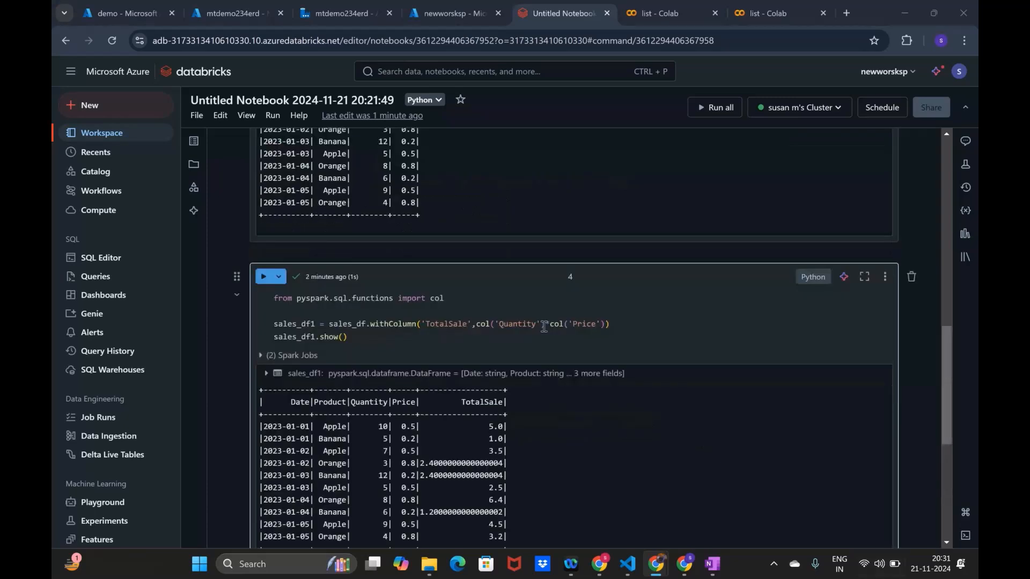
scroll(544, 327, "up", 1)
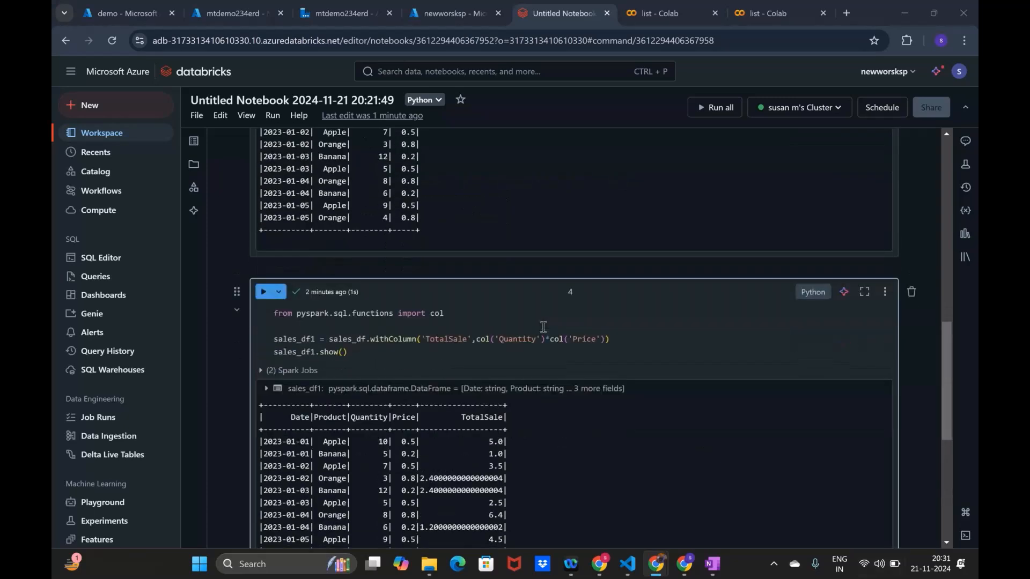
scroll(544, 327, "down", 2)
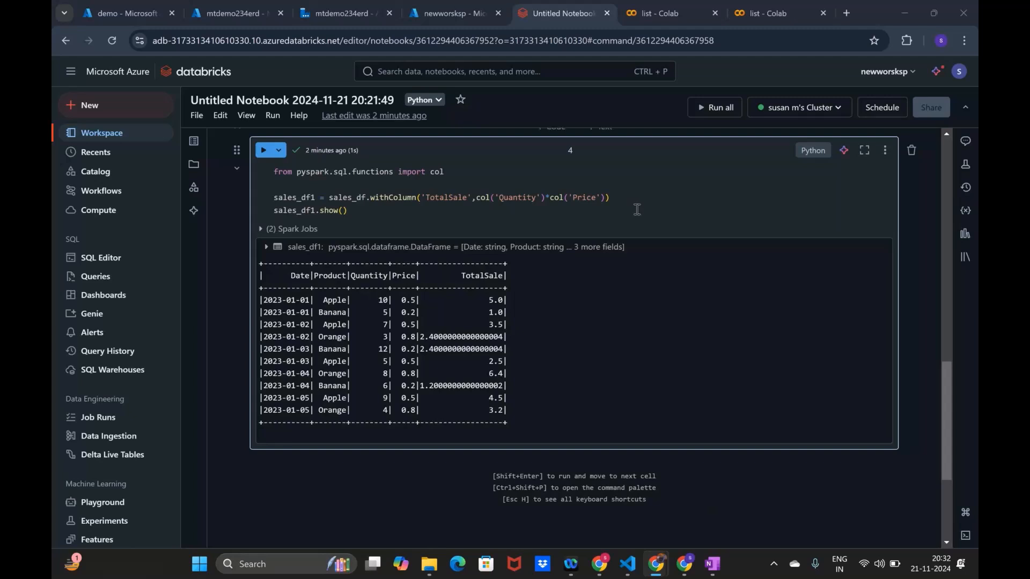
scroll(617, 268, "up", 4)
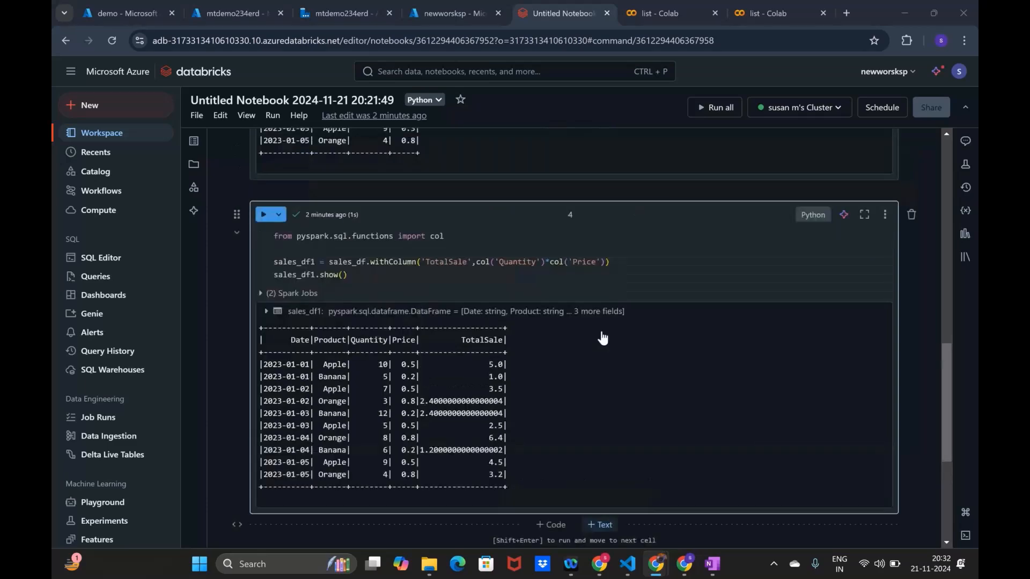
scroll(612, 344, "down", 5)
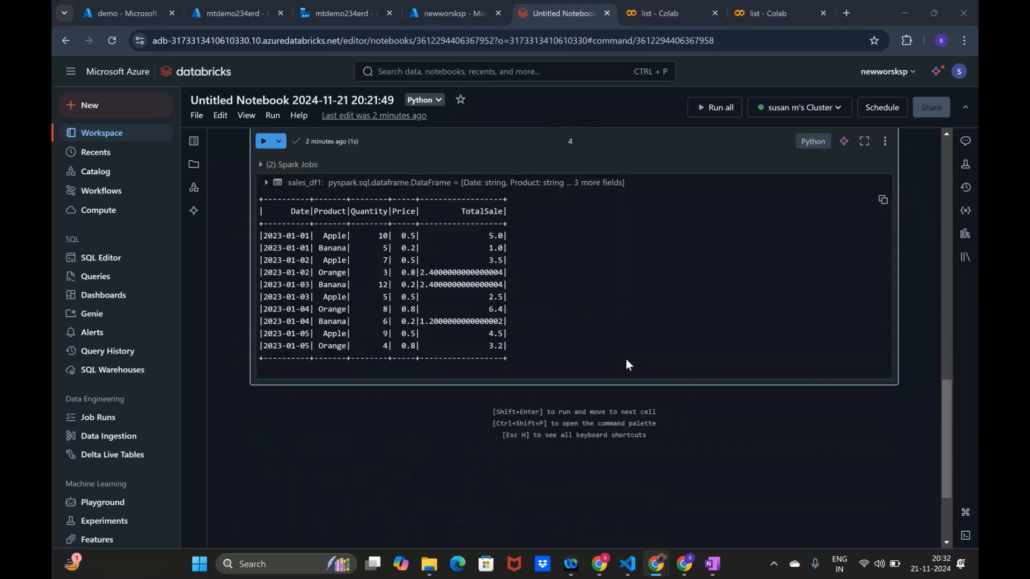
scroll(558, 412, "up", 3)
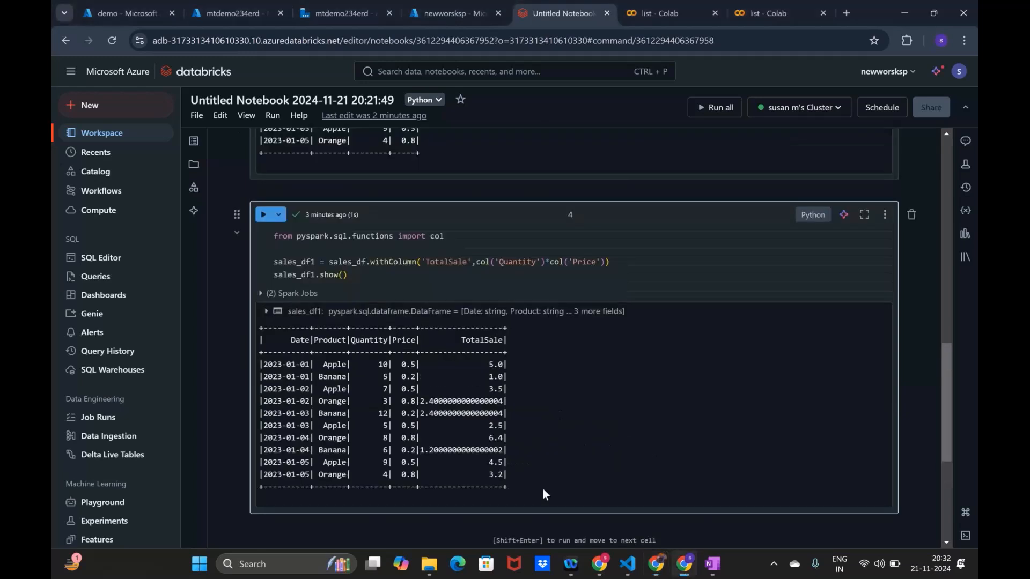
- Highlight the sales_df1 output table and its TotalSale values to review the transformed data
left_click_drag(543, 489, 259, 326)
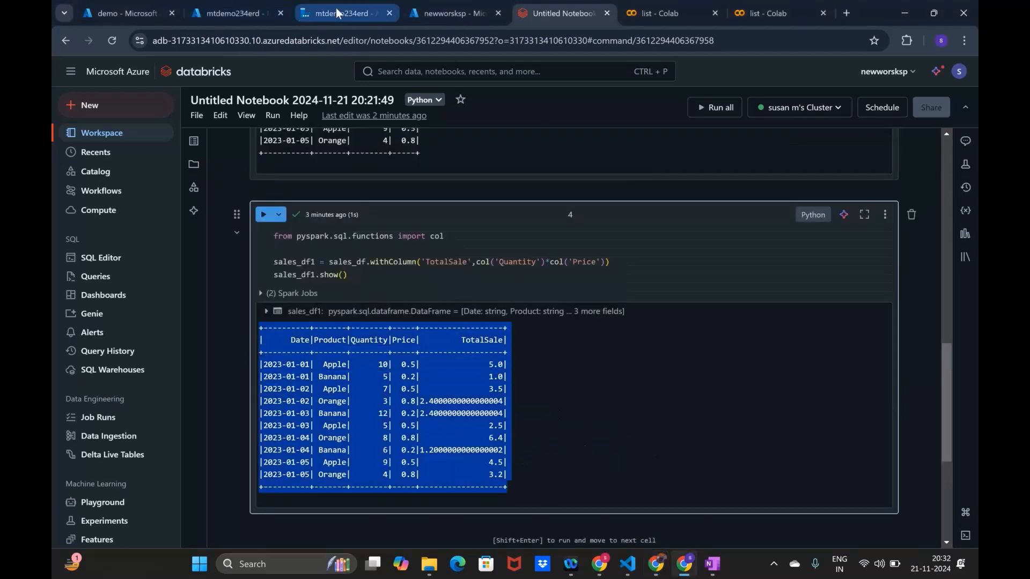
mouse_move(336, 10)
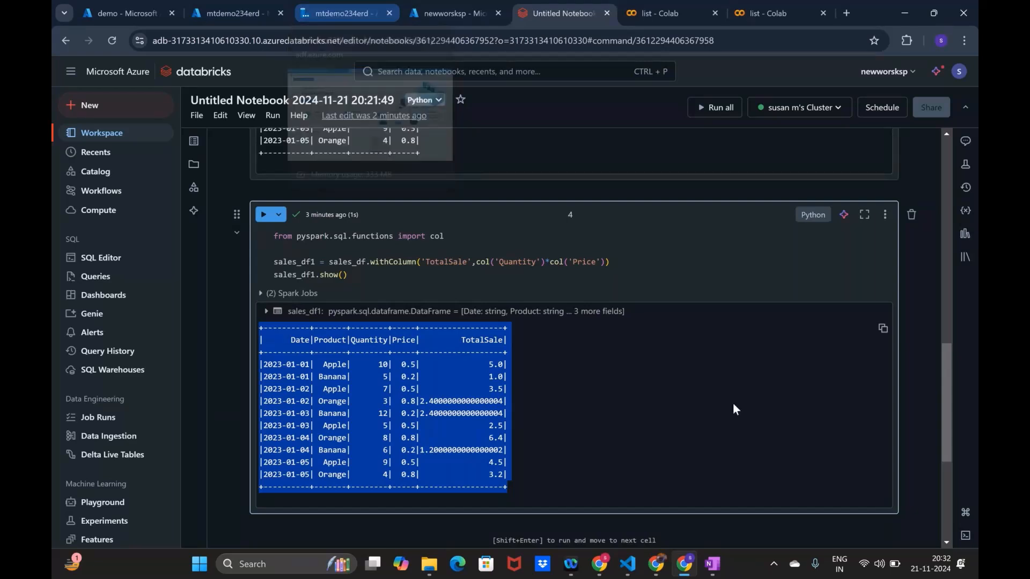
left_click(647, 394)
left_click_drag(515, 476, 255, 313)
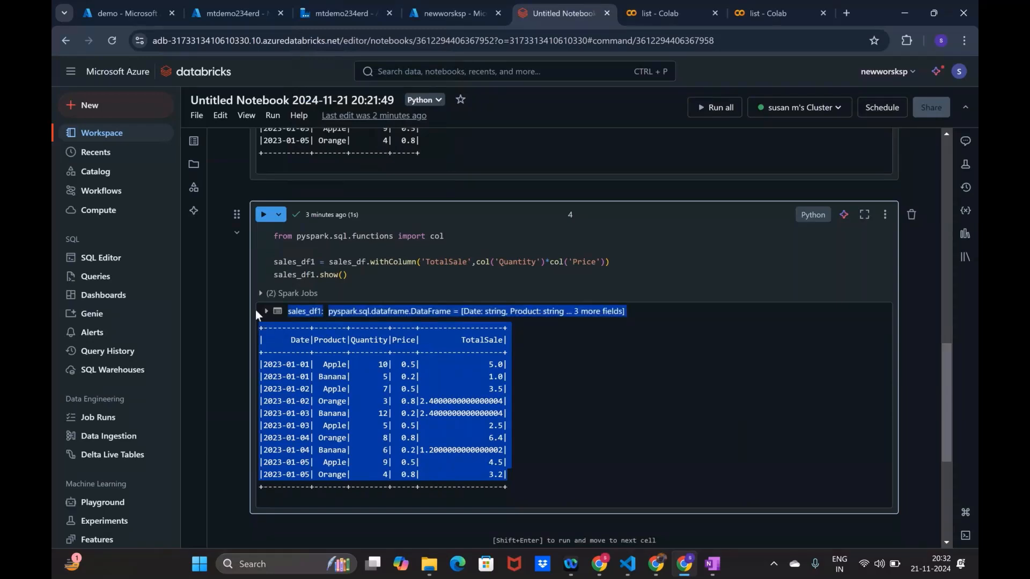
left_click(568, 365)
left_click_drag(516, 490, 418, 353)
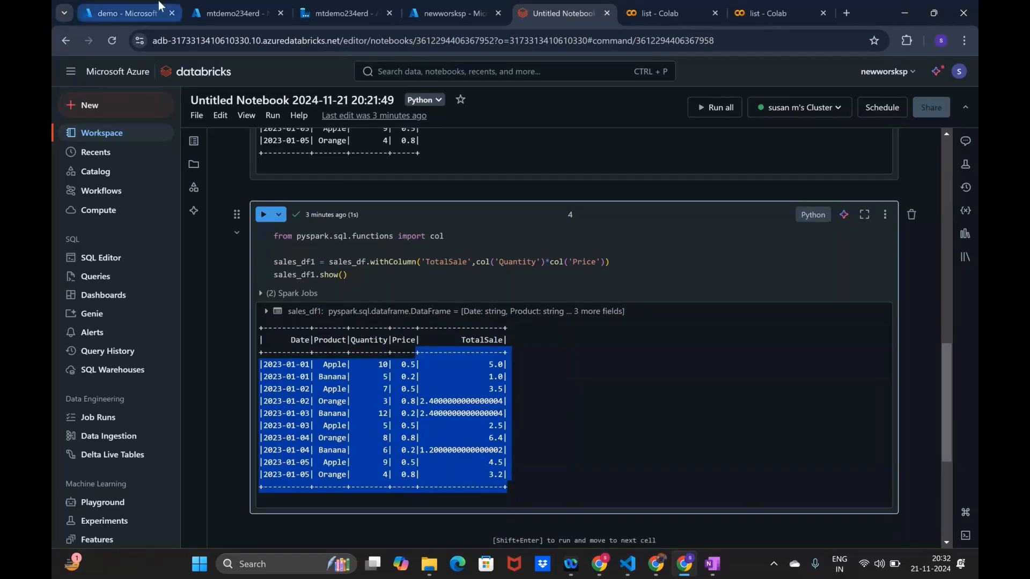
- Open the mtdemo234erd data factory in the Azure portal and launch its Data Factory Studio
left_click(119, 16)
left_click(357, 70)
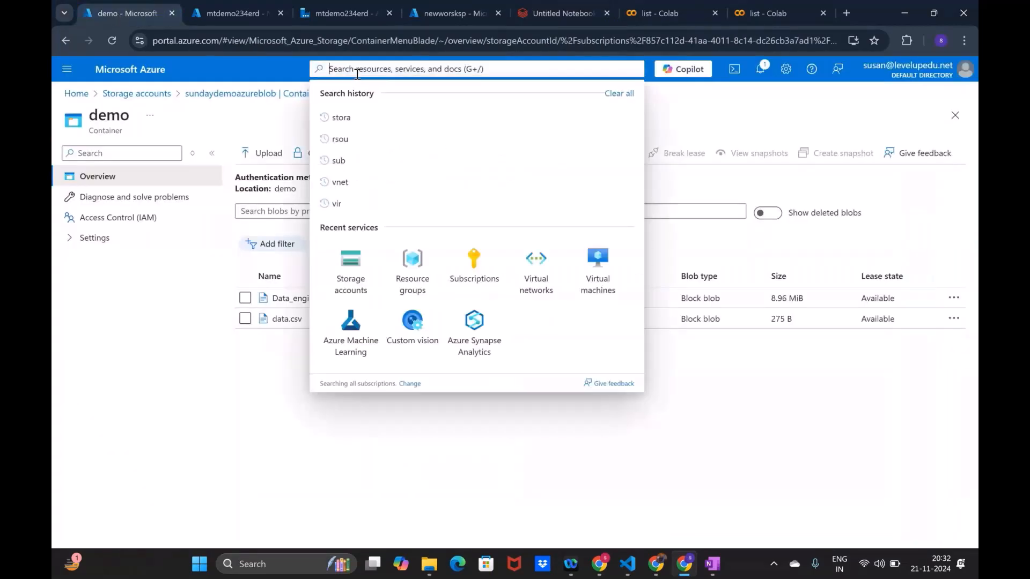
type("data")
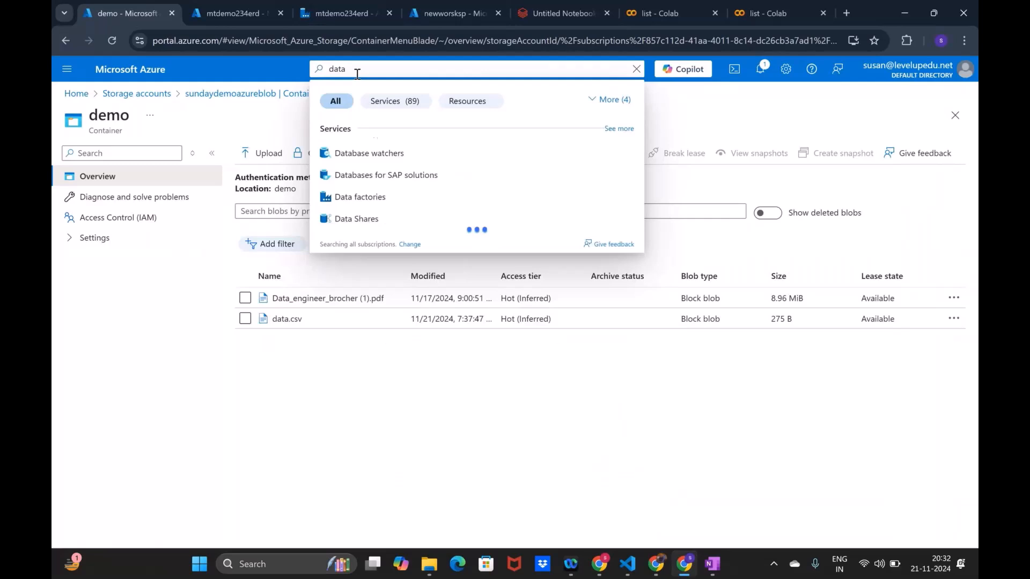
left_click(377, 198)
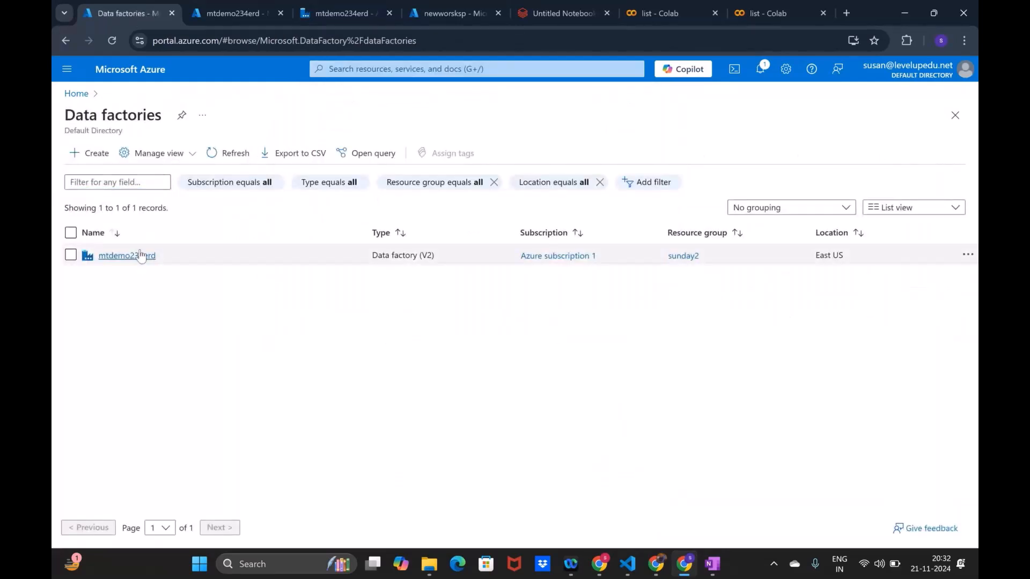
left_click(142, 256)
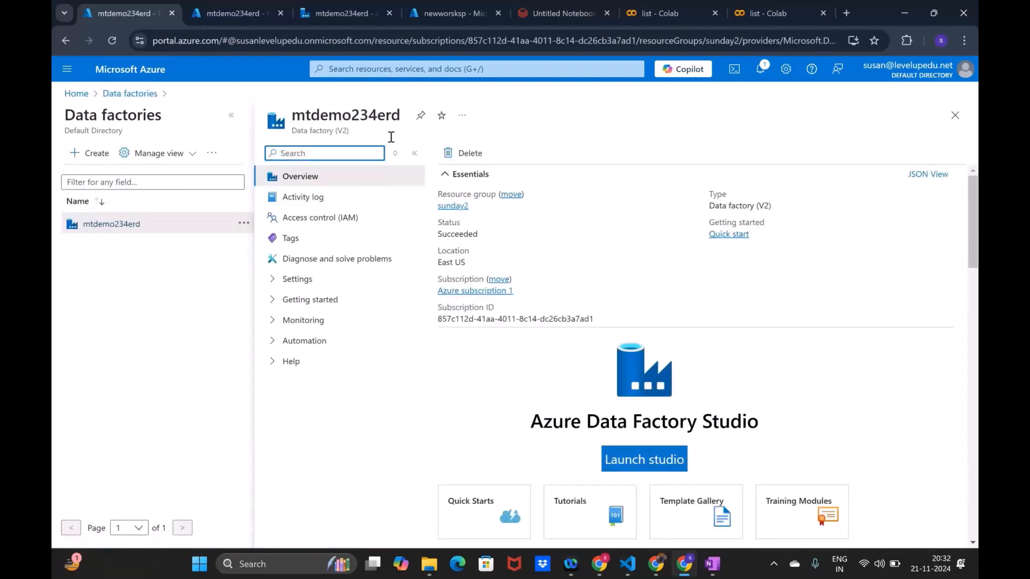
left_click(636, 467)
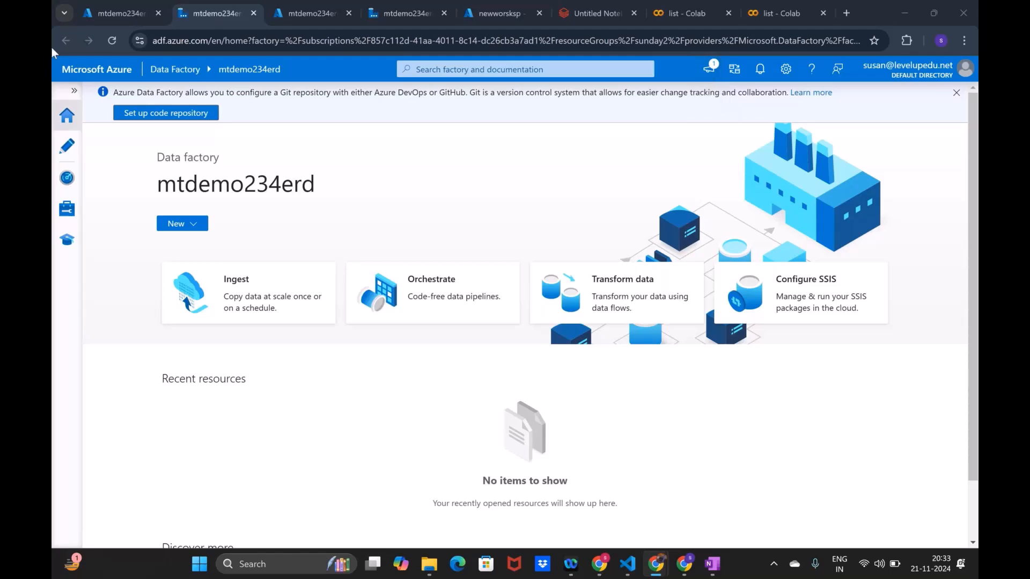
- Create a new blank pipeline in the authoring area of the mtdemo234erd data factory
left_click(73, 156)
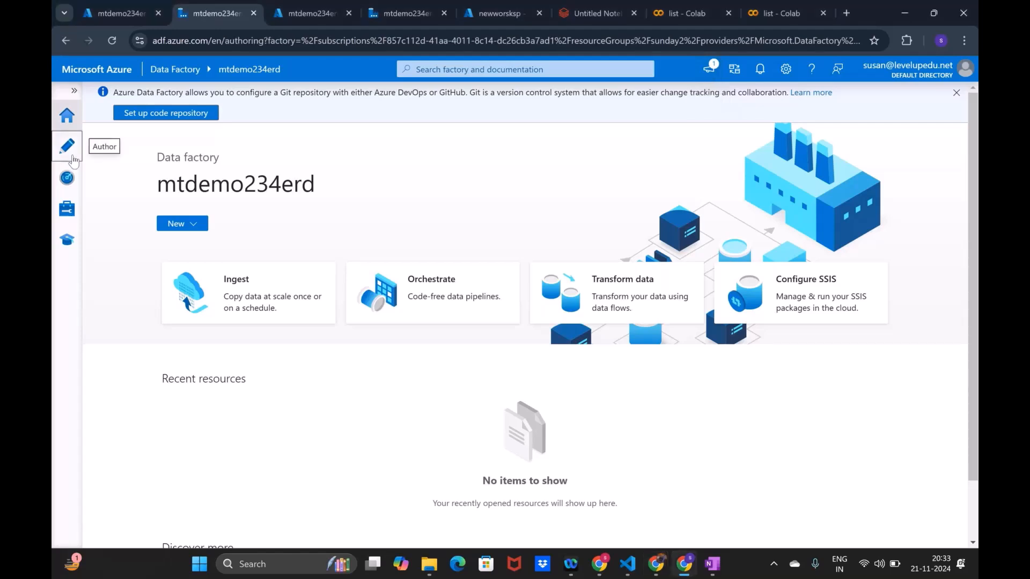
left_click(178, 174)
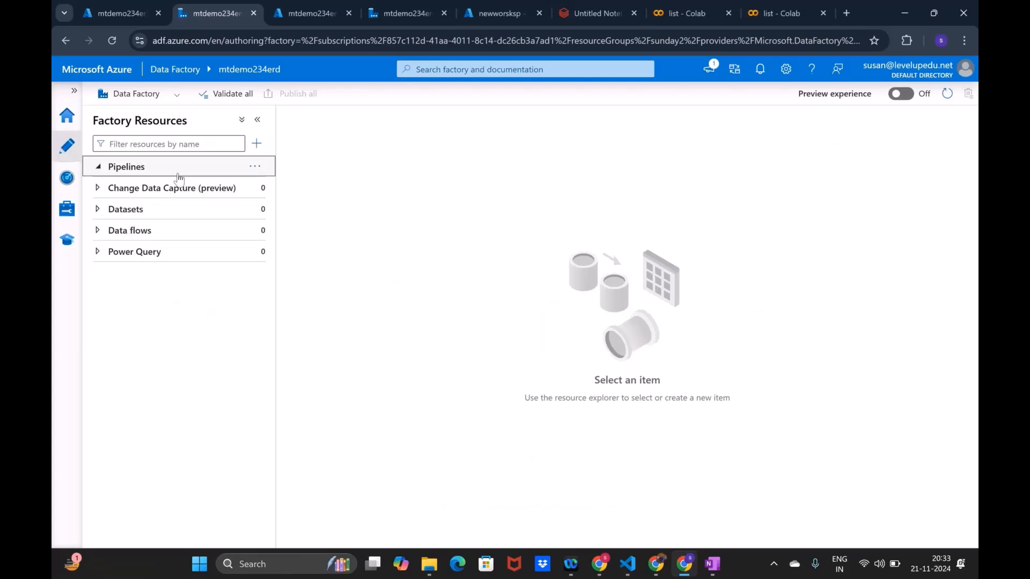
left_click(244, 169)
left_click(248, 168)
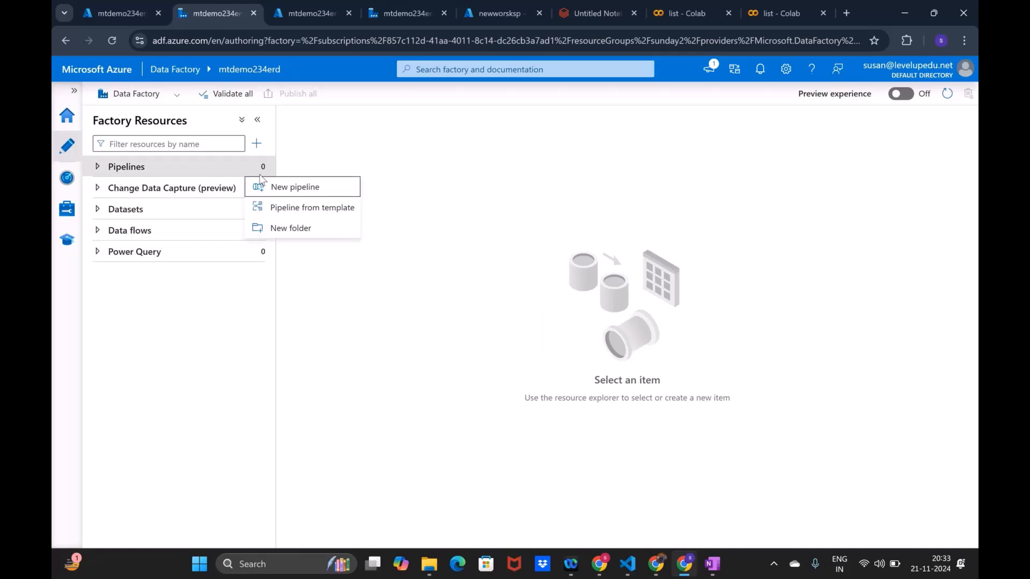
left_click(282, 189)
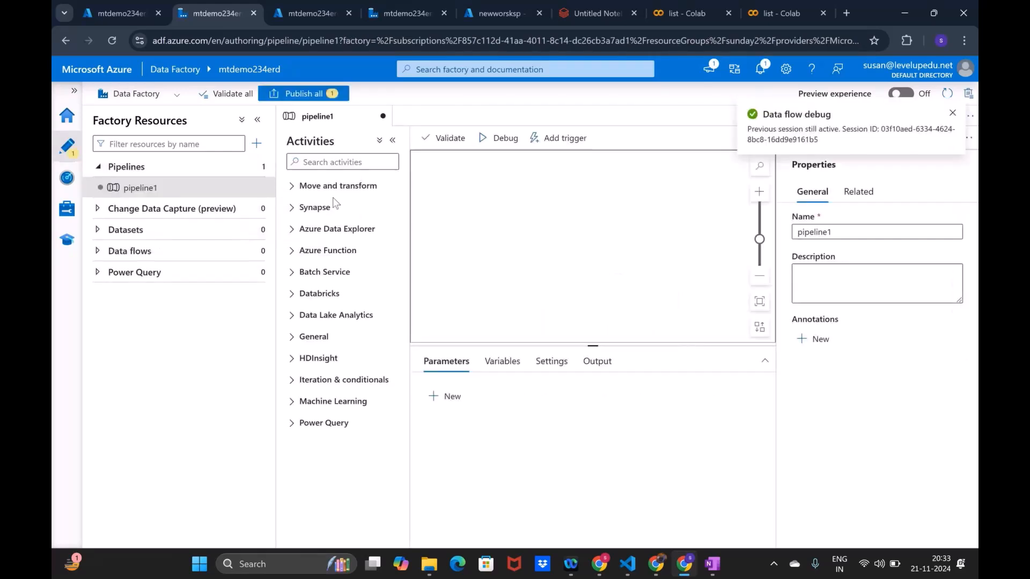
left_click(951, 115)
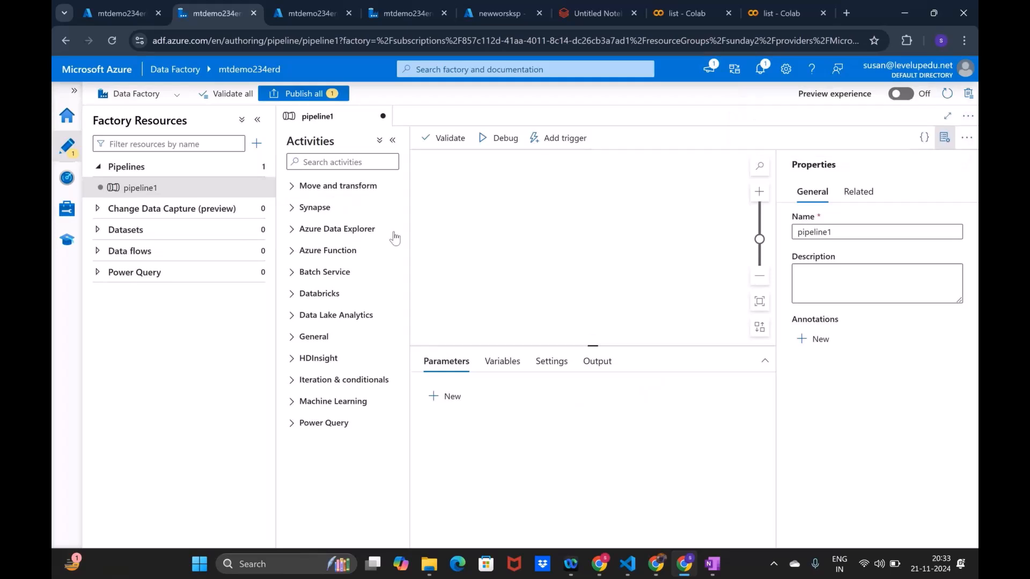
left_click(222, 188)
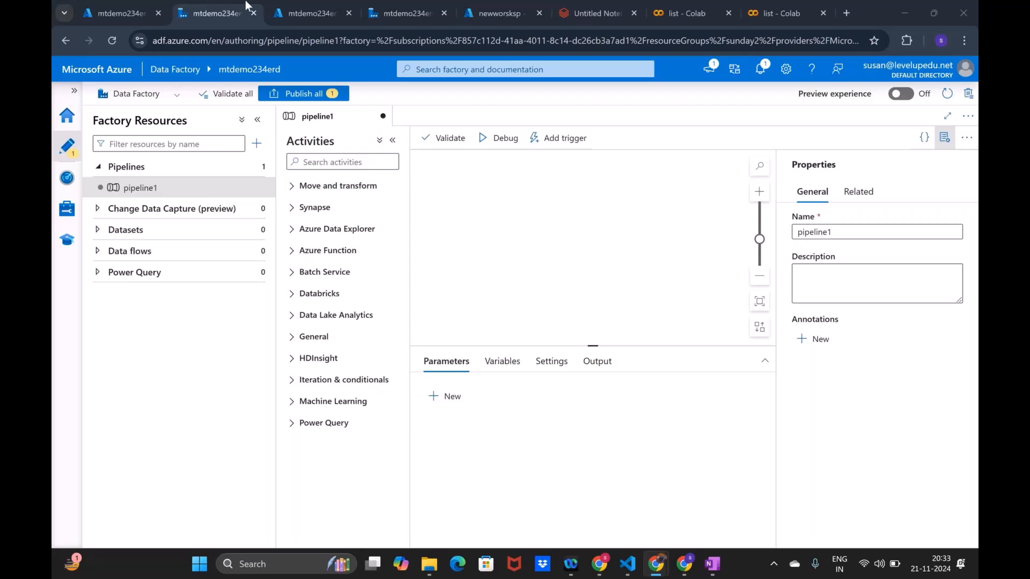
- Open data.csv from the demo container of the sundaydemoazureblob storage account and view its contents
left_click(74, 119)
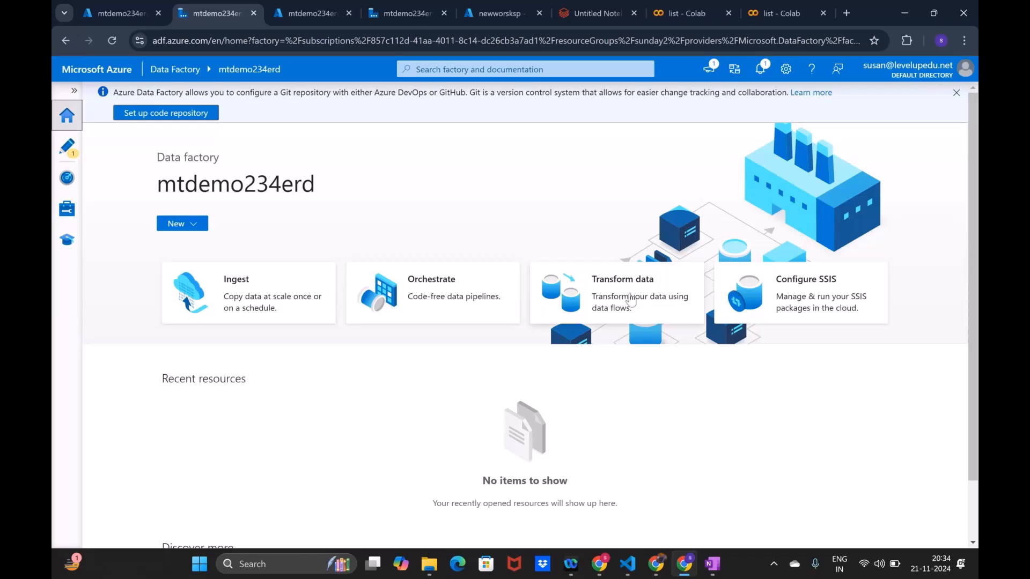
left_click(339, 11)
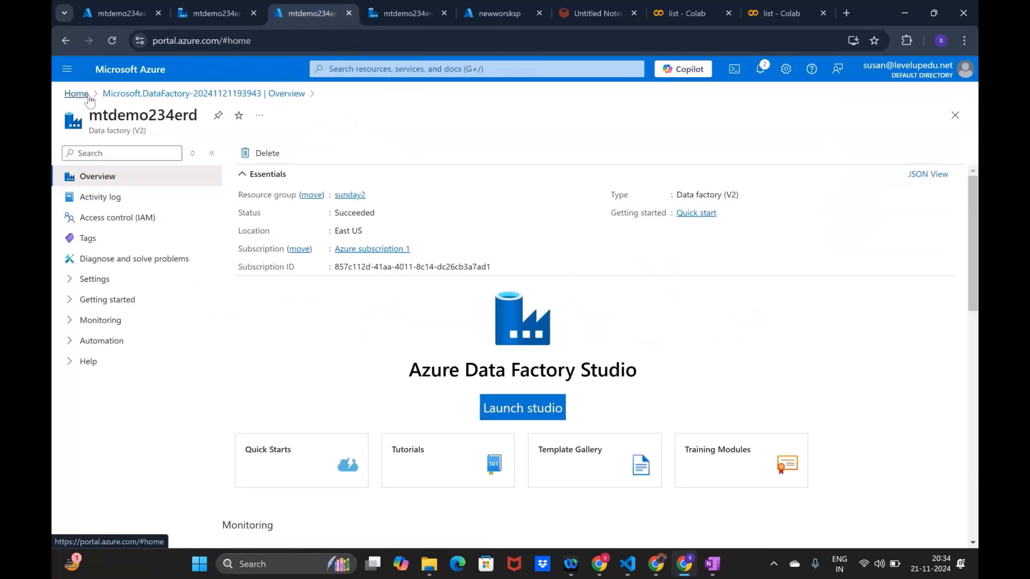
left_click(358, 168)
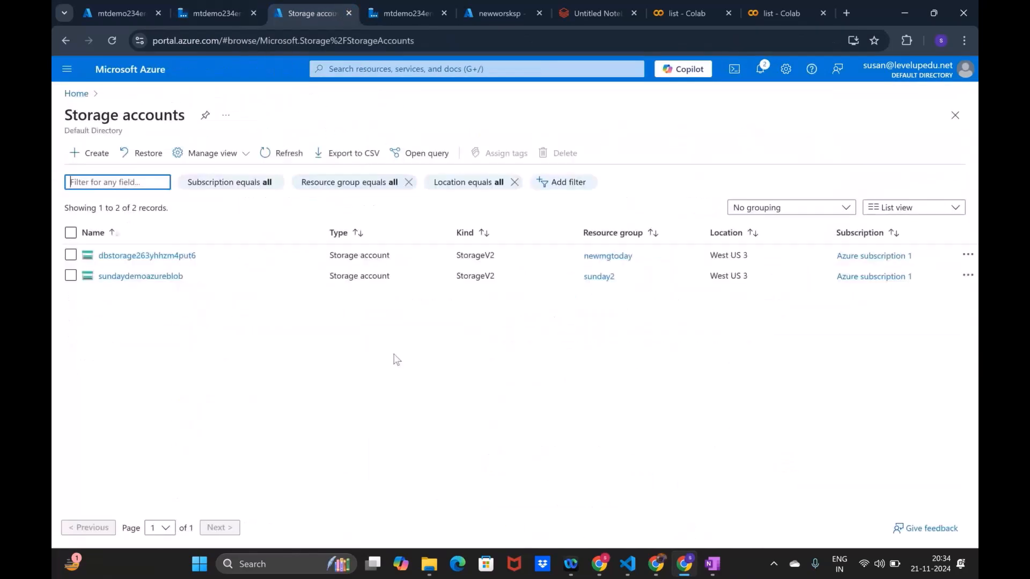
left_click(173, 276)
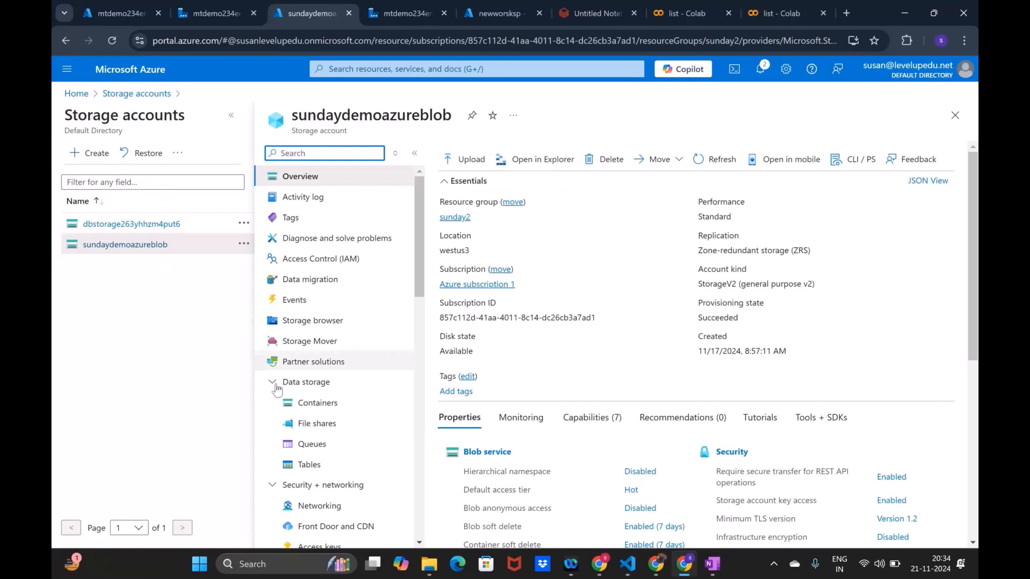
left_click(343, 411)
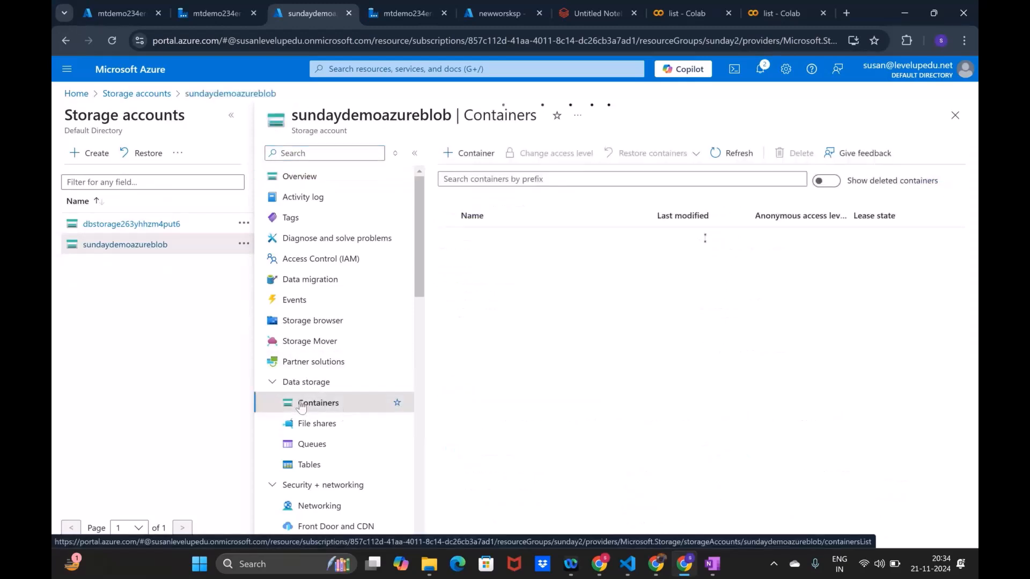
left_click(477, 263)
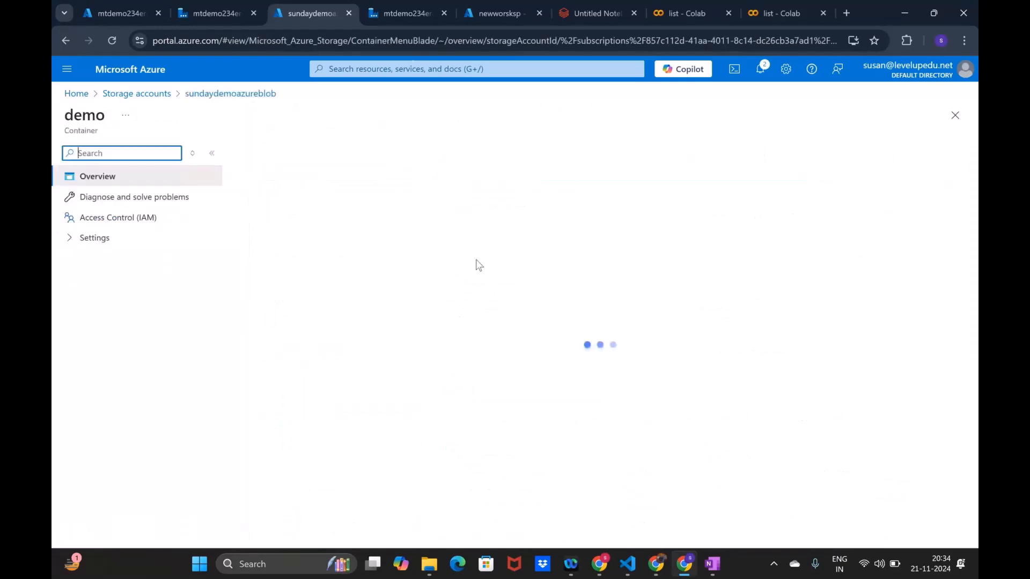
left_click(290, 320)
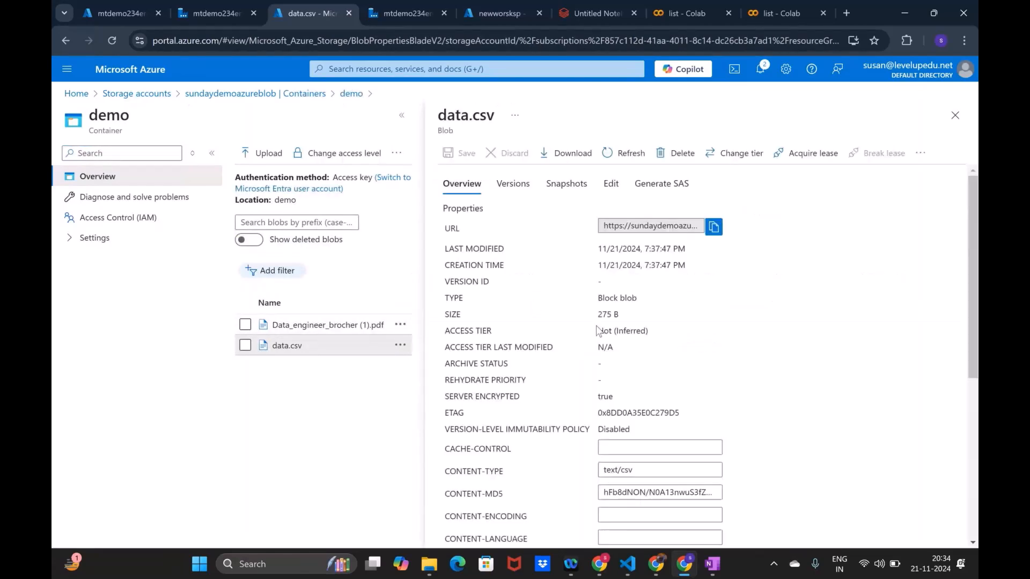
left_click(615, 194)
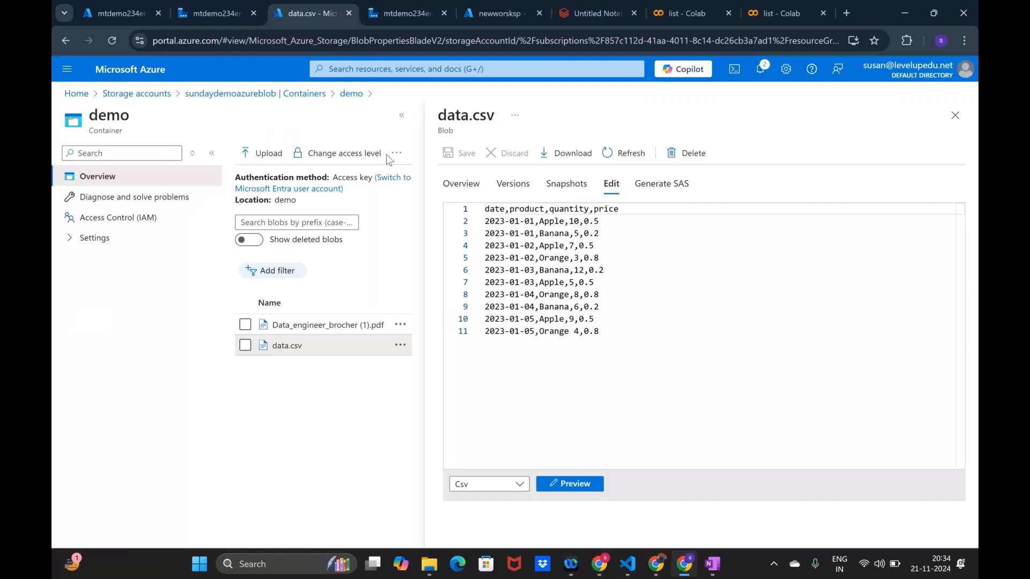
- Return to the authoring area of the mtdemo234erd data factory and delete pipeline1
left_click(228, 12)
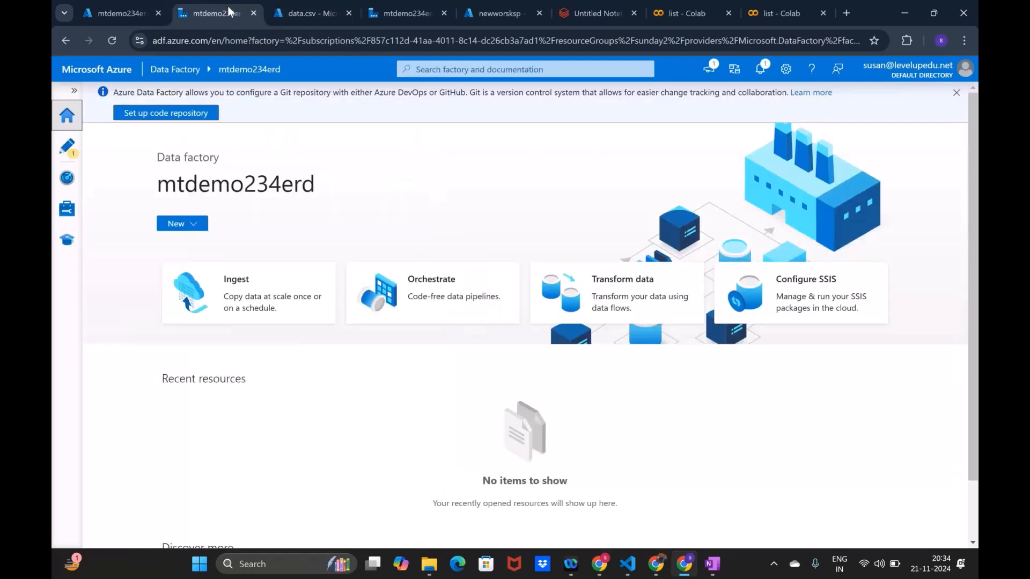
left_click(67, 152)
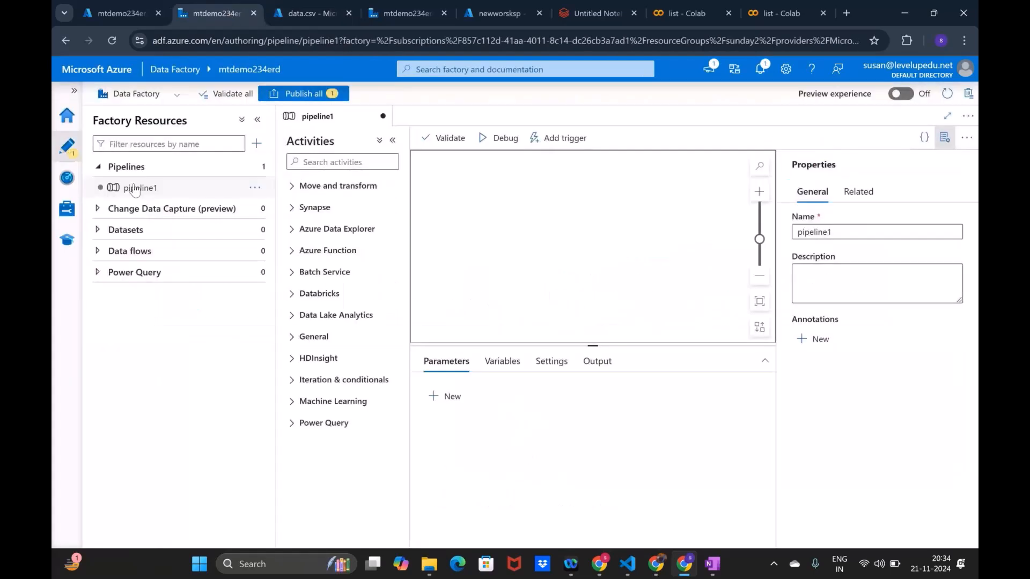
left_click(255, 187)
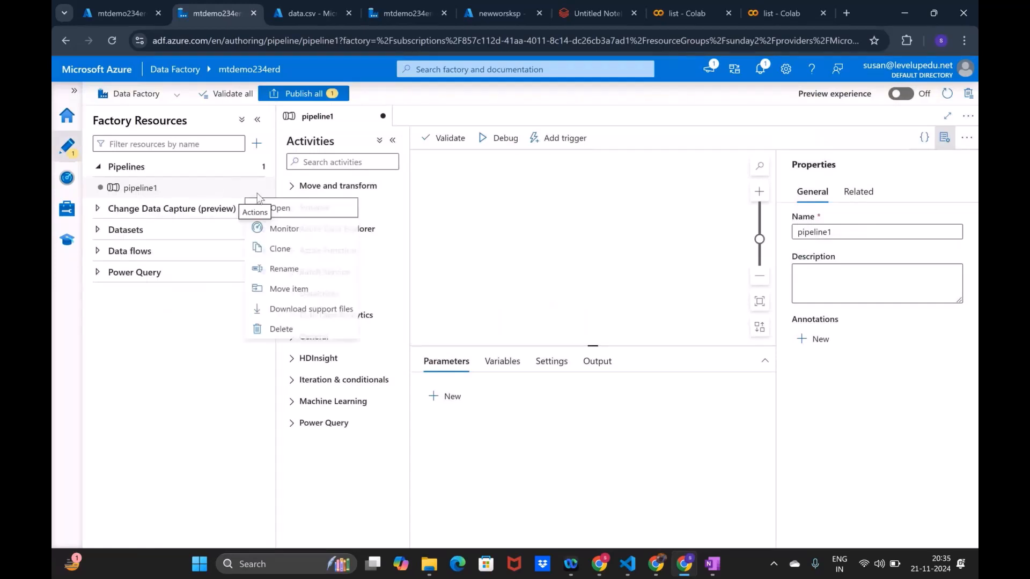
left_click(282, 332)
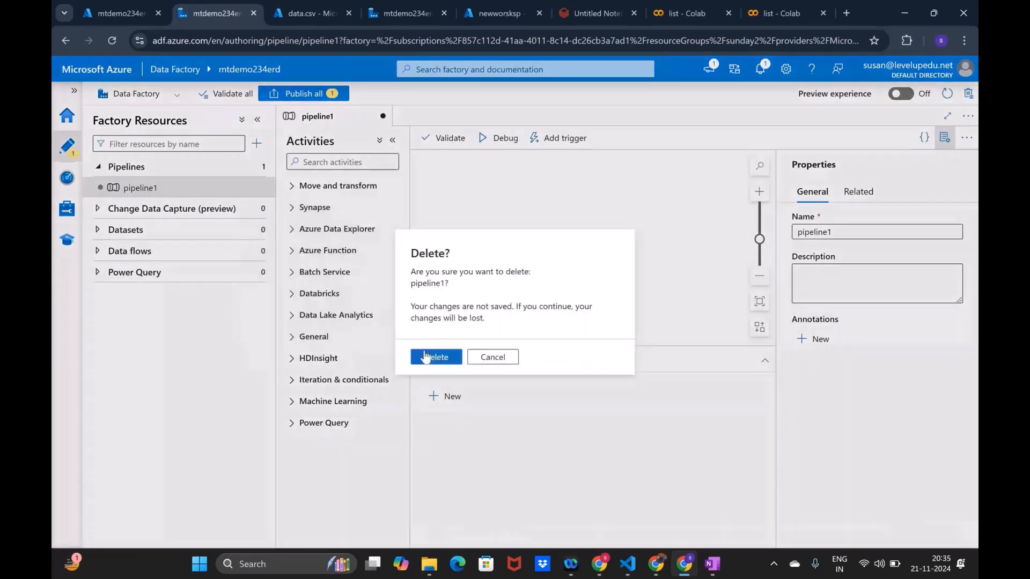
left_click(432, 356)
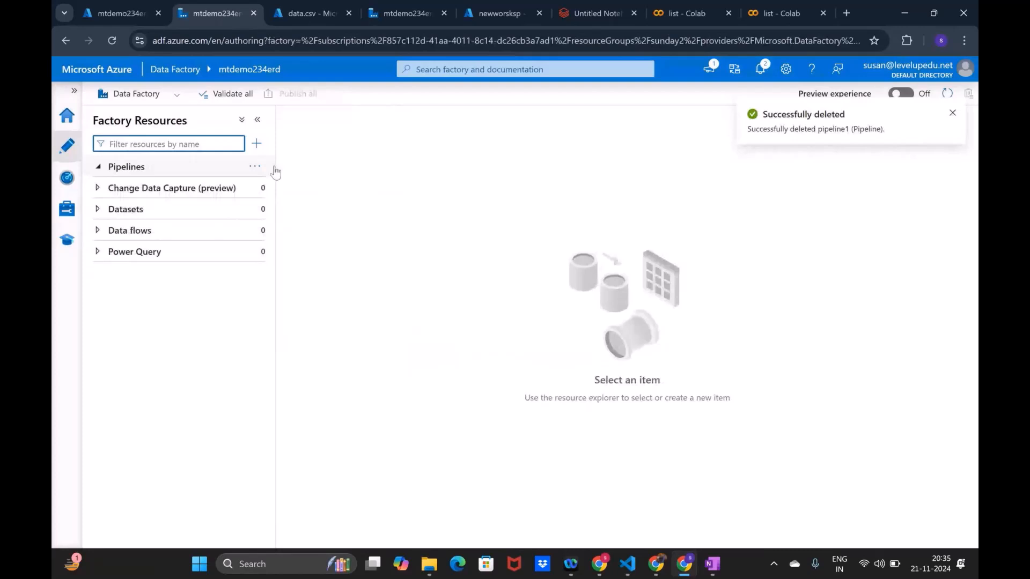
- Create a new blank pipeline in the data factory and hide its properties pane
left_click(256, 166)
left_click(283, 193)
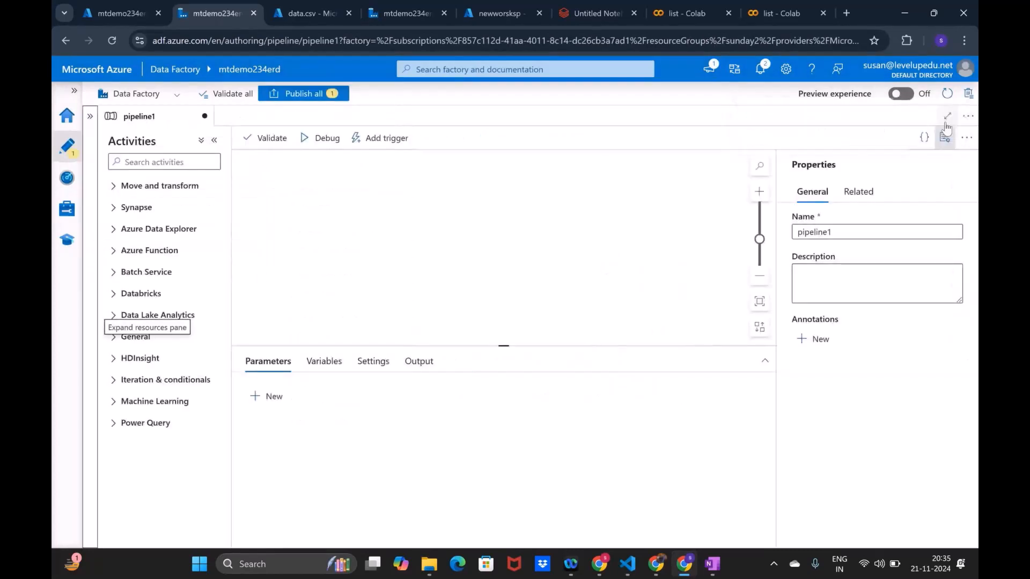
left_click(945, 137)
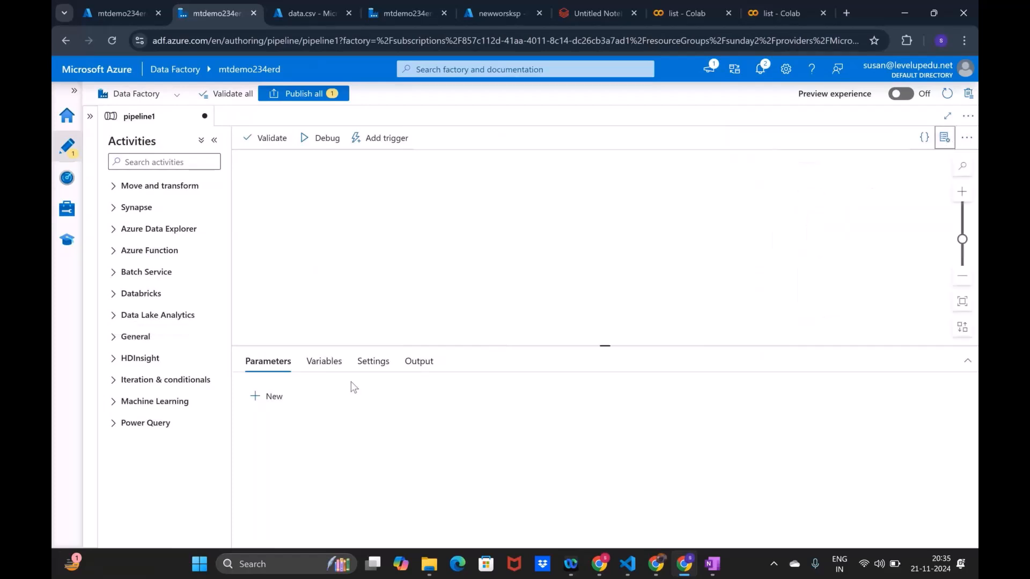
- Add a Data flow activity to the pipeline canvas and create a new data flow for it
left_click(137, 188)
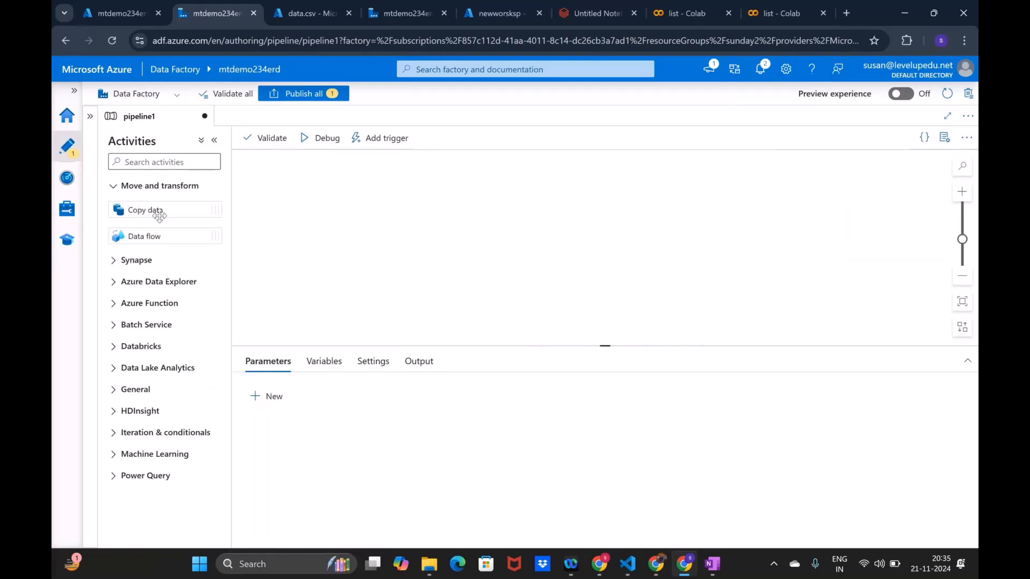
left_click_drag(164, 240, 399, 232)
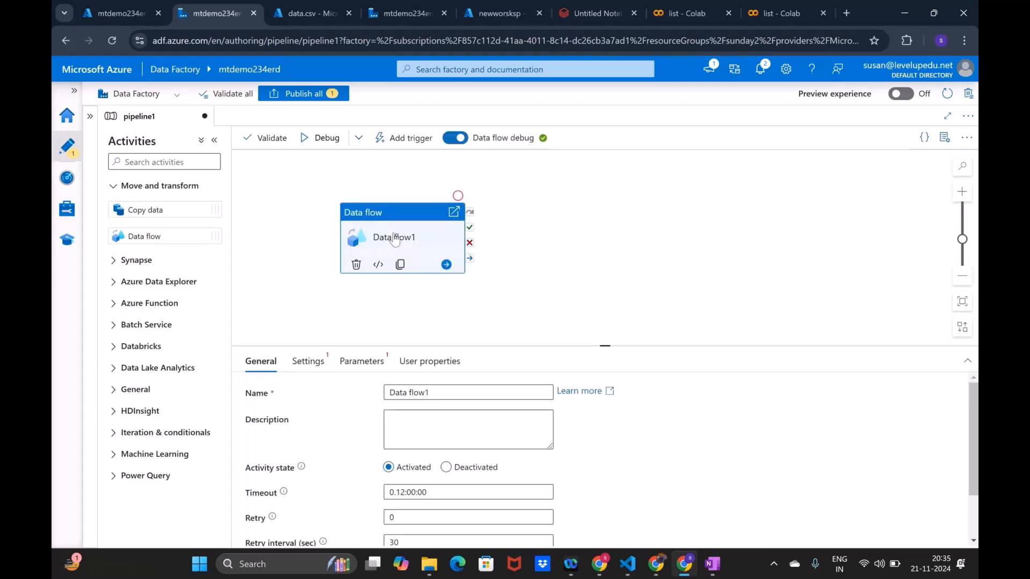
left_click(308, 362)
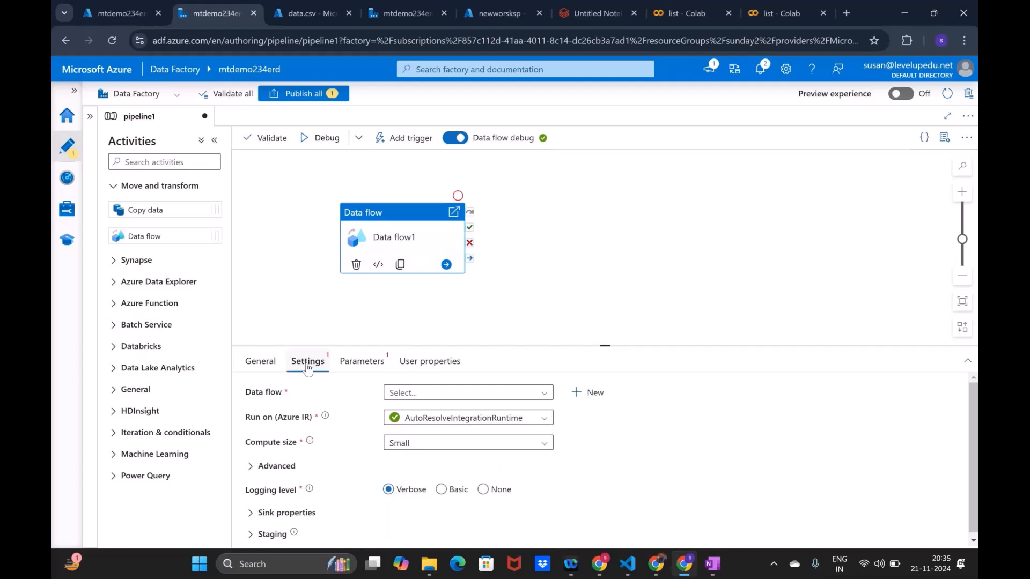
left_click(424, 398)
left_click(590, 392)
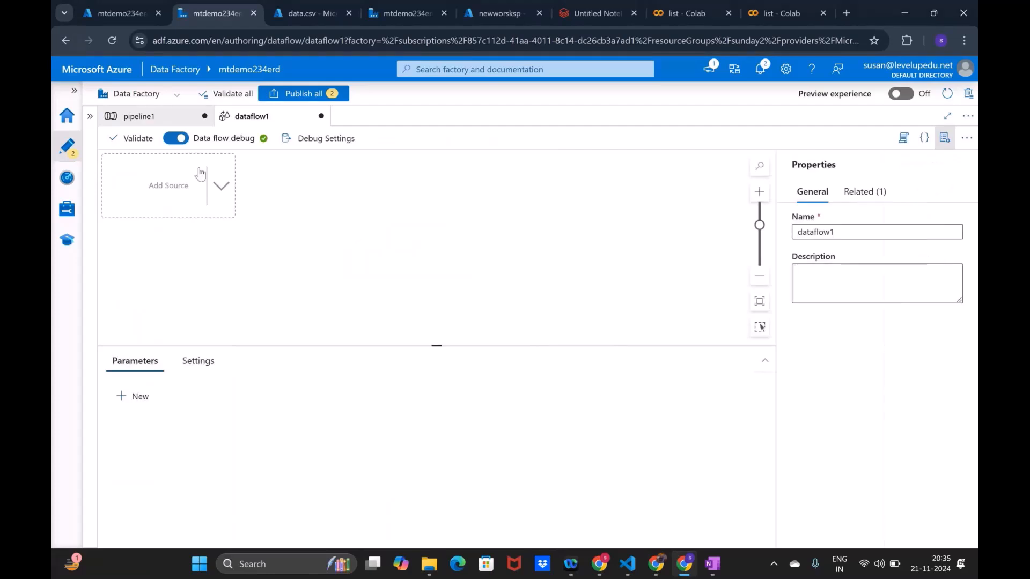
- Add a source to dataflow1 and start a new Azure Blob Storage dataset for it in DelimitedText format
left_click(221, 188)
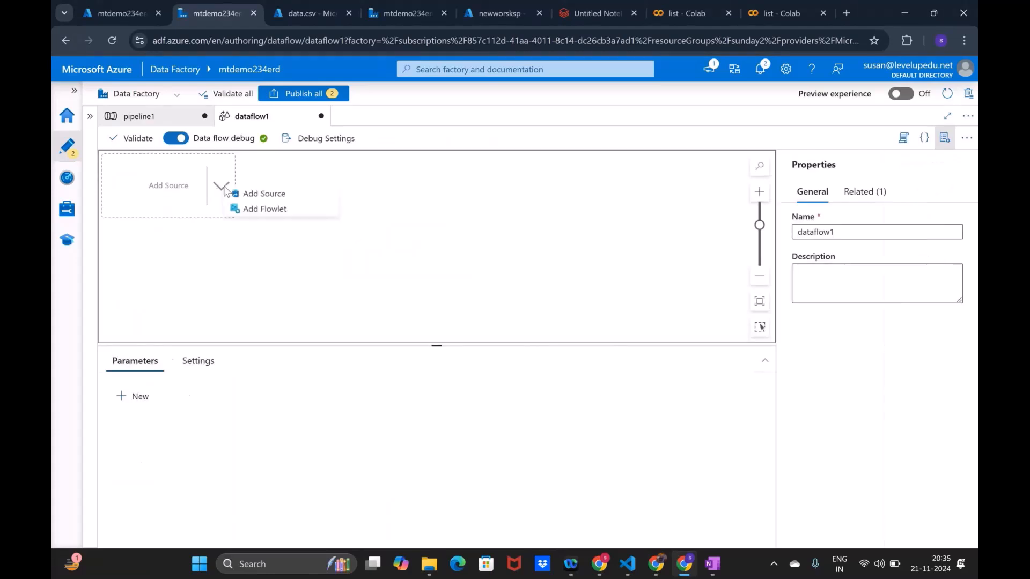
left_click(236, 194)
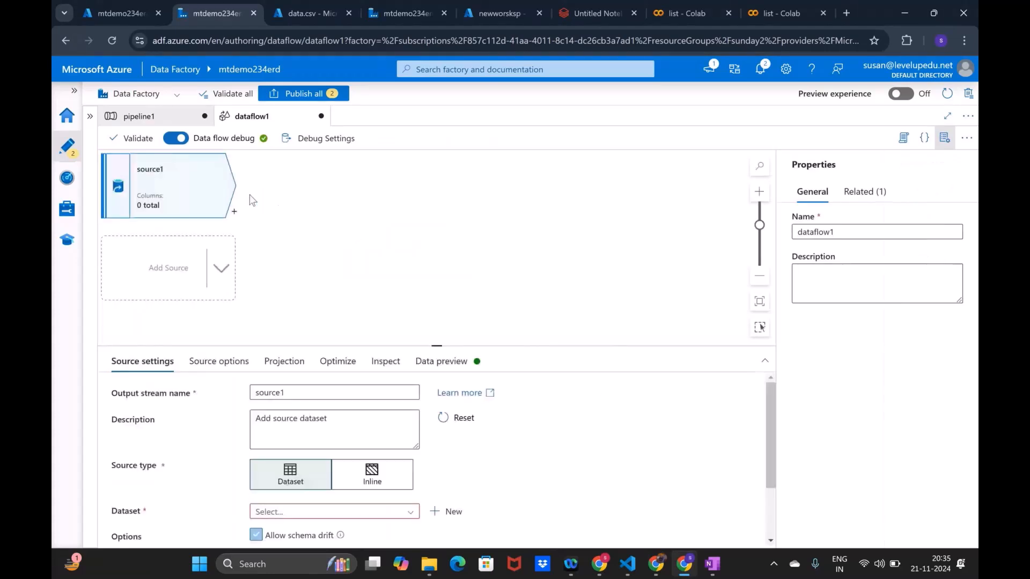
left_click(397, 508)
left_click(558, 460)
left_click(465, 515)
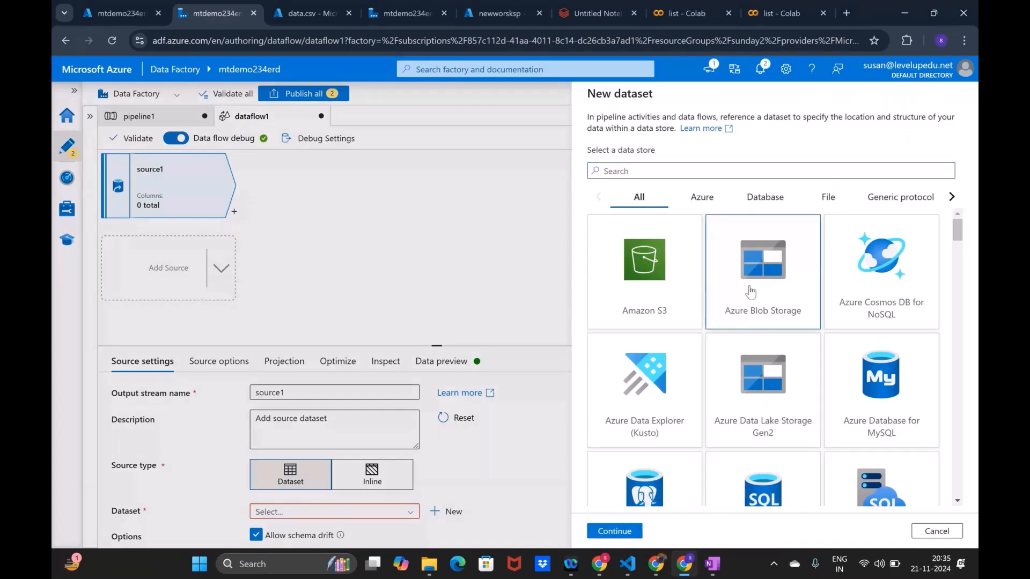
left_click(625, 531)
left_click(767, 199)
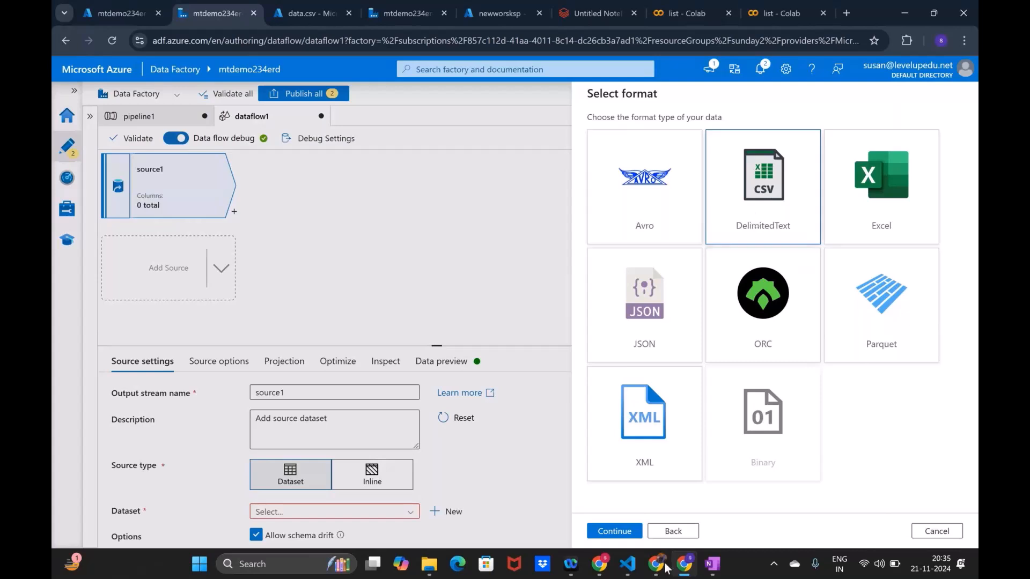
left_click(622, 531)
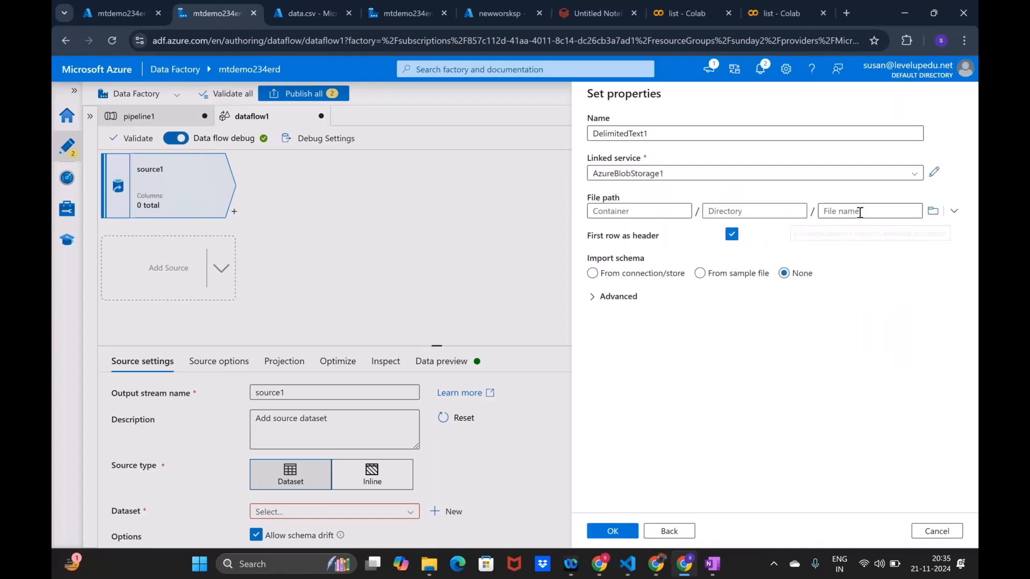
- Set the dataset's file path to data.csv in the demo container and finish creating the dataset
left_click(933, 211)
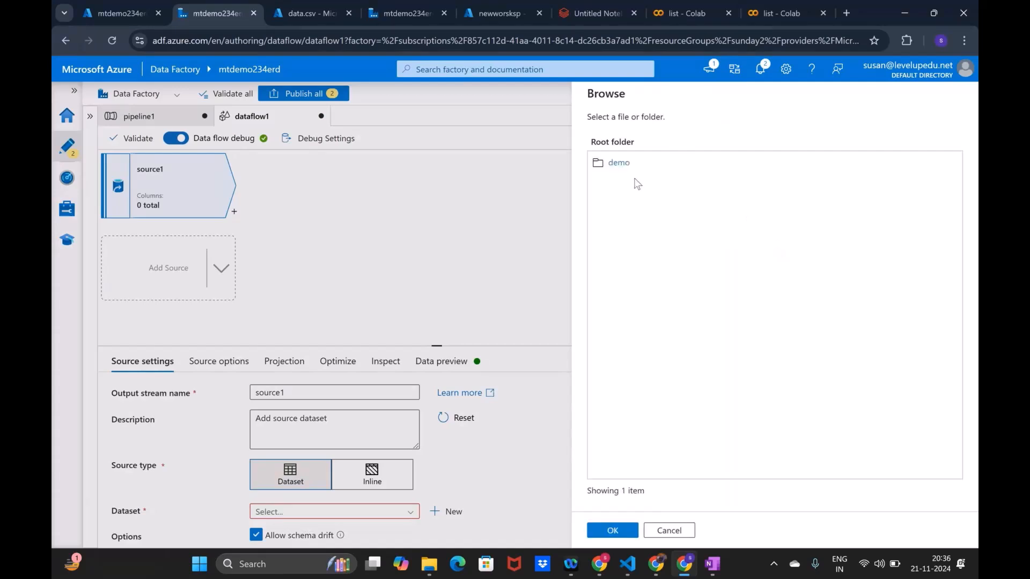
left_click(618, 162)
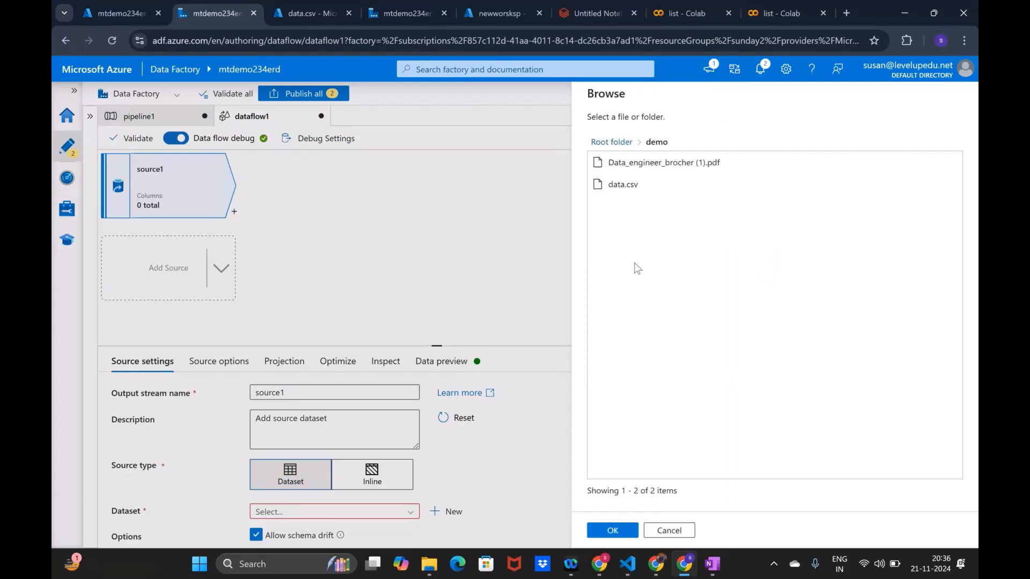
left_click(614, 188)
left_click(612, 531)
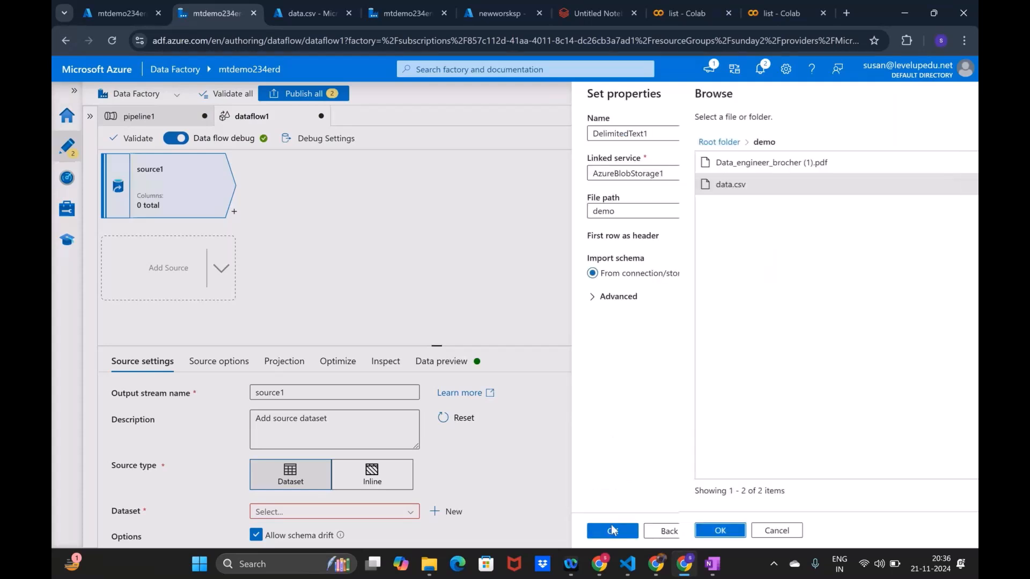
left_click(614, 530)
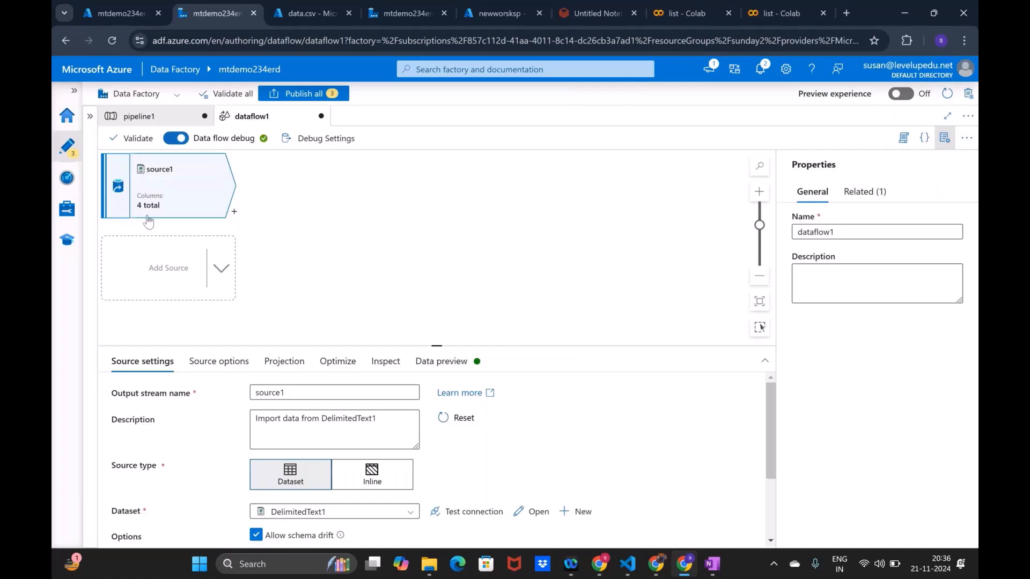
- Preview the data of source1 and review its source settings and source options
left_click(422, 369)
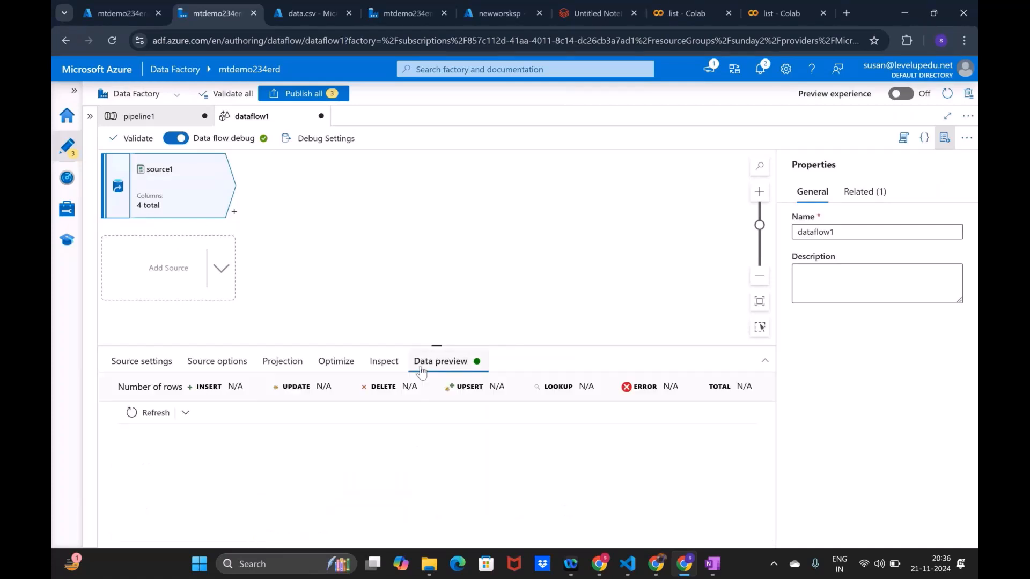
left_click(141, 413)
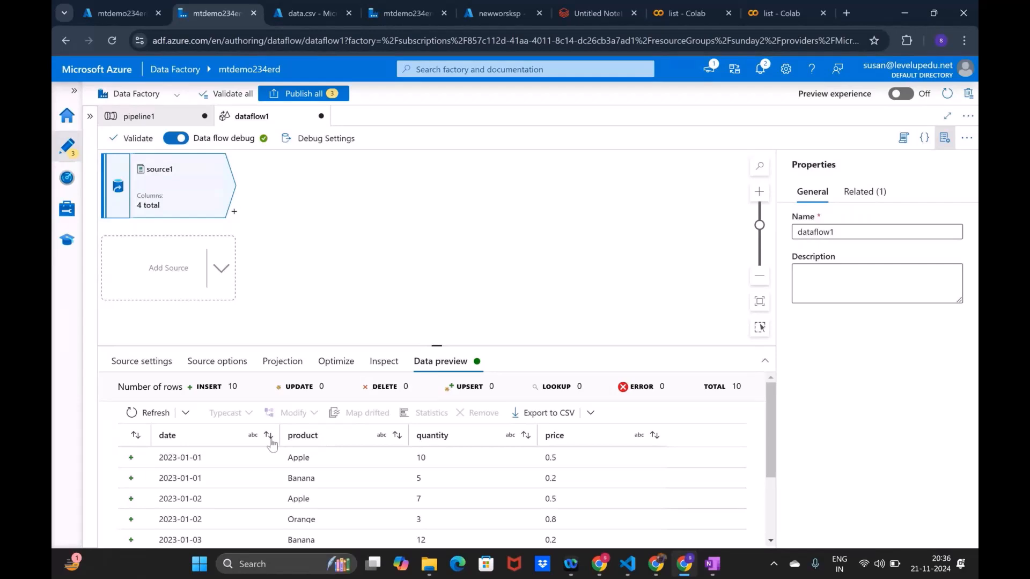
left_click(141, 361)
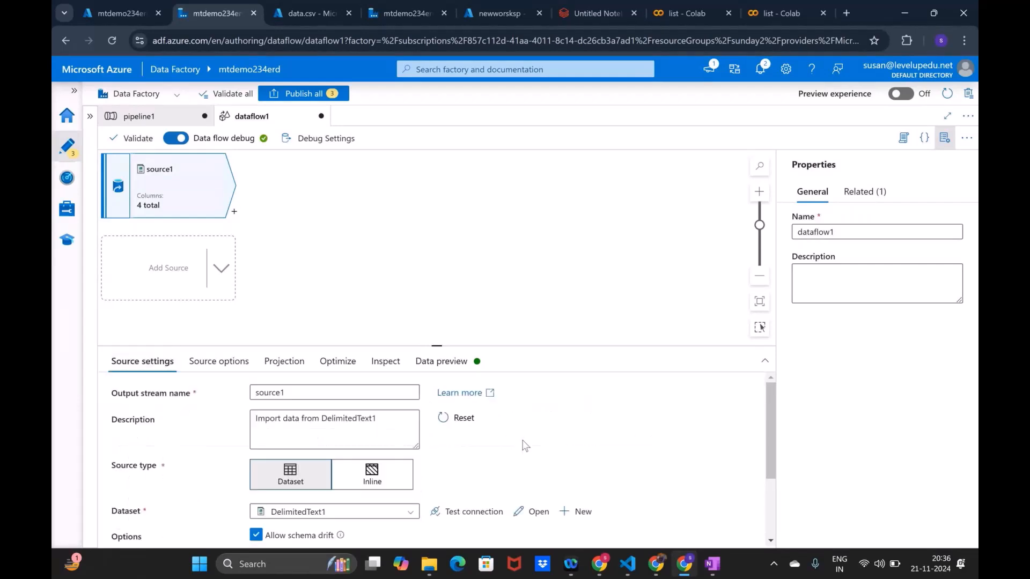
scroll(335, 417, "down", 2)
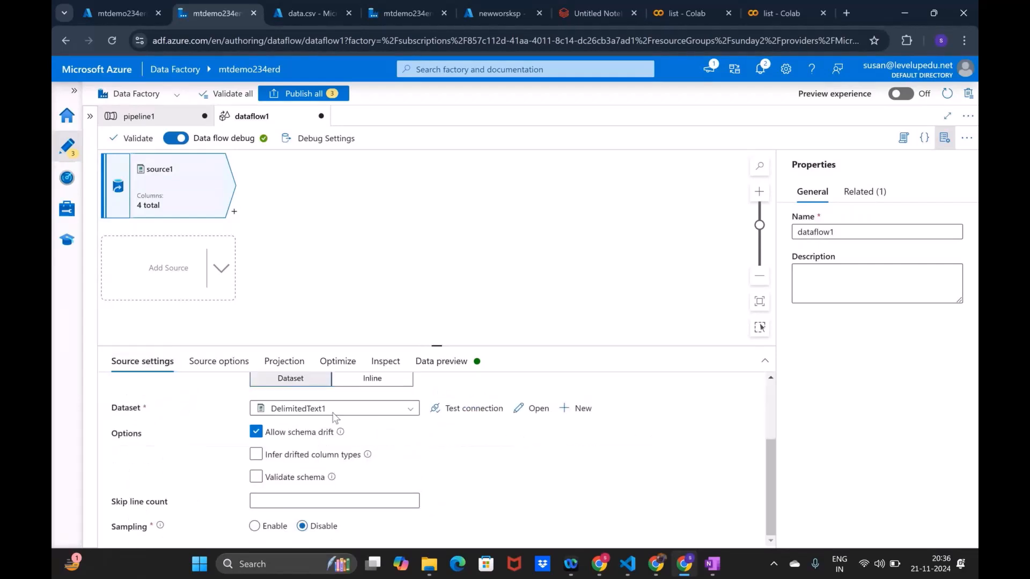
left_click(219, 361)
scroll(408, 458, "down", 2)
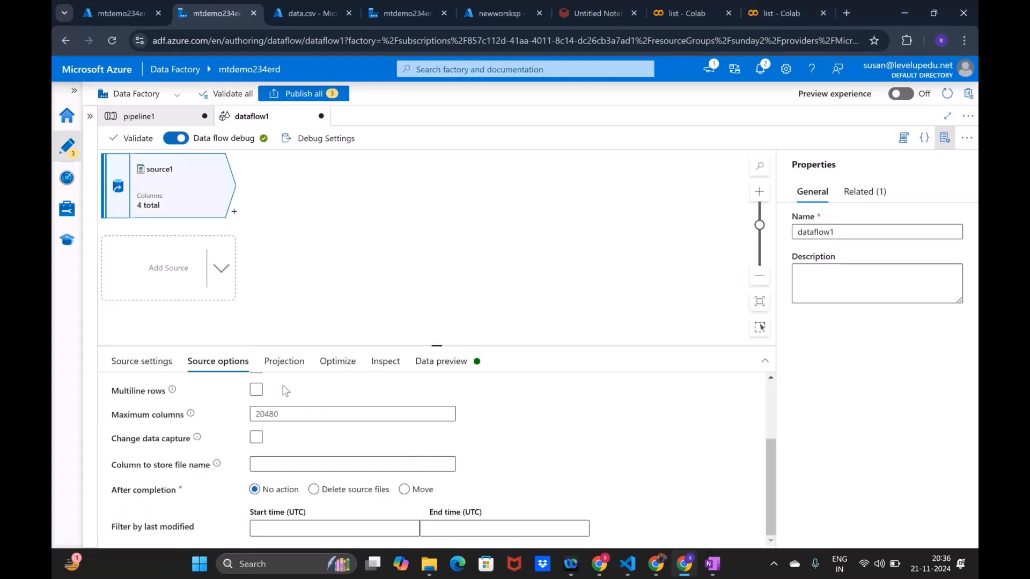
- Set the quantity column's data type to integer in source1's projection
left_click(298, 364)
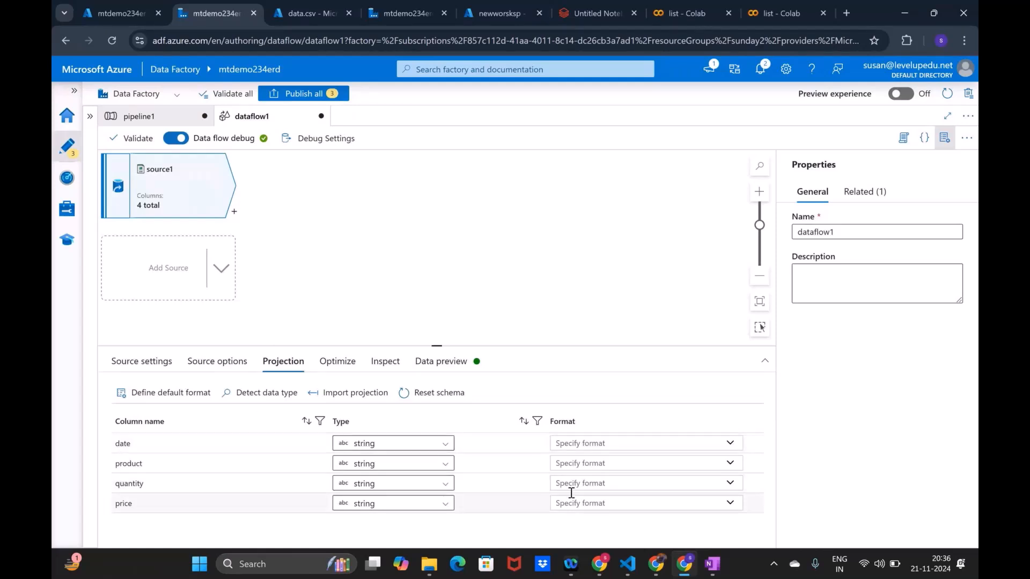
left_click(409, 483)
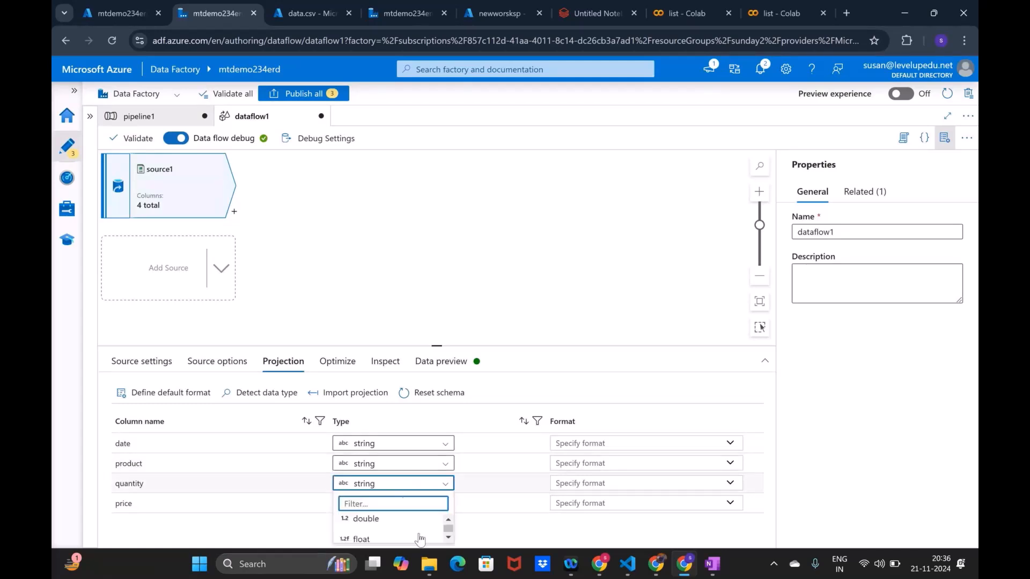
scroll(420, 539, "down", 2)
scroll(420, 539, "up", 2)
scroll(420, 539, "down", 3)
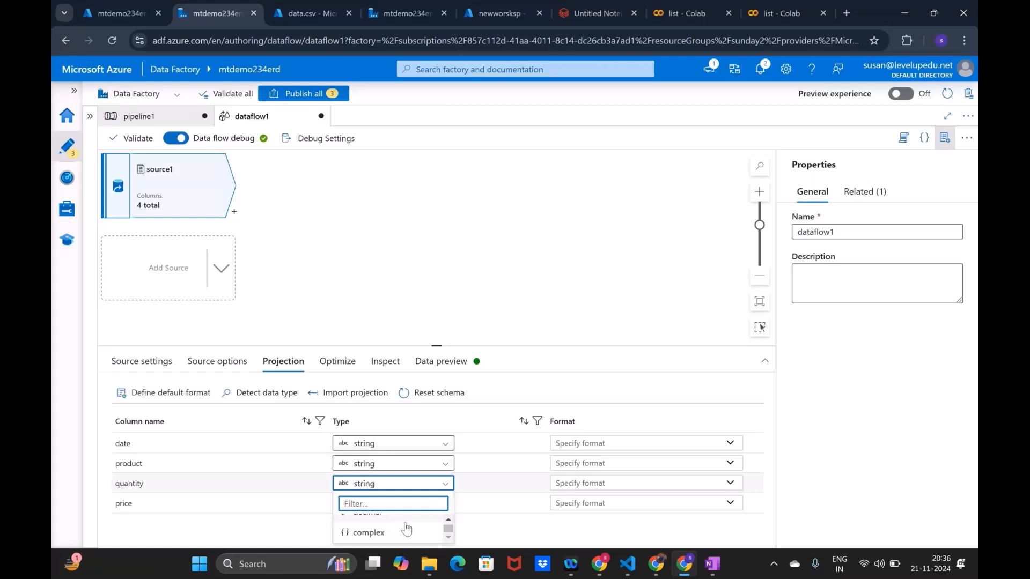
left_click_drag(441, 346, 439, 241)
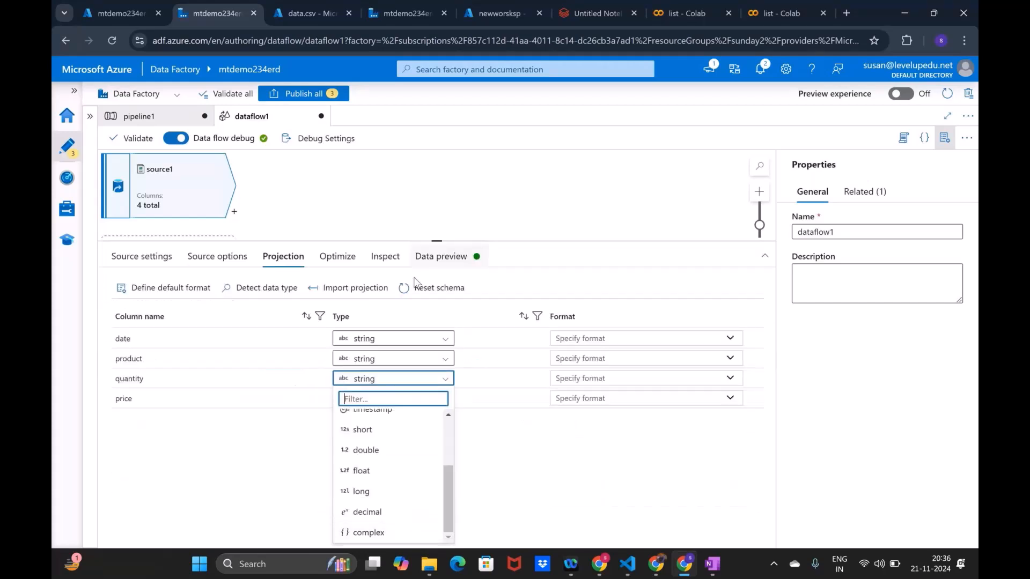
scroll(395, 436, "up", 3)
left_click(396, 439)
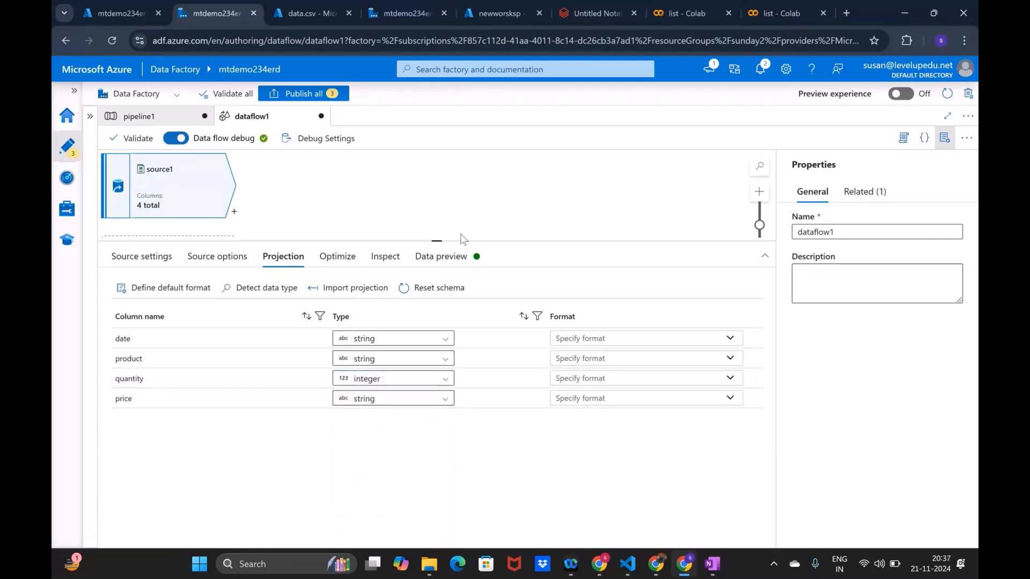
- Set the price column's data type to float in source1's projection and check the source's data preview
left_click(441, 256)
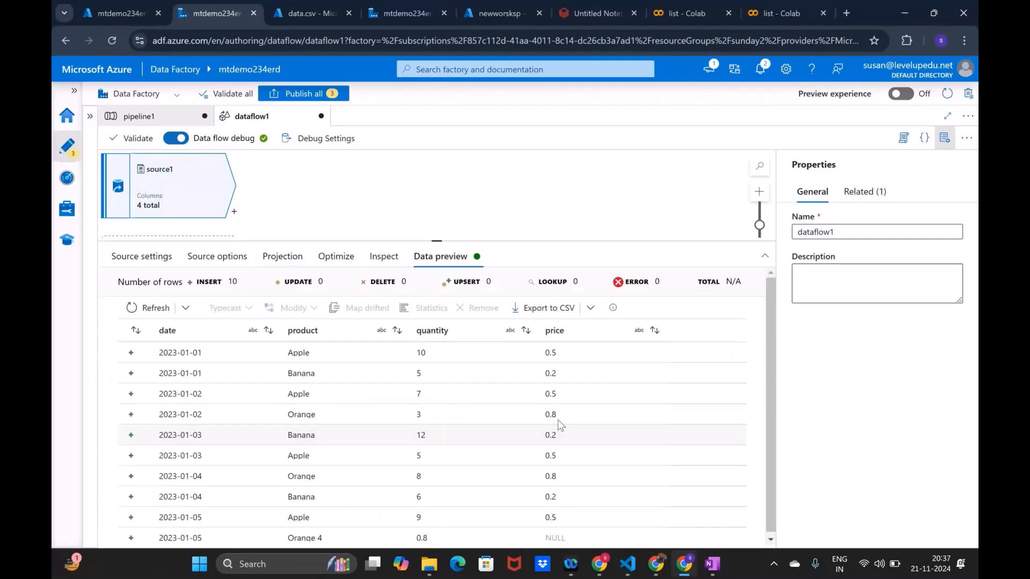
left_click(282, 268)
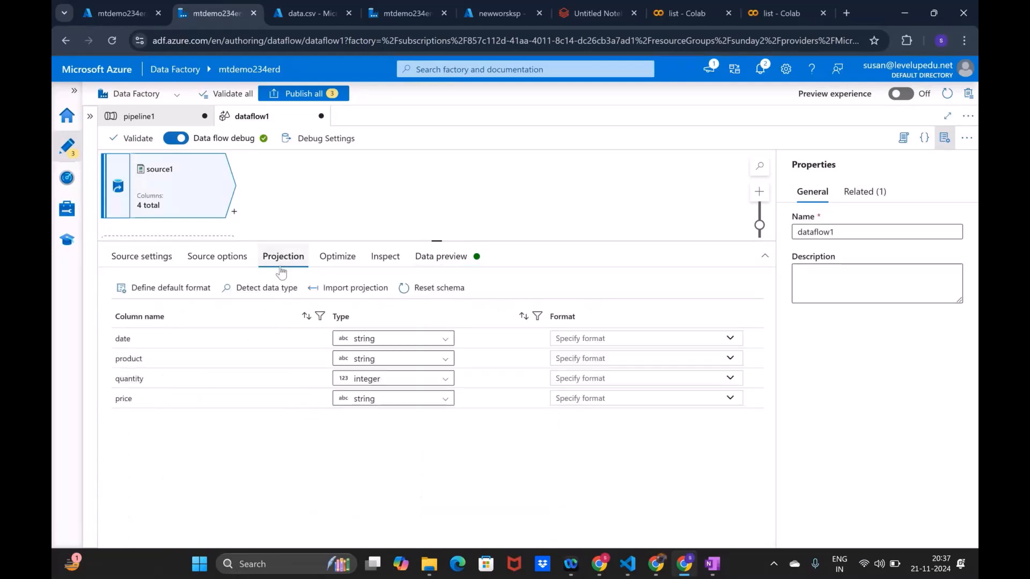
left_click(376, 399)
scroll(383, 477, "down", 2)
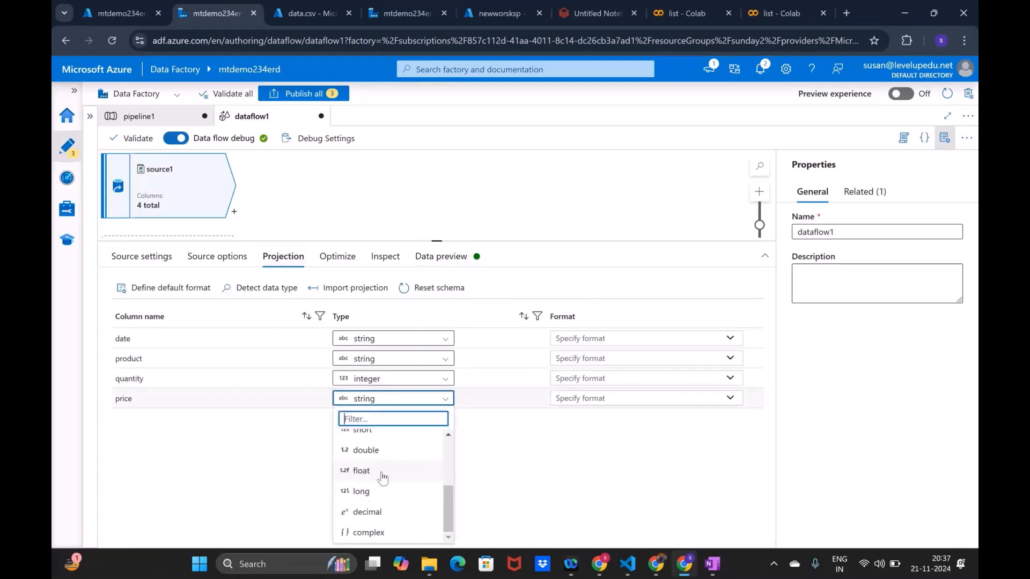
scroll(383, 477, "up", 1)
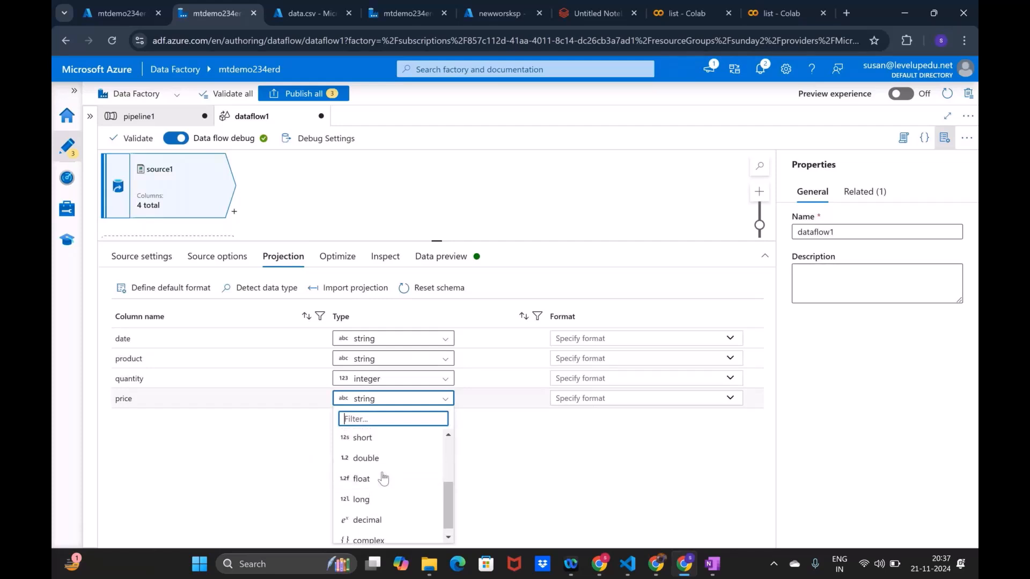
scroll(376, 475, "down", 1)
left_click(368, 471)
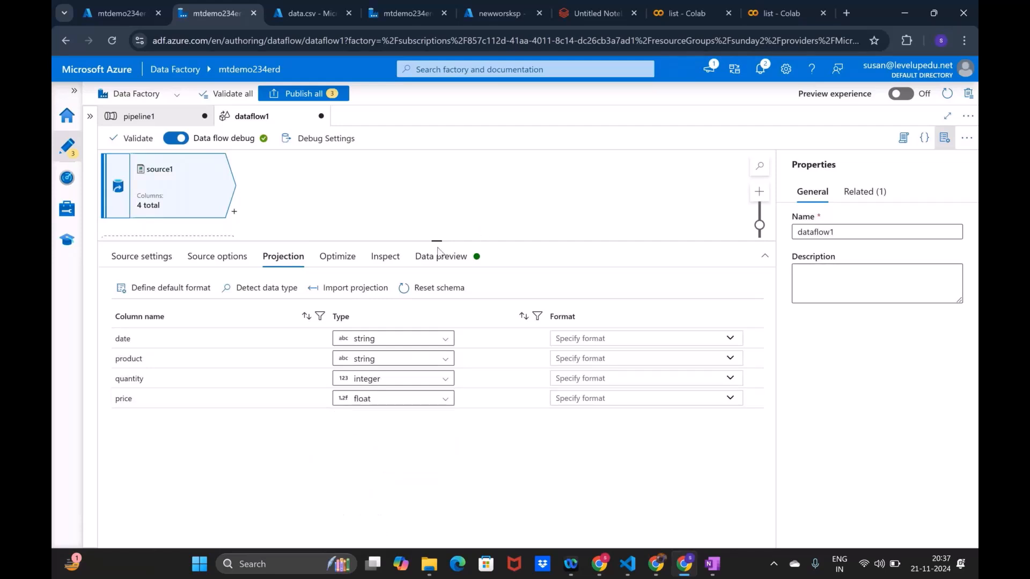
left_click_drag(437, 248, 424, 377)
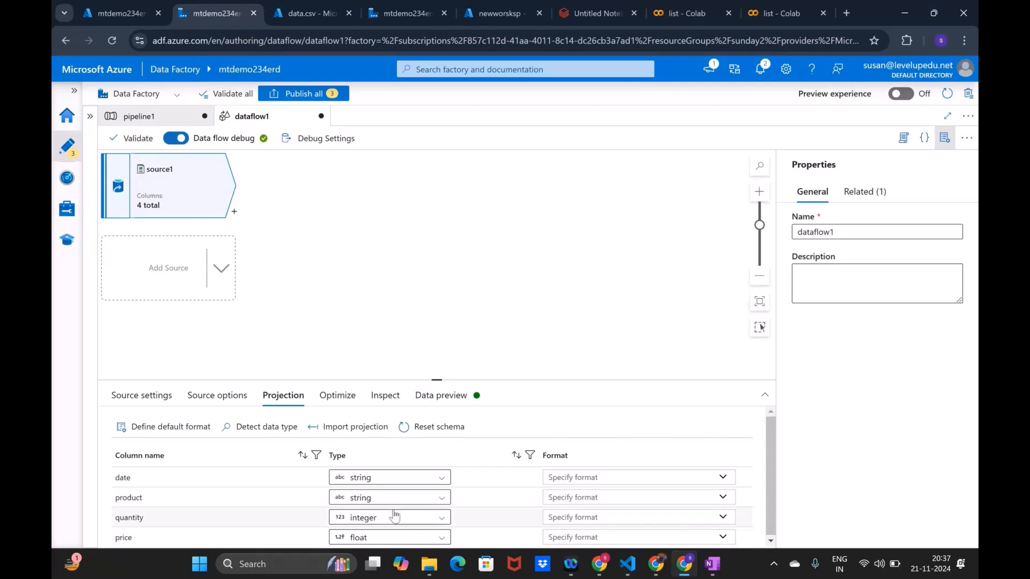
left_click(423, 397)
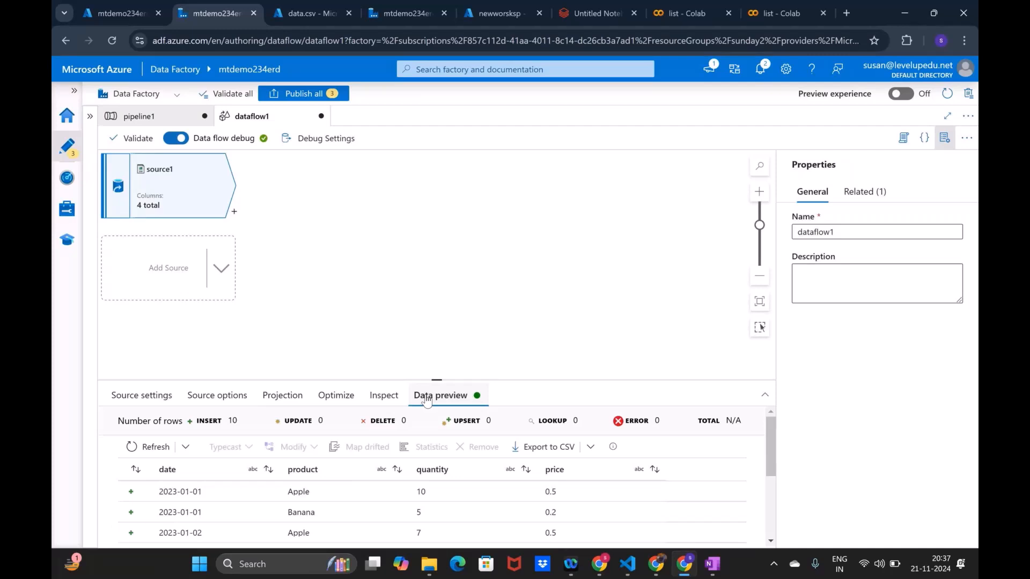
- Add a Derived Column transformation after source1 and name its new column Totalsales
left_click(234, 213)
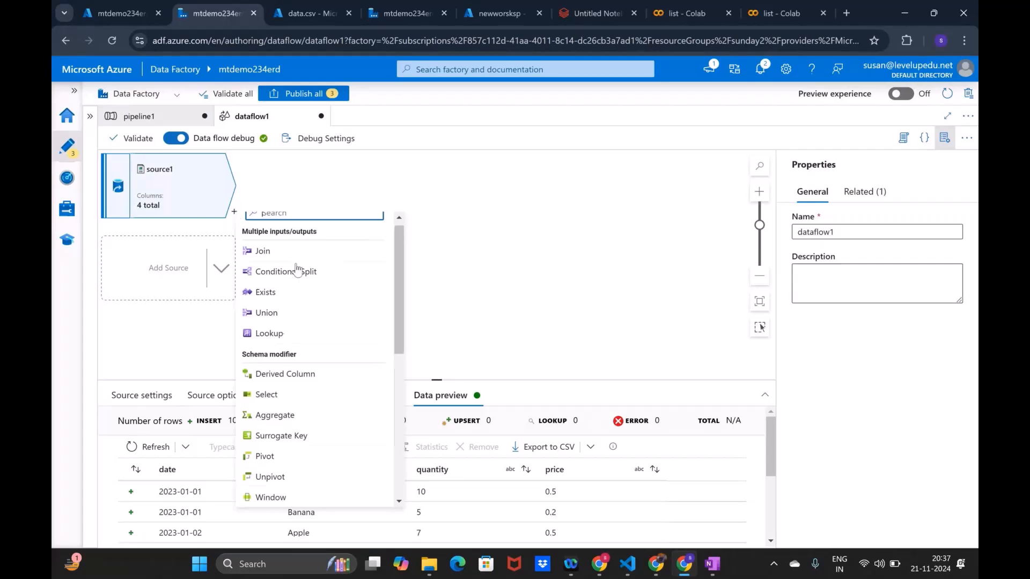
scroll(317, 460, "down", 7)
scroll(319, 464, "up", 5)
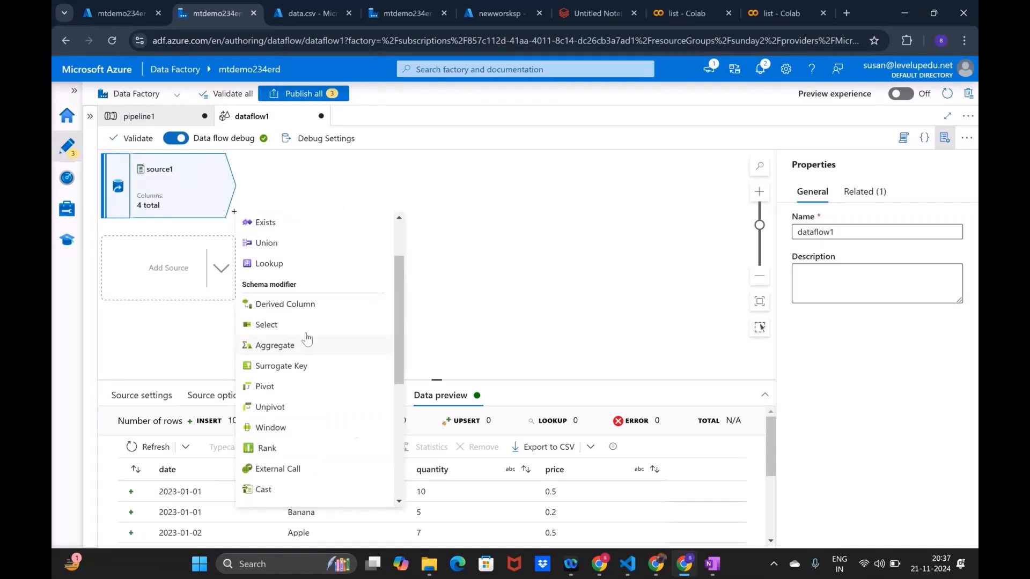
left_click(280, 304)
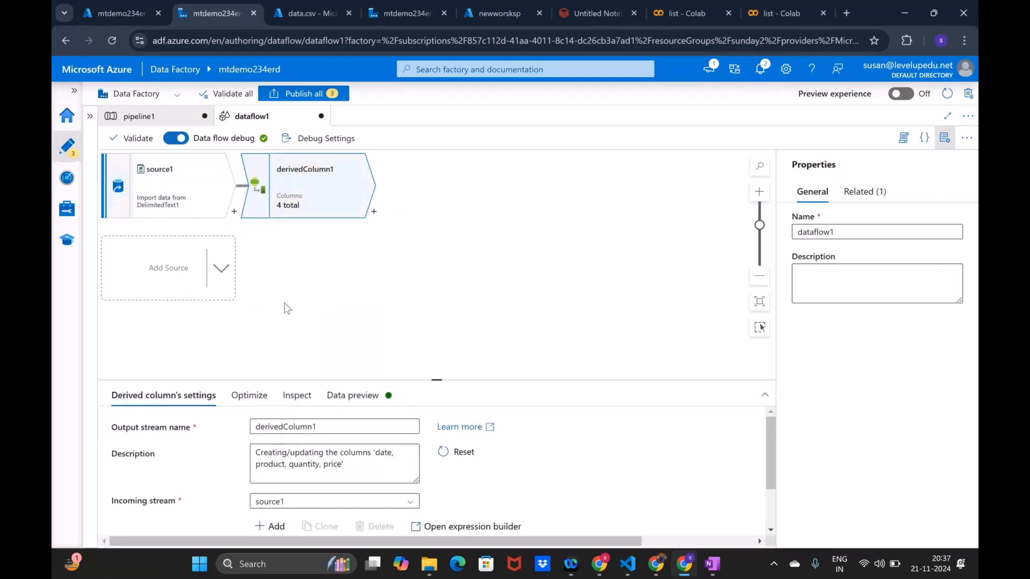
left_click_drag(453, 380, 454, 250)
left_click(390, 463)
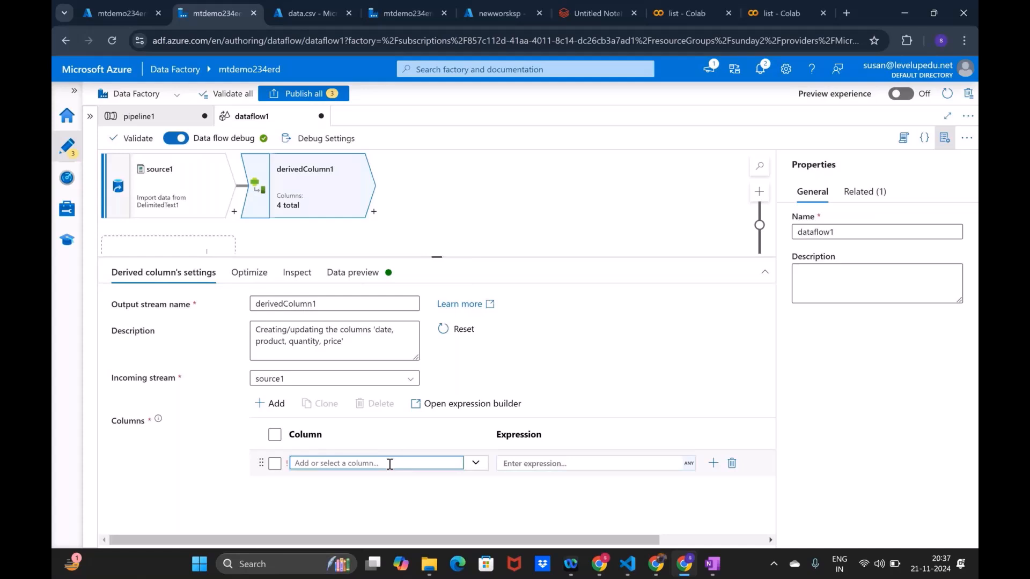
left_click(476, 464)
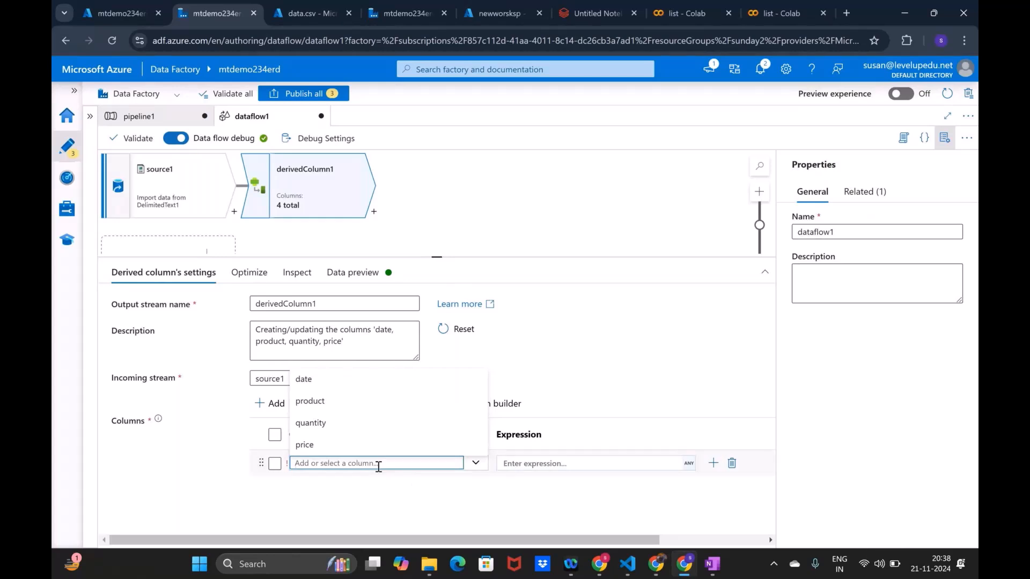
type("Tot")
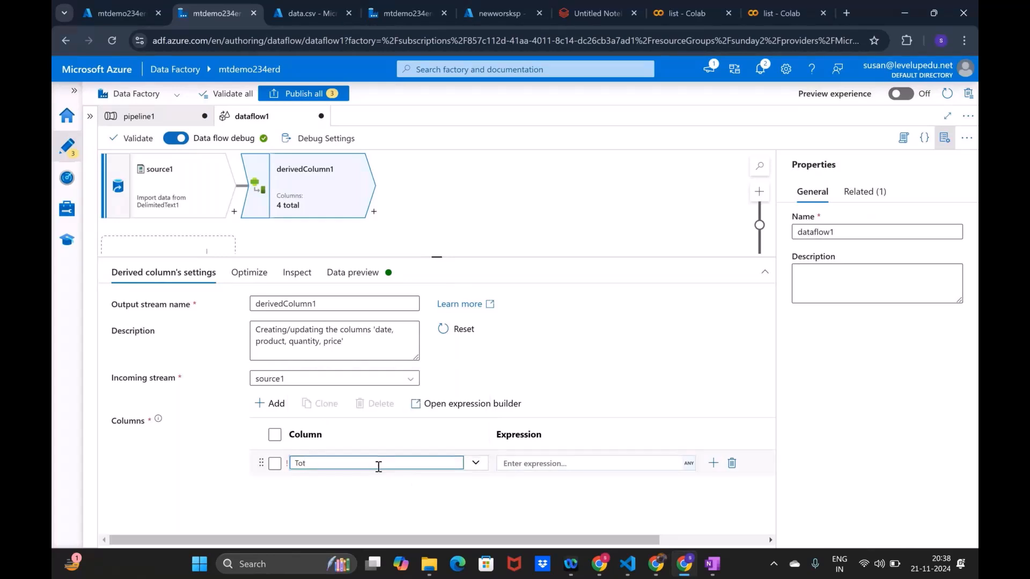
type("alsales")
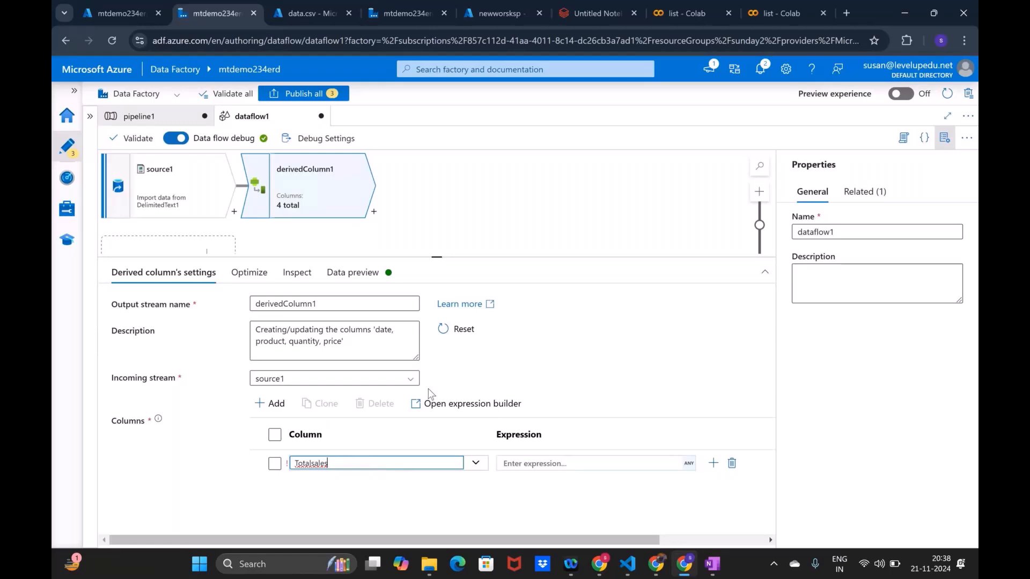
- Build the Totalsales expression quantity*price in the expression builder, preview its output, and save it
left_click(563, 468)
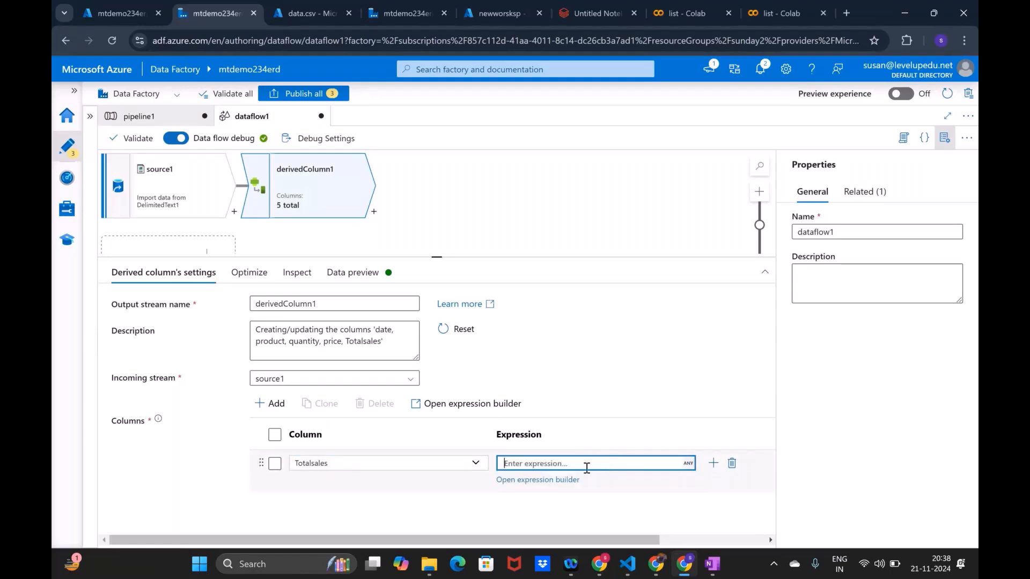
left_click(545, 480)
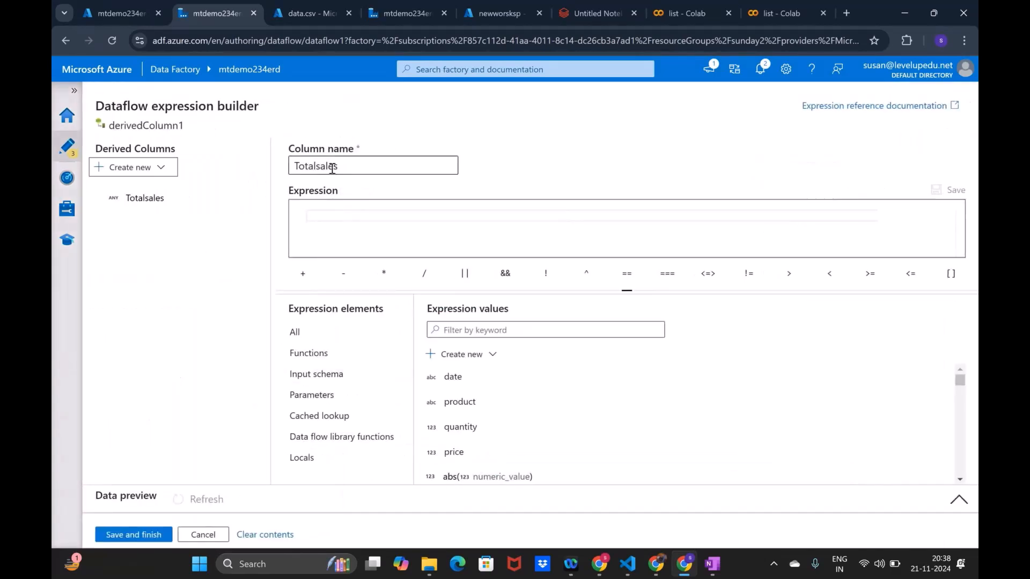
left_click(485, 429)
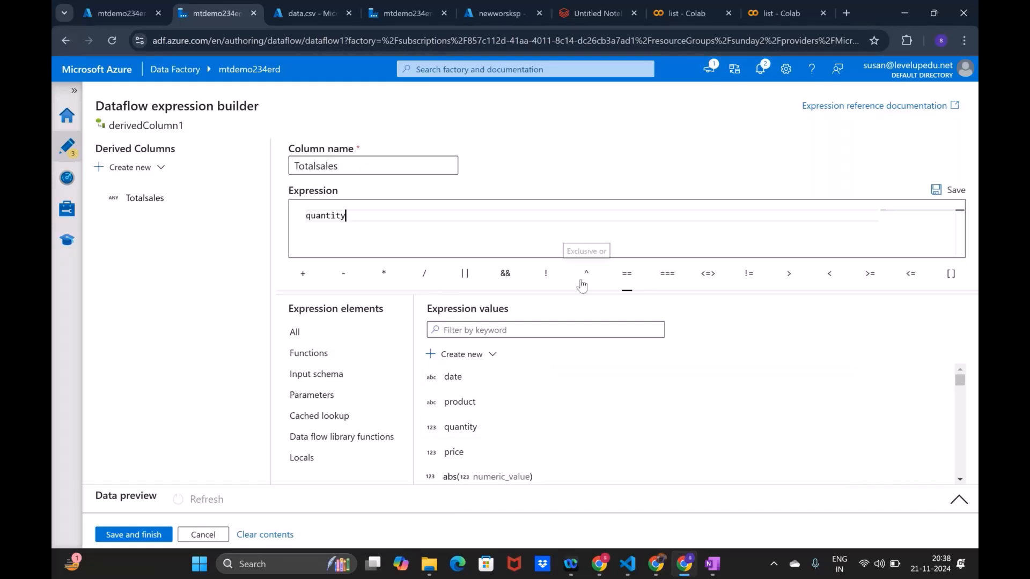
left_click(409, 247)
type("*")
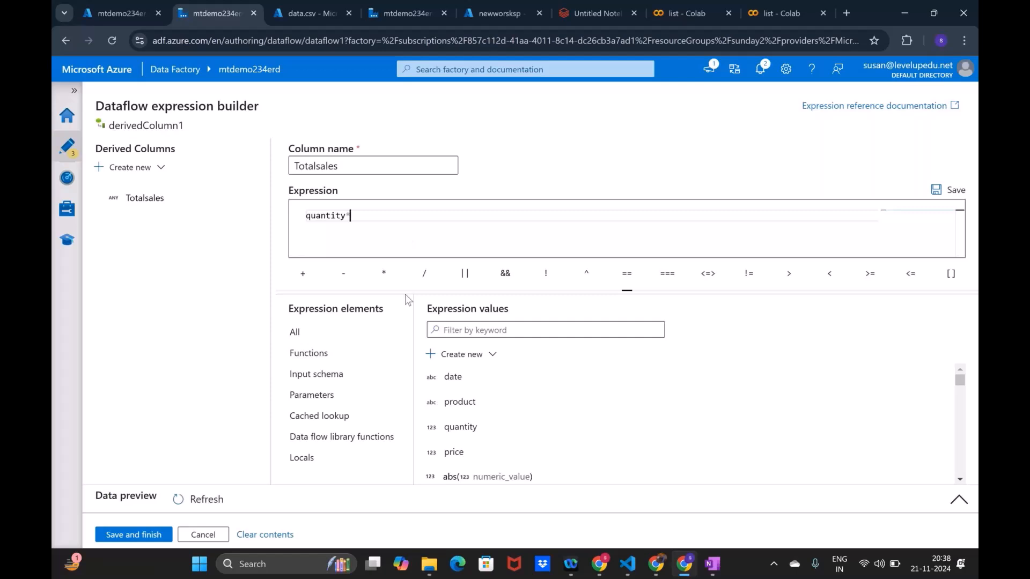
left_click(483, 453)
left_click(199, 499)
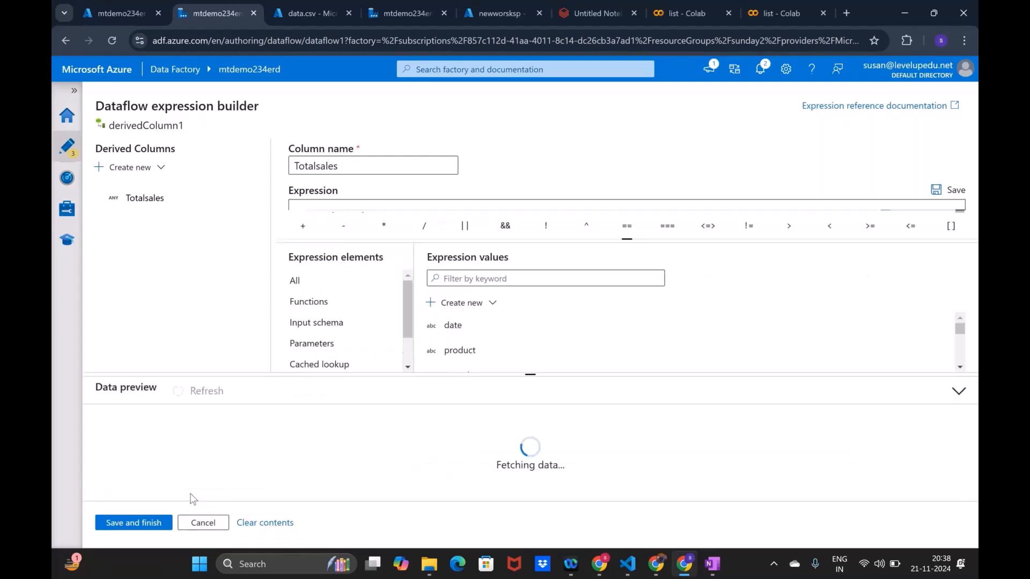
scroll(510, 294, "down", 2)
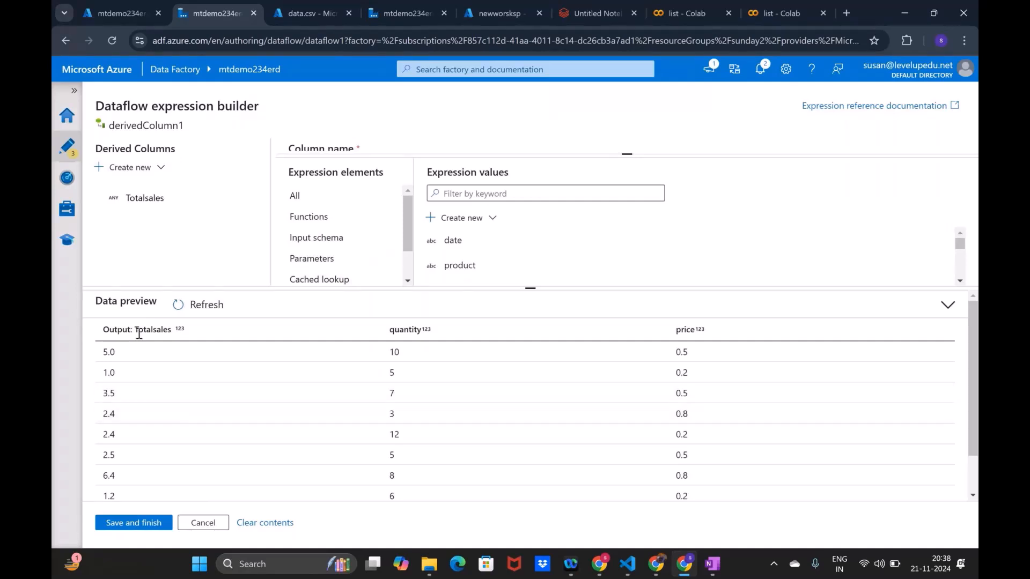
left_click(127, 530)
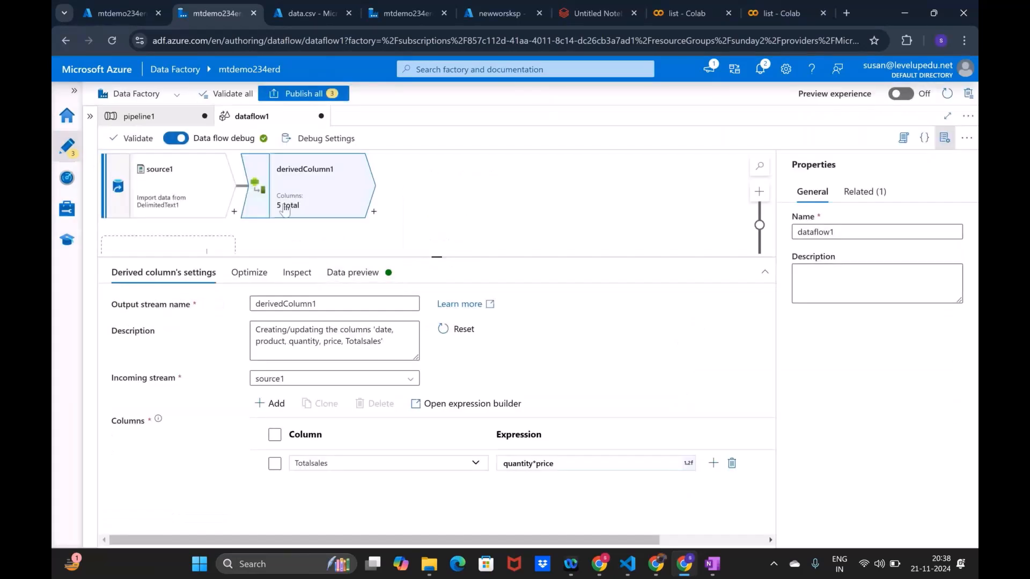
- Refresh the data preview of derivedColumn1 and examine the Totalsales values row by row
left_click(339, 276)
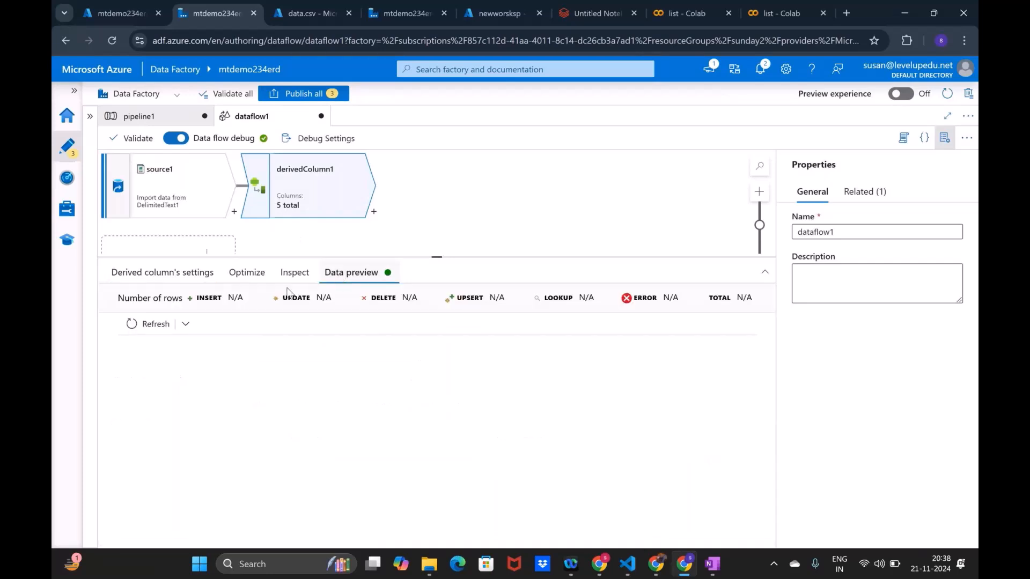
left_click(158, 332)
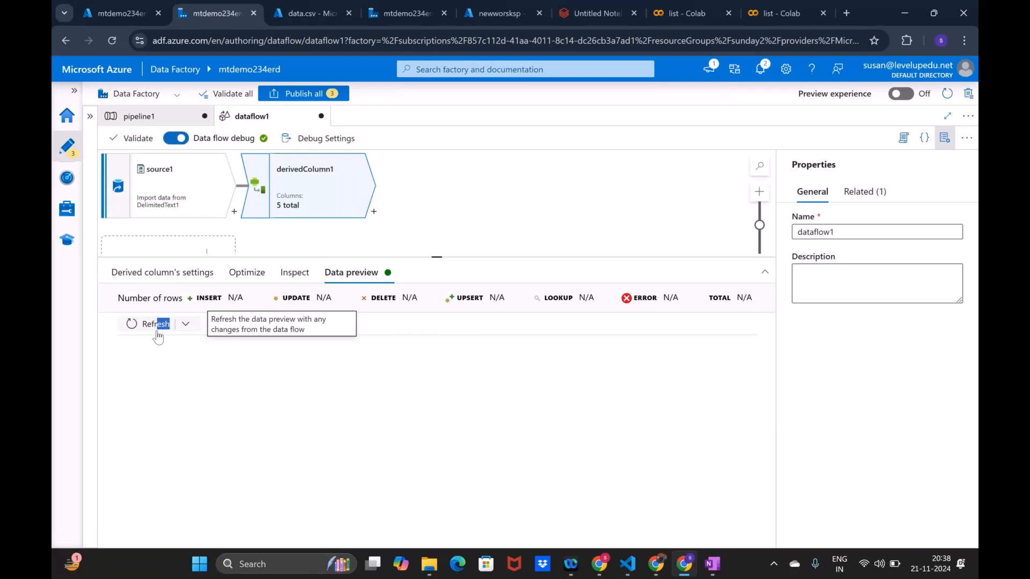
left_click(157, 334)
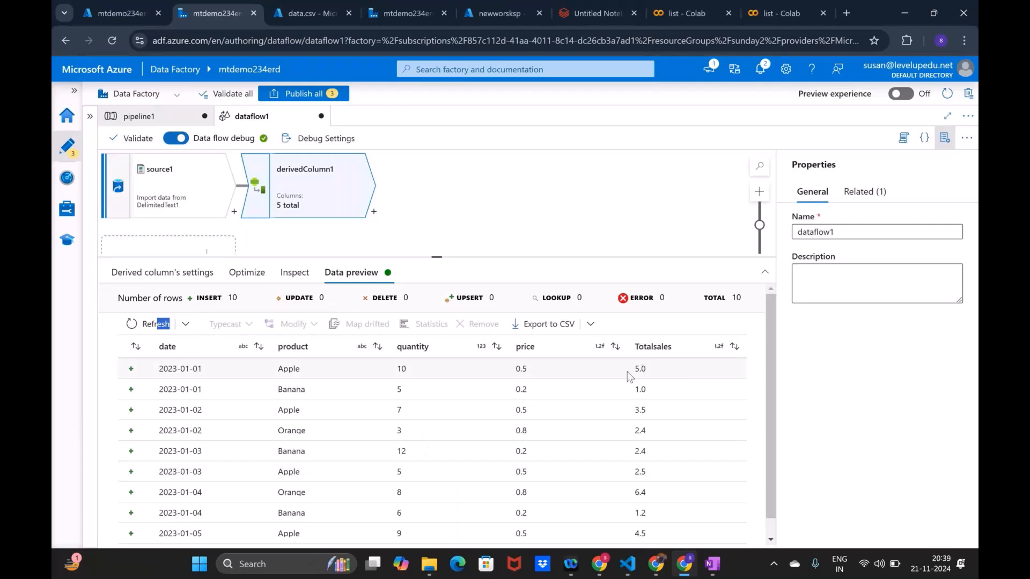
left_click_drag(628, 376, 652, 372)
double_click(655, 389)
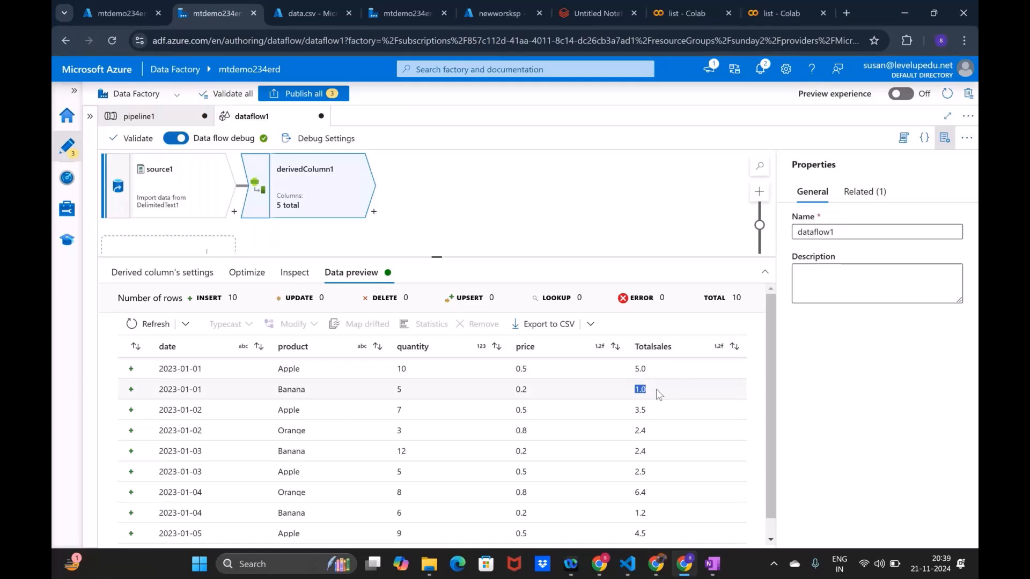
scroll(660, 395, "down", 1)
double_click(660, 395)
double_click(661, 411)
left_click(657, 436)
double_click(654, 461)
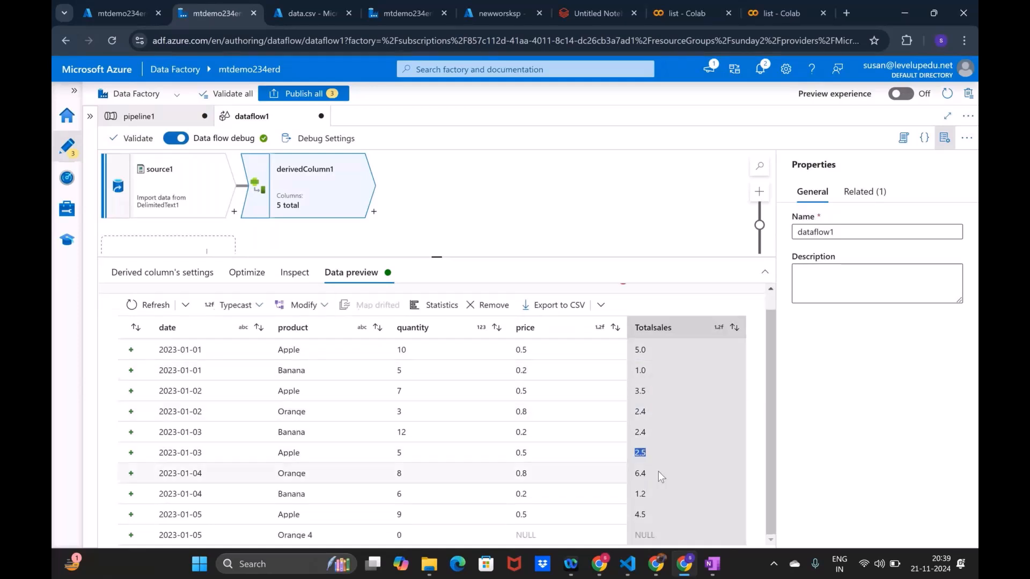
- Add an Aggregate transformation after derivedColumn1 and display its aggregate column settings
left_click(366, 214)
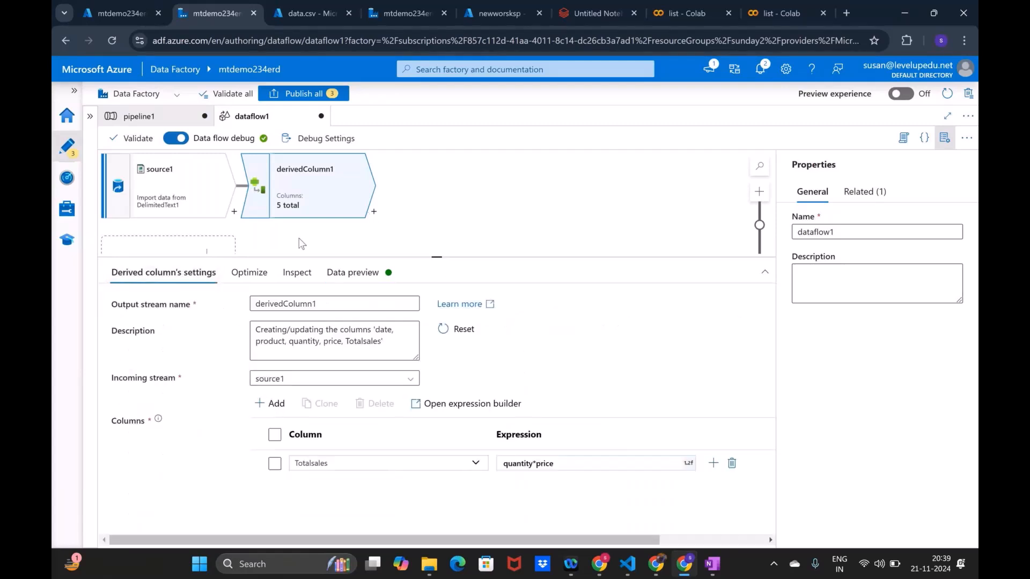
left_click(377, 213)
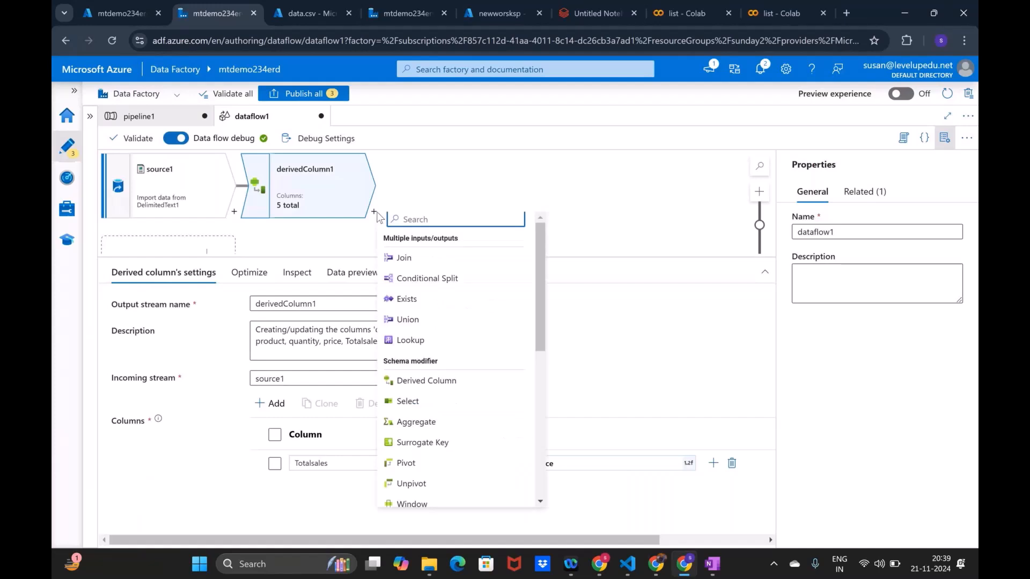
left_click(442, 422)
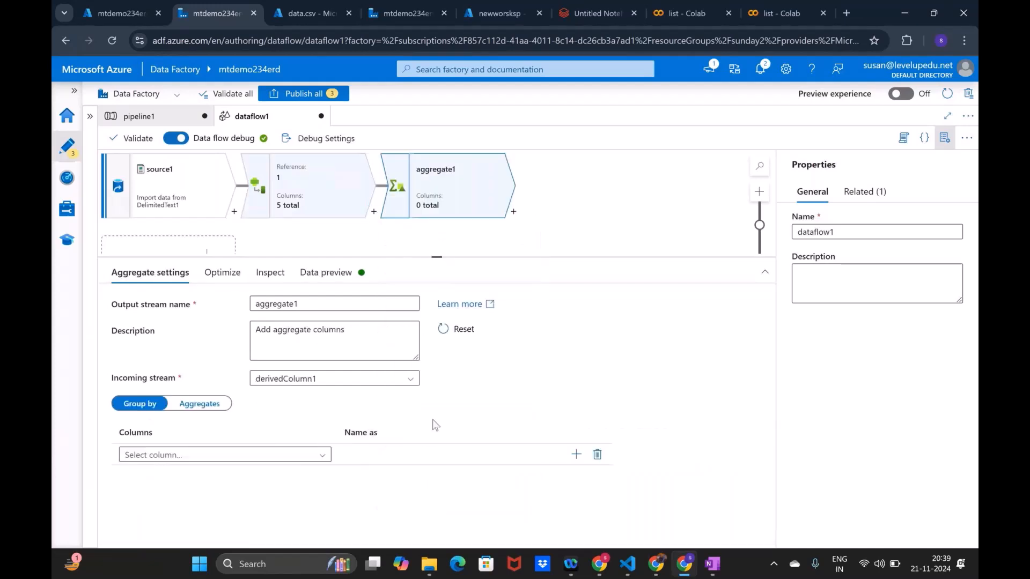
left_click(170, 409)
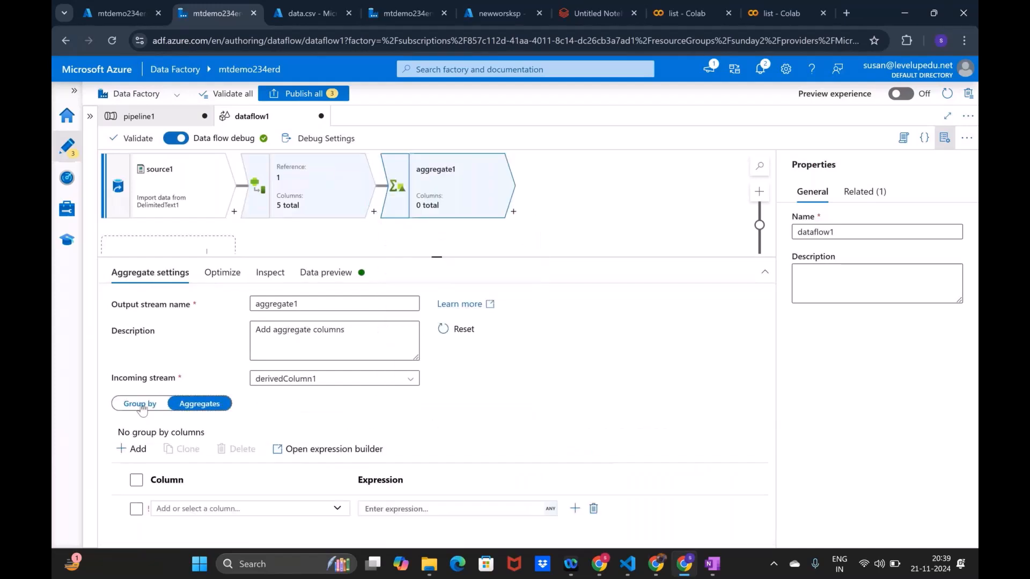
- Show the Group by settings of aggregate1, enlarge the data flow graph area, and compare with derivedColumn1's settings
left_click(140, 404)
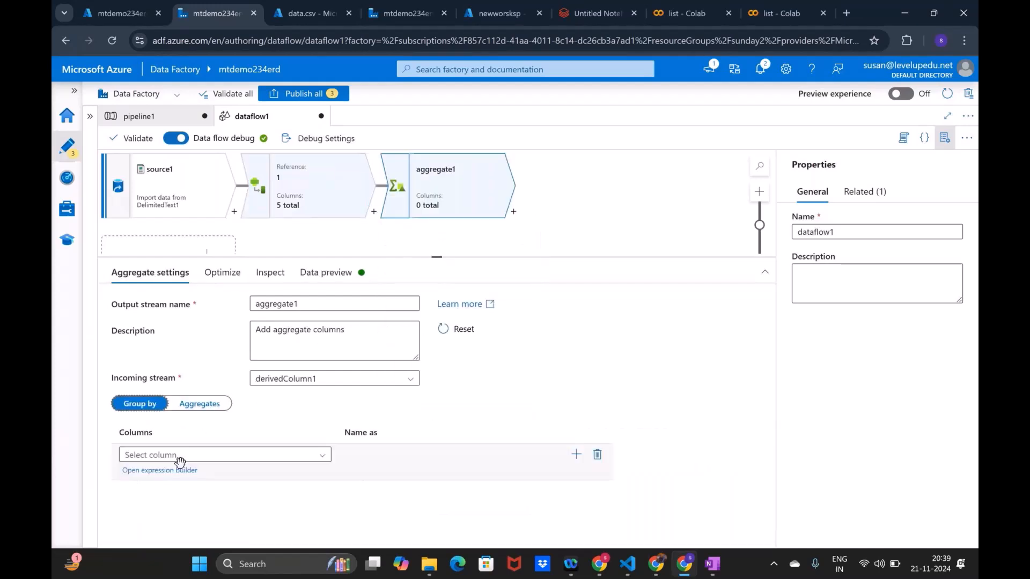
left_click(193, 404)
left_click(155, 408)
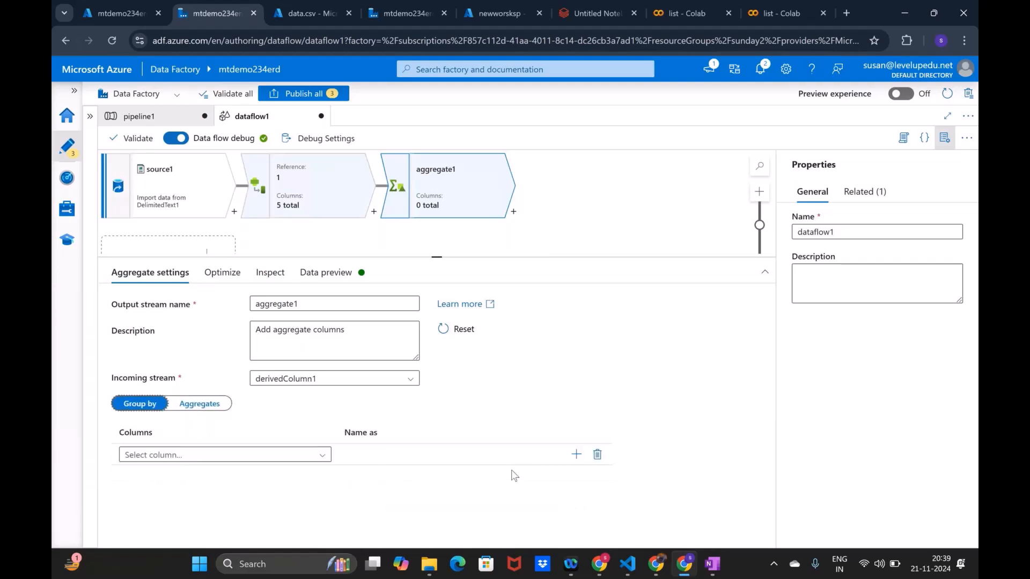
left_click_drag(437, 257, 442, 368)
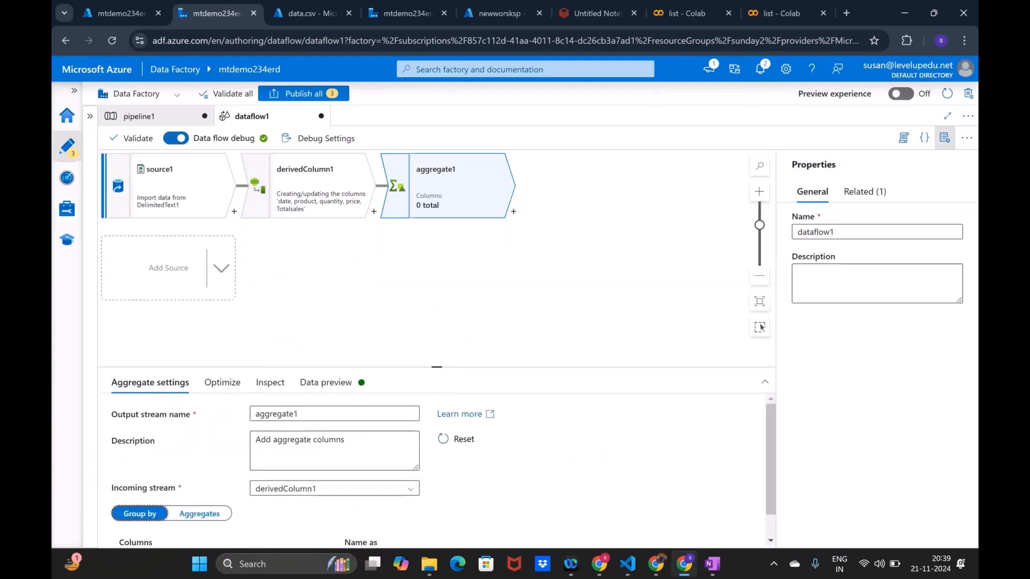
left_click_drag(404, 367, 436, 368)
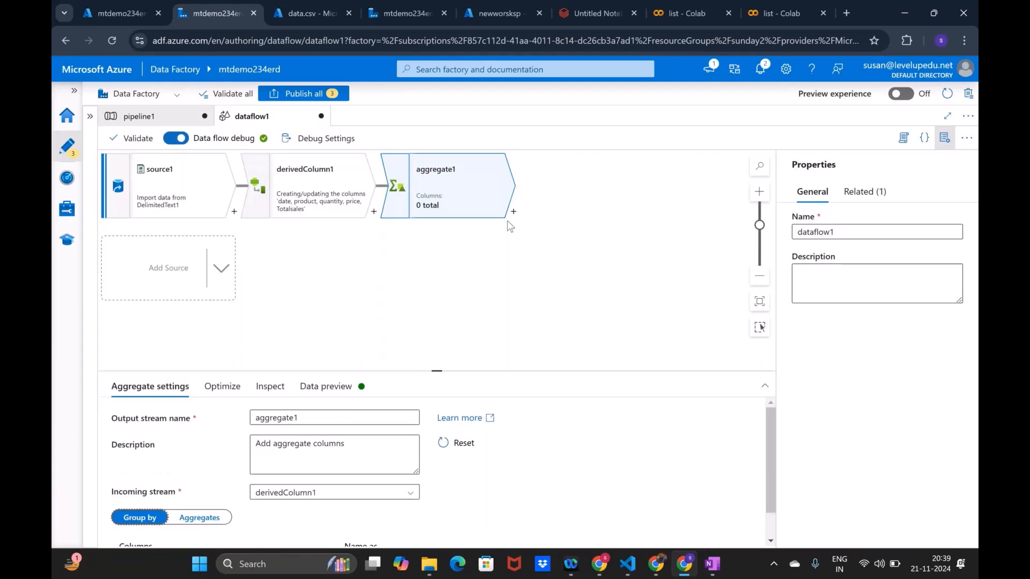
left_click(303, 208)
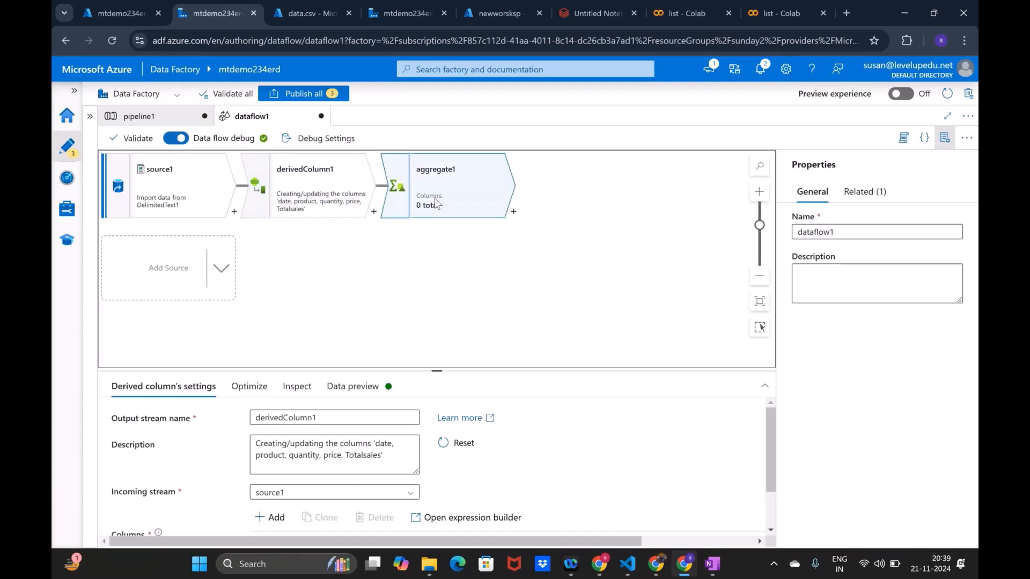
left_click(331, 213)
left_click(433, 182)
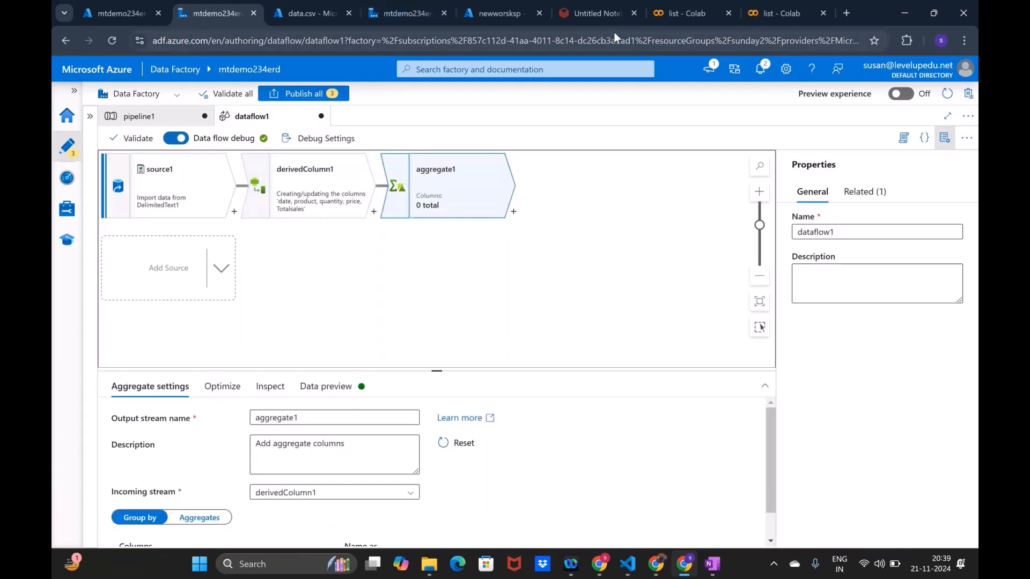
- Review the Databricks notebook's TotalSale output and the source data.csv, then close the data.csv blob view in the demo container
left_click(599, 10)
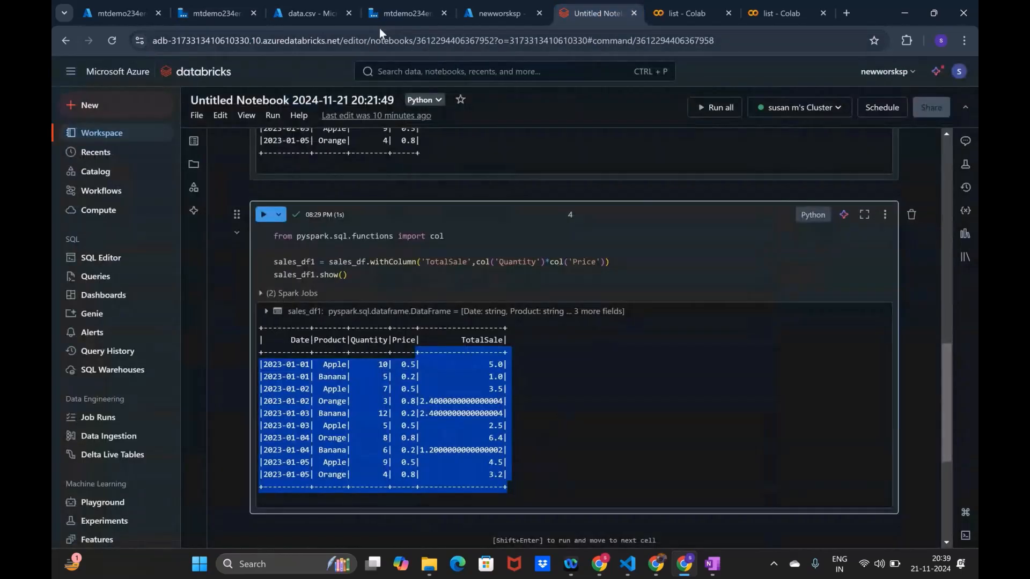
left_click(478, 10)
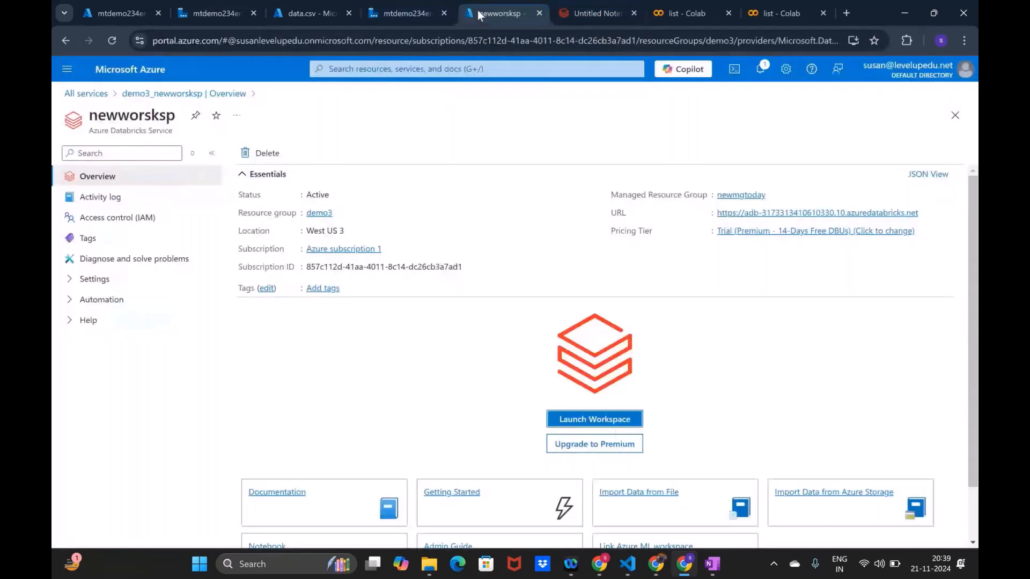
left_click(403, 12)
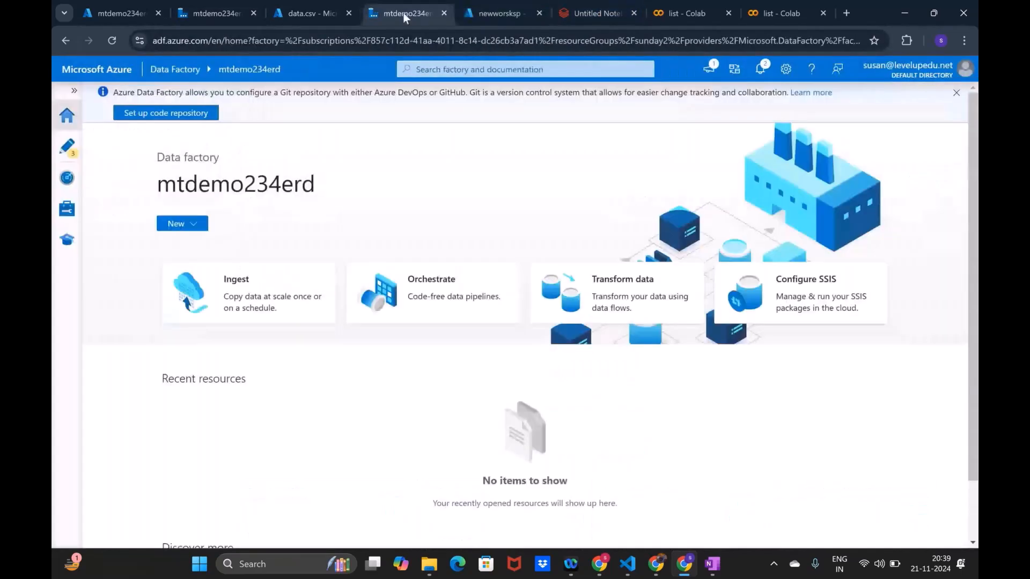
left_click(321, 22)
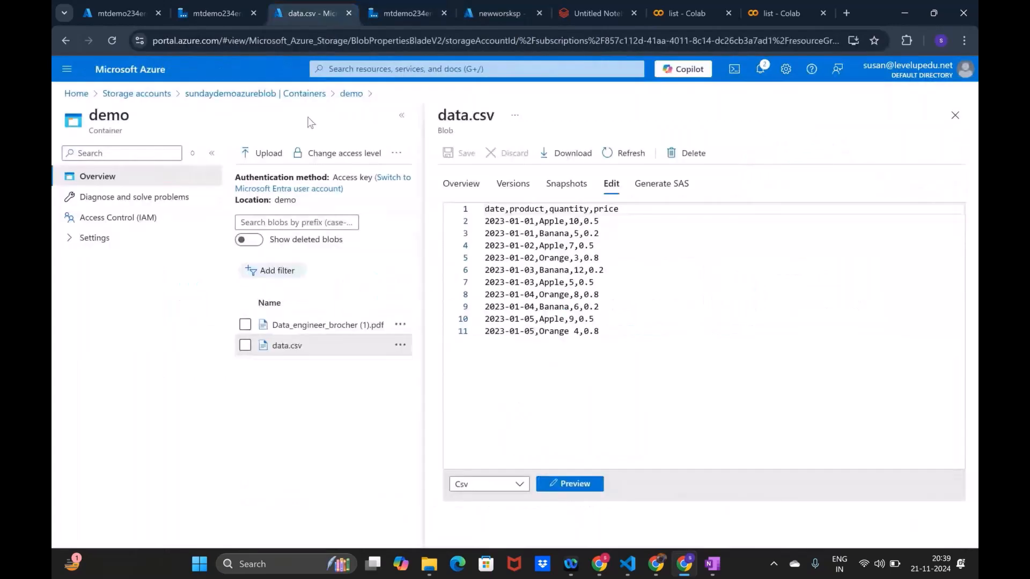
left_click(228, 23)
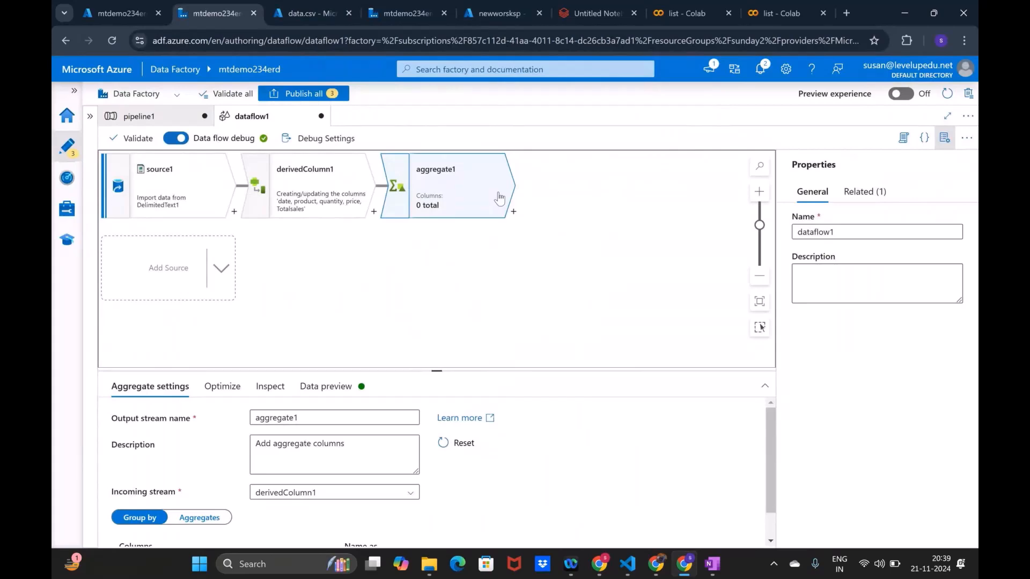
left_click(613, 15)
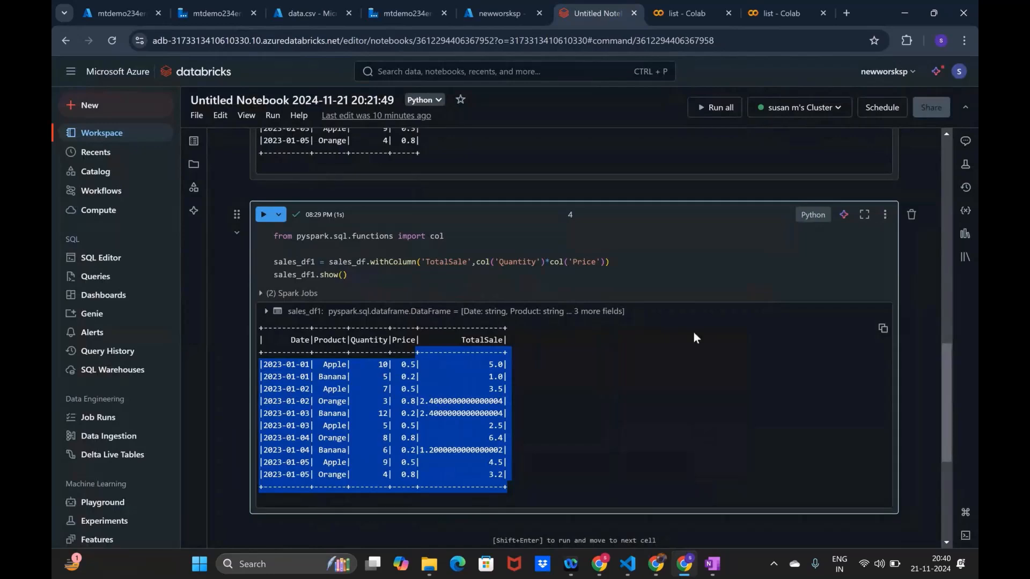
left_click(321, 13)
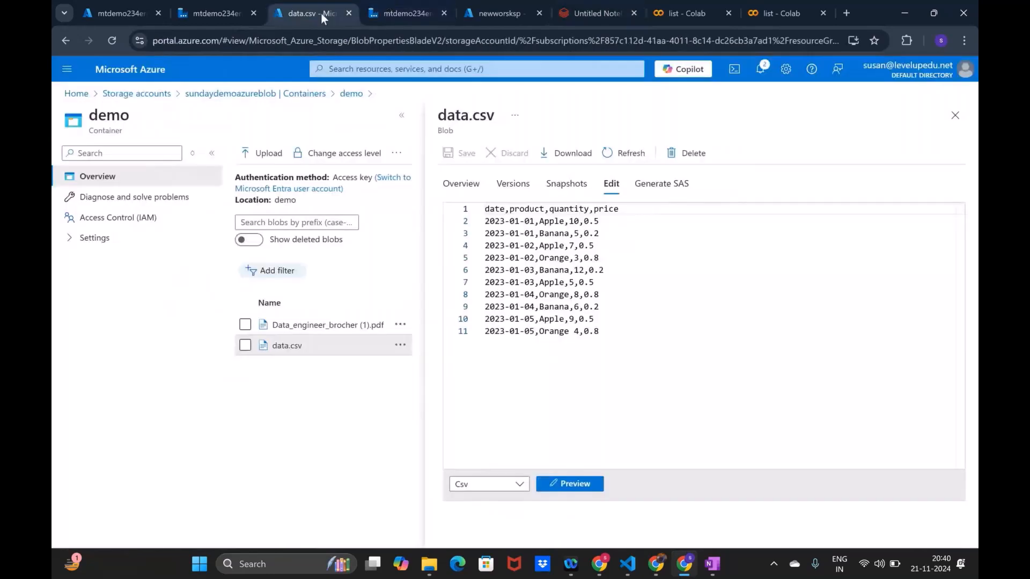
left_click(955, 116)
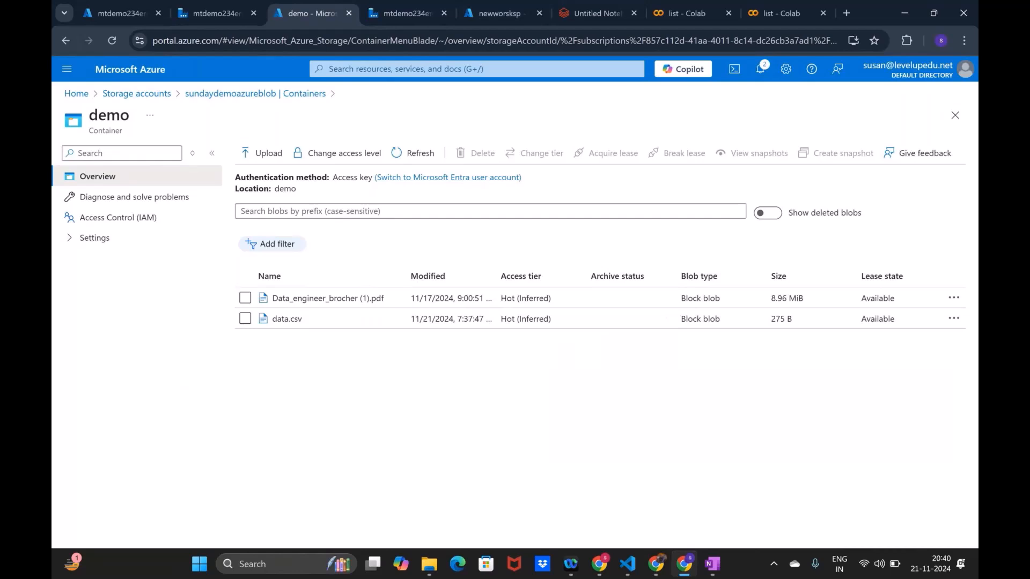
- Open the Downloads folder in File Explorer and move its window off the shared screen
key("alt+Tab")
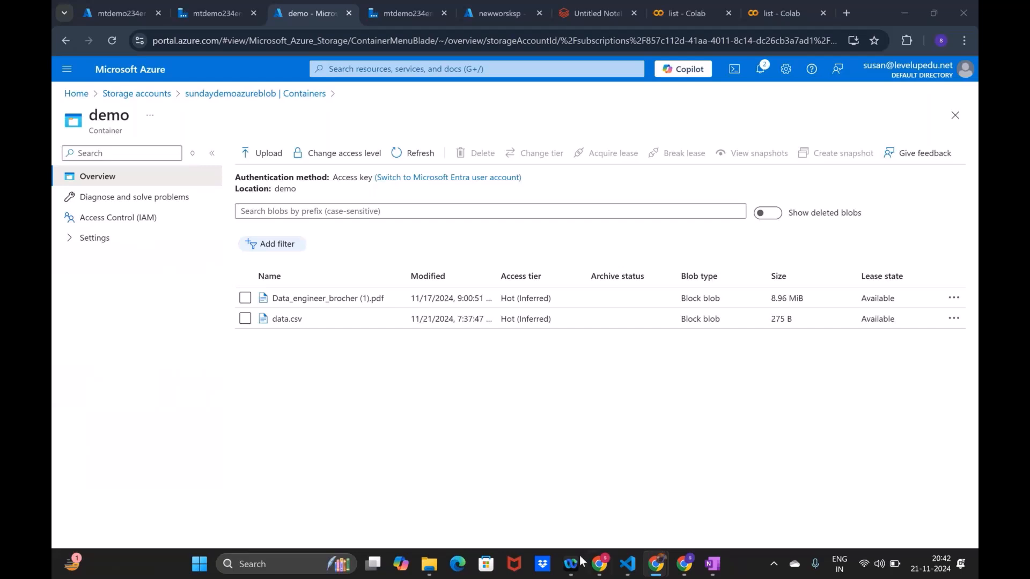
left_click(430, 564)
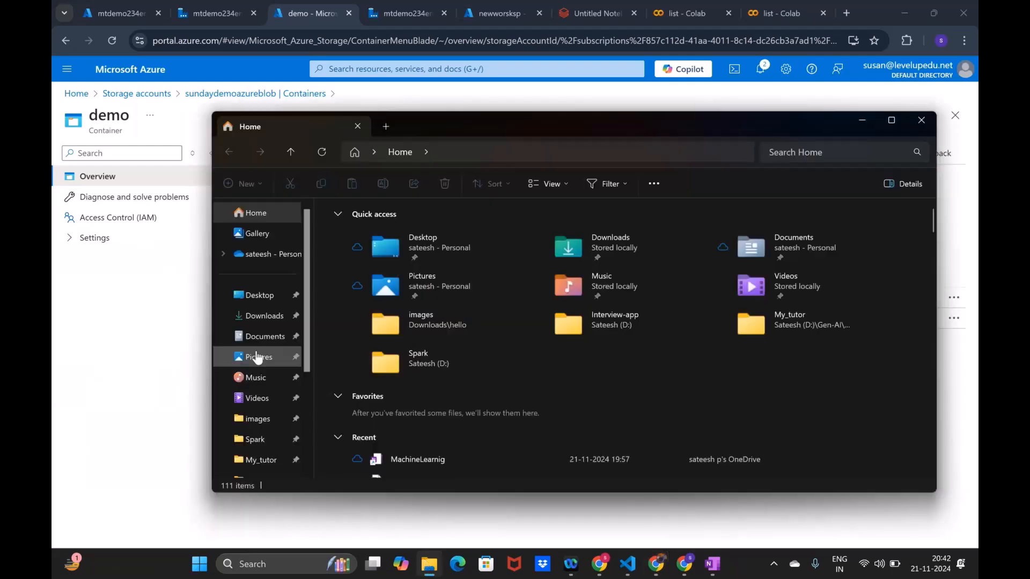
left_click(257, 318)
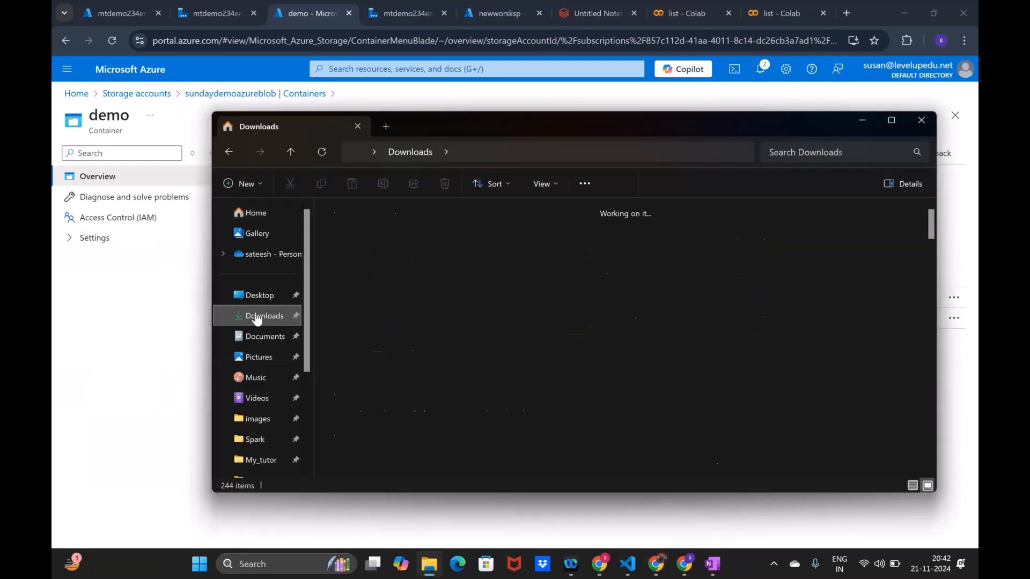
left_click_drag(803, 126, 762, 578)
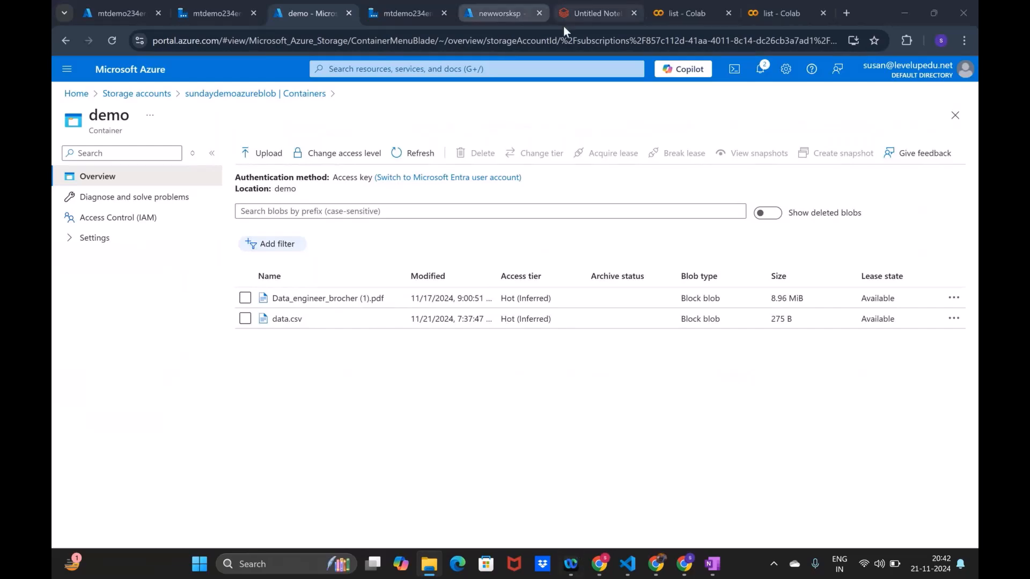
- Review the Databricks notebook cells from the sample data and column list through the schema to the TotalSale calculation
left_click(587, 13)
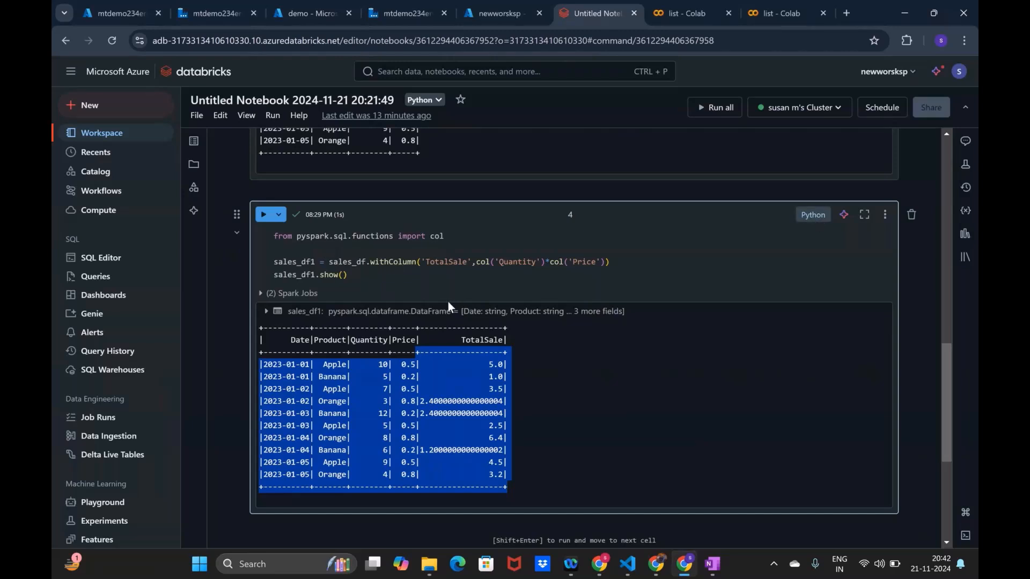
left_click(405, 293)
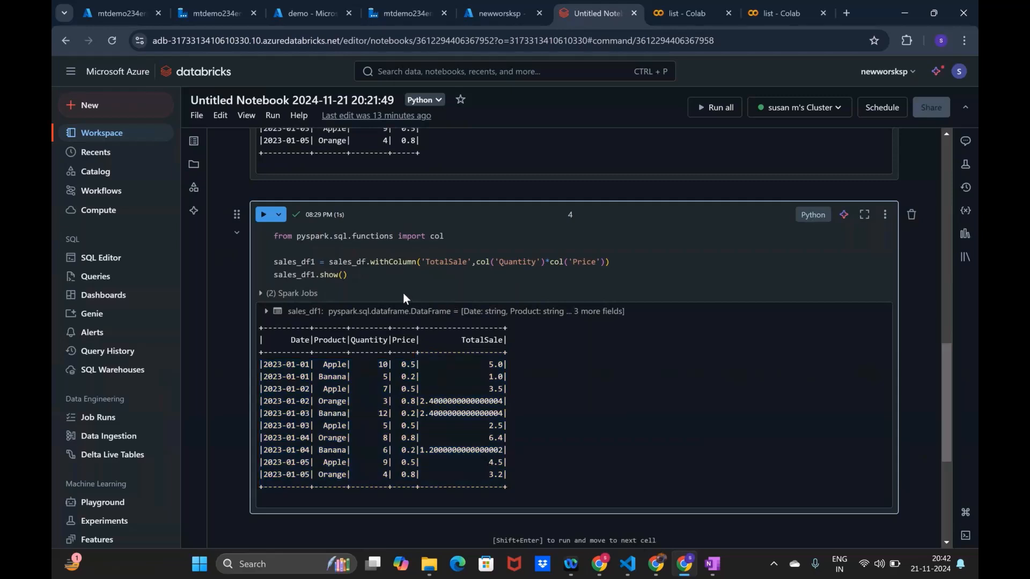
left_click(398, 237)
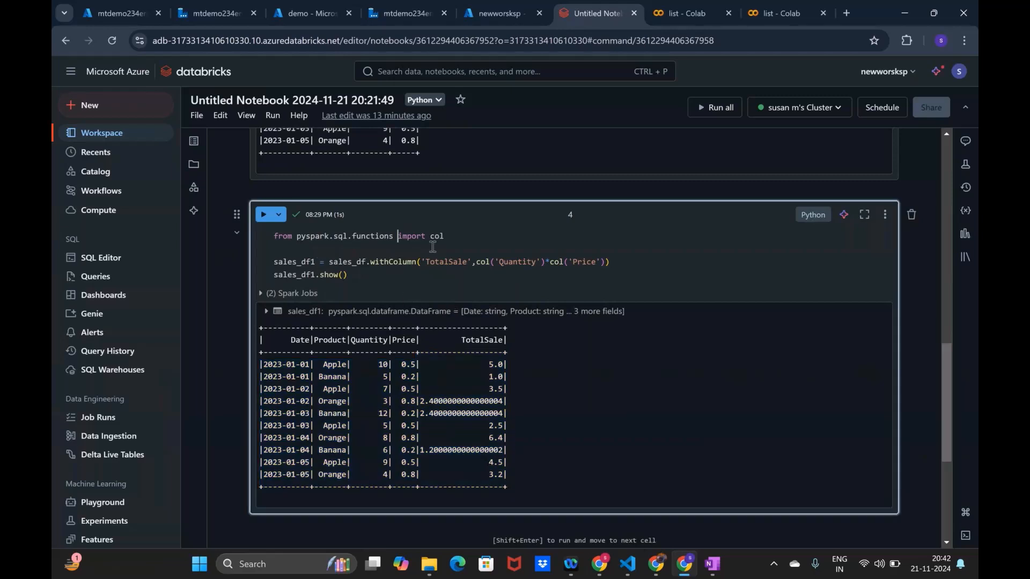
left_click(379, 274)
scroll(461, 277, "up", 10)
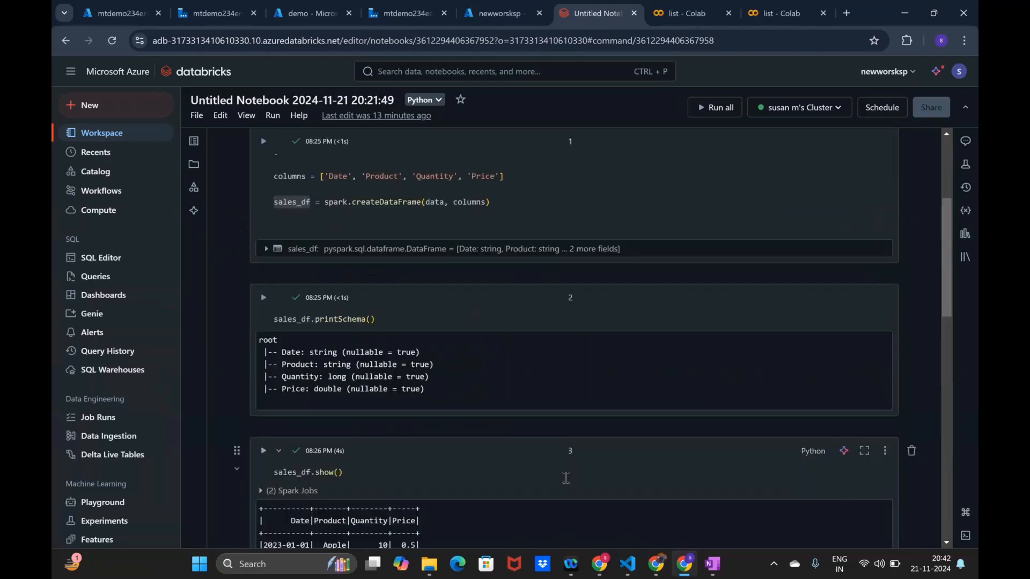
scroll(565, 477, "down", 5)
scroll(452, 476, "up", 4)
scroll(451, 469, "up", 5)
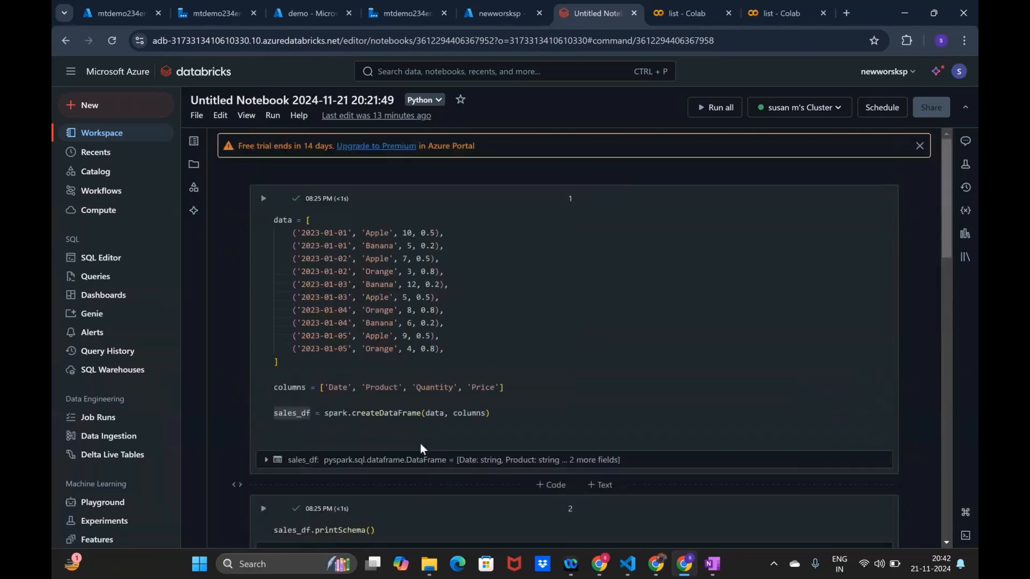
left_click_drag(288, 220, 418, 347)
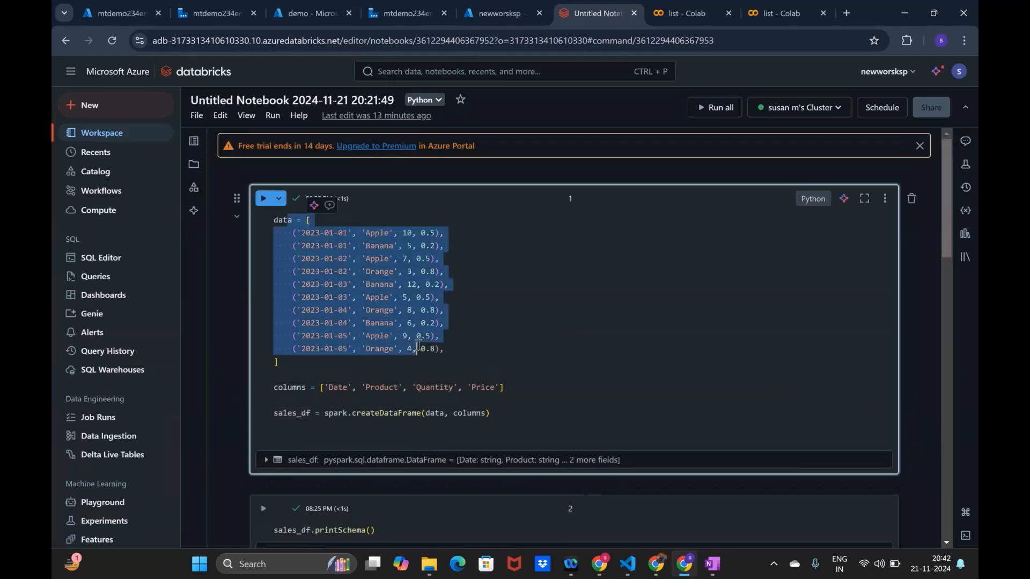
left_click_drag(274, 387, 504, 387)
left_click(343, 444)
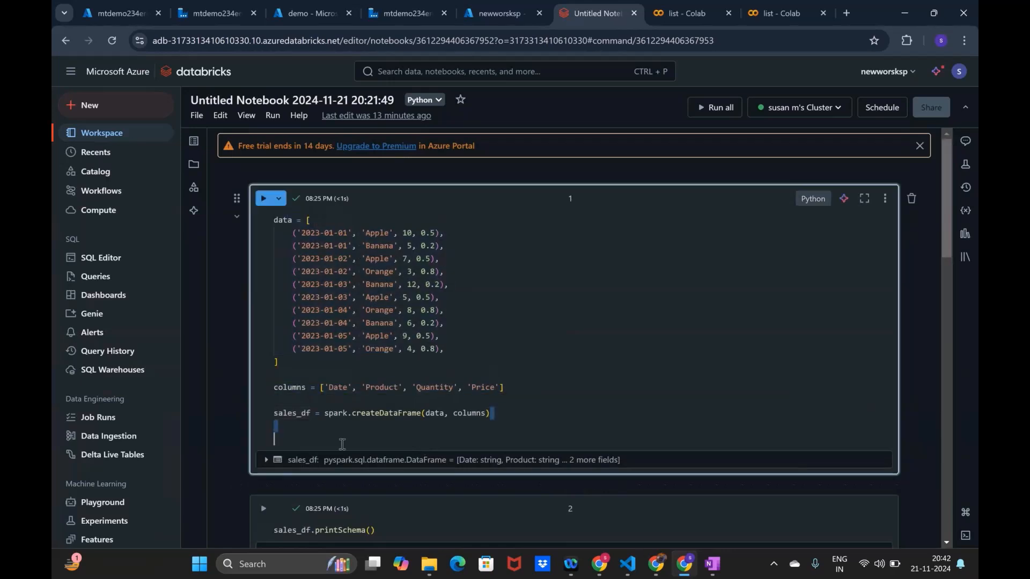
scroll(603, 365, "down", 3)
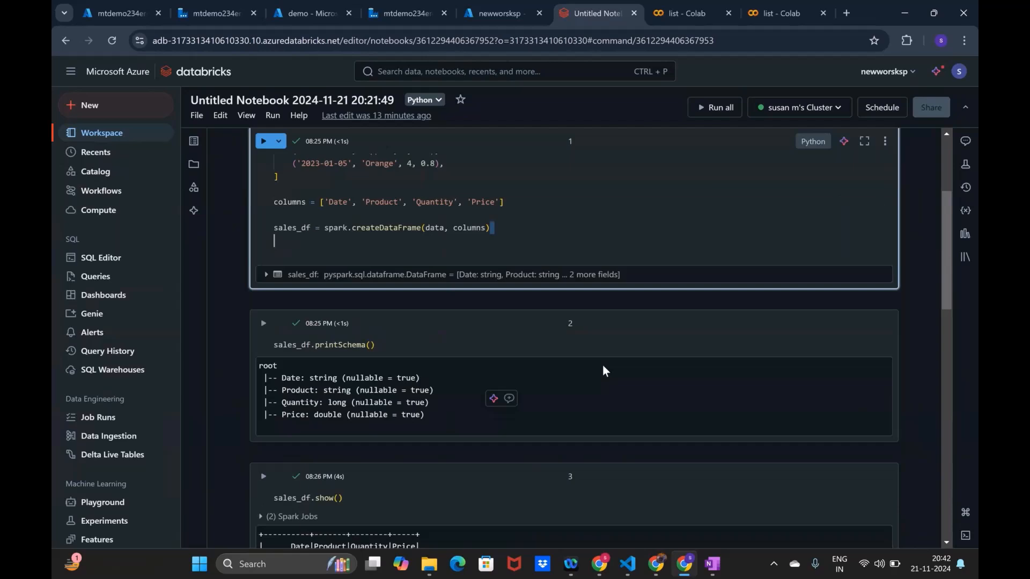
scroll(603, 365, "down", 5)
scroll(603, 370, "down", 3)
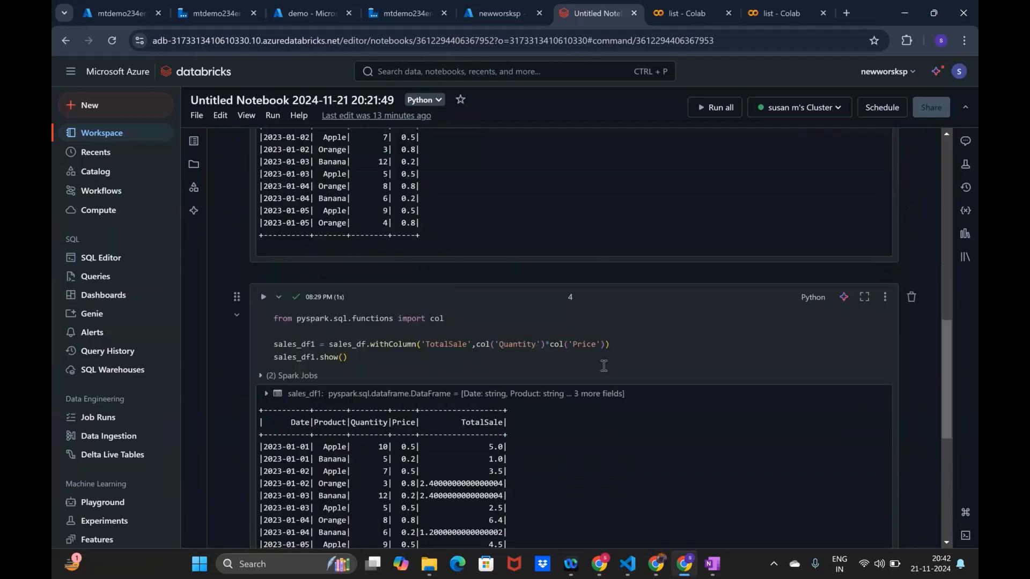
scroll(603, 366, "down", 3)
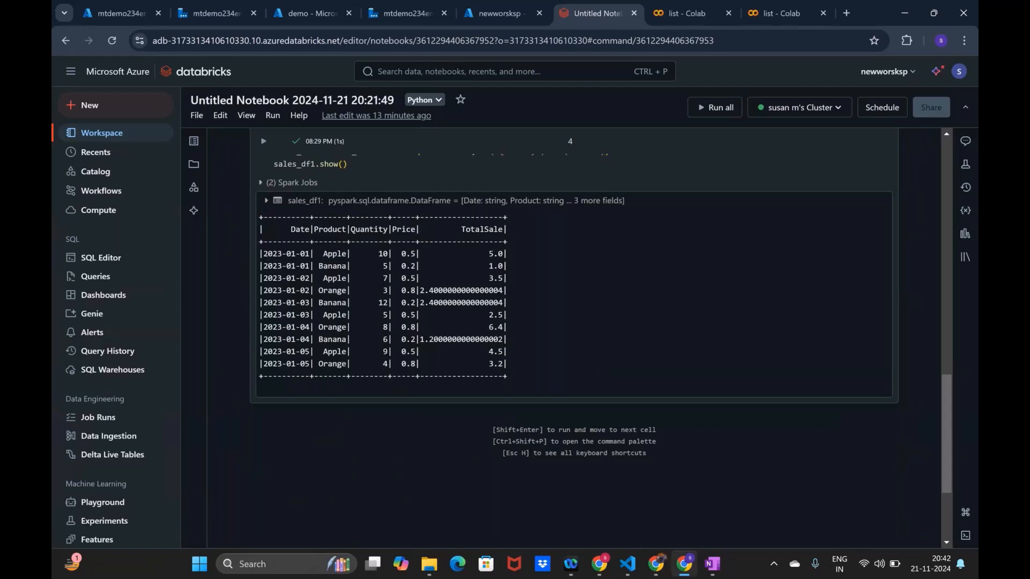
key("alt+Tab")
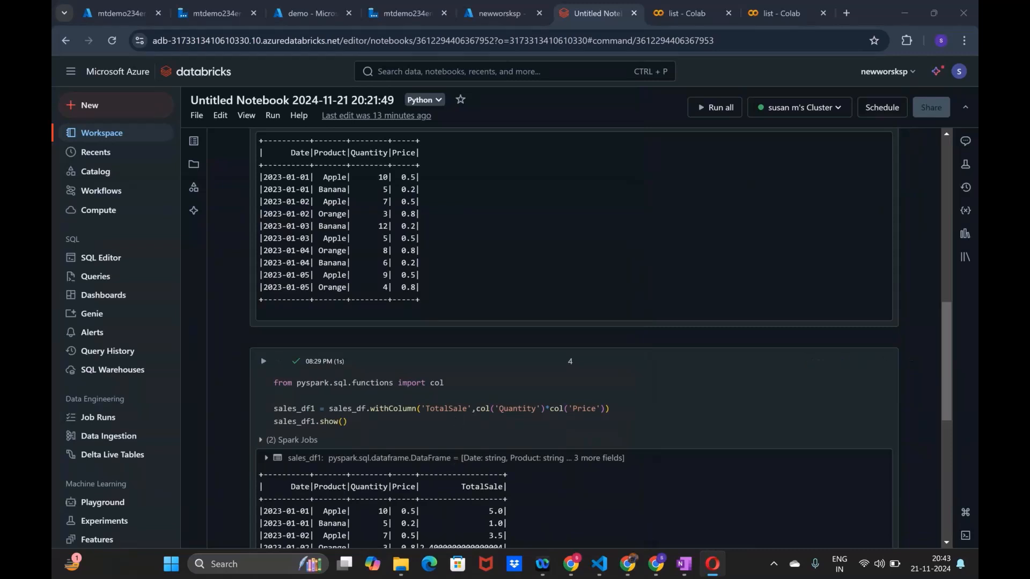
scroll(649, 302, "down", 7)
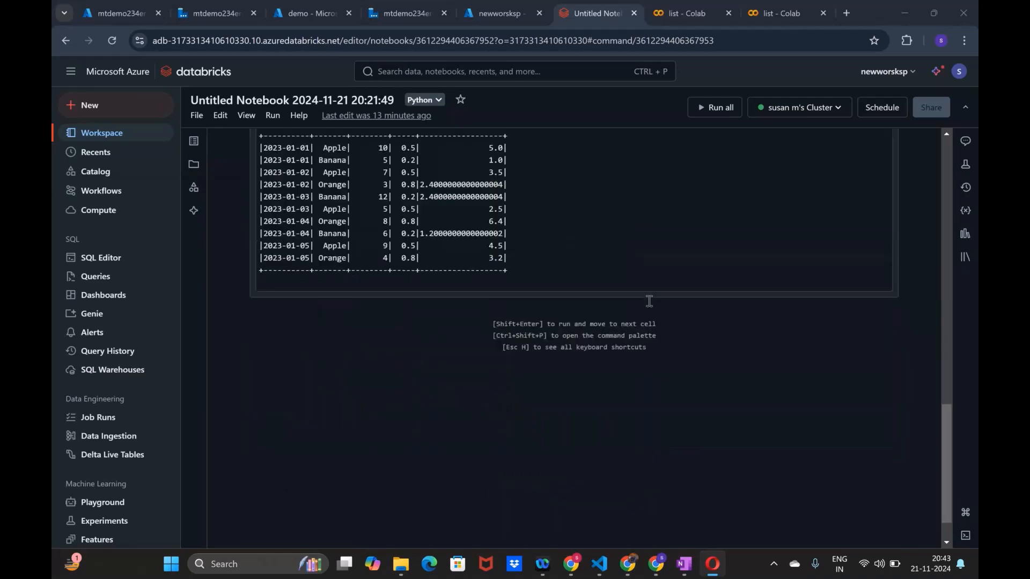
scroll(649, 302, "up", 5)
scroll(649, 302, "up", 6)
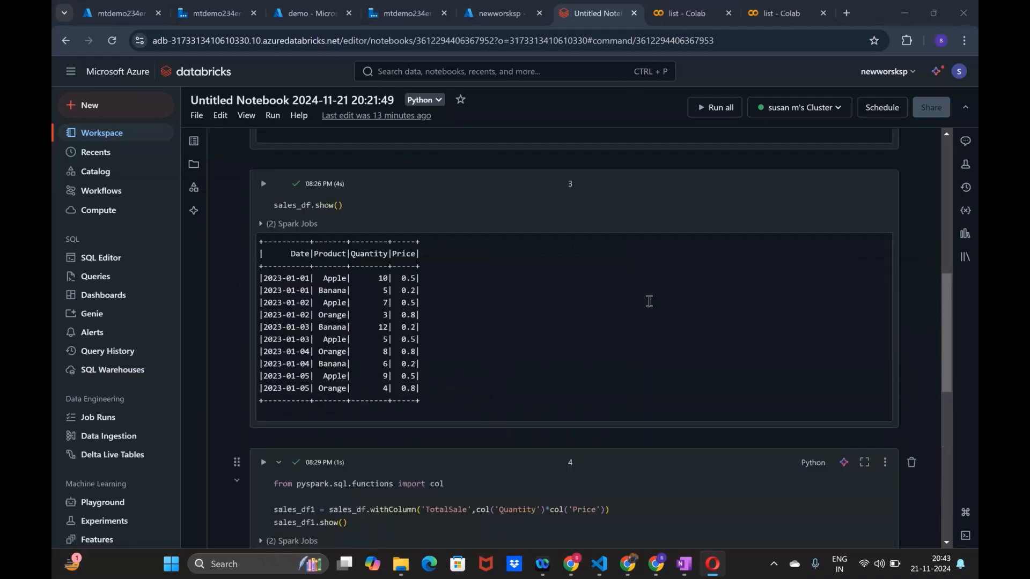
scroll(650, 301, "up", 3)
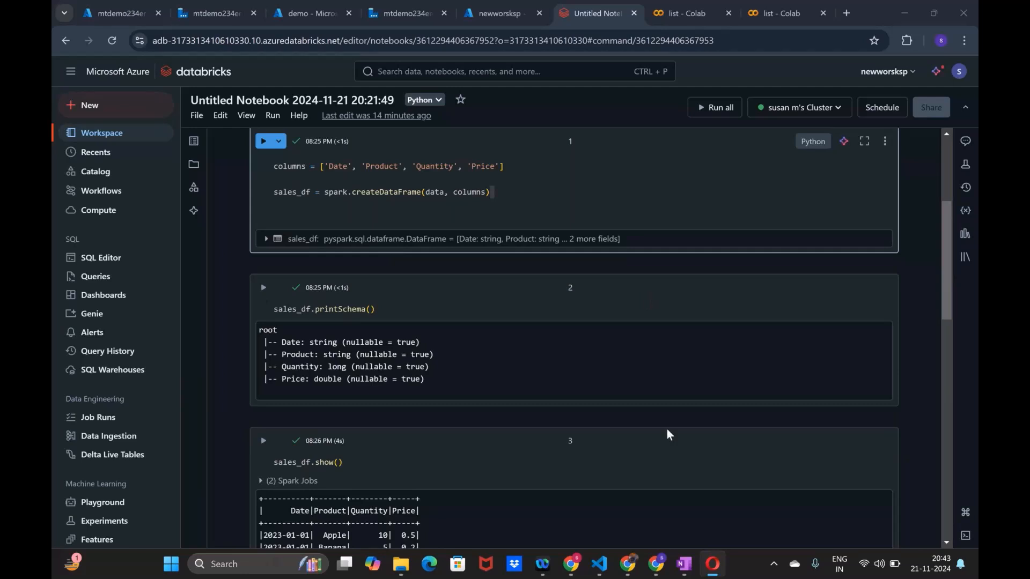
- Bring the Opera window showing Data__241027_195932 (1).pdf onto the screen, maximize it, and browse the brochure to the Tools Covered page
left_click_drag(650, 578, 633, 73)
double_click(634, 72)
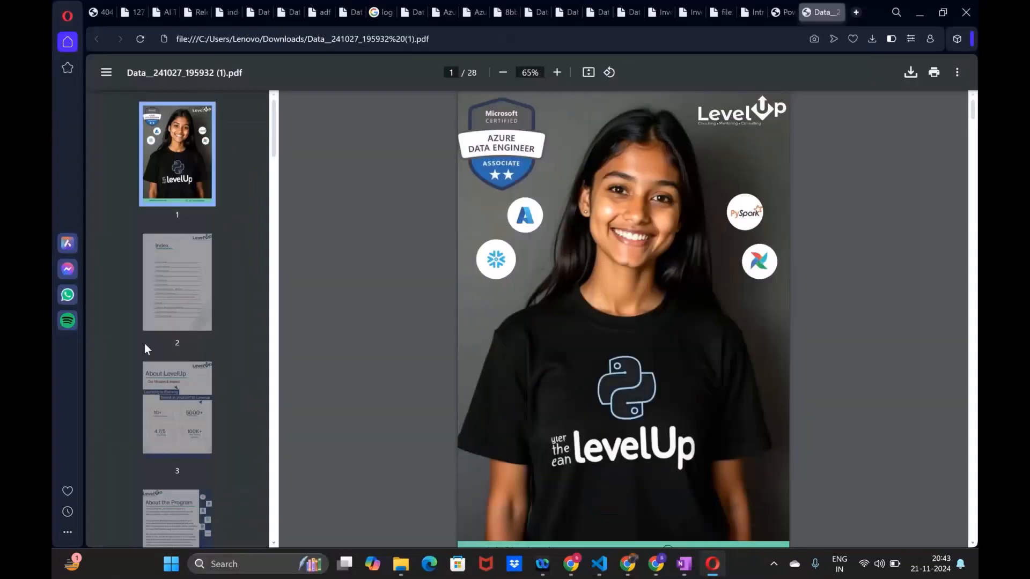
scroll(646, 294, "down", 20)
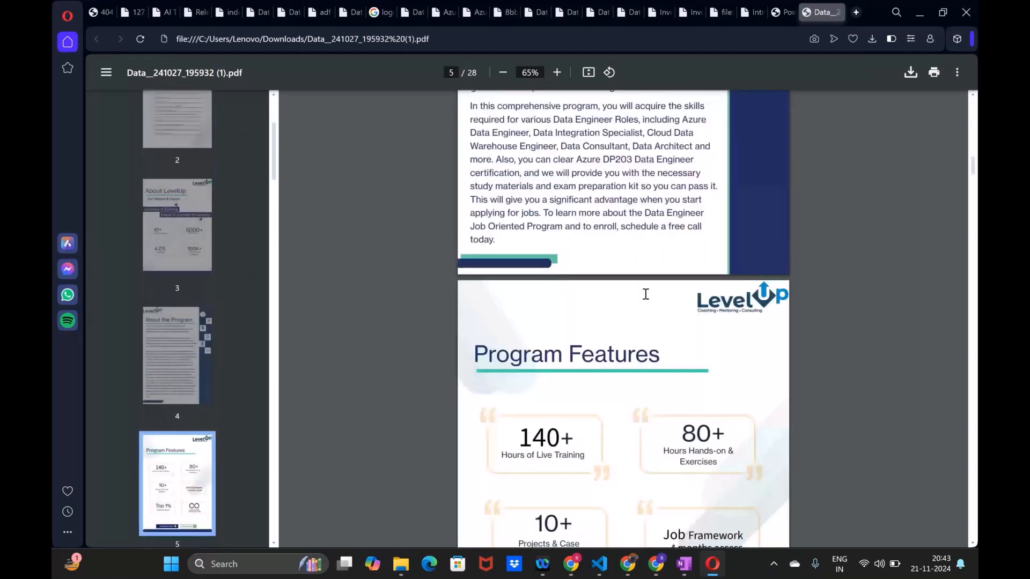
scroll(646, 294, "down", 20)
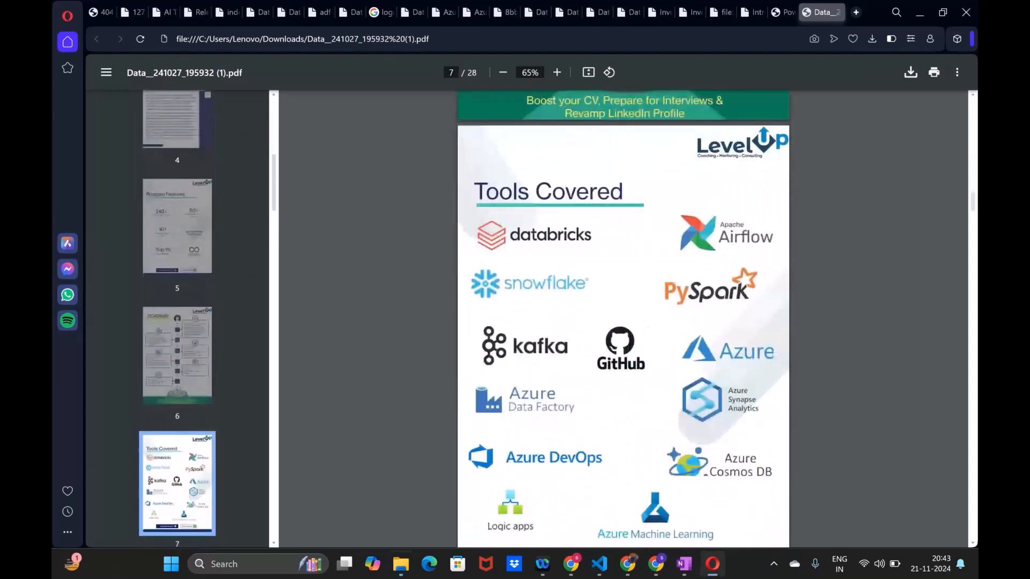